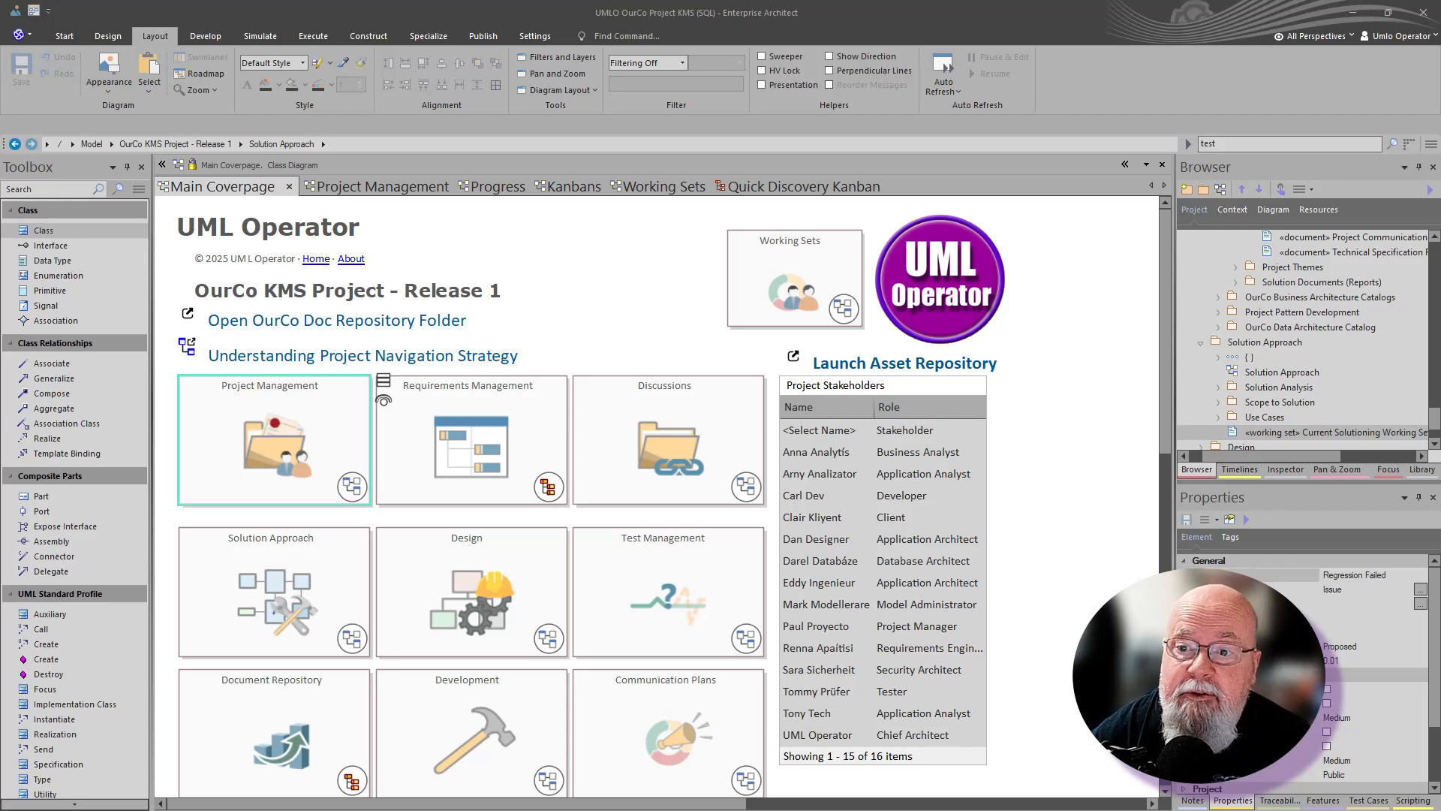
- Step through the Project Management, Progress Tracking and Kanban diagrams to the Working Sets diagram
click(364, 186)
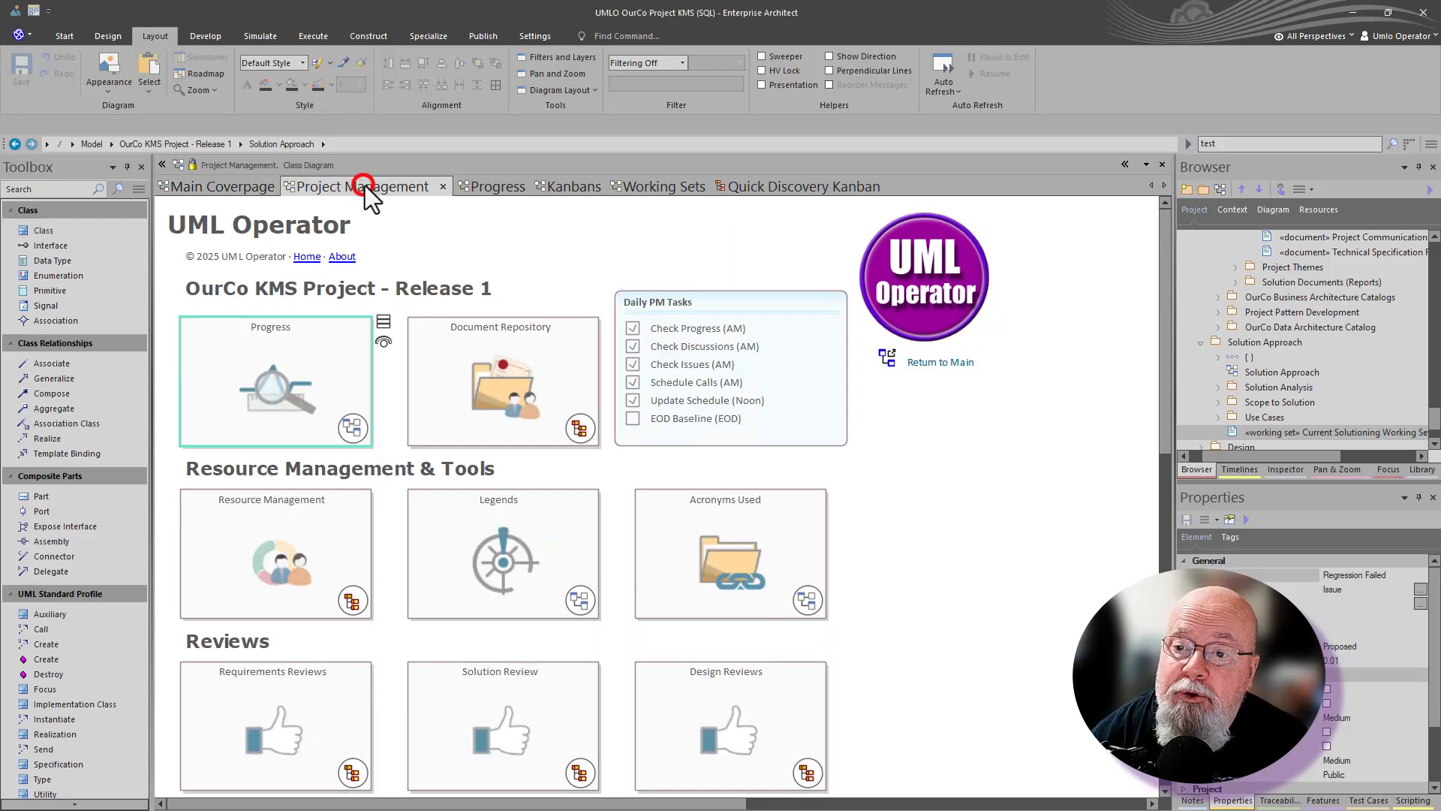
click(488, 187)
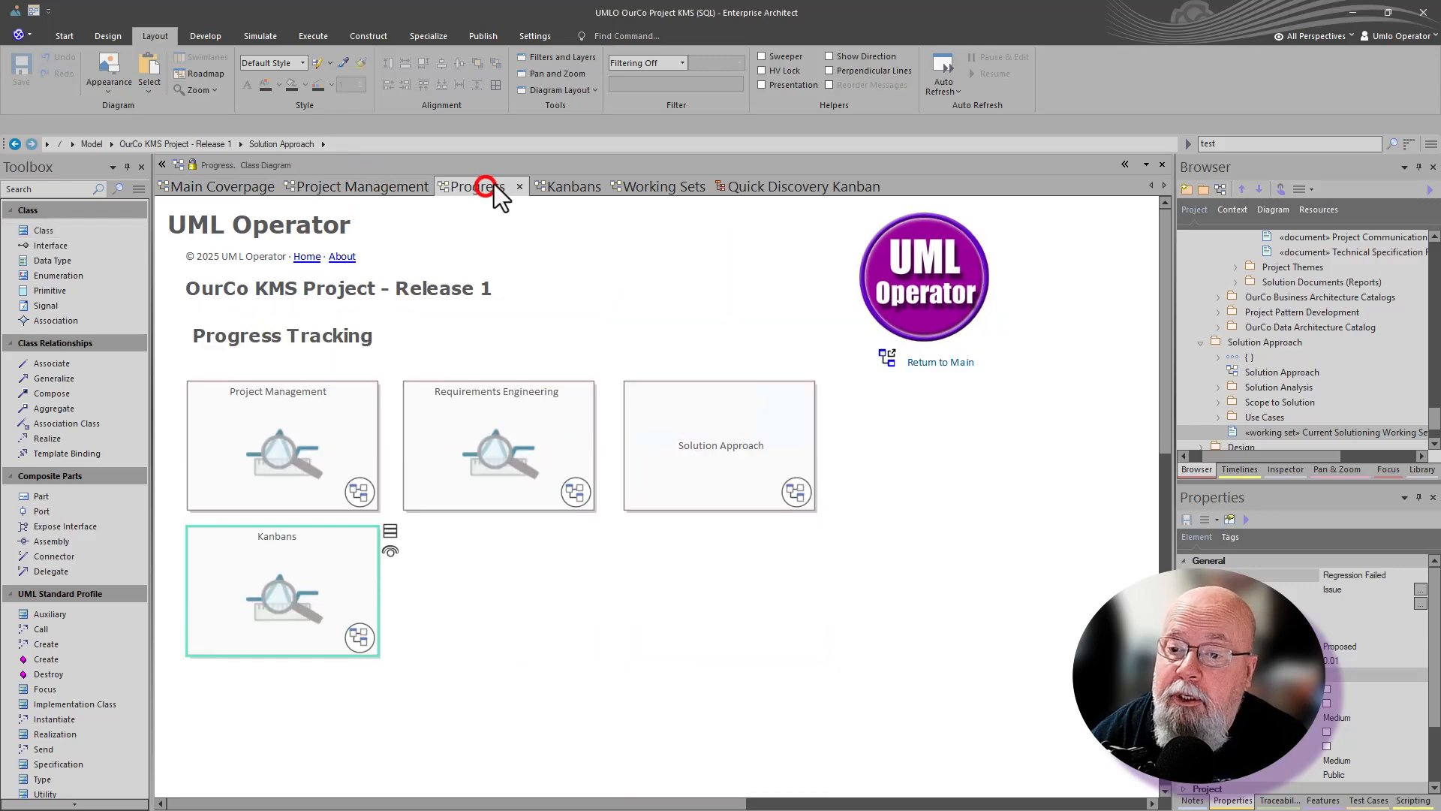
click(557, 187)
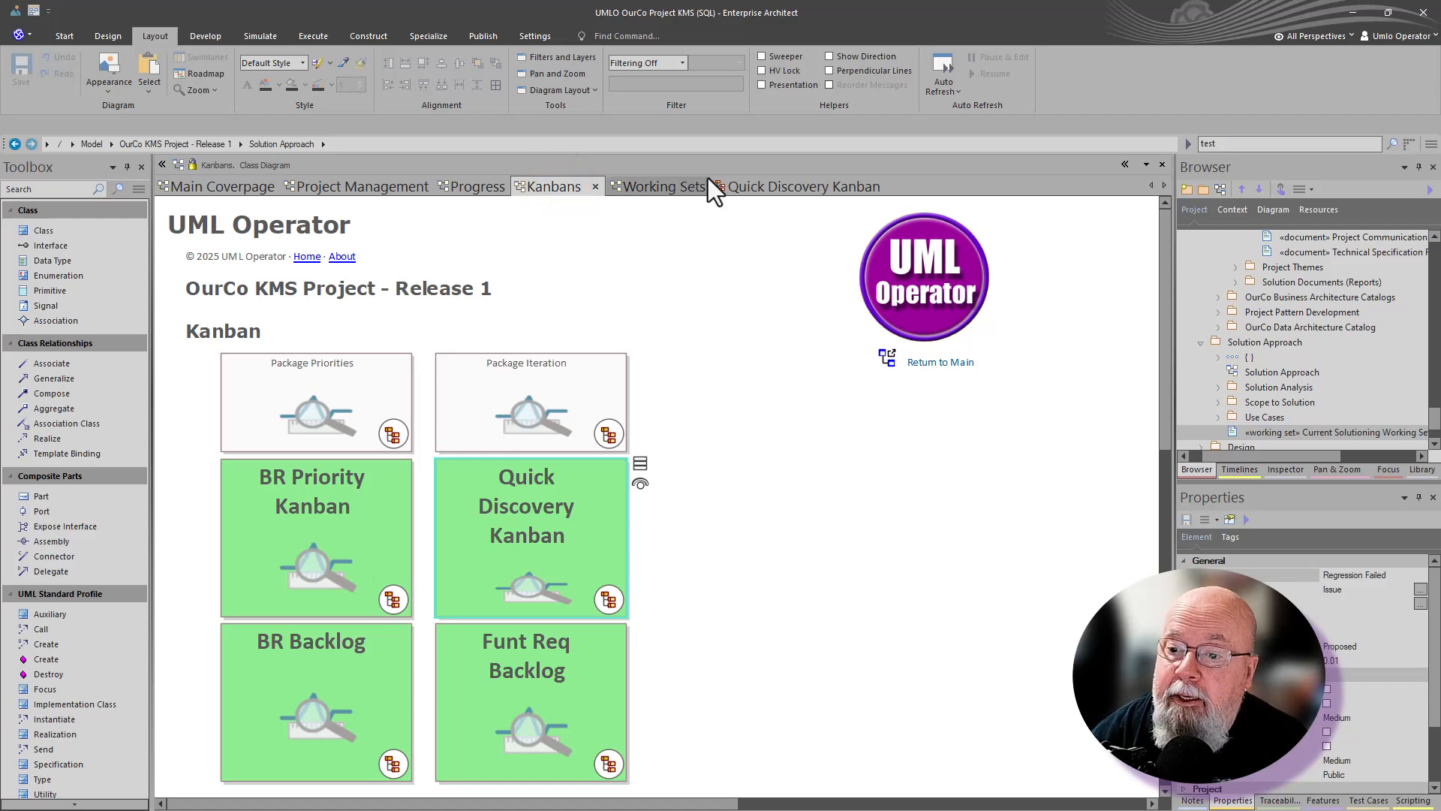
click(660, 187)
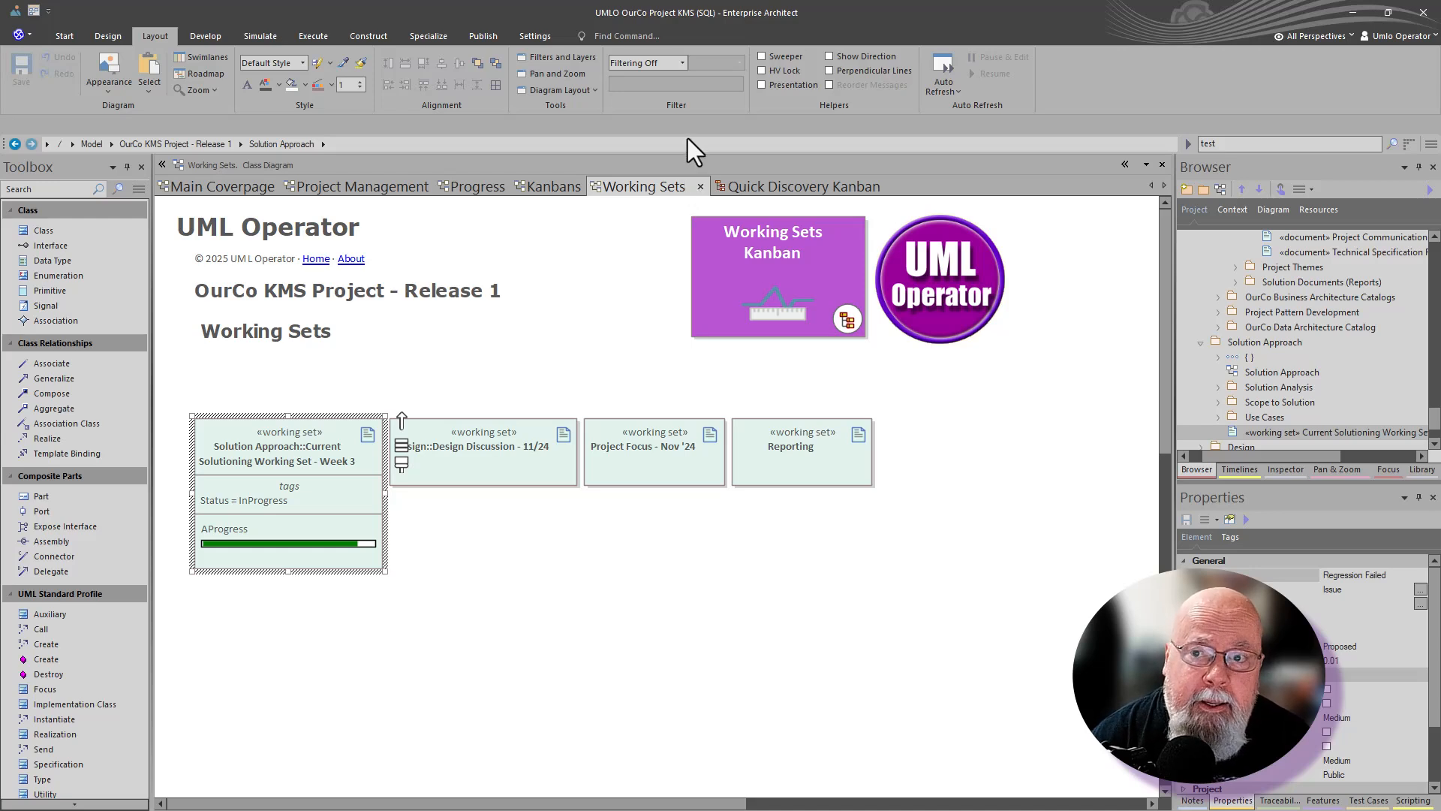
- Switch to the Quick Discovery Kanban diagram and show it as a board
click(745, 186)
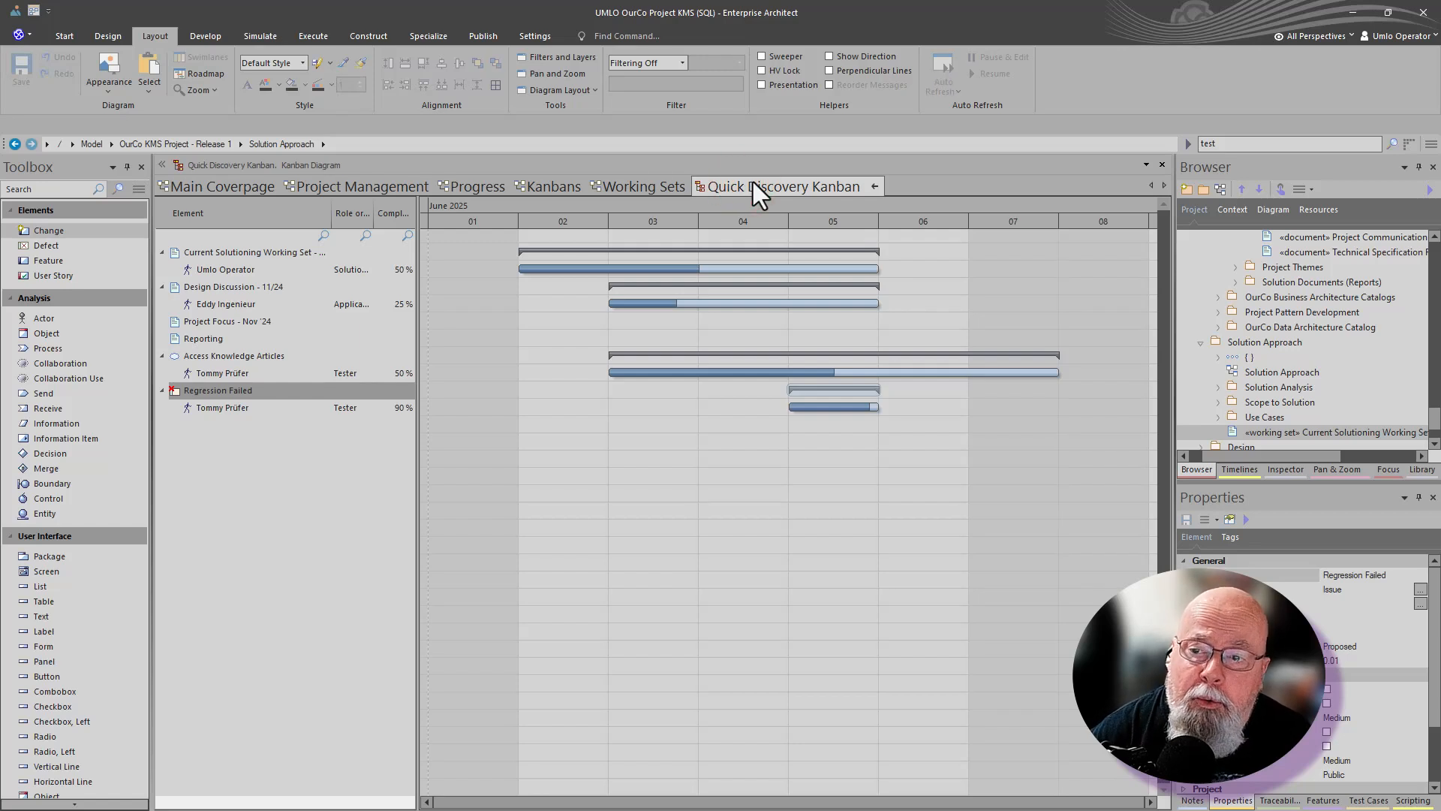
click(874, 186)
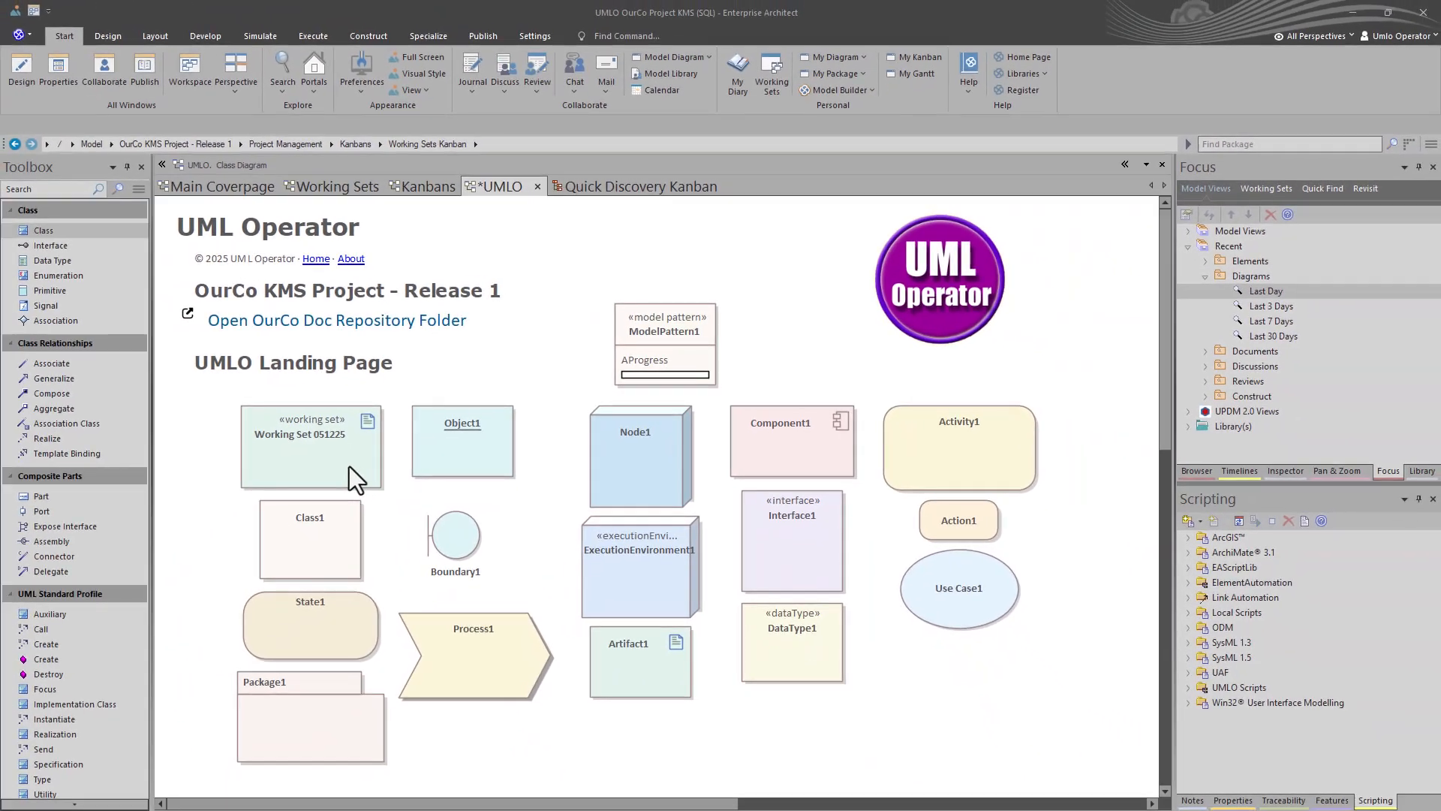
- Change ModelPattern1's AProgress tagged value from 0 to 50
double_click(646, 358)
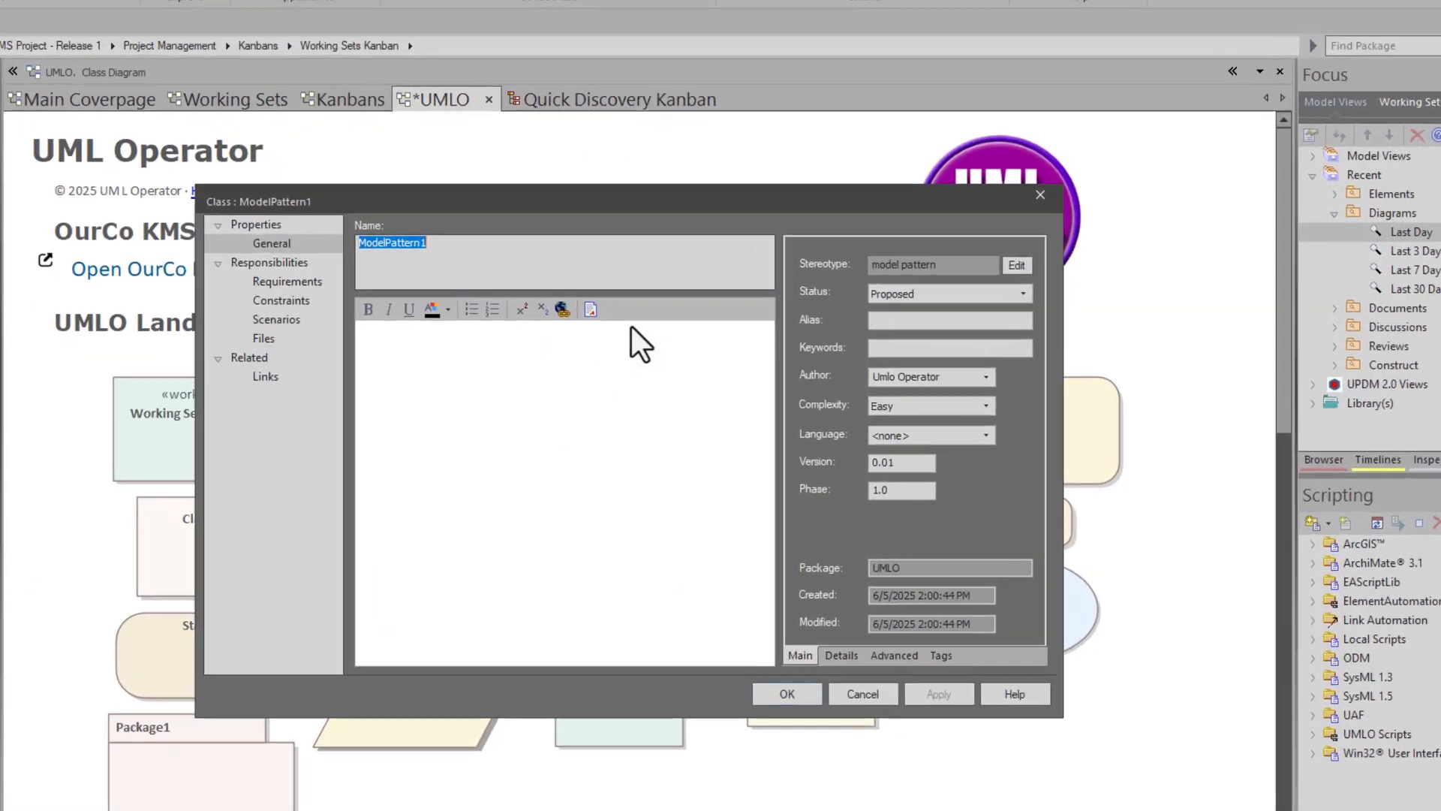
click(940, 655)
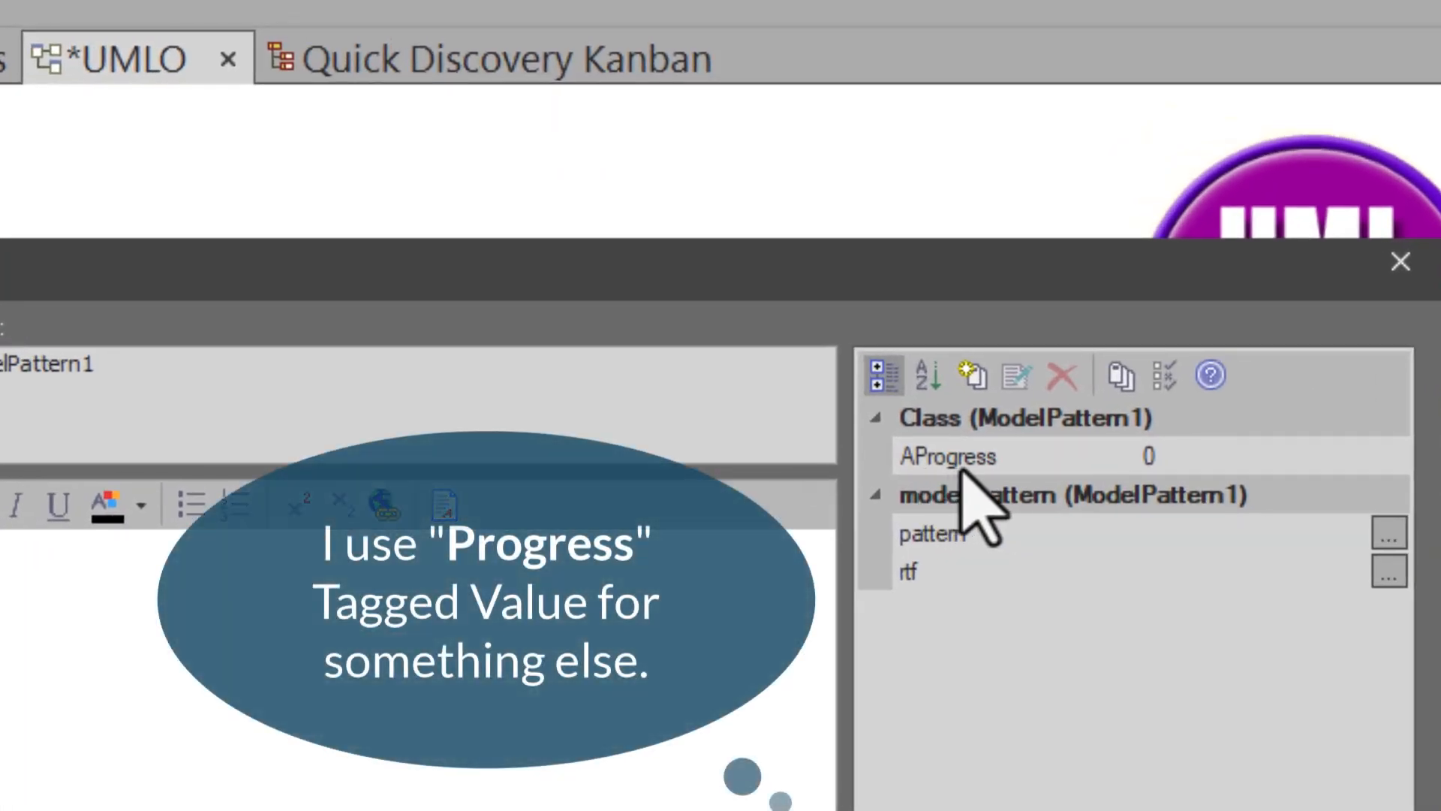
click(1166, 458)
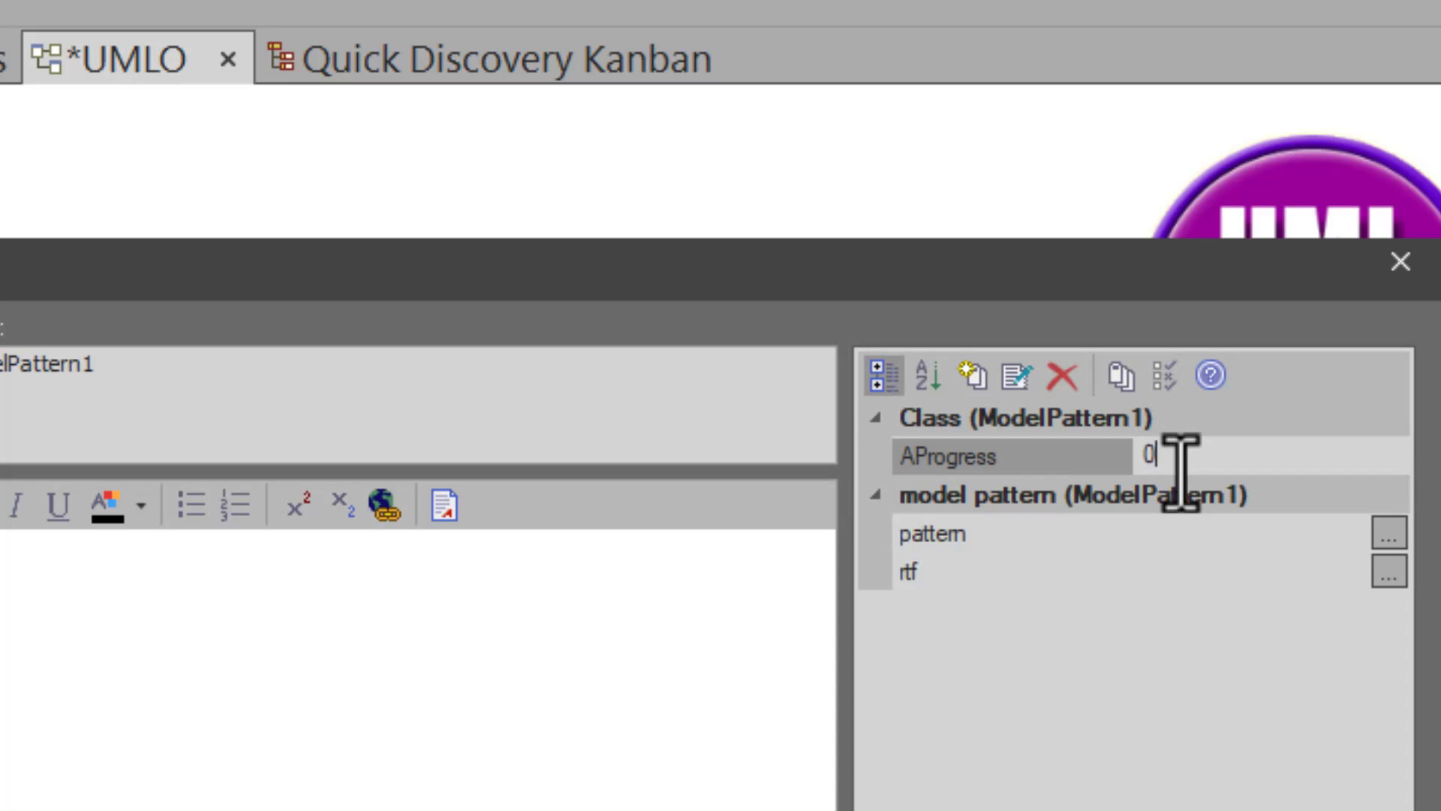
key(BackSpace)
text(50)
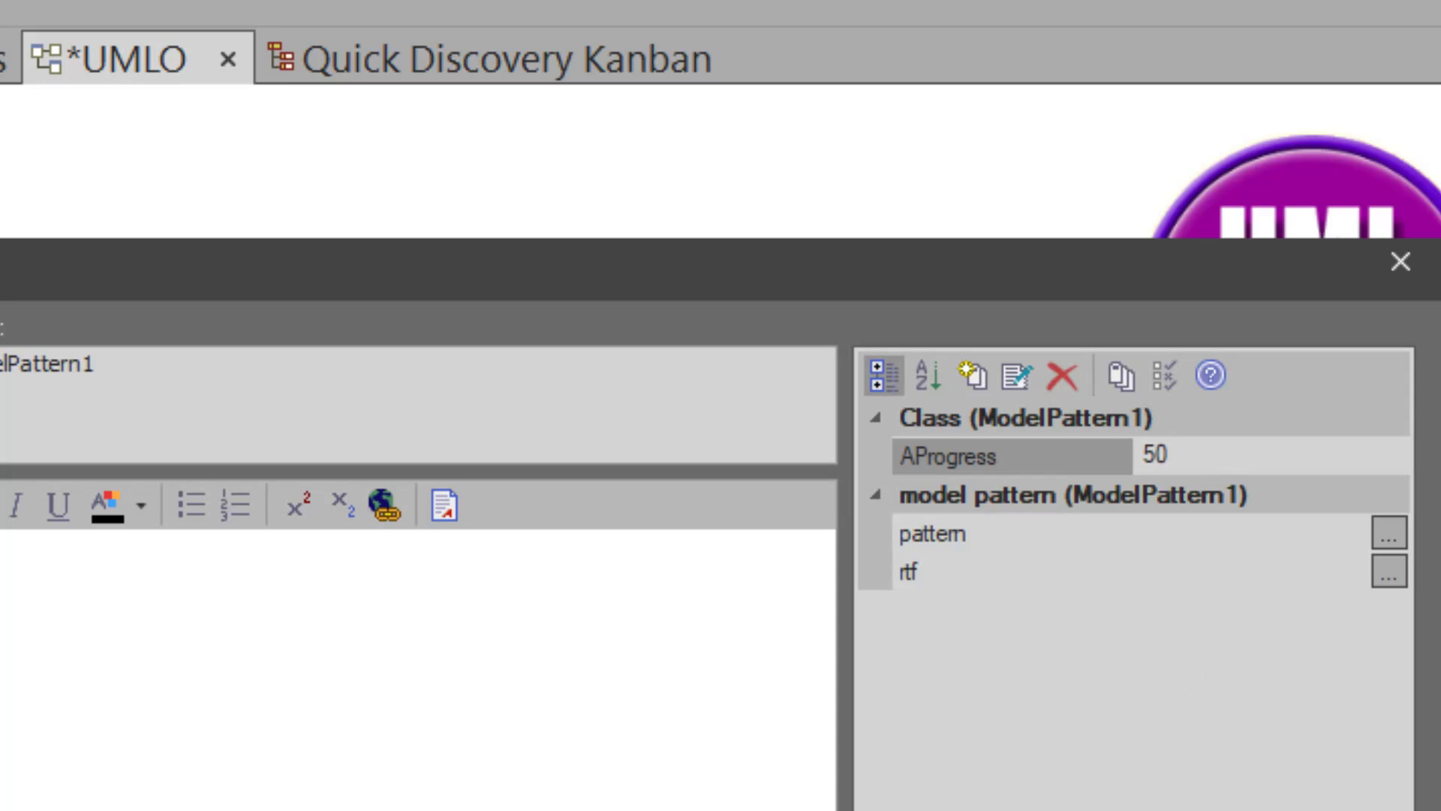
key(Return)
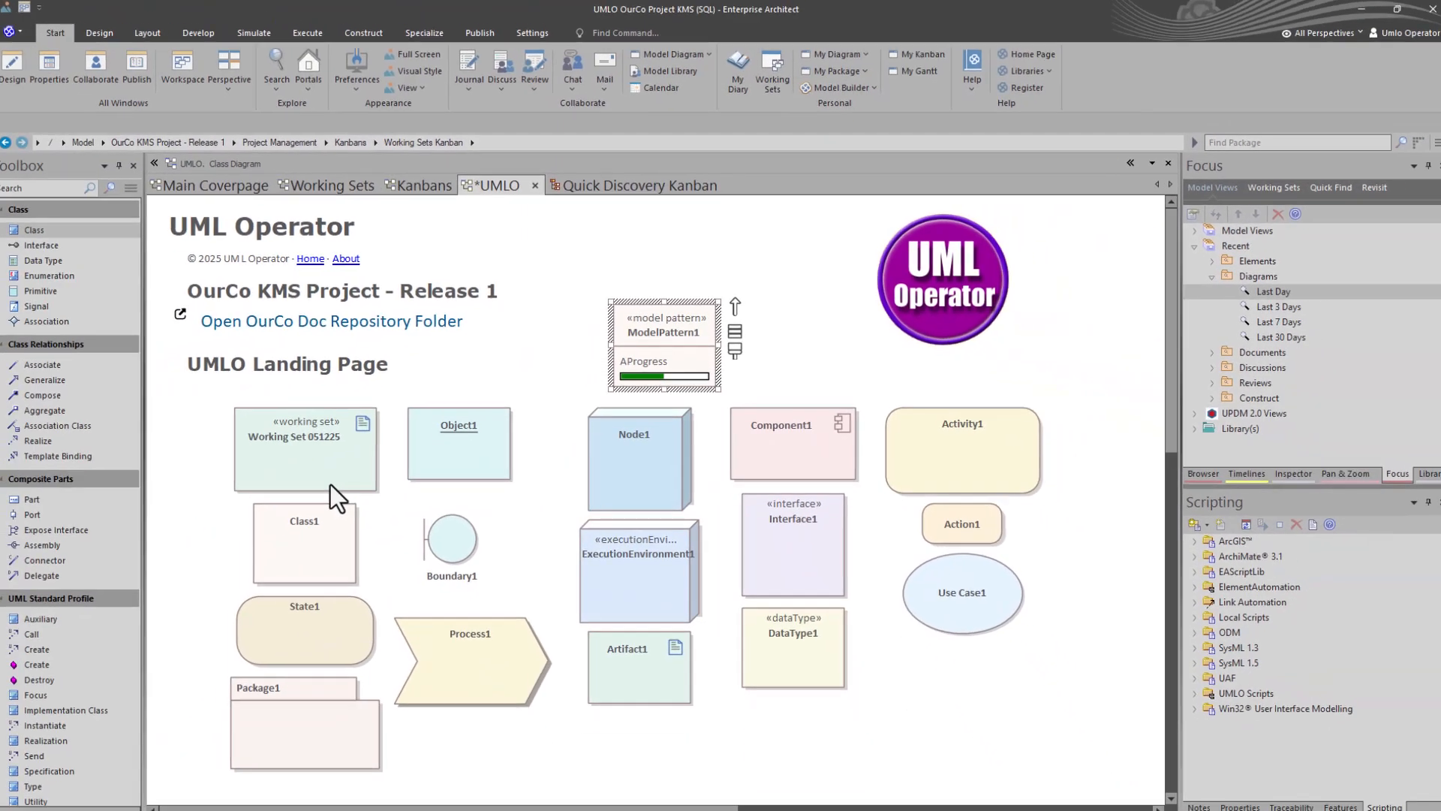
double_click(449, 463)
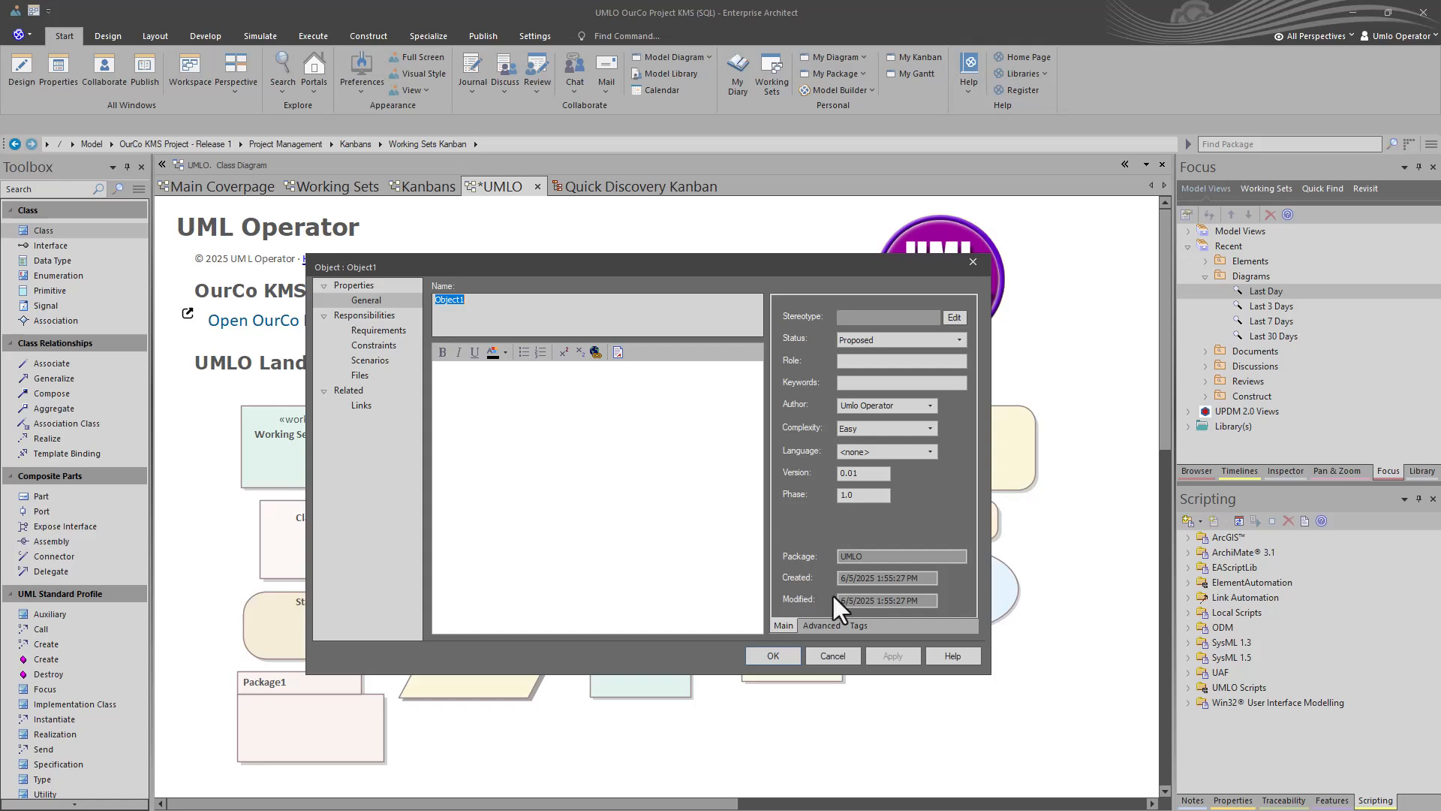
click(856, 625)
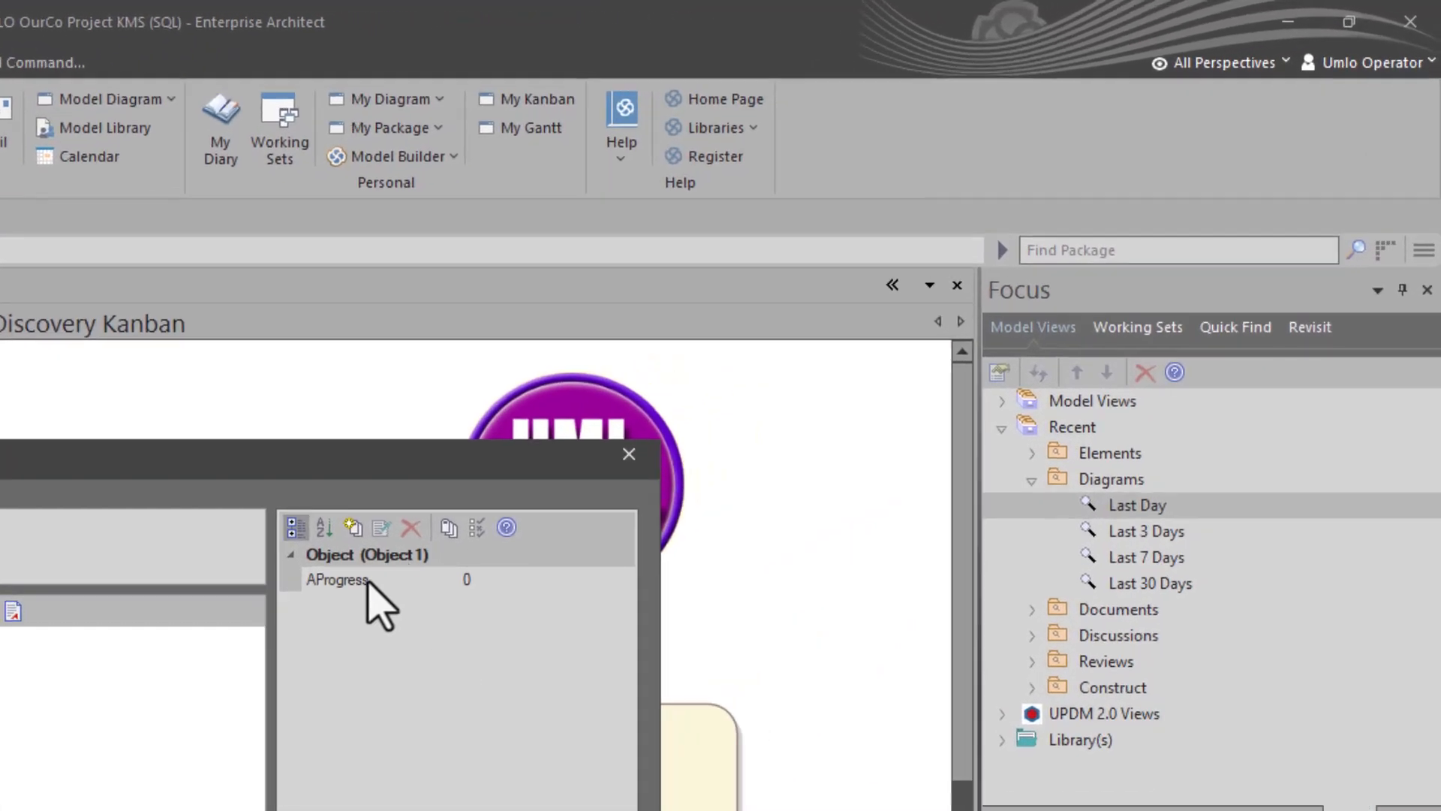
click(365, 580)
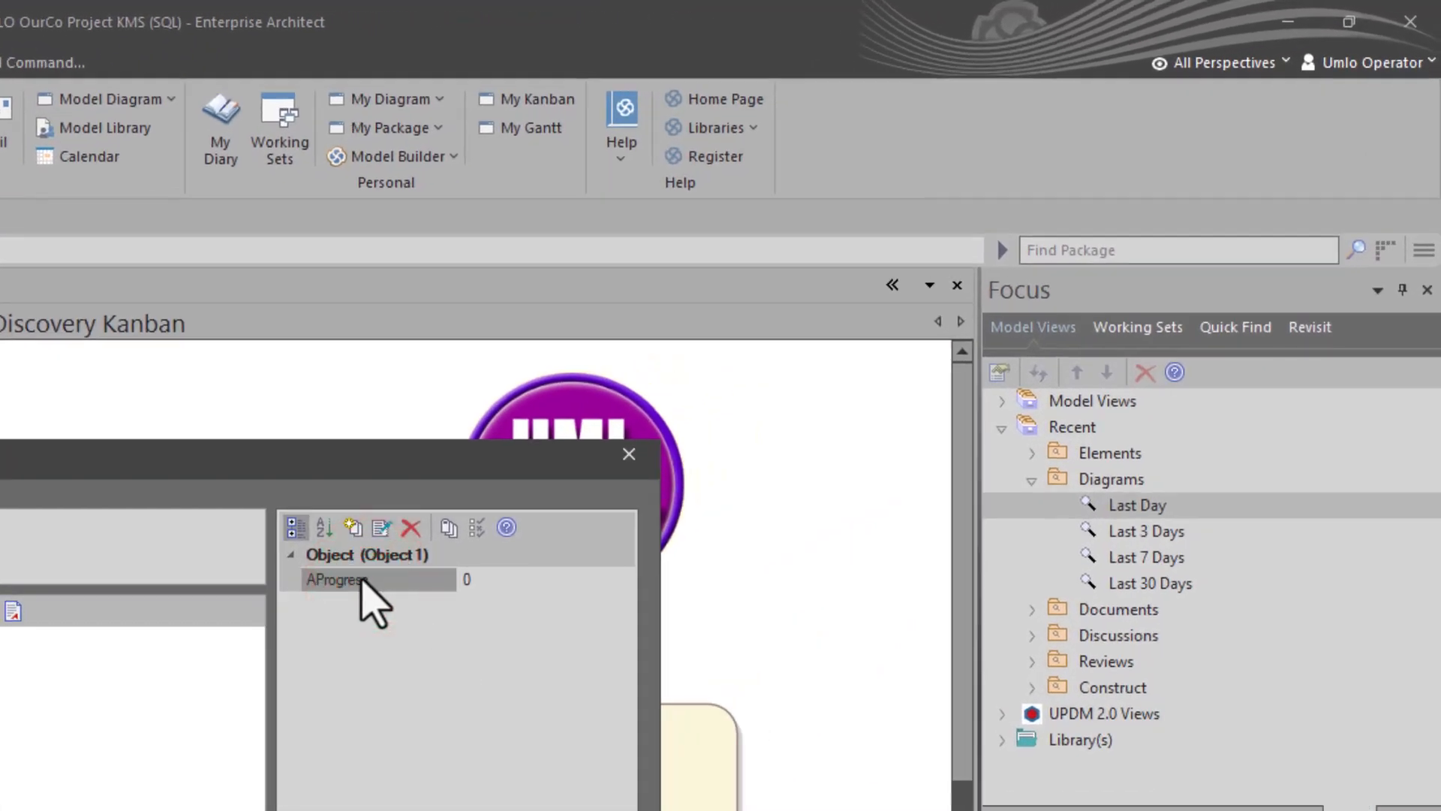
click(480, 579)
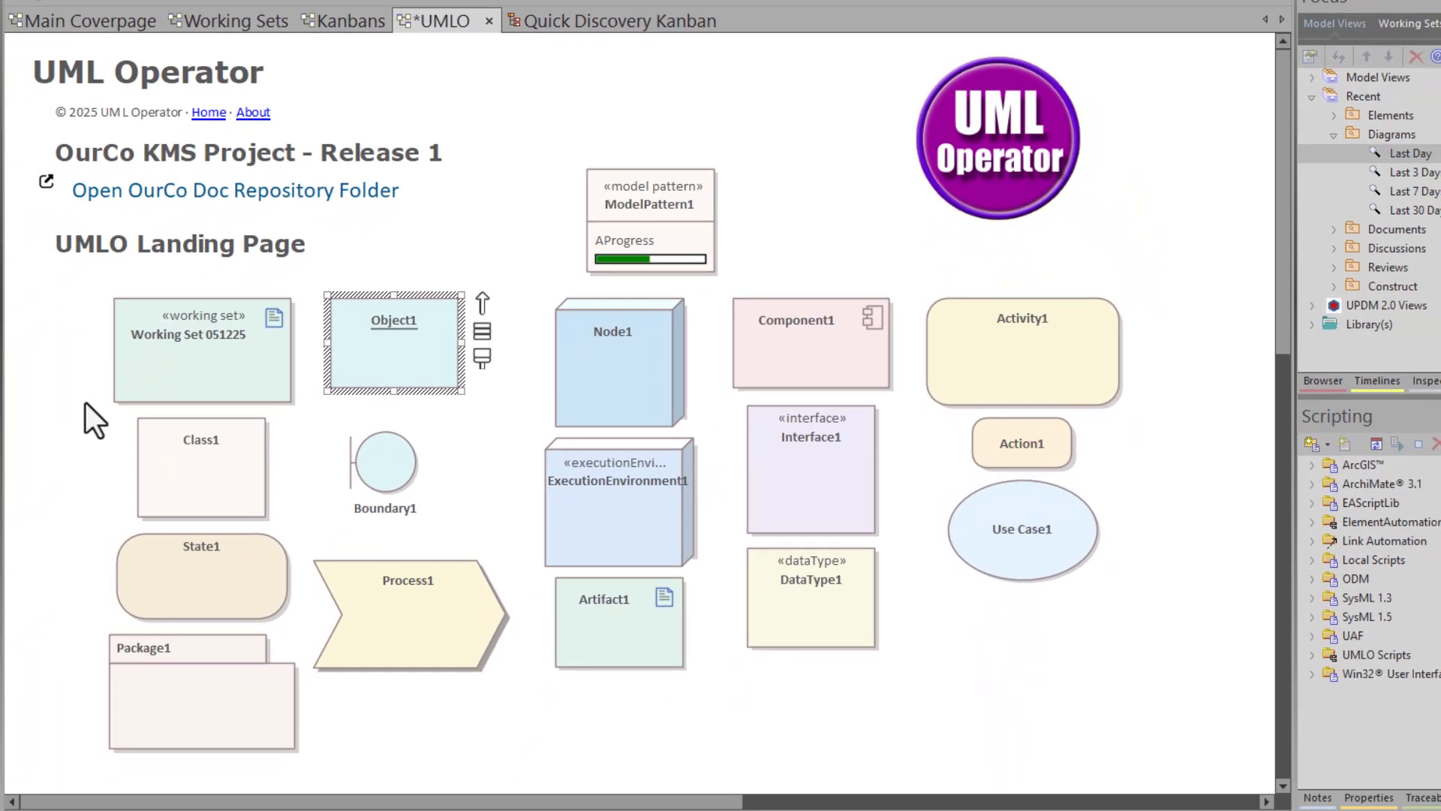
- Enable the Tags compartment for elements in the UMLO diagram's properties
double_click(86, 403)
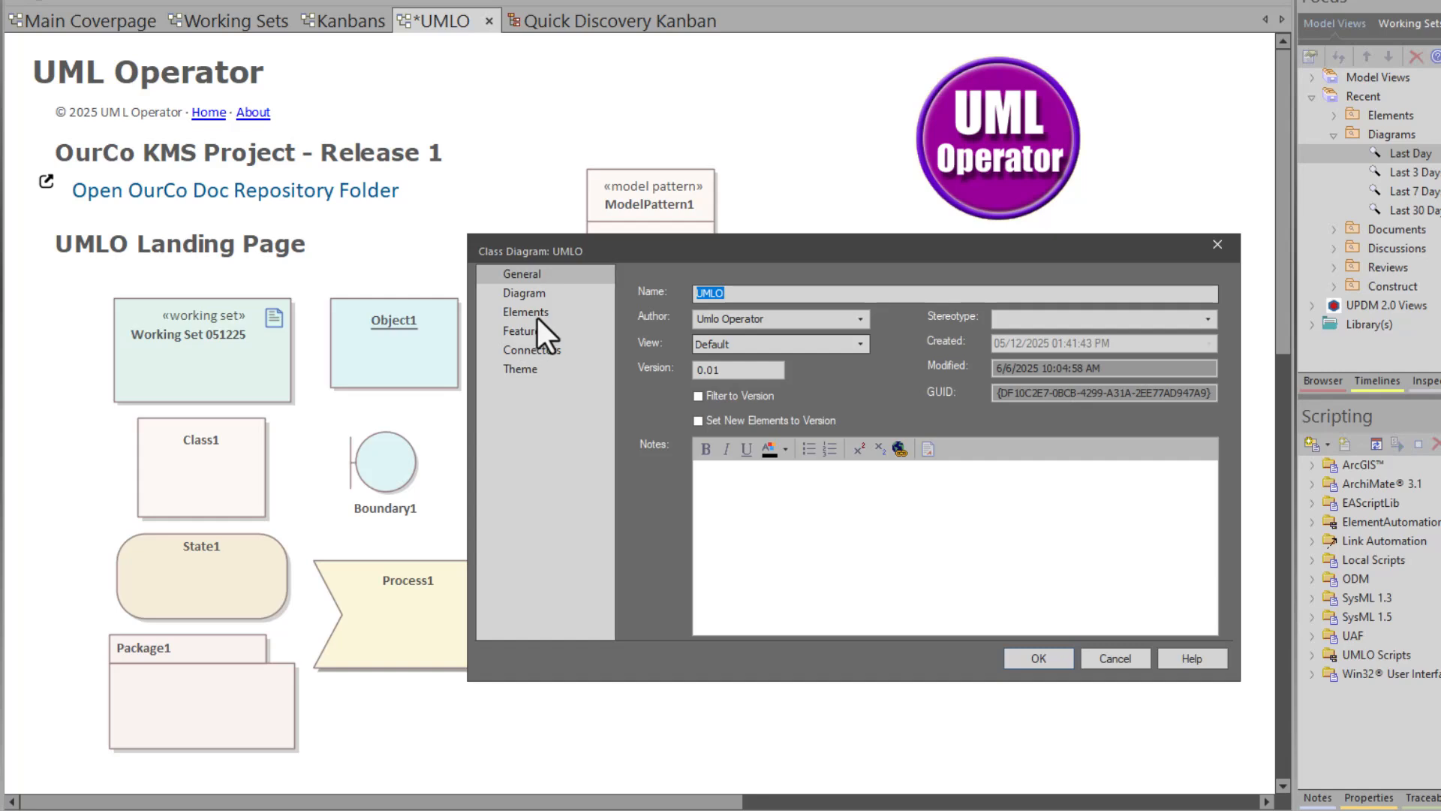
click(535, 309)
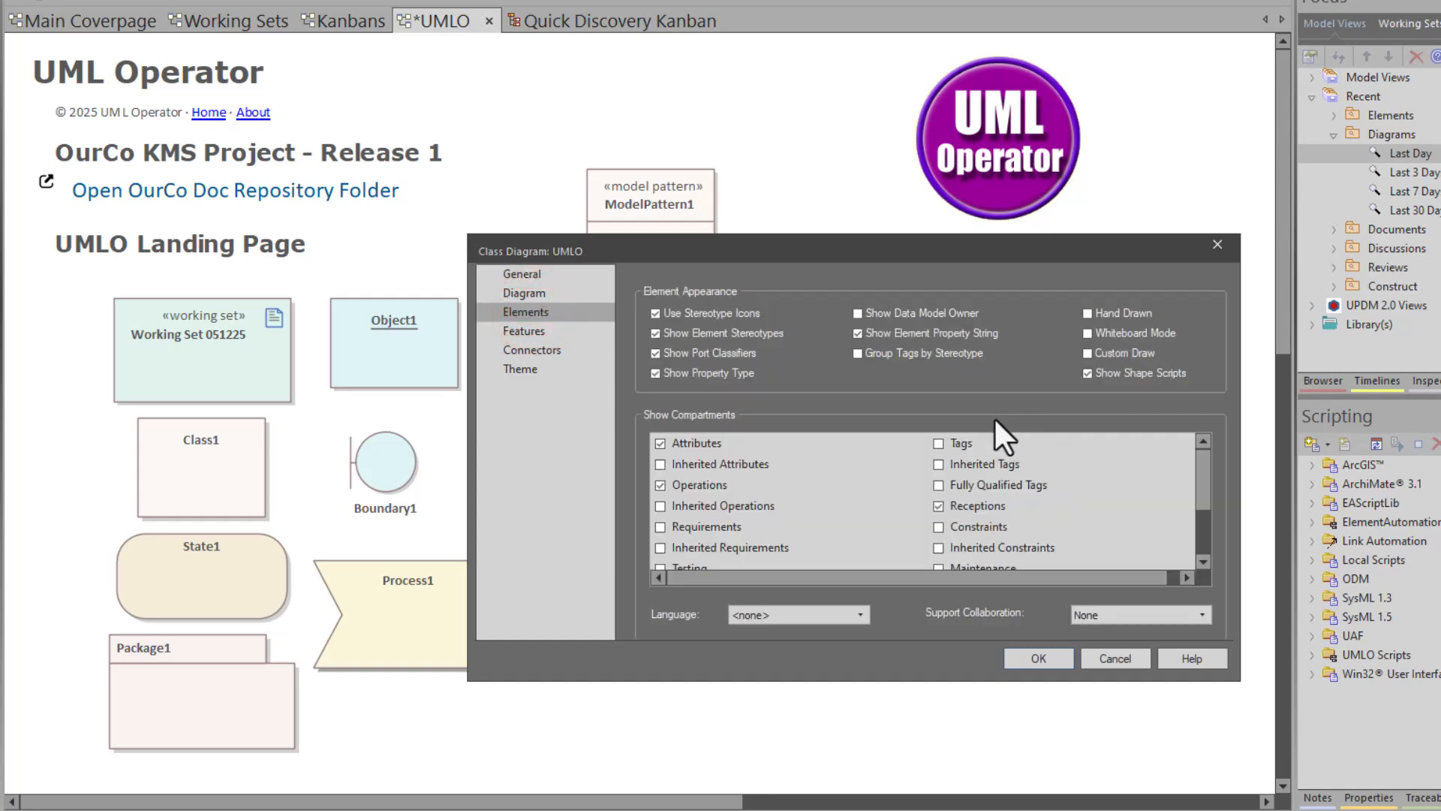
click(938, 443)
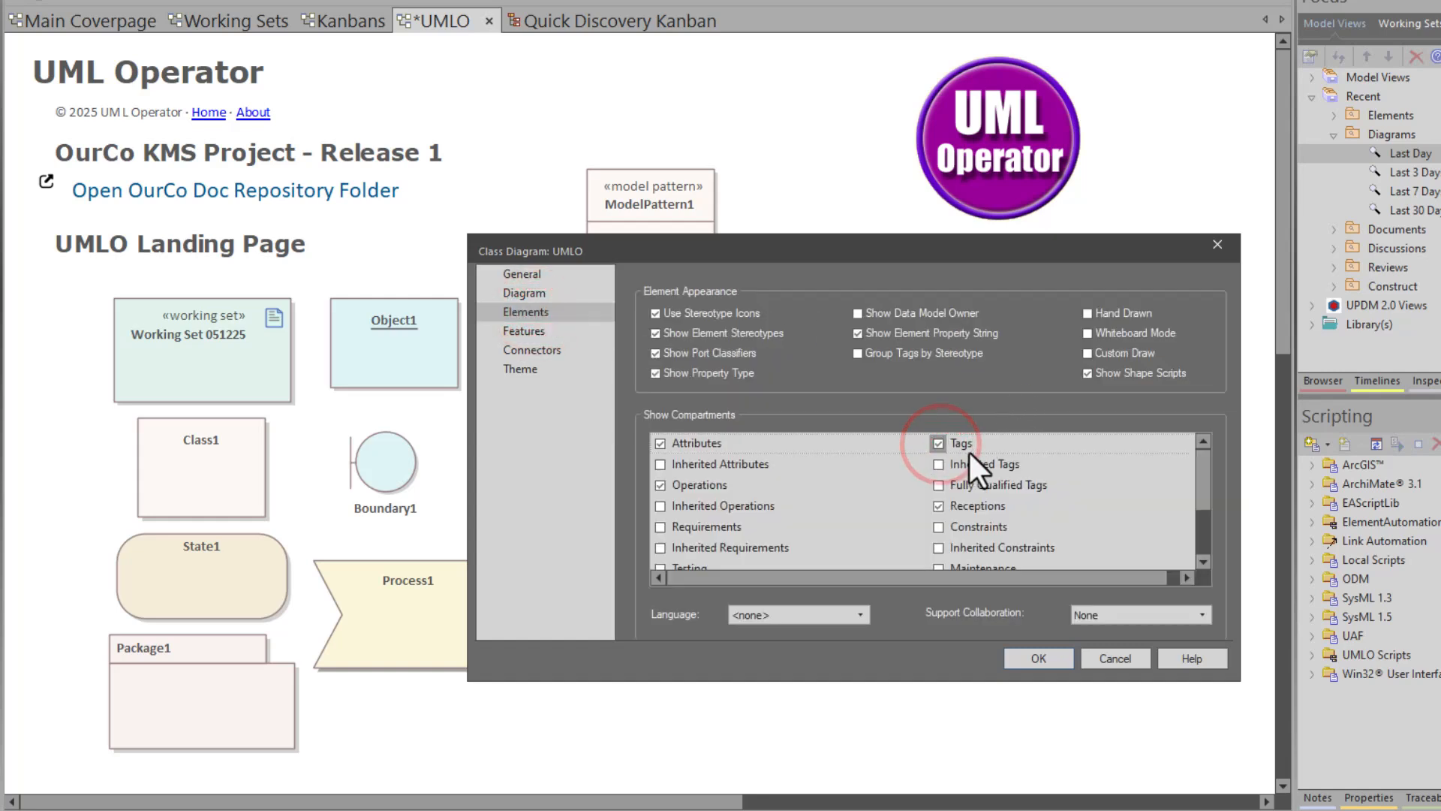
click(1035, 658)
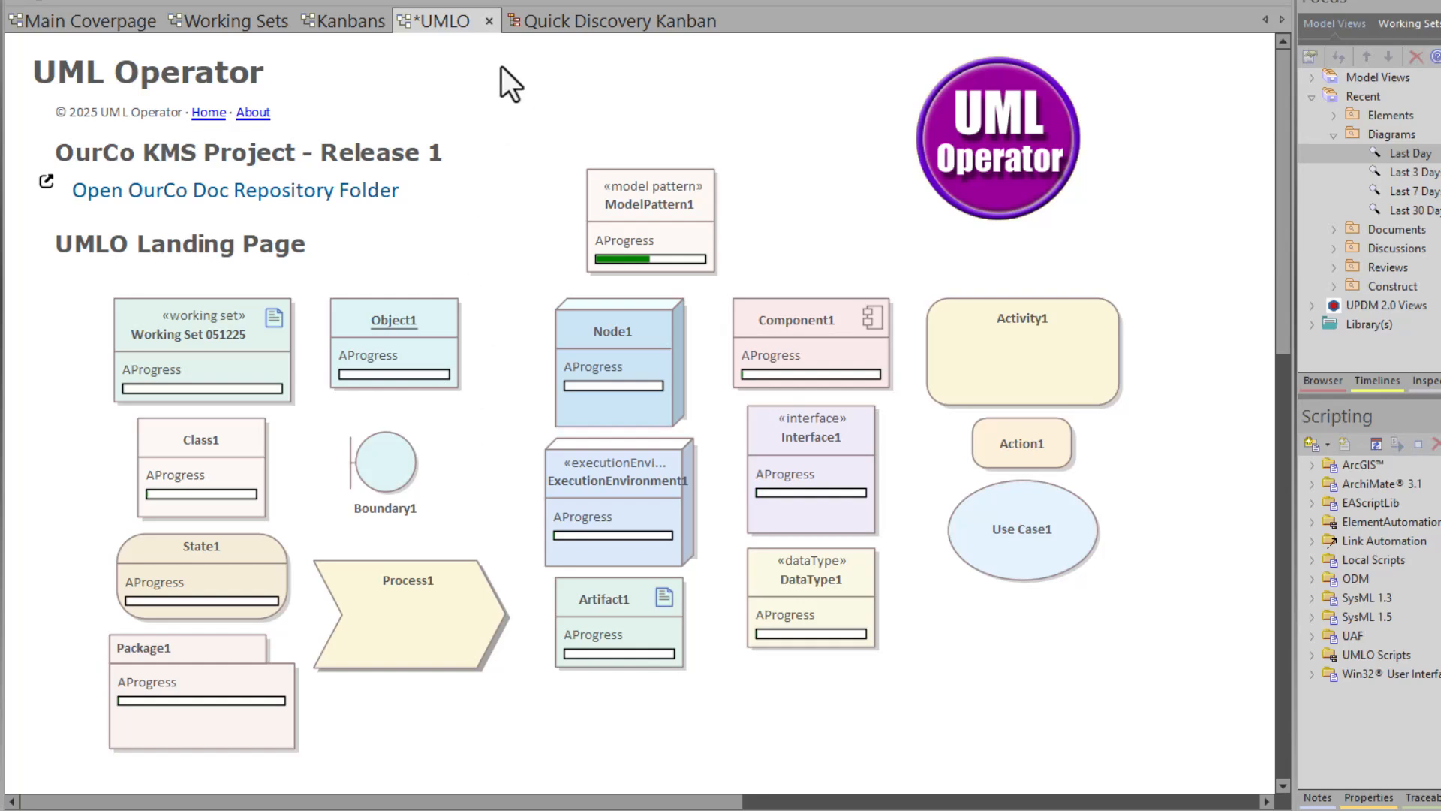
- Open the Quick Discovery Kanban board and switch it to a Gantt chart view
click(362, 26)
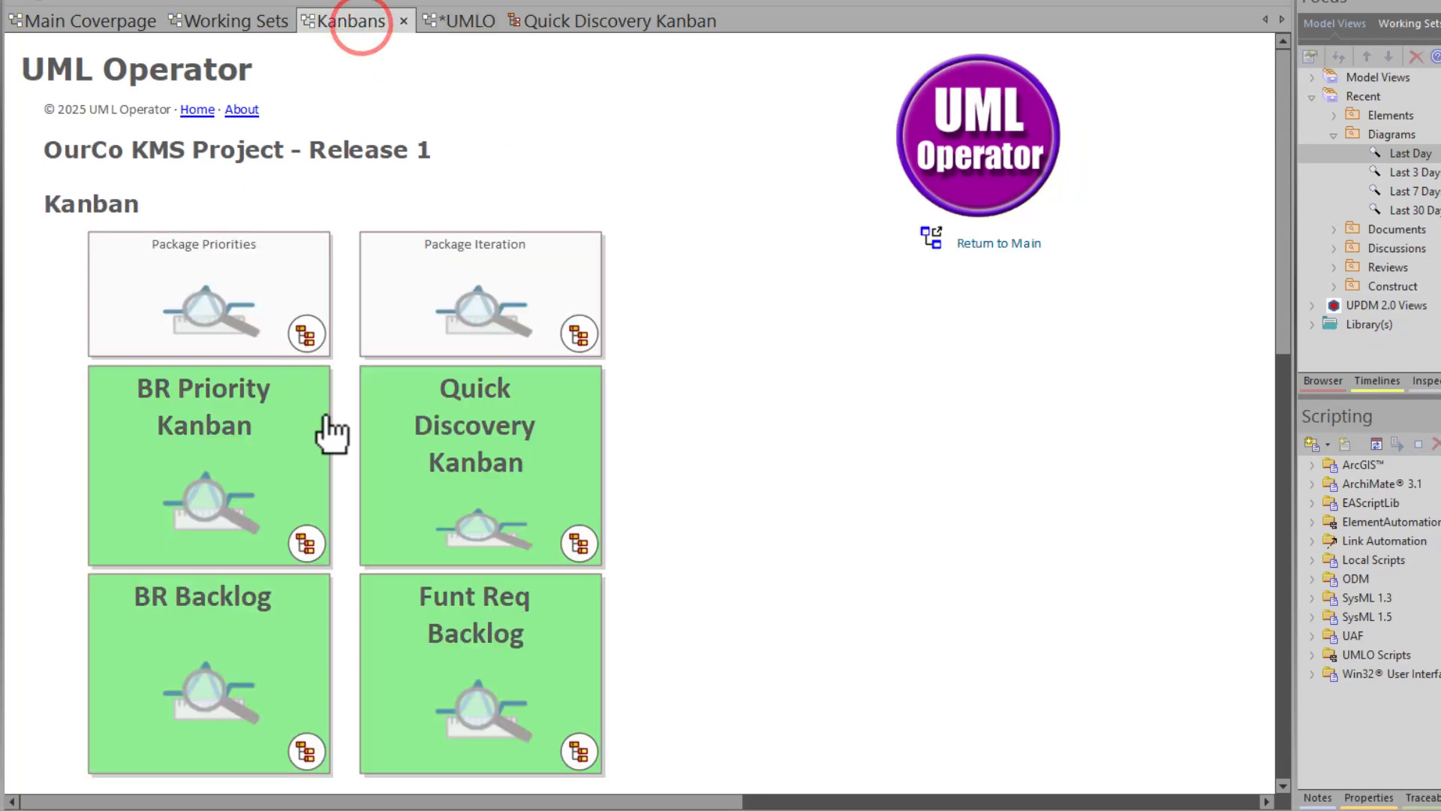
double_click(435, 471)
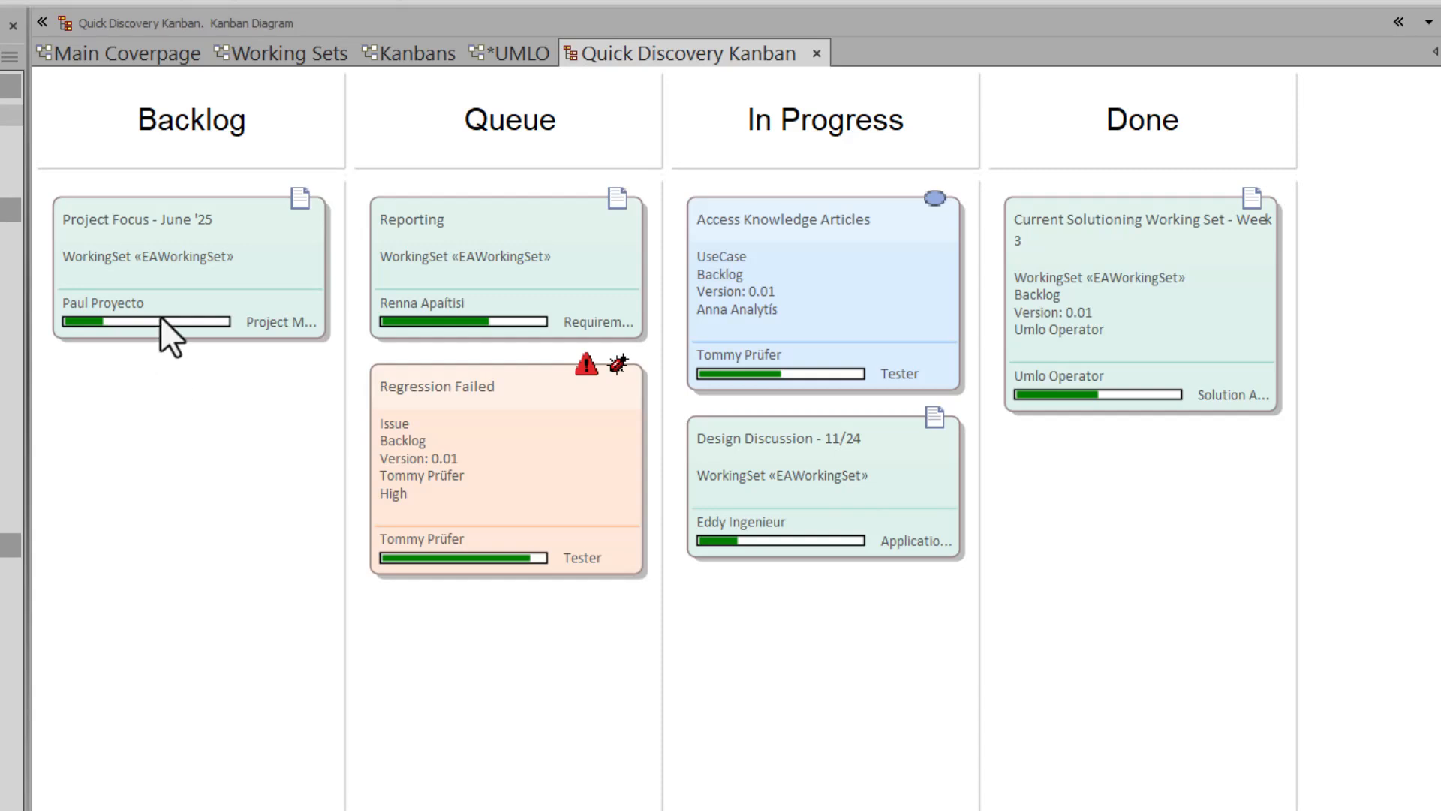
right_click(191, 435)
click(269, 491)
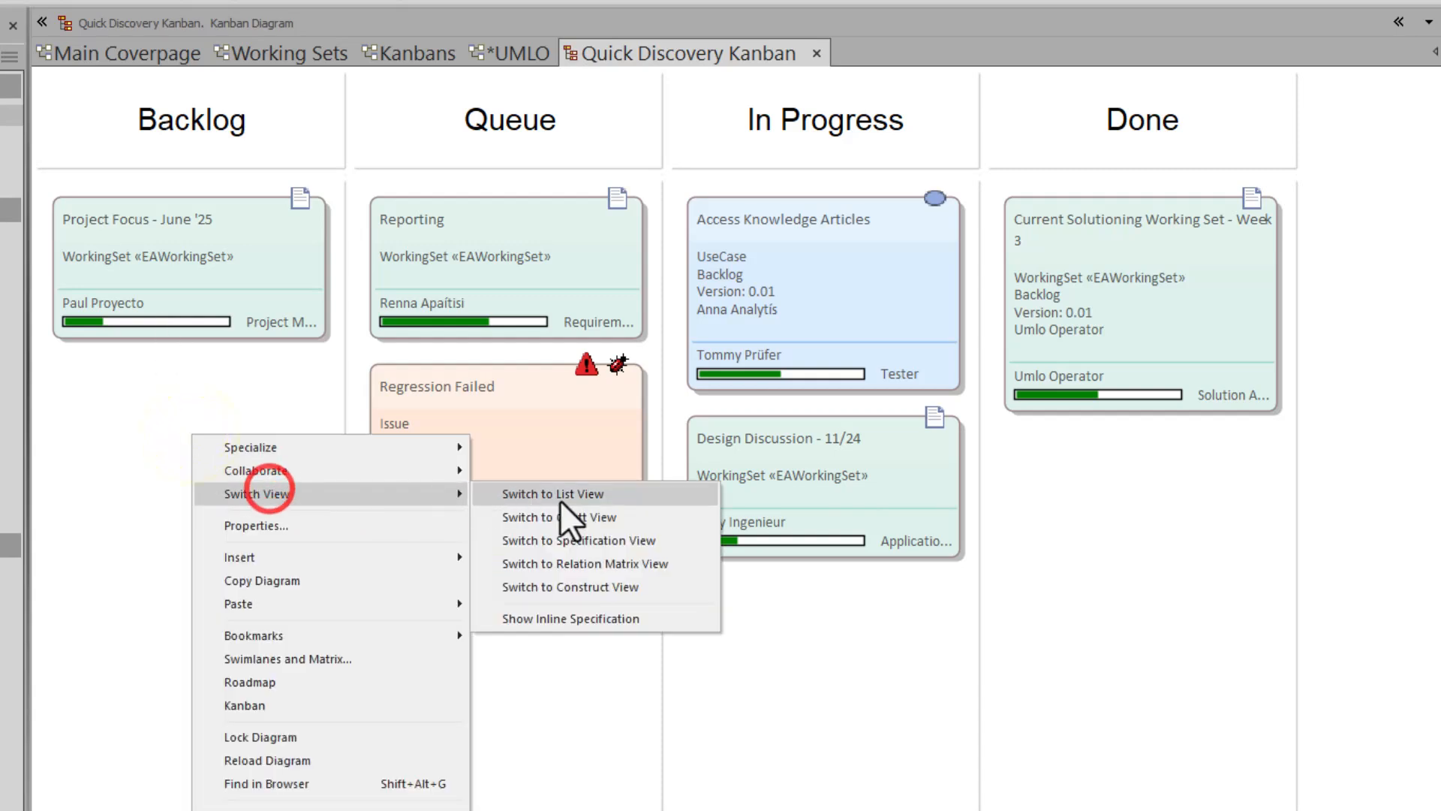
click(569, 524)
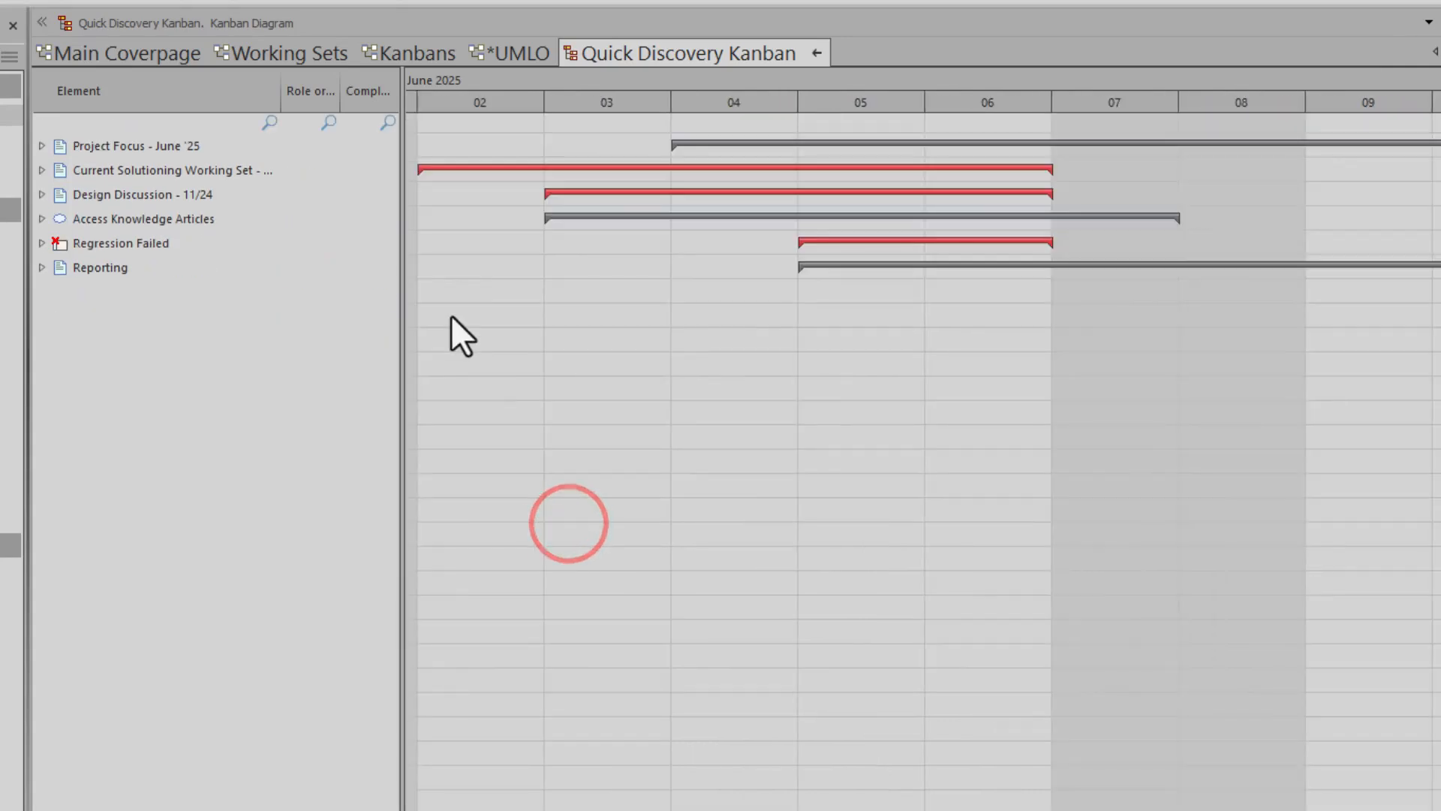
- Inspect the Regression Failed 90% completion and Reporting assignees, then return to the Kanban board
click(37, 242)
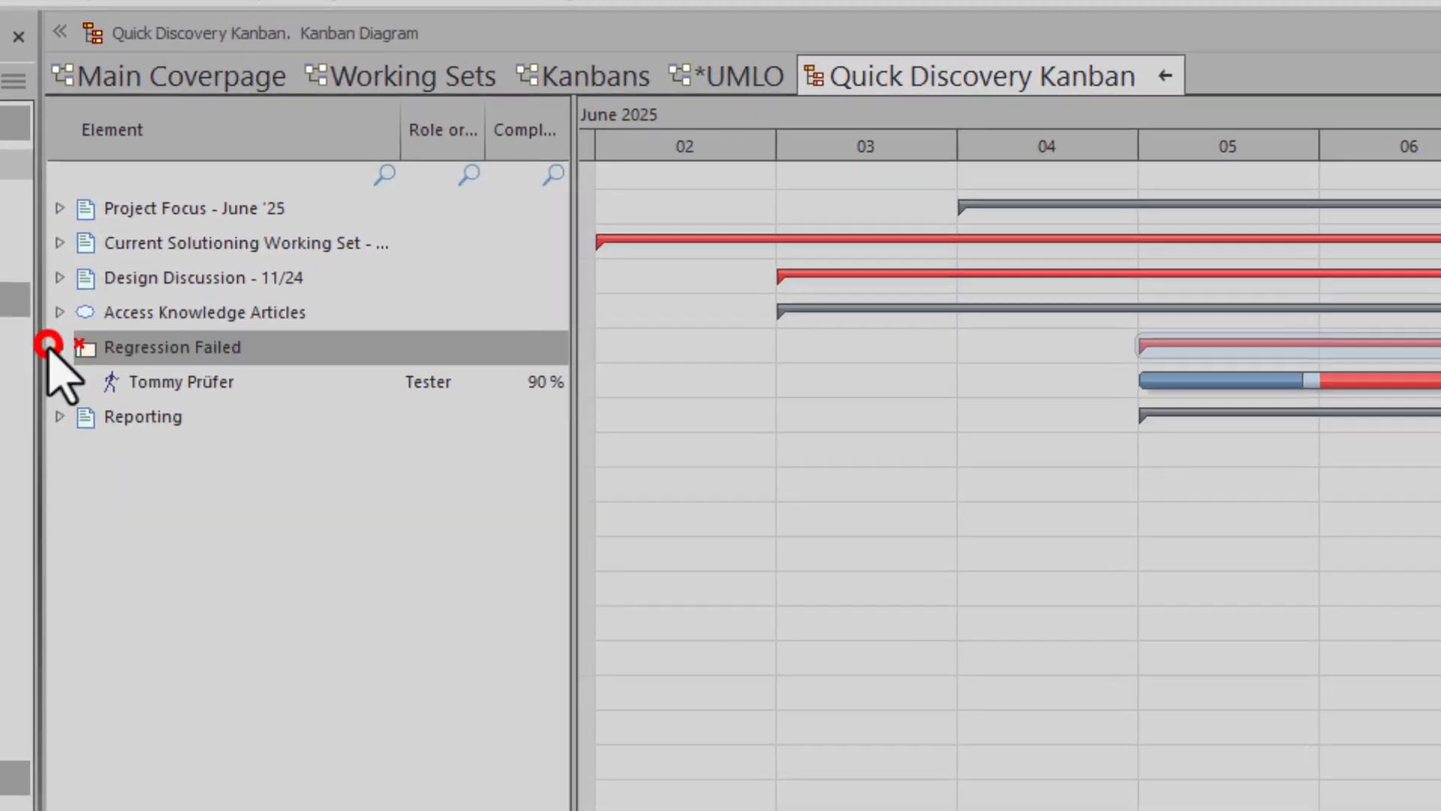
click(440, 370)
click(539, 380)
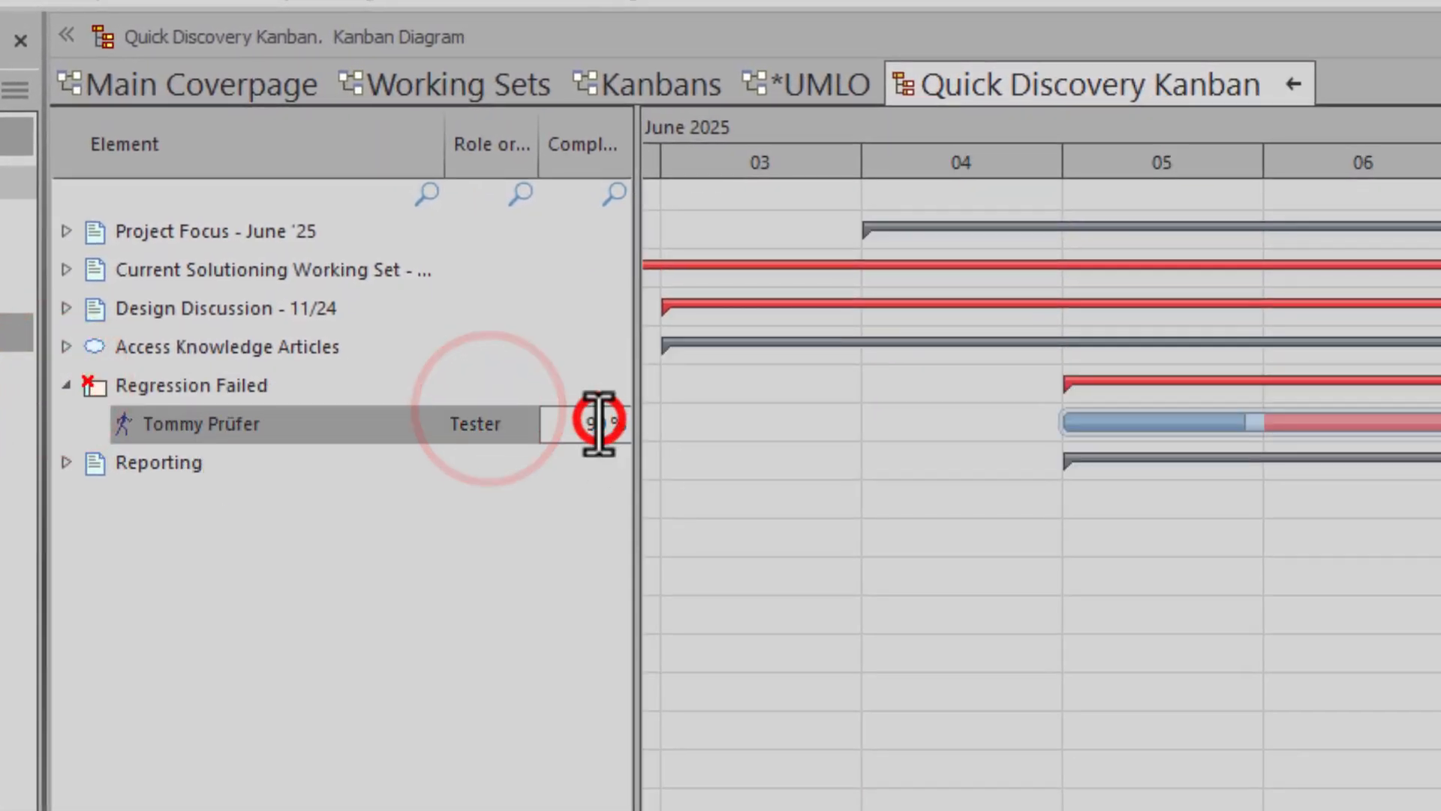
click(570, 415)
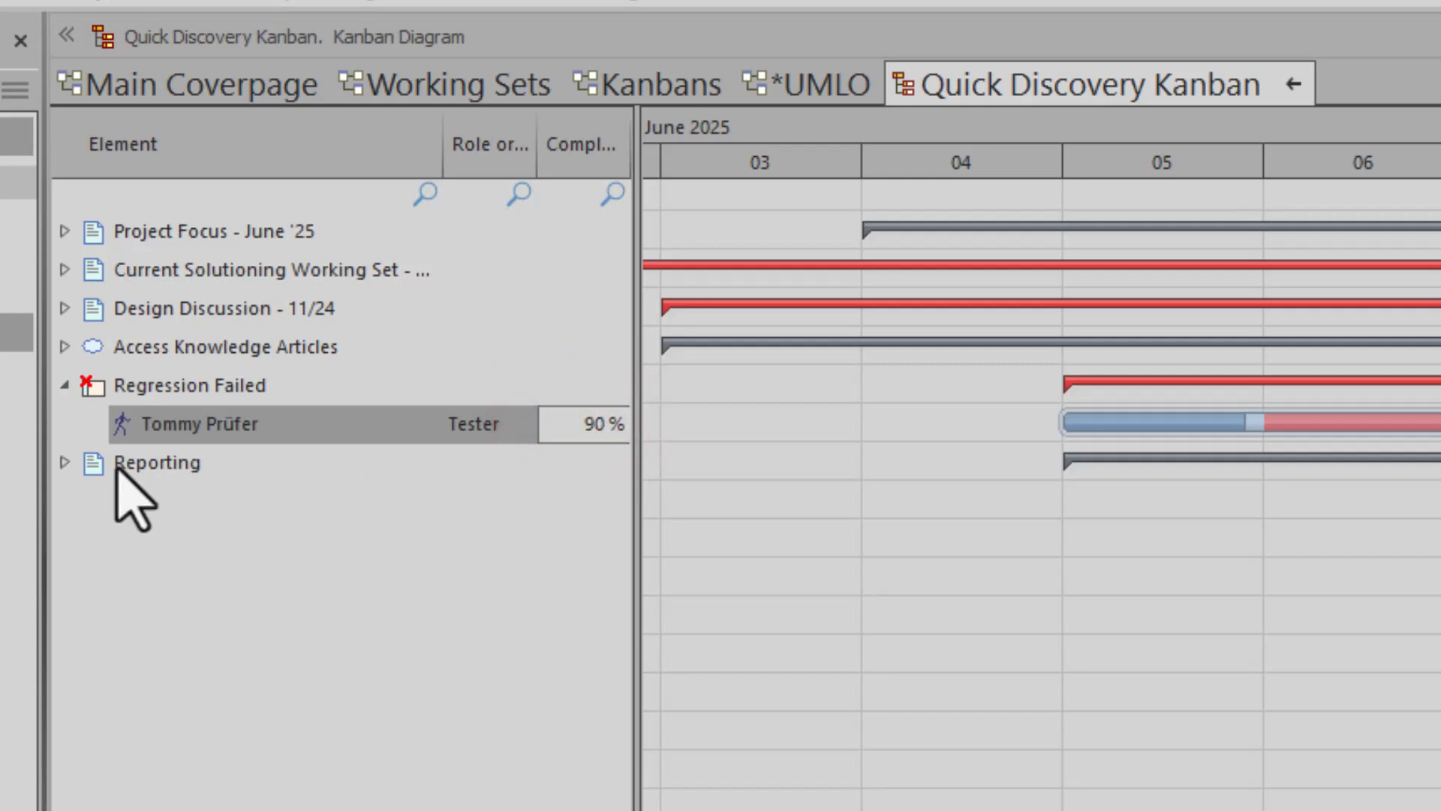
click(66, 462)
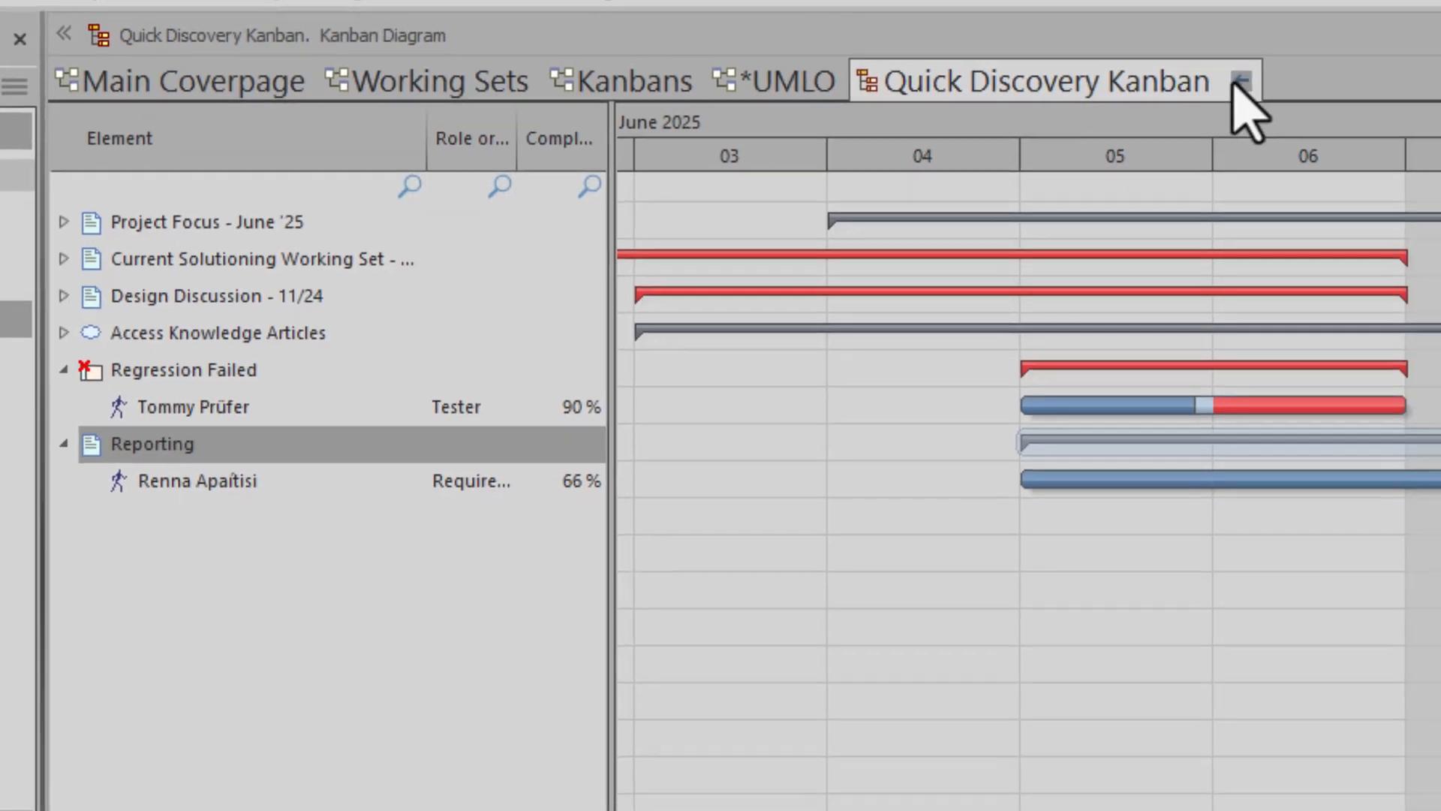
click(1242, 80)
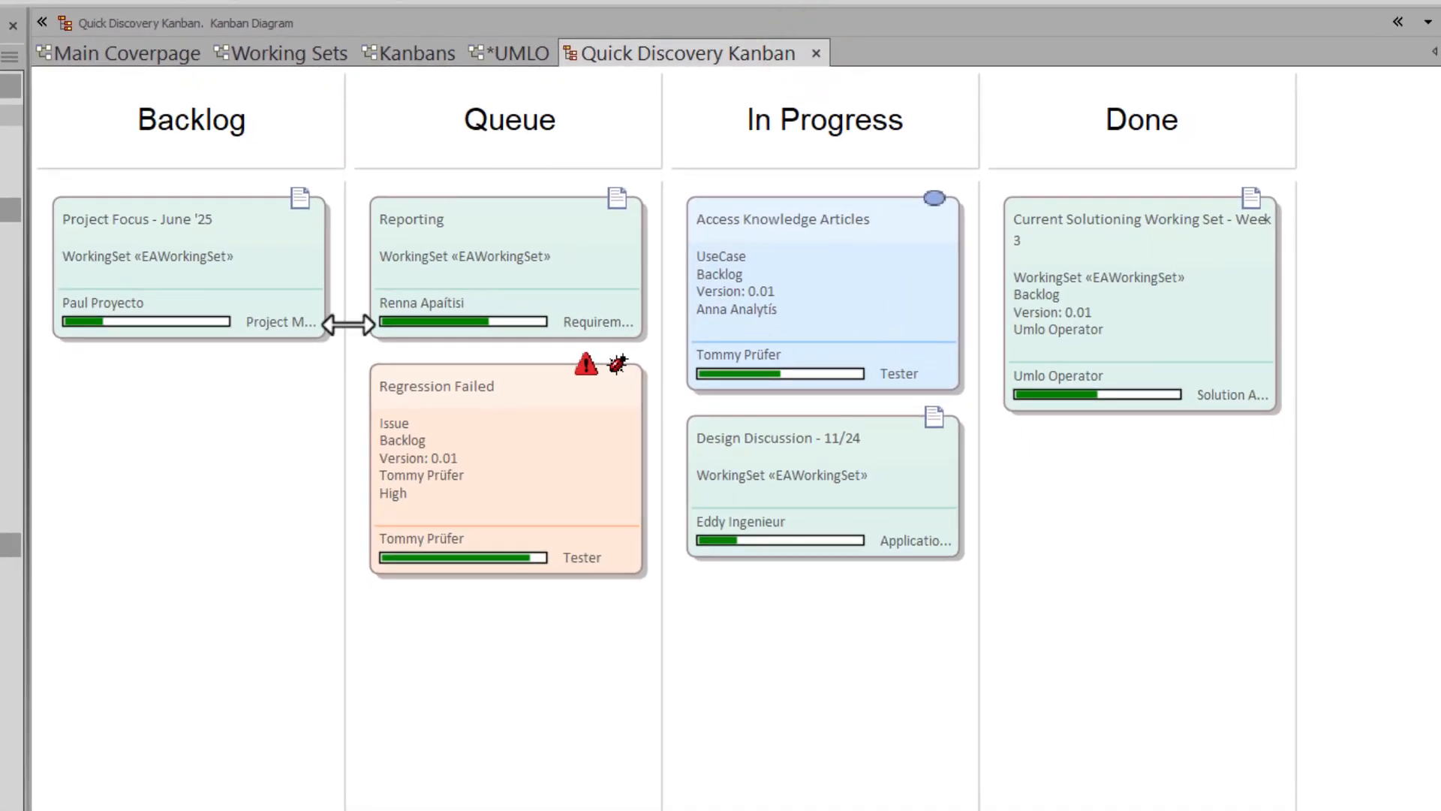
- Uncheck Enable Info View in the Project Focus card's Appearance options
click(254, 257)
right_click(250, 258)
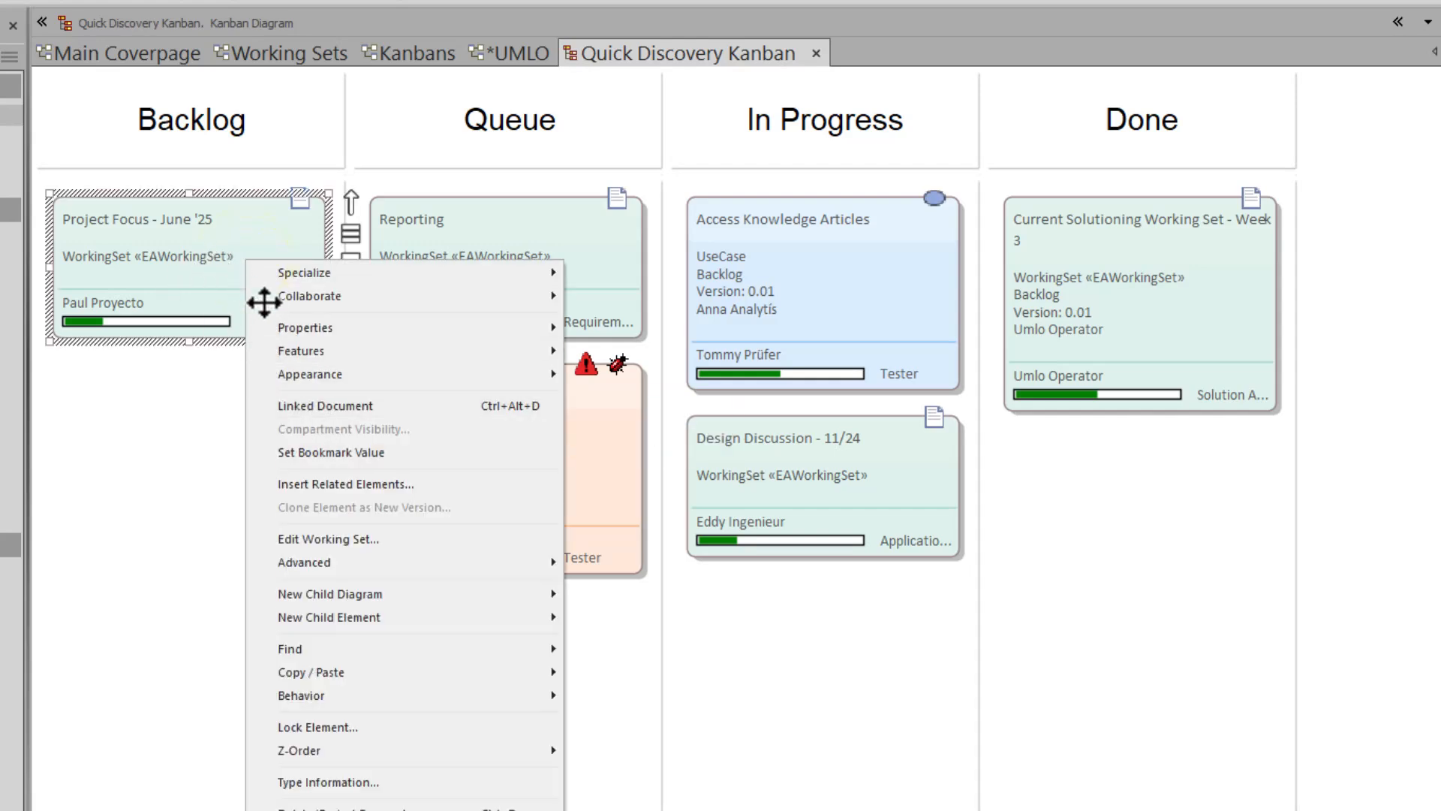
mouse_move(344, 371)
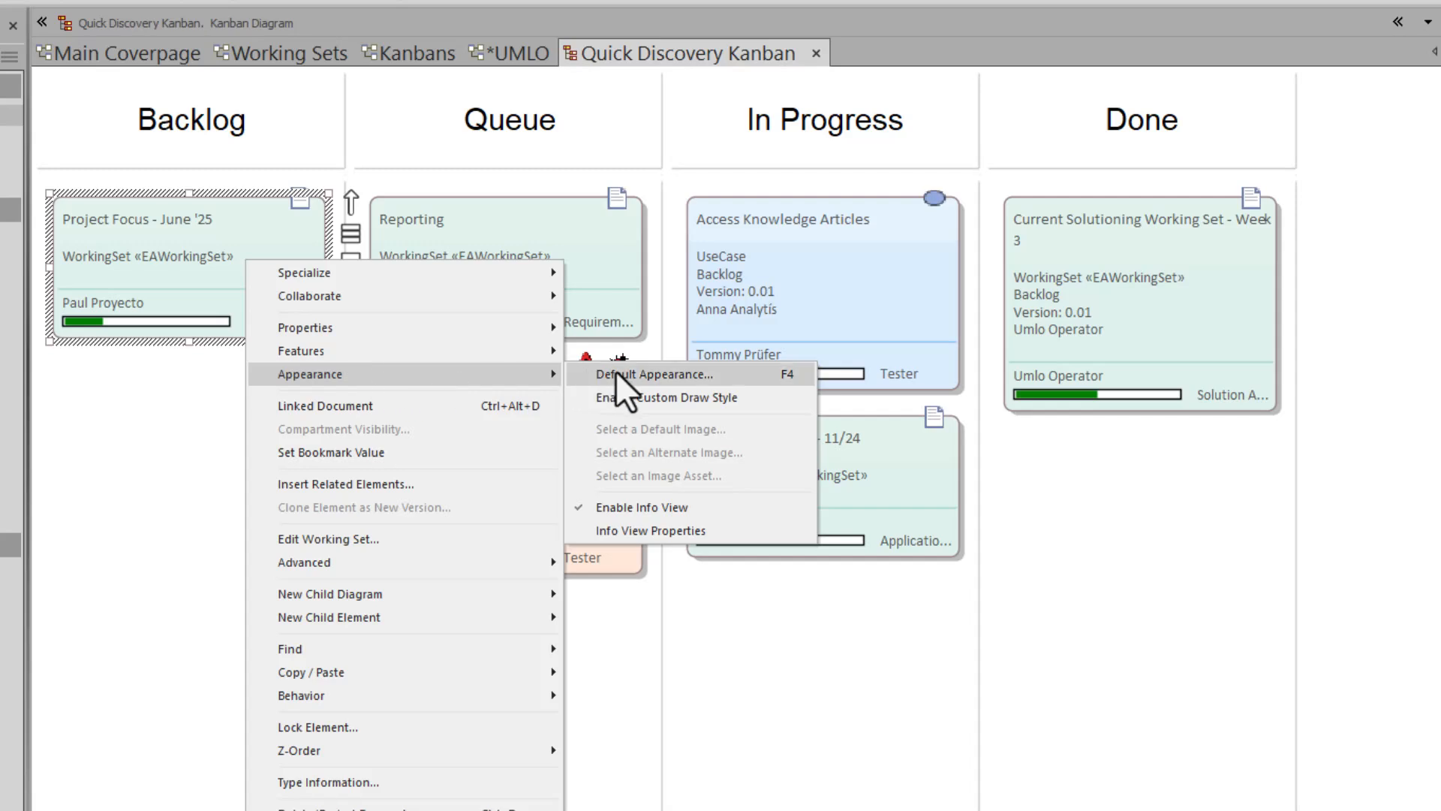
click(666, 511)
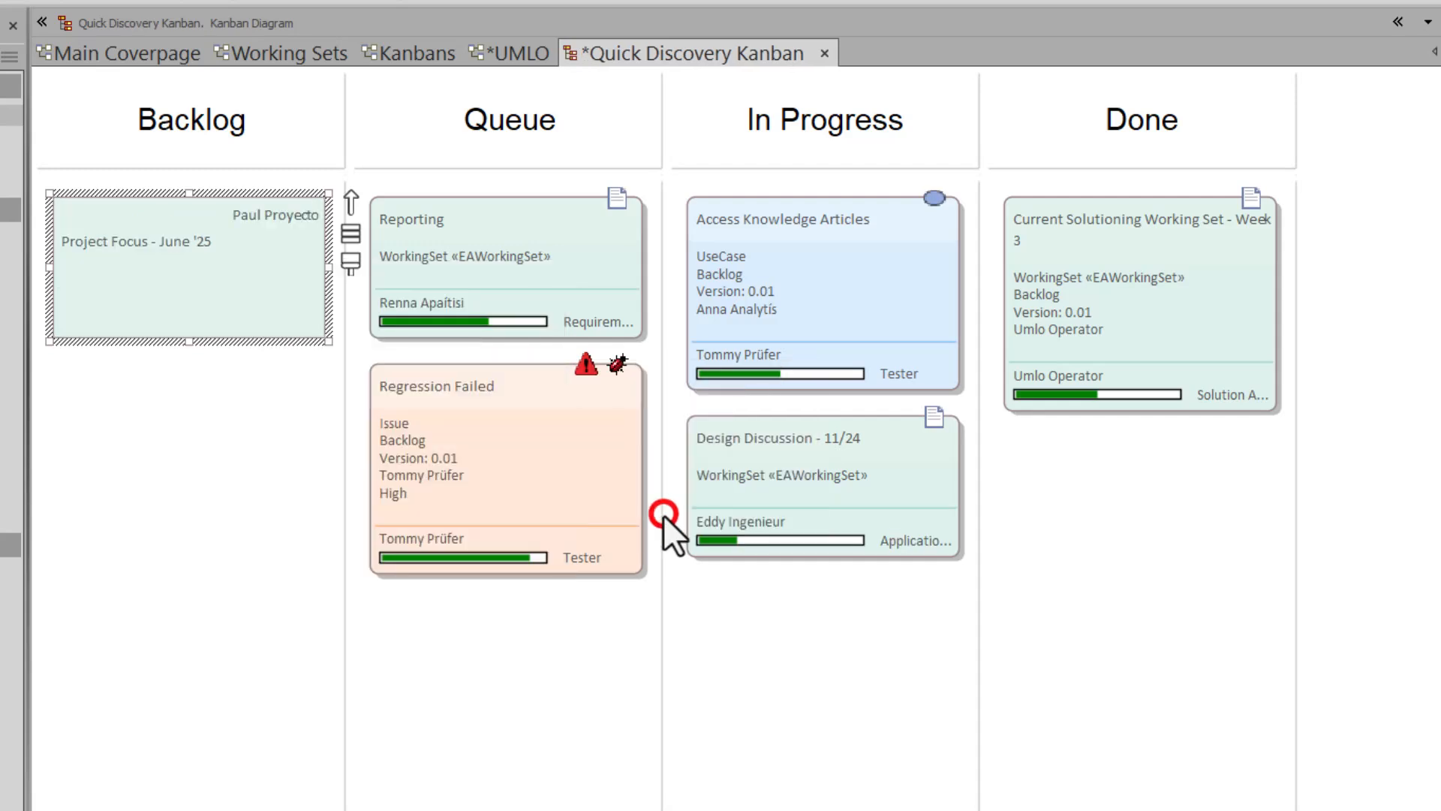
- View the Project Focus card's properties and cancel without saving changes
right_click(204, 286)
click(234, 349)
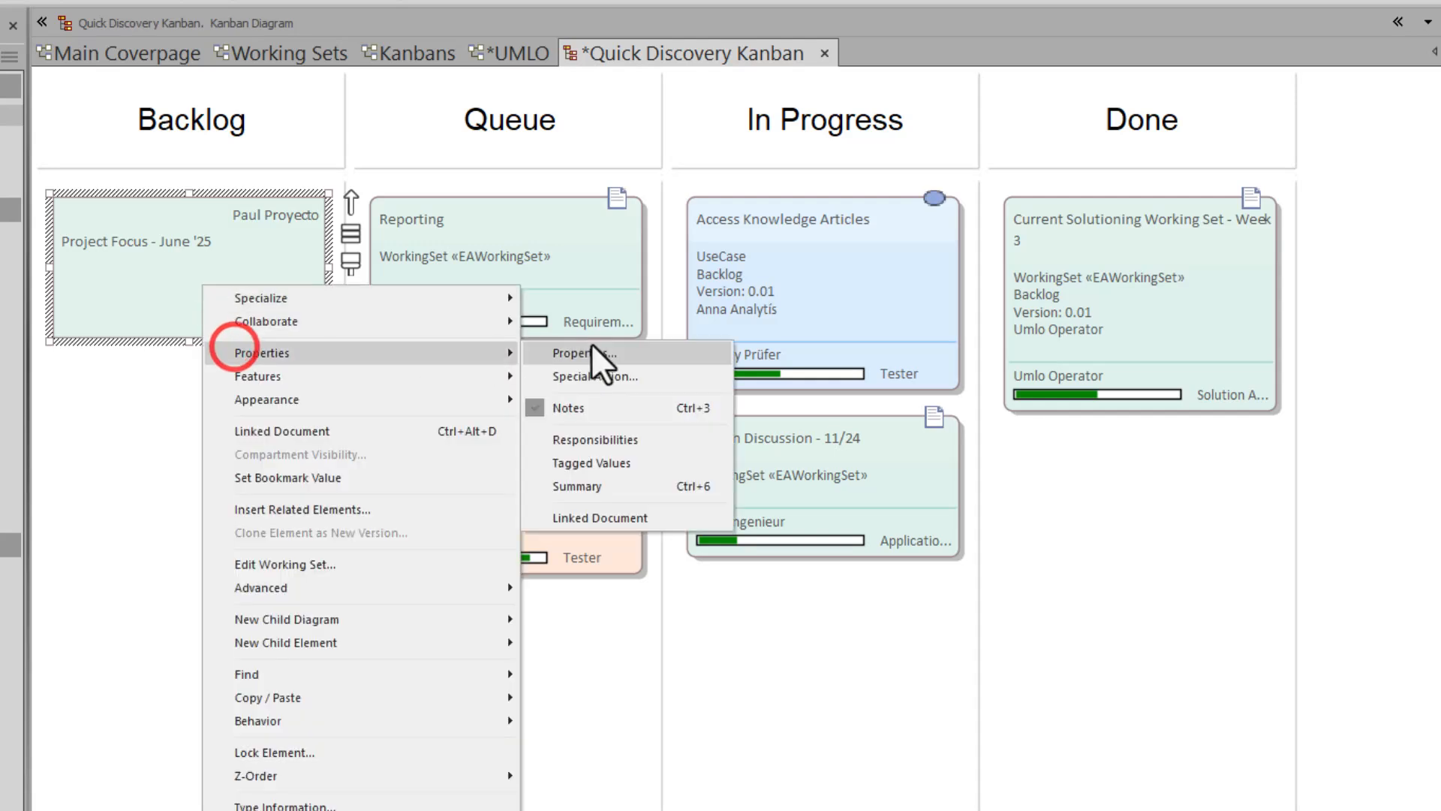
click(593, 354)
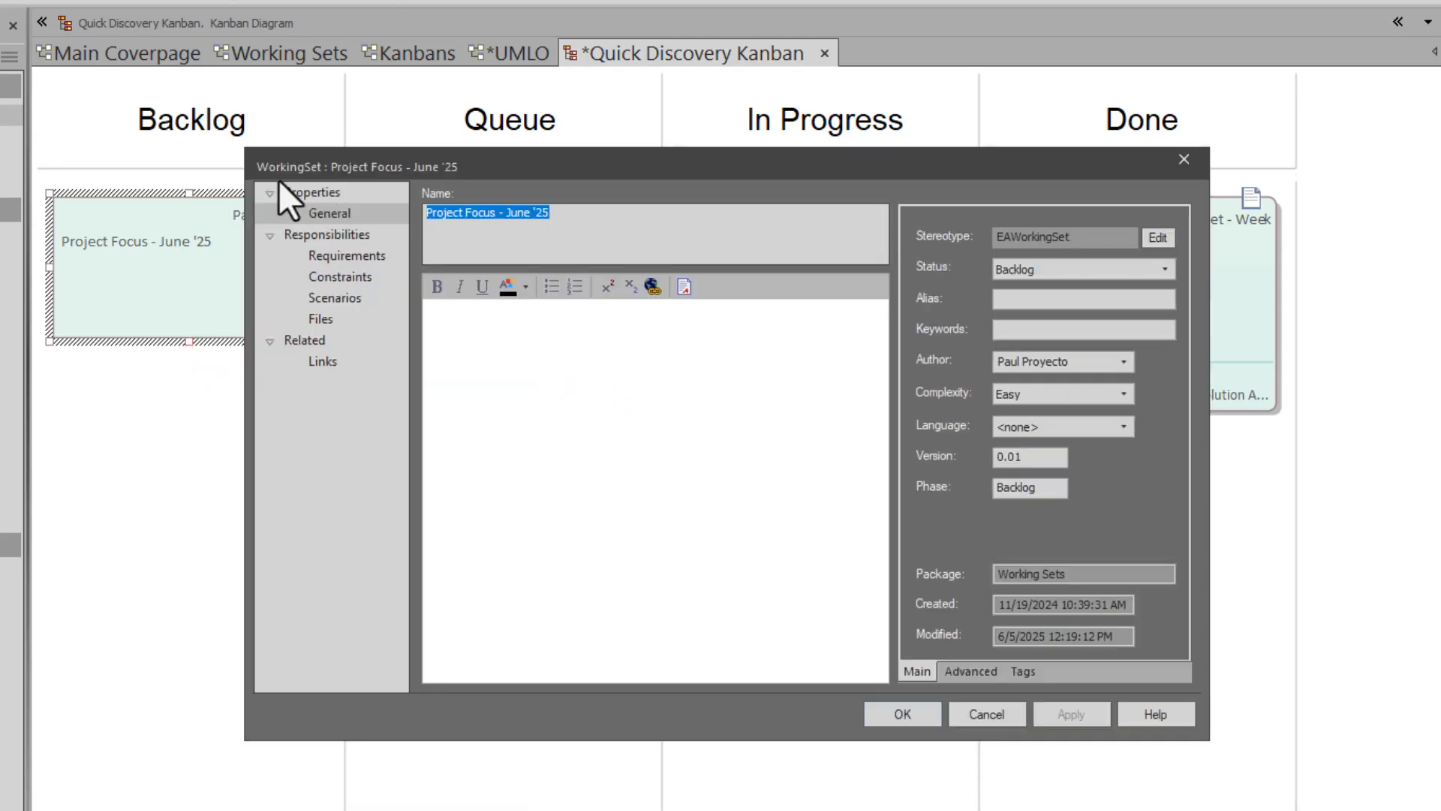
click(979, 716)
click(515, 470)
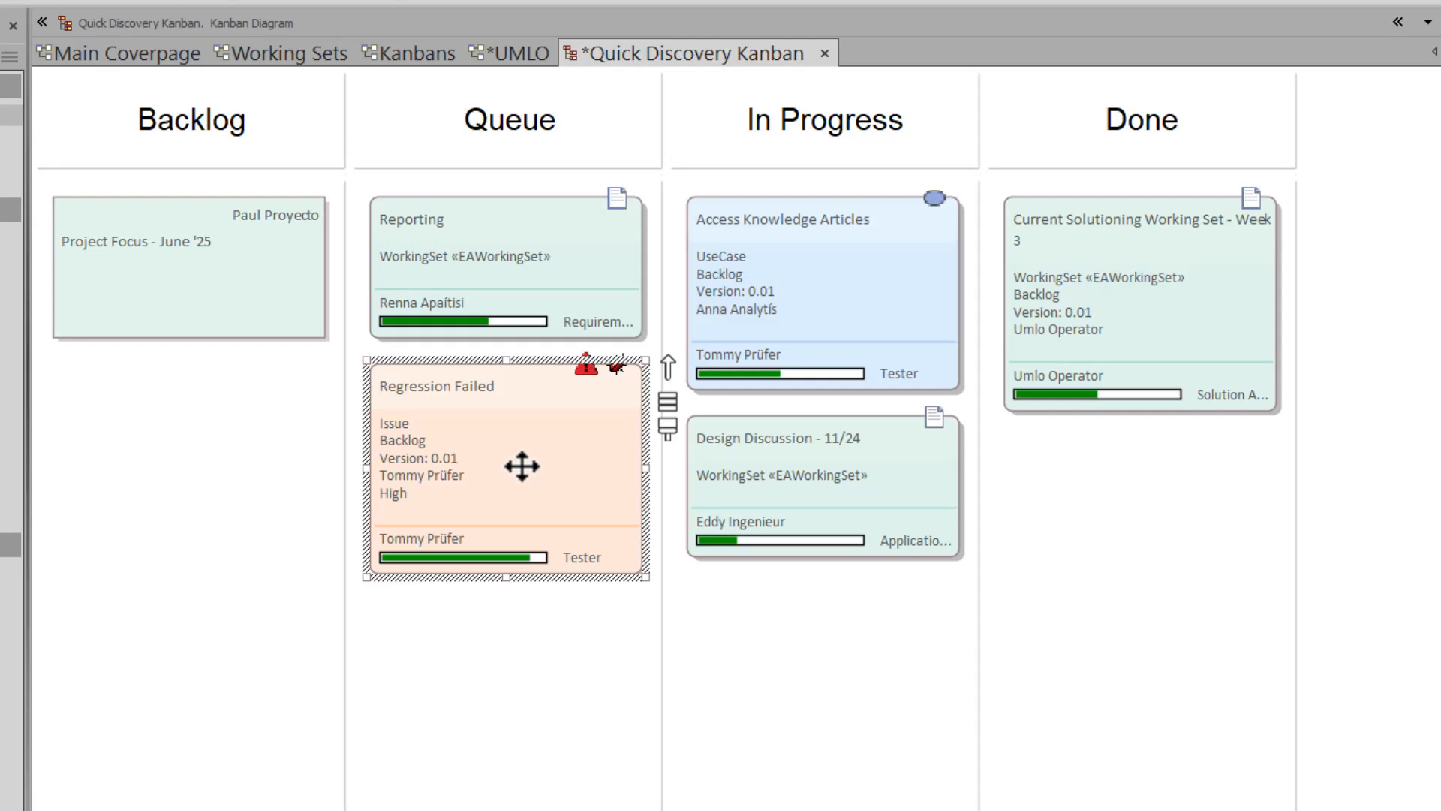
- Re-enable Info View on the Project Focus card via its Appearance options
click(847, 286)
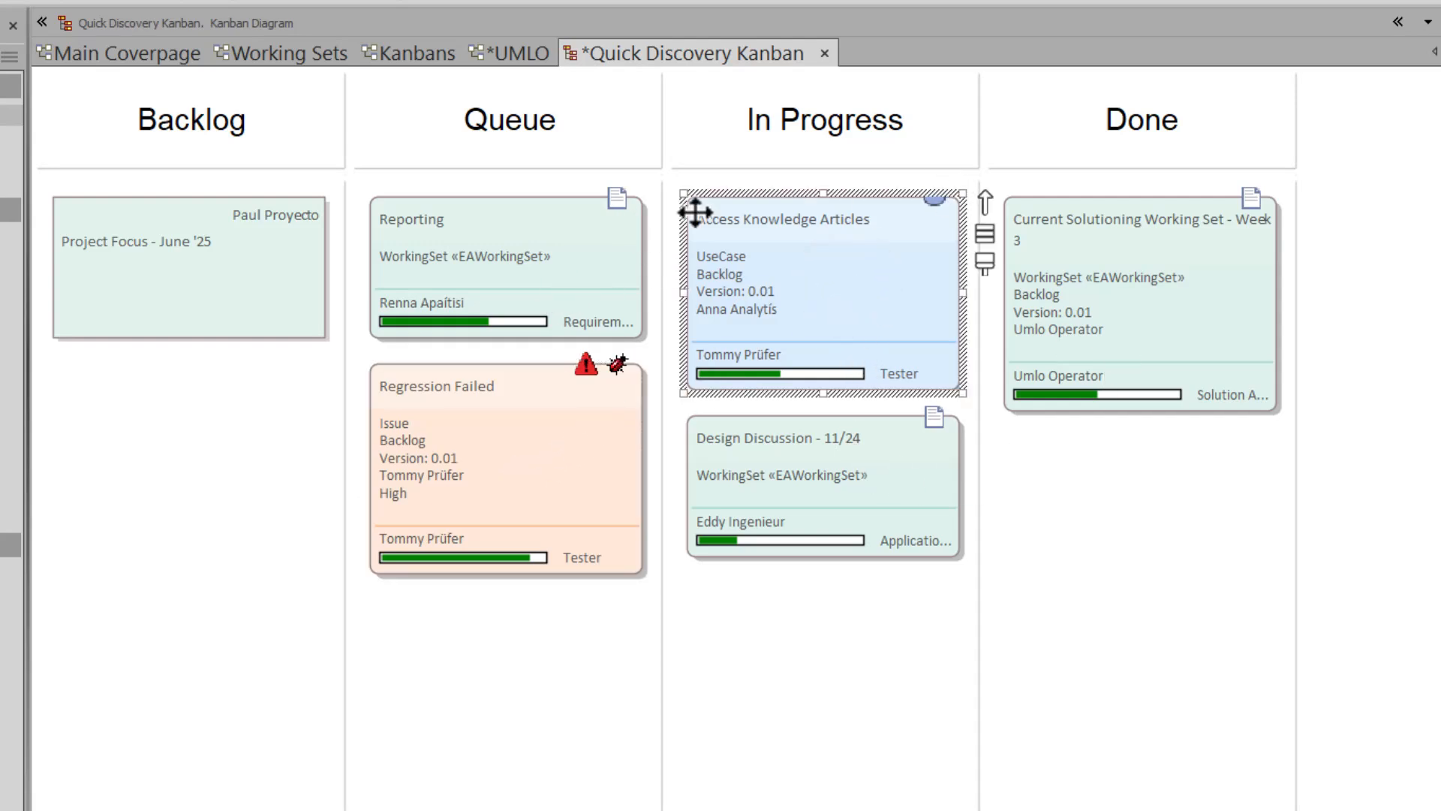
right_click(248, 288)
mouse_move(359, 406)
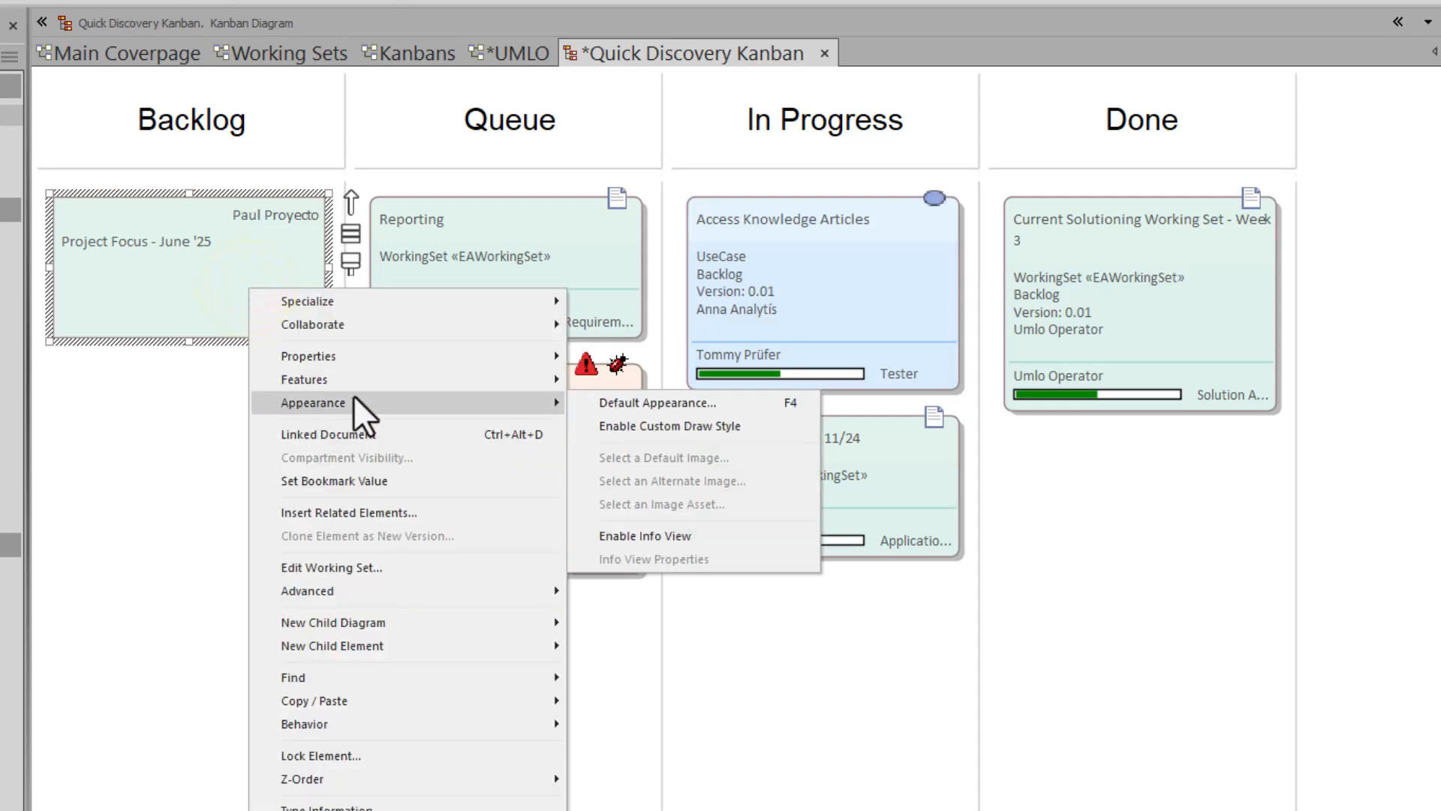
click(605, 537)
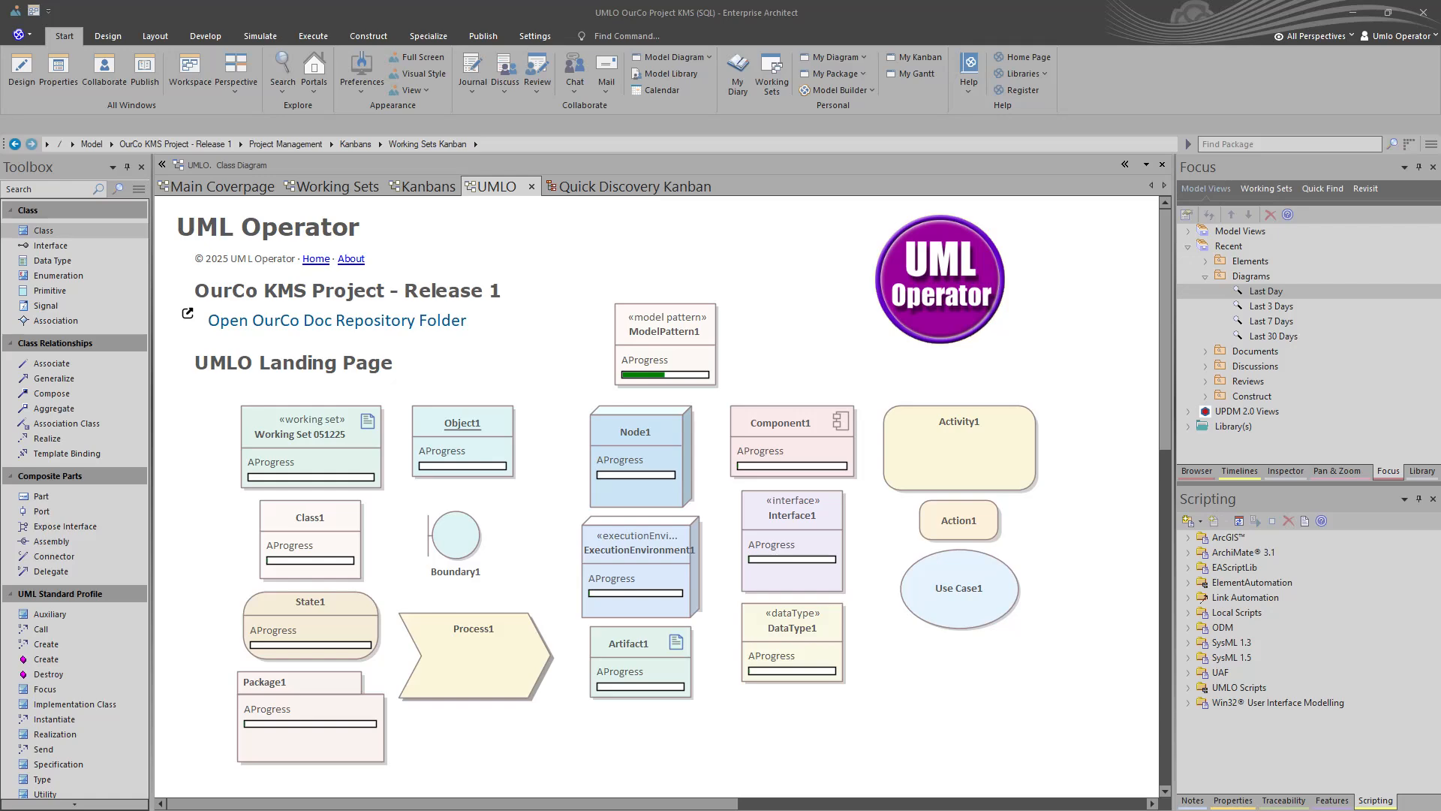
- Find the microservice stereotype under Settings > UML Types and open its shape script
click(535, 36)
click(376, 60)
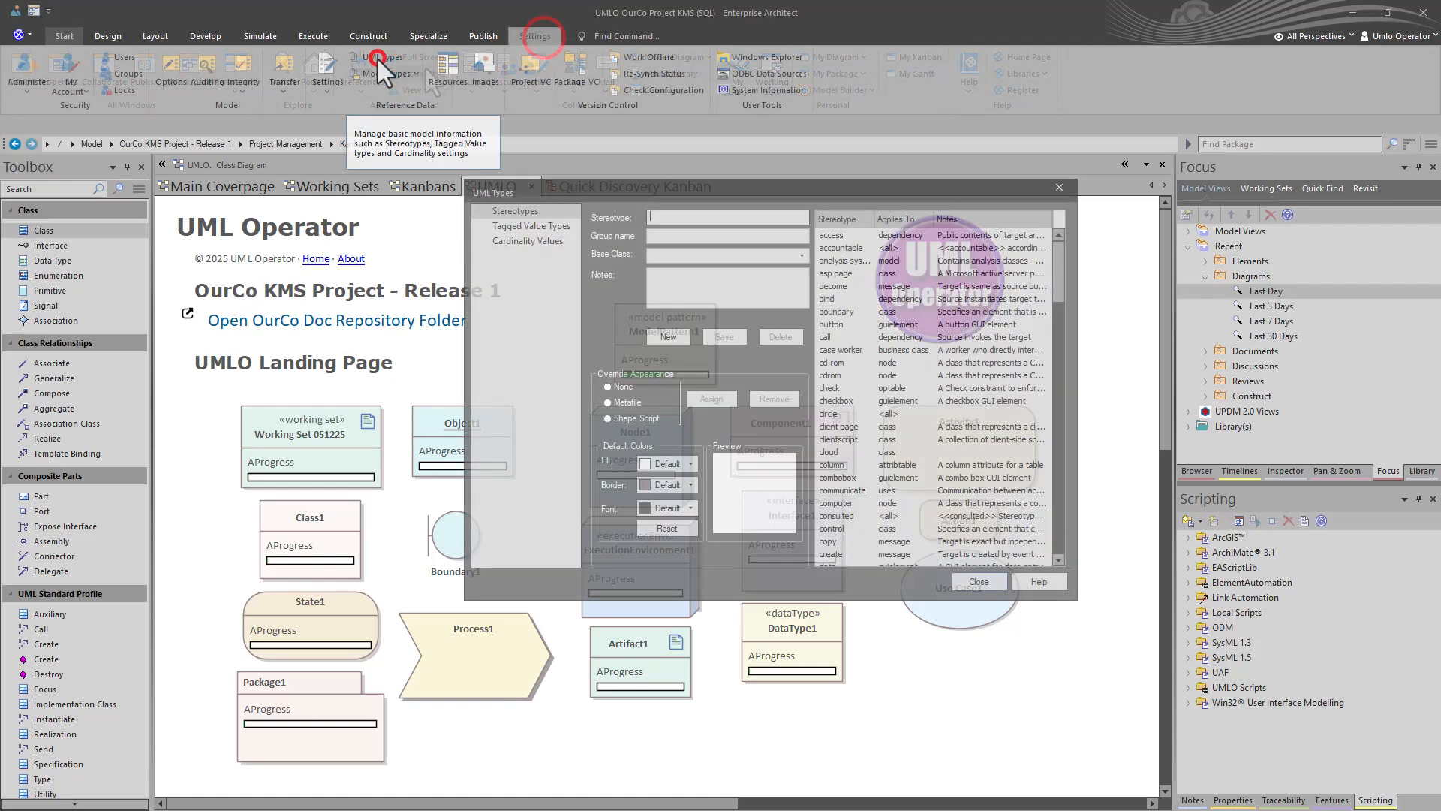
click(511, 214)
drag(1061, 283, 840, 484)
scroll(839, 476, up, 3)
click(839, 273)
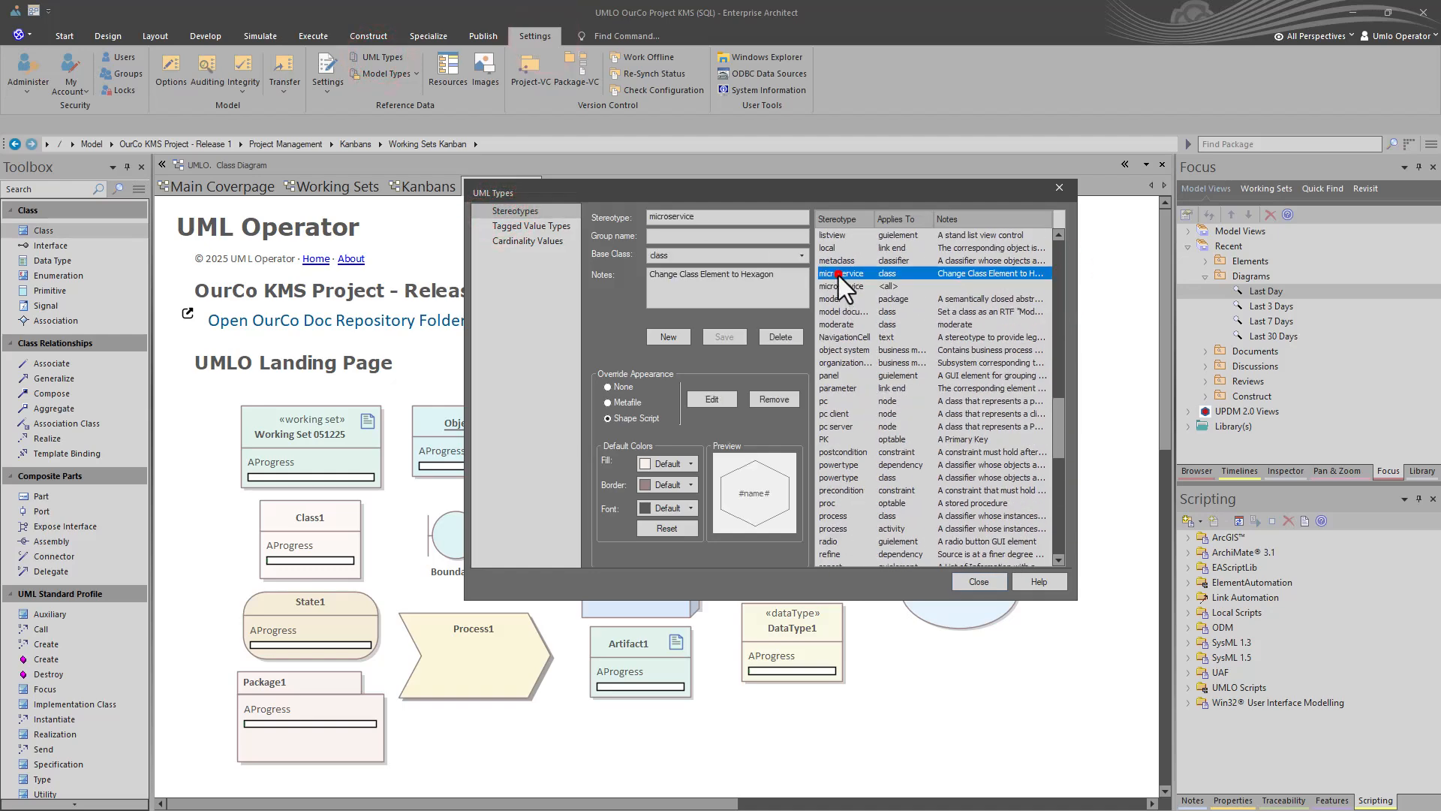
click(714, 399)
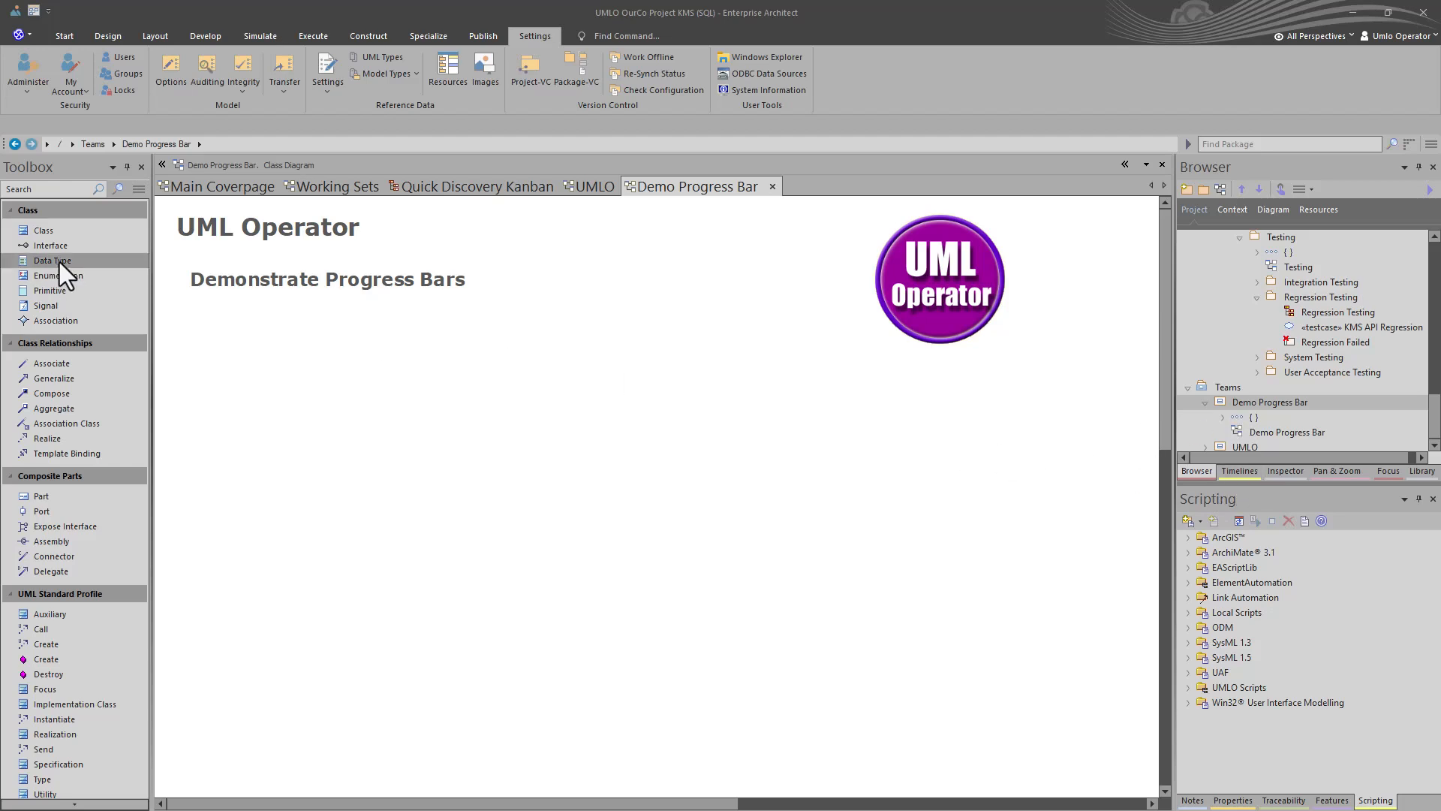
- Drop a new class, Class1, onto the Demo Progress Bar diagram
drag(56, 232, 257, 325)
click(358, 464)
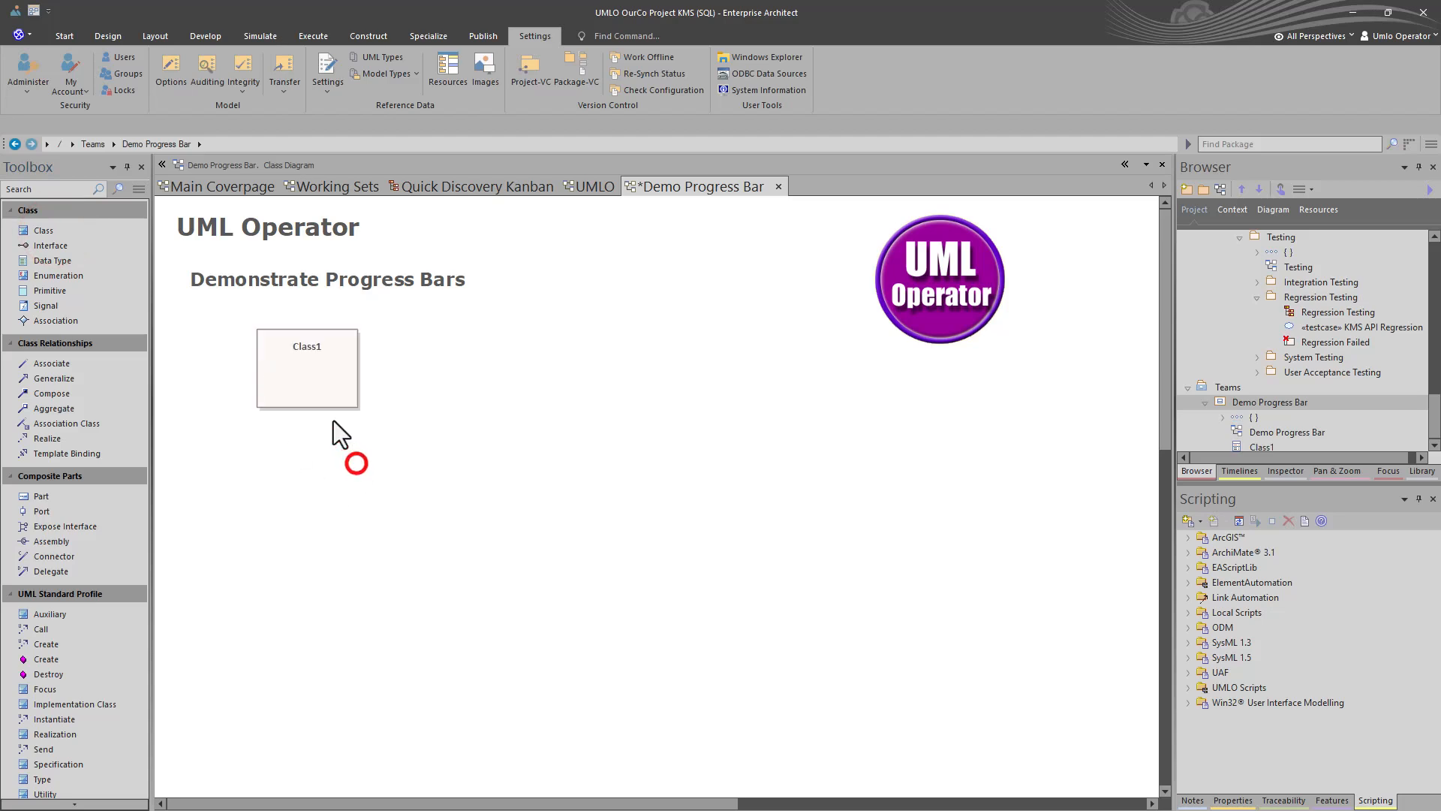
drag(322, 389, 320, 401)
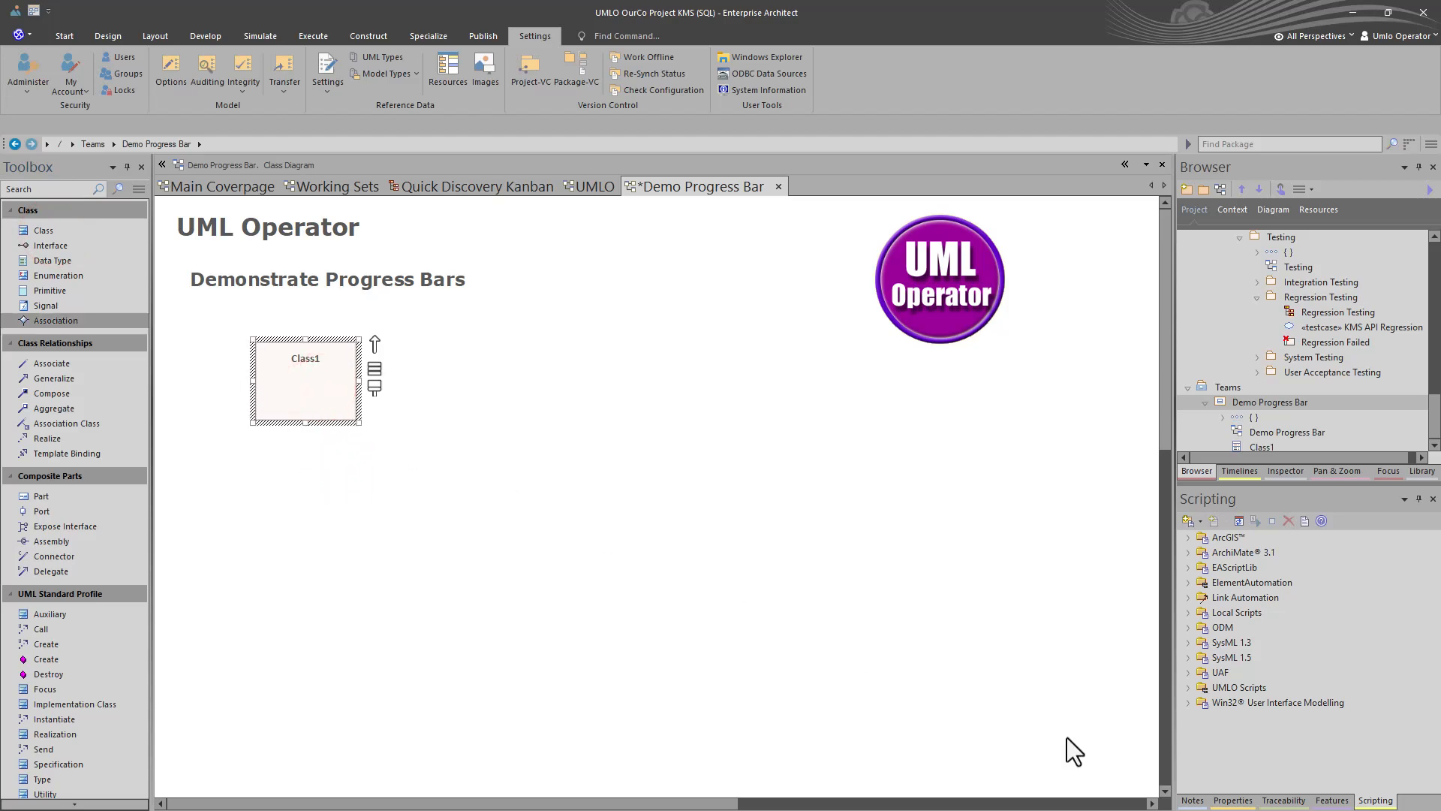
- Add an AProgress tagged value of 0 to Class1 in the floating Properties panel
click(1233, 801)
drag(902, 641, 537, 287)
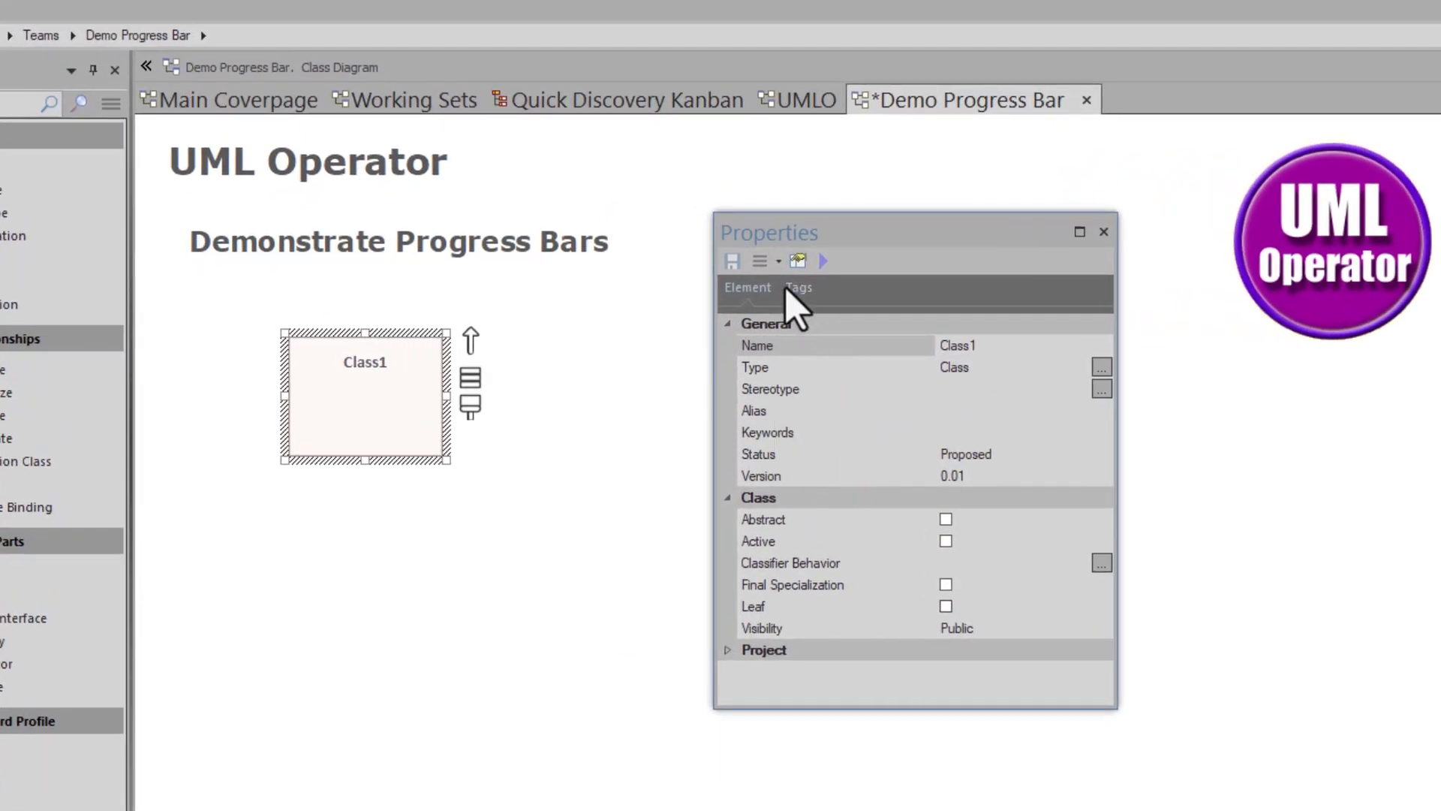
click(790, 293)
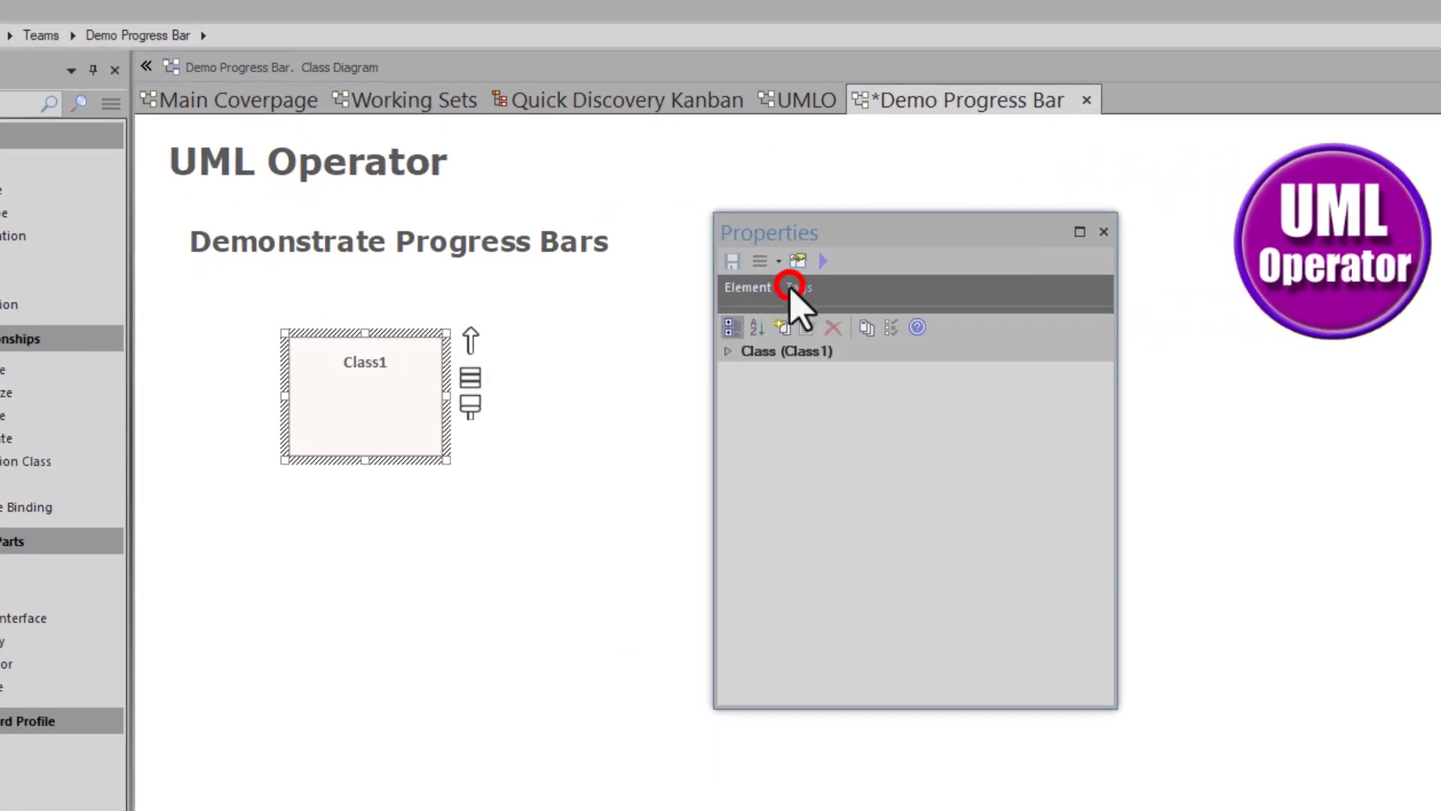
click(781, 328)
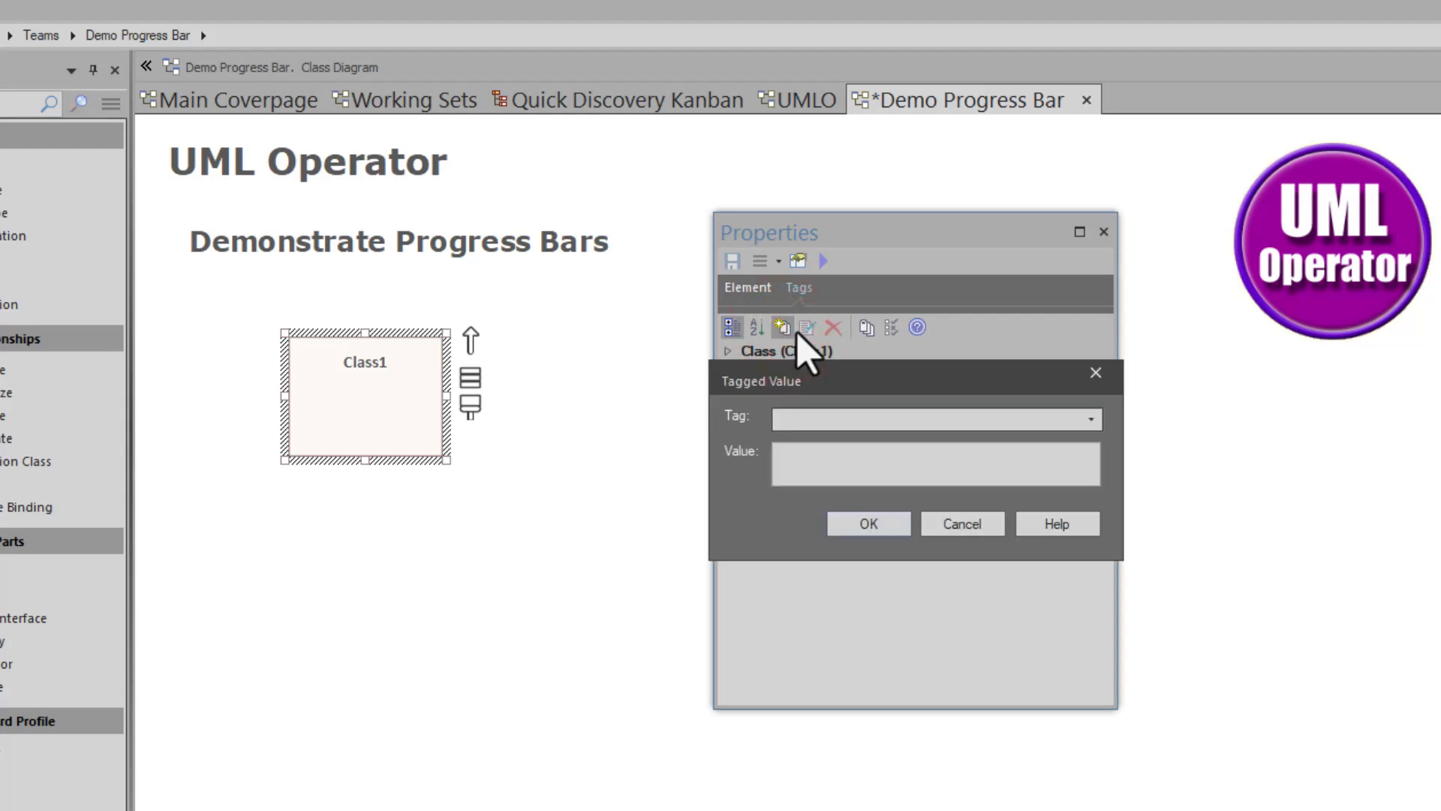
text(AProgress)
click(784, 452)
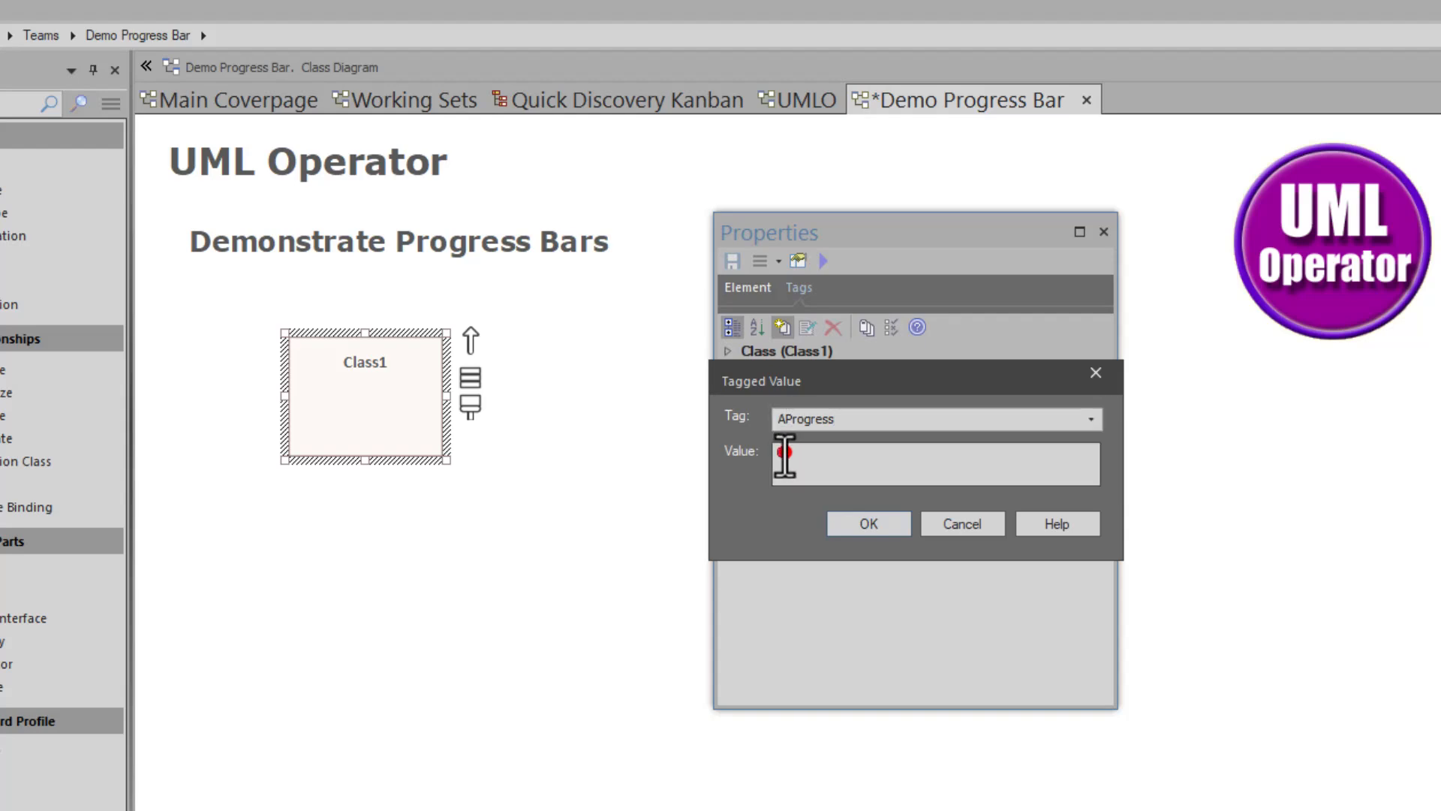
drag(789, 453, 768, 458)
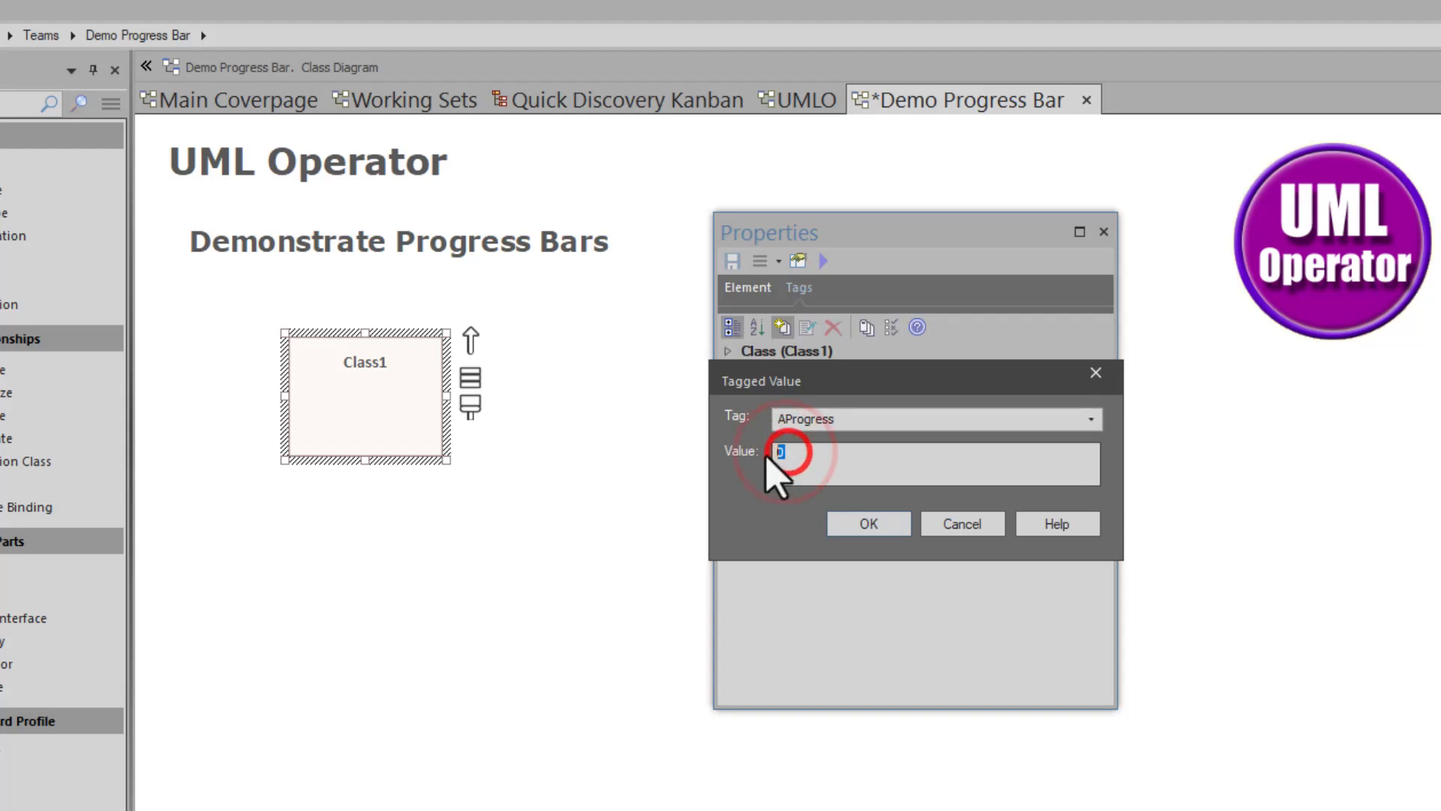
click(878, 520)
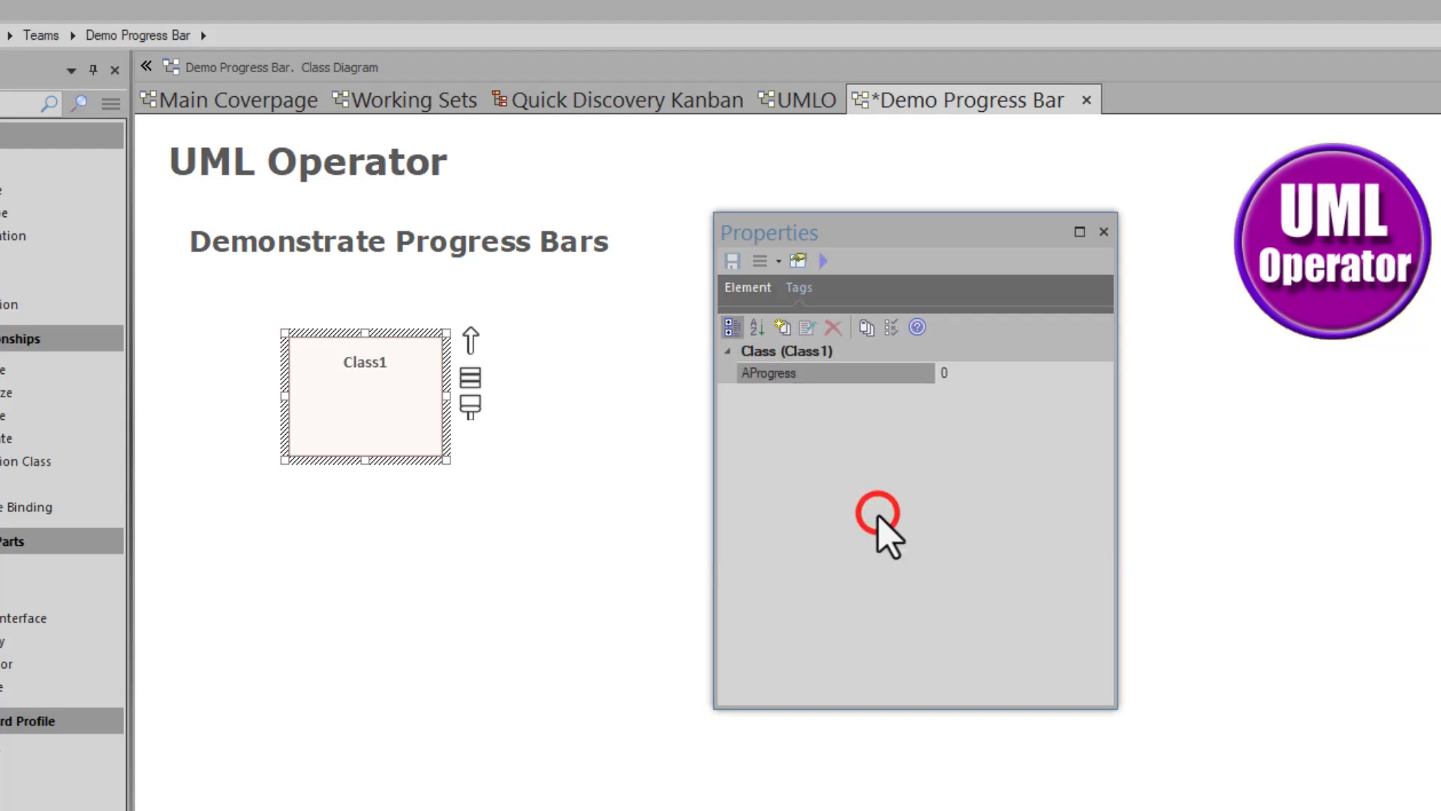
- Create a new BProgress tagged value on Class1
click(782, 328)
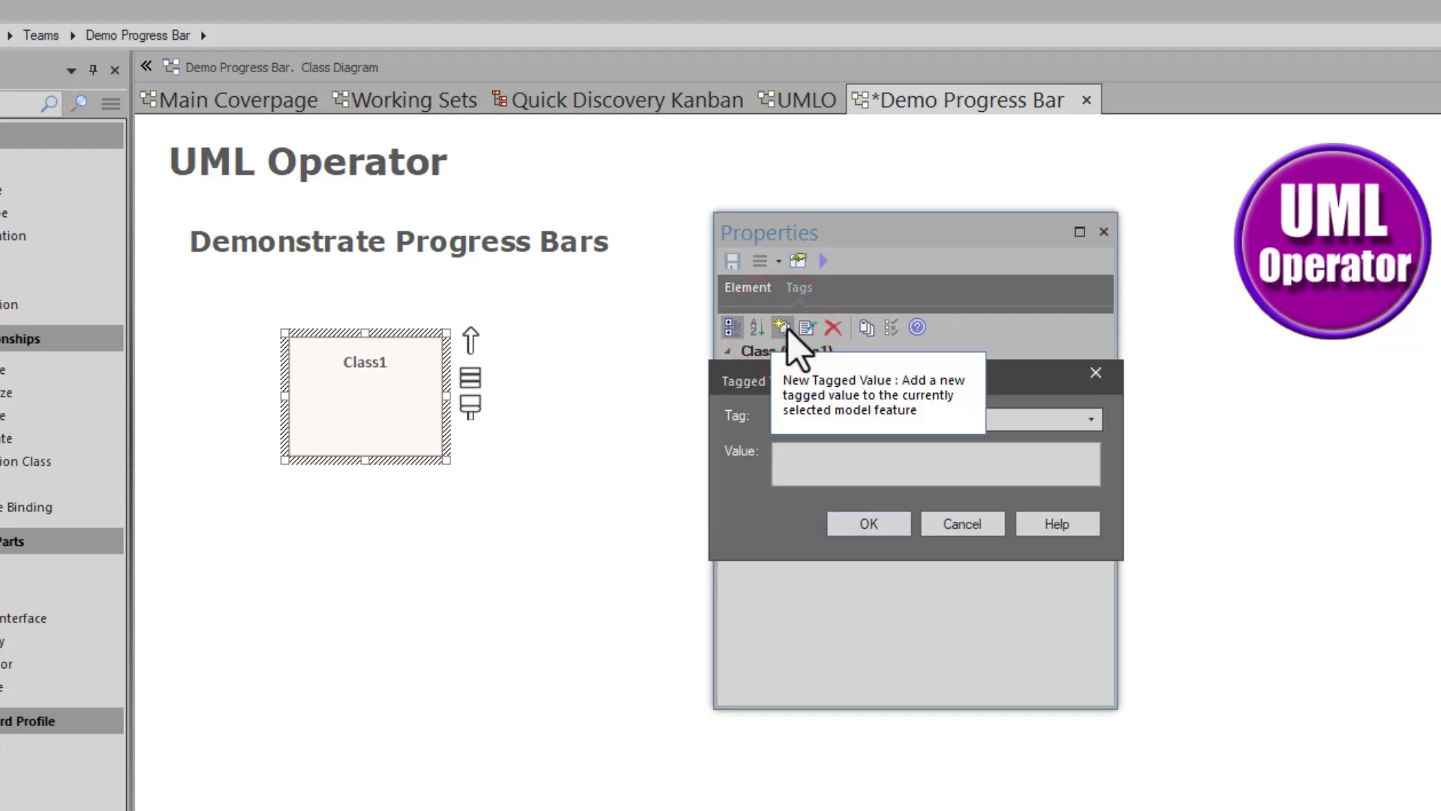
text(BP)
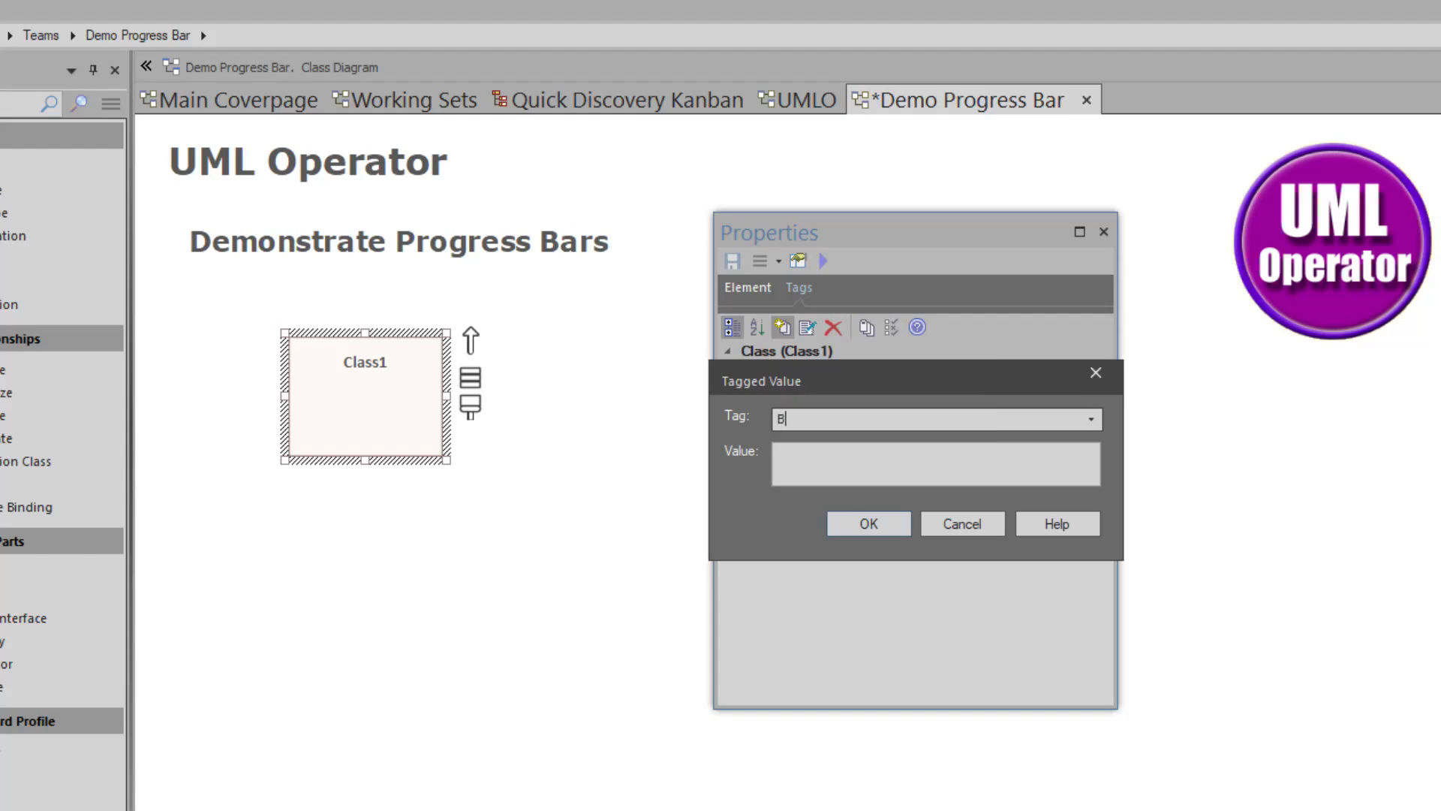
text(rogress)
key(Return)
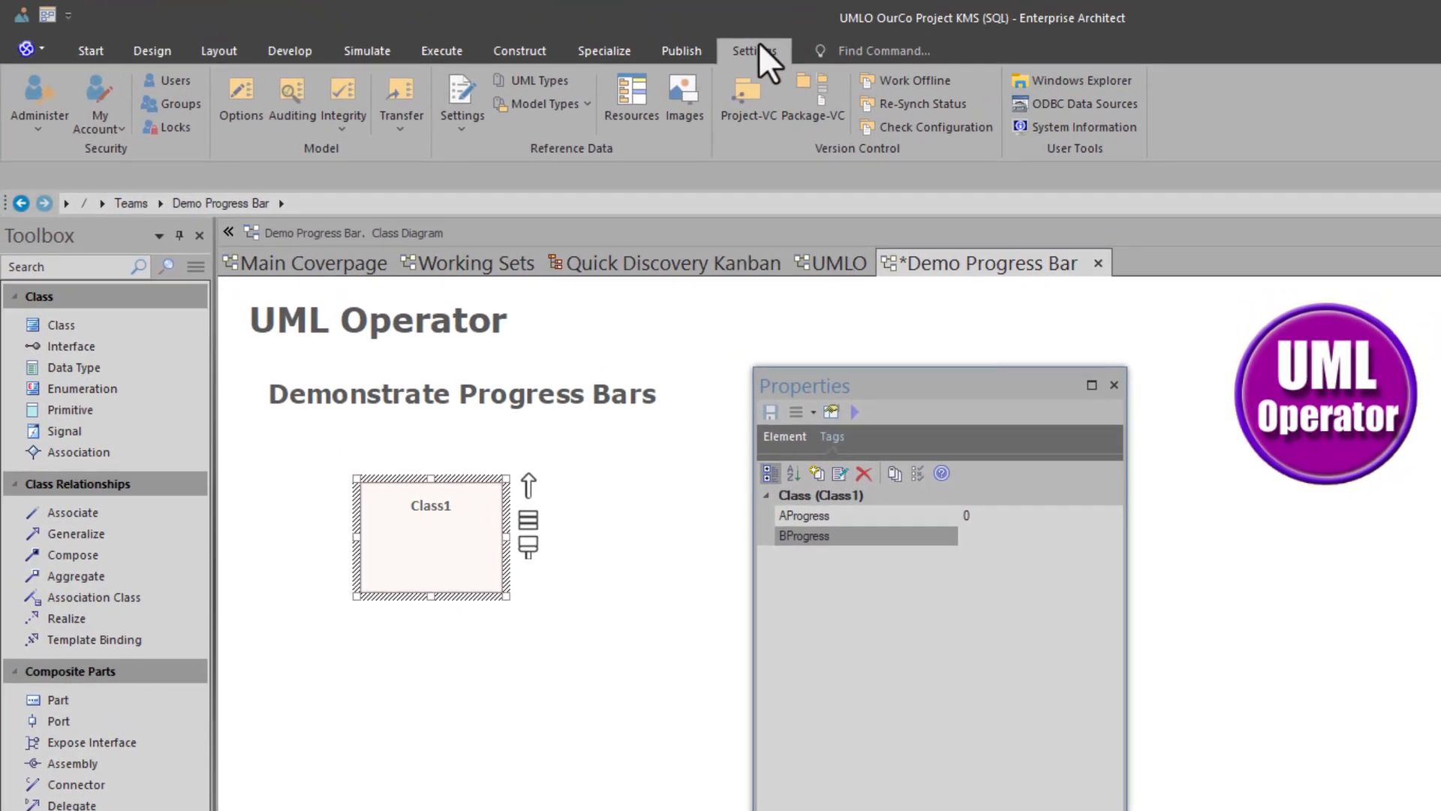
- Inspect the AProgress definition in Settings > UML Types > Tagged Value Types, then close the dialog
click(757, 45)
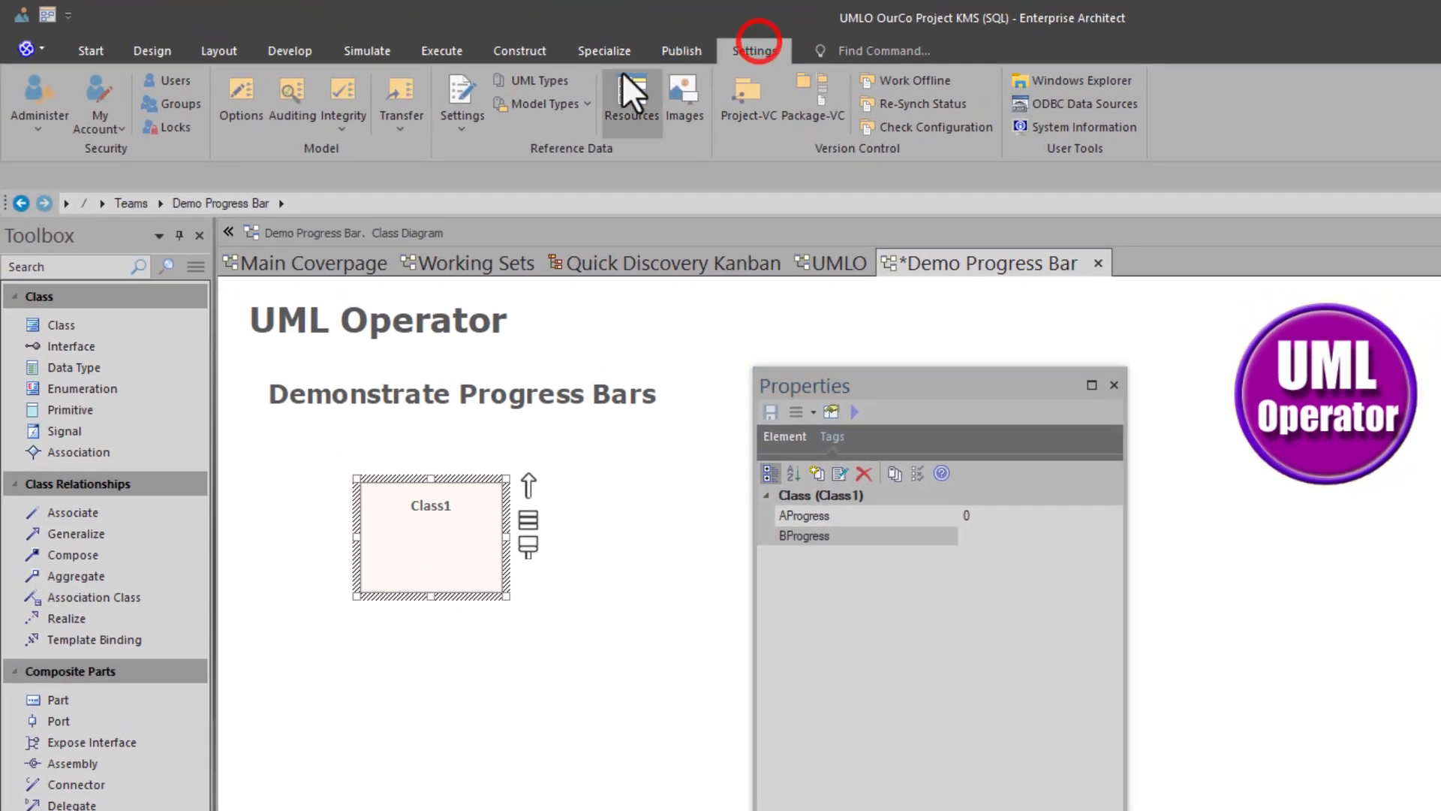
click(558, 84)
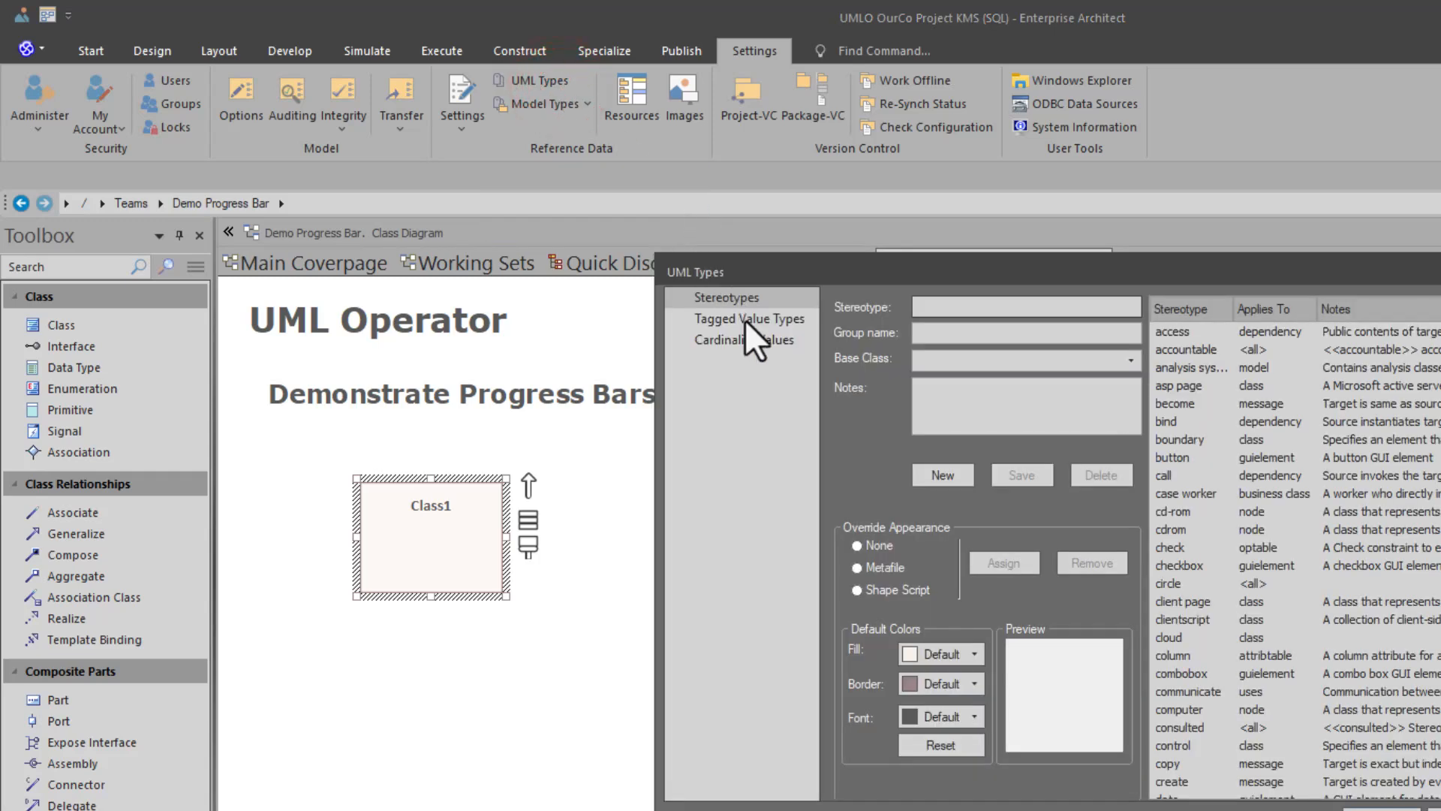
click(742, 325)
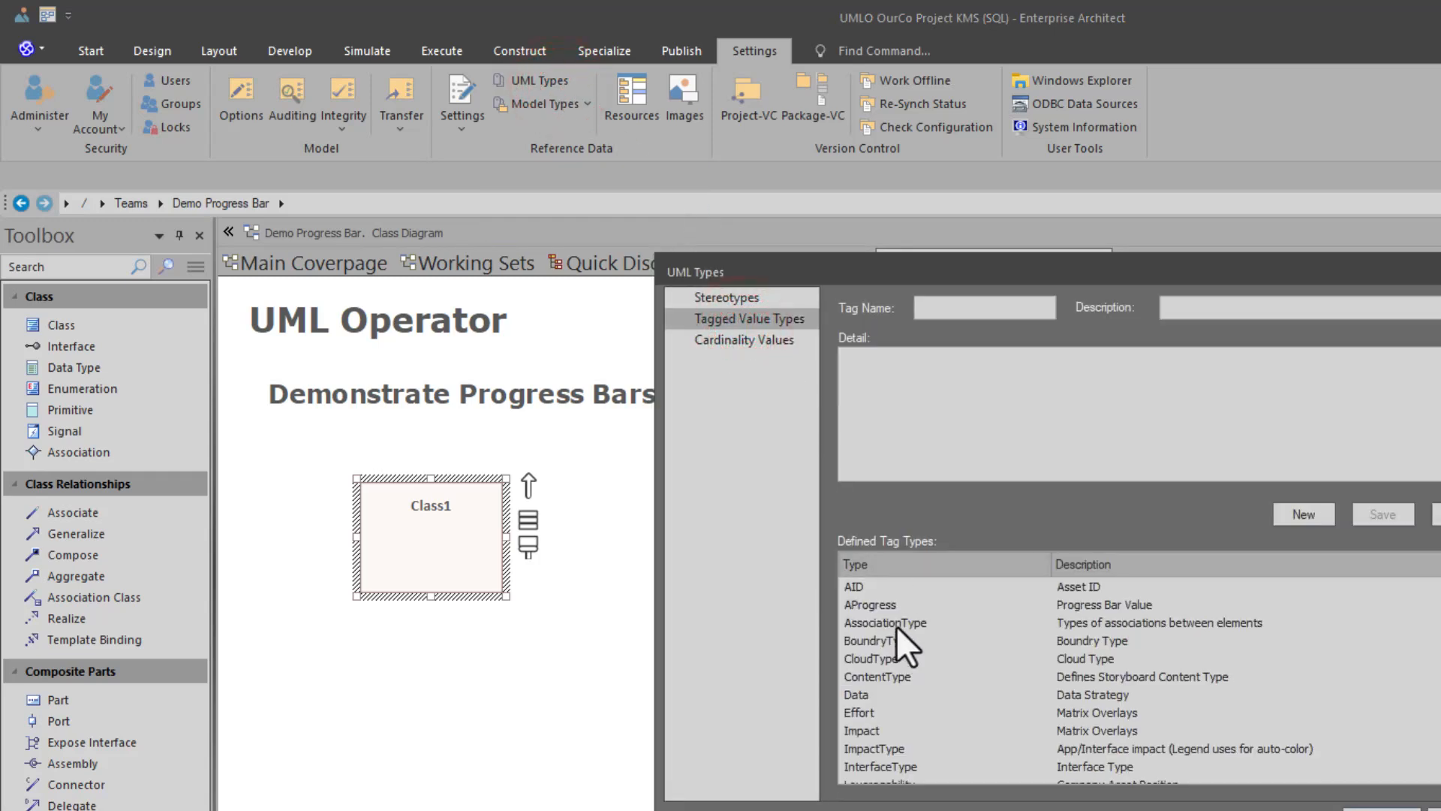
click(876, 606)
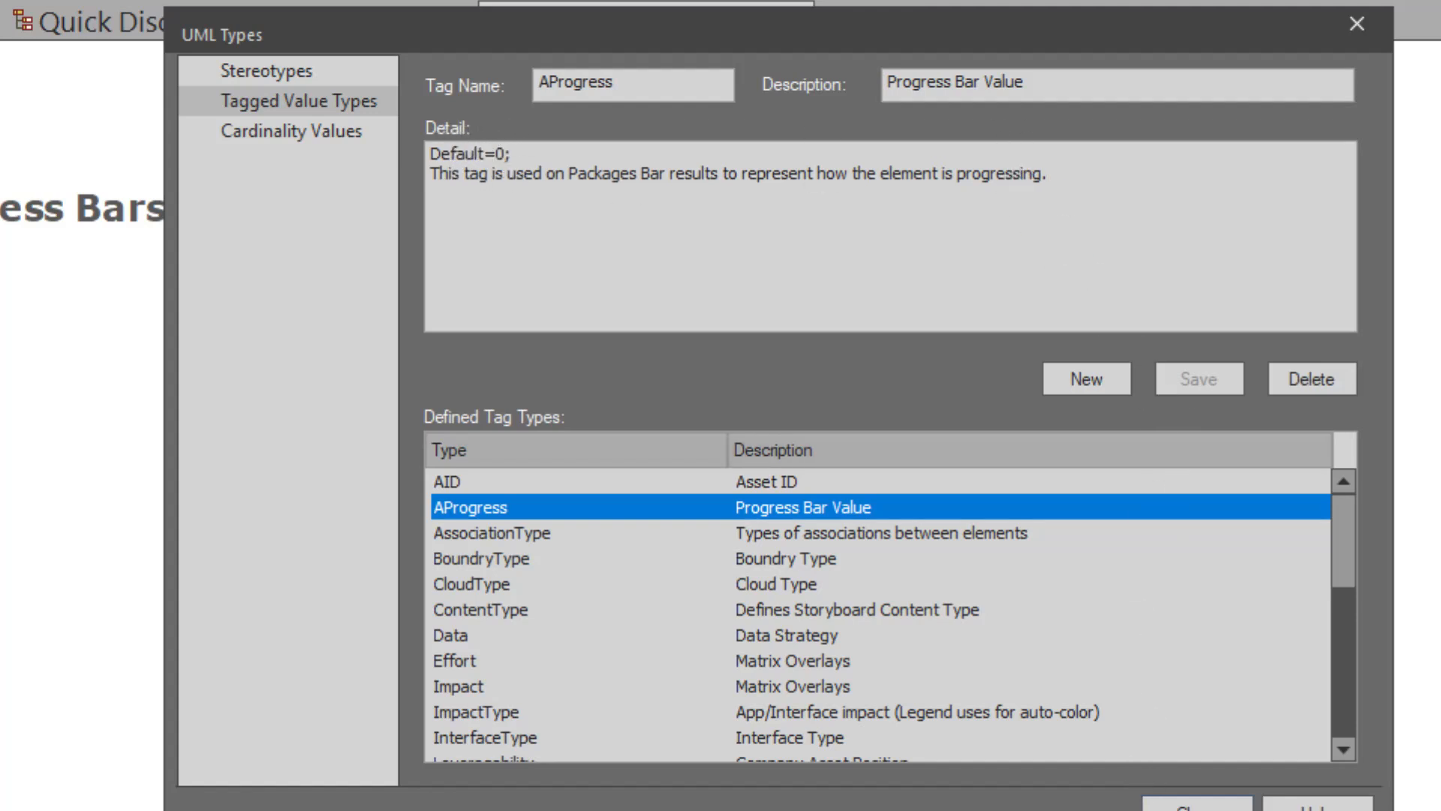
click(1187, 805)
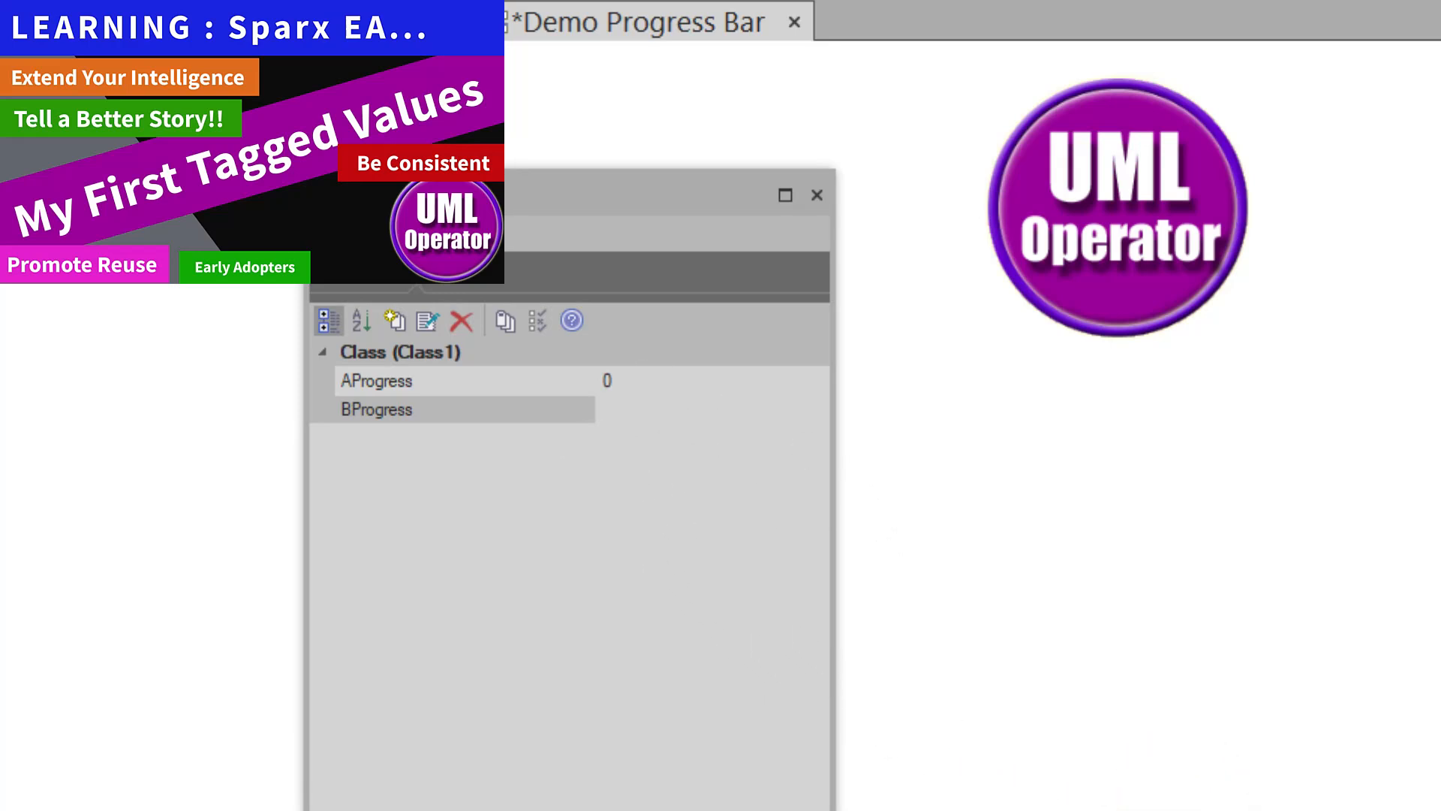
- Enter 50 for Class1's AProgress tag and 25 for its BProgress tag
click(611, 380)
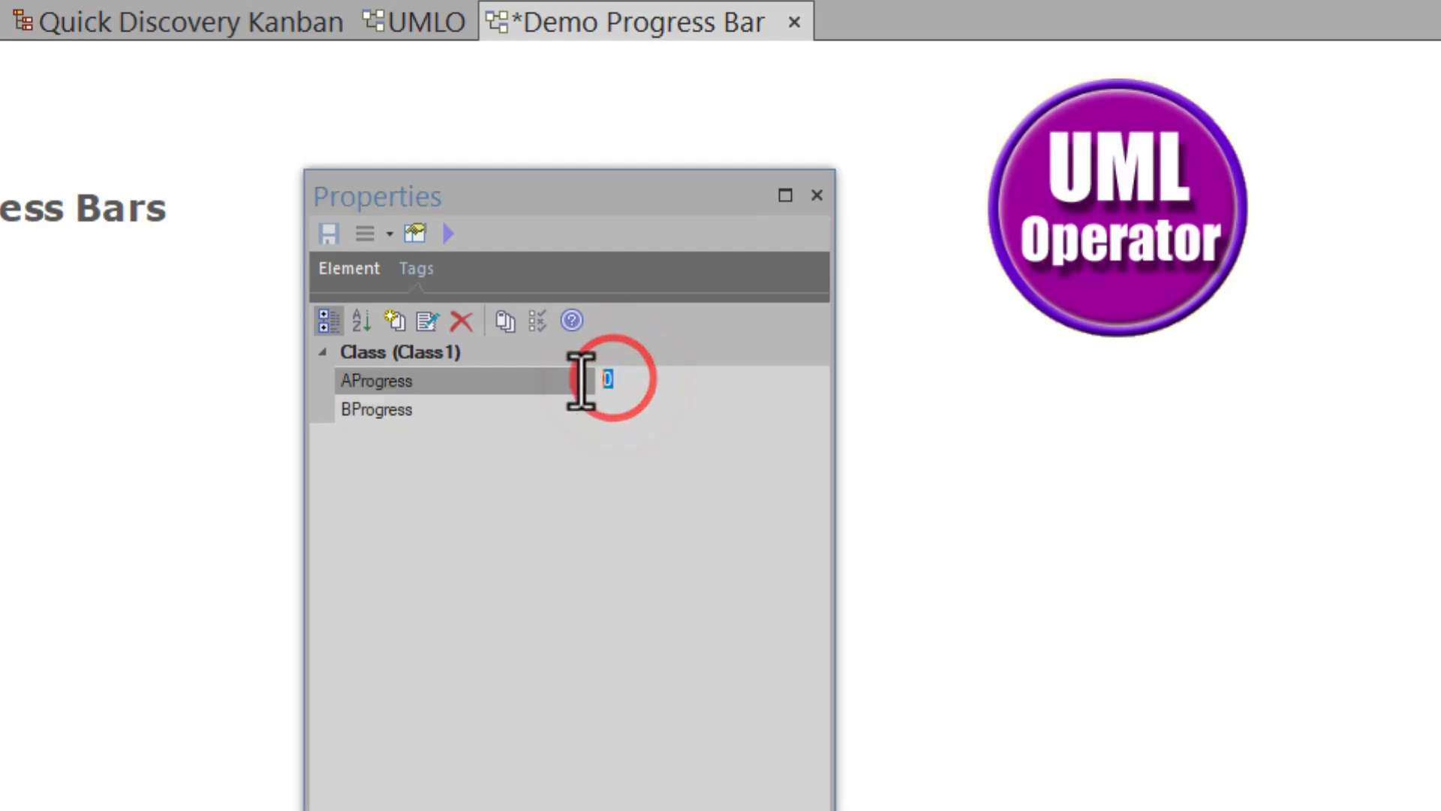
text(59)
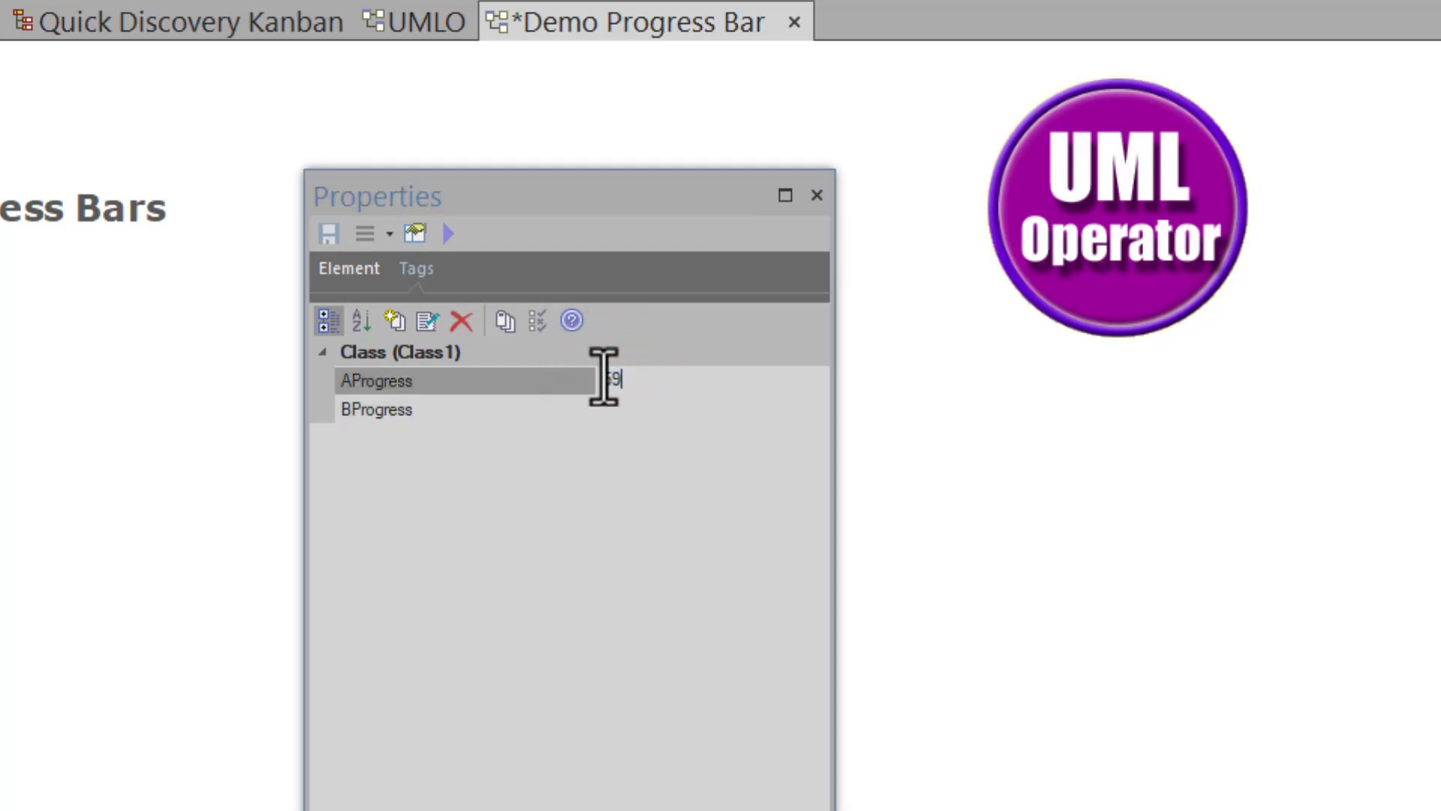
key(BackSpace)
text(0)
click(634, 406)
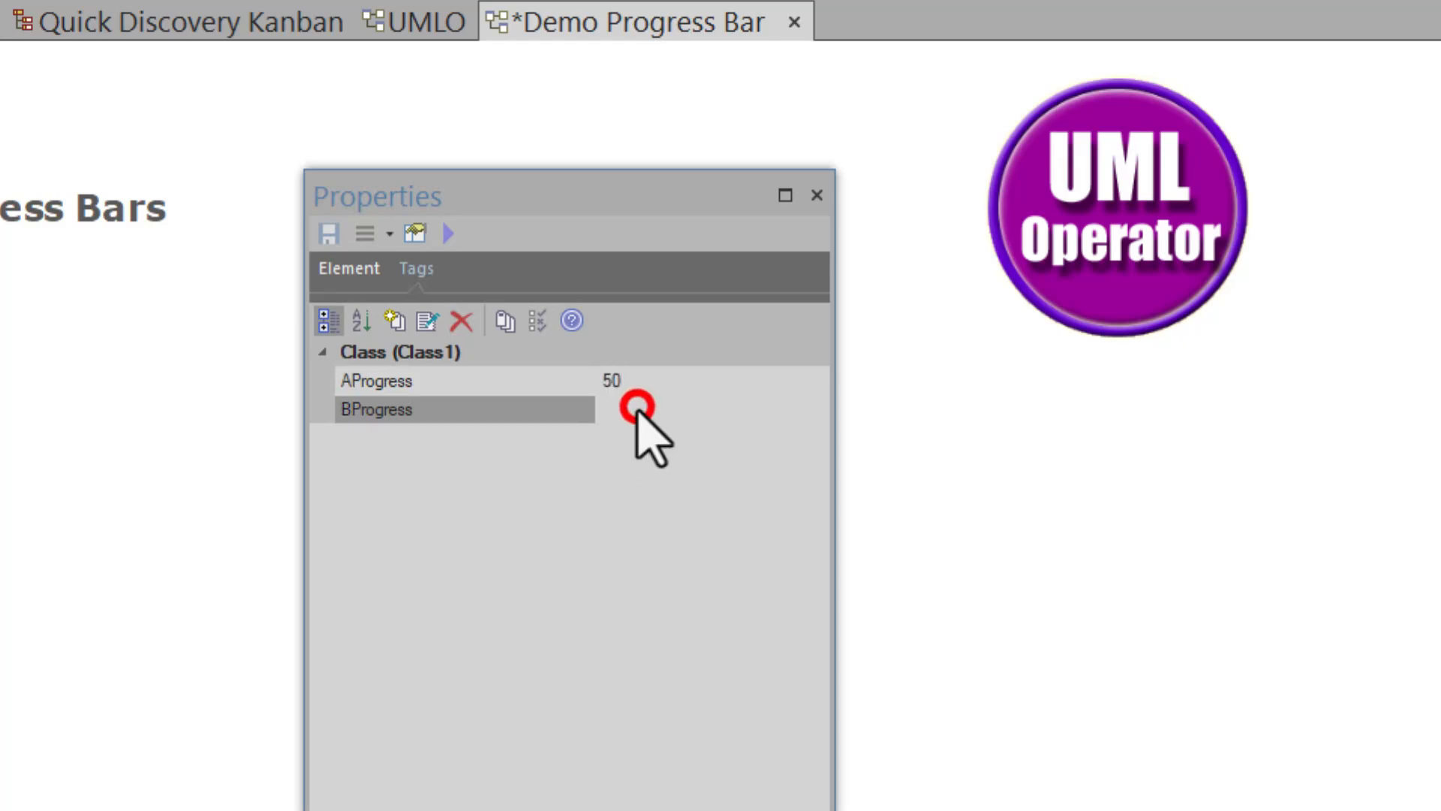
text(25)
click(575, 588)
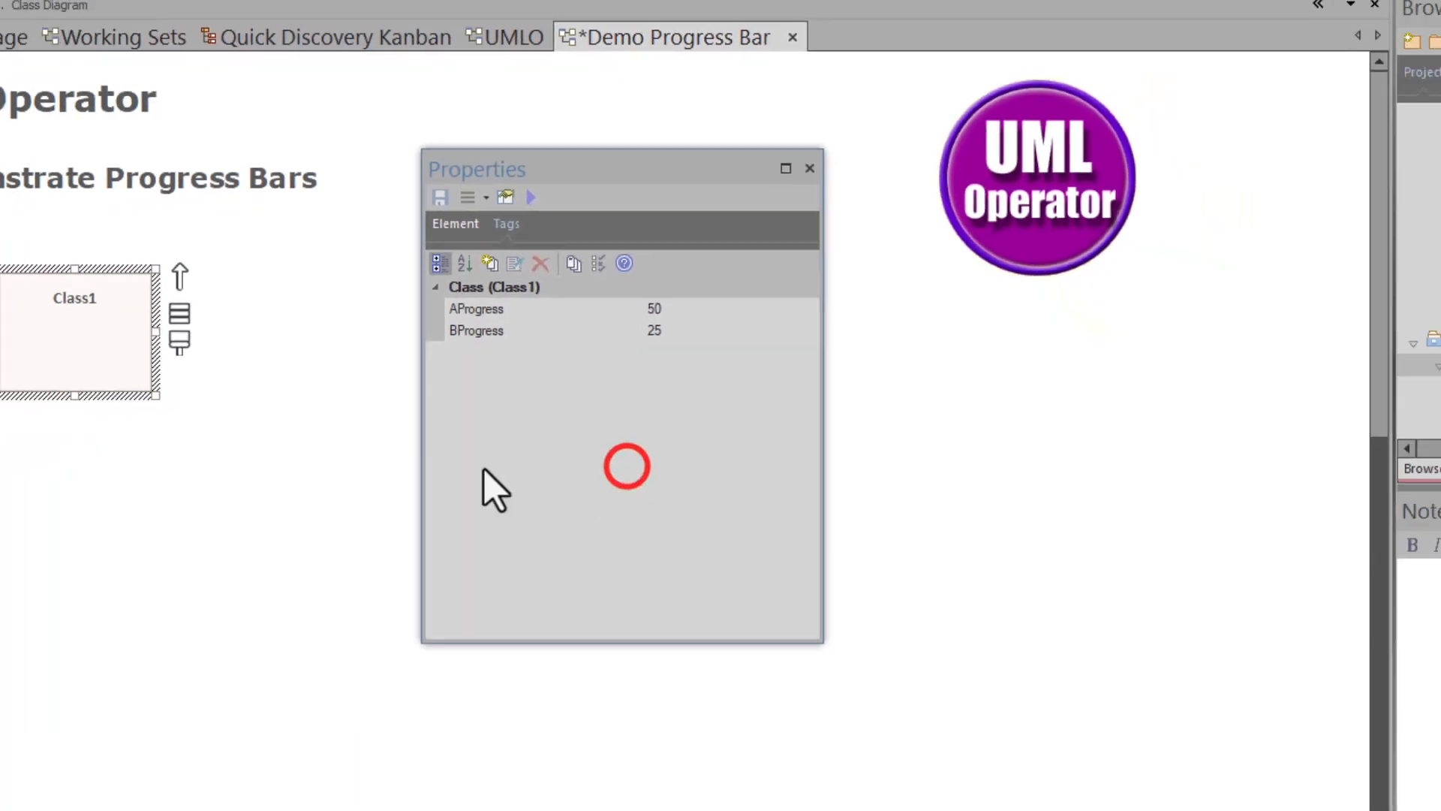
- Save the Demo Progress Bar diagram with Ctrl+S and reload it from the model
click(386, 469)
right_click(295, 410)
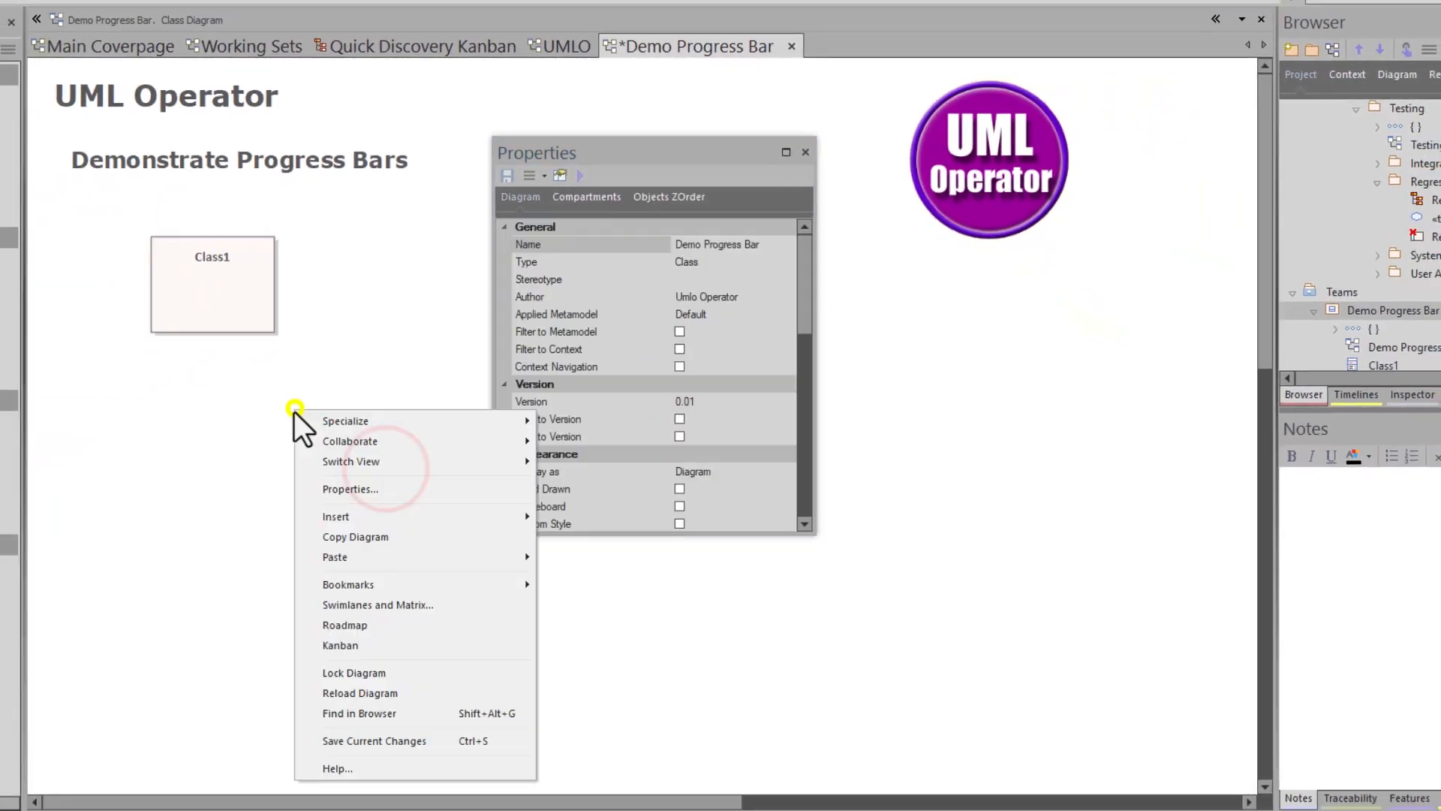
click(136, 453)
key(ctrl+s)
right_click(162, 442)
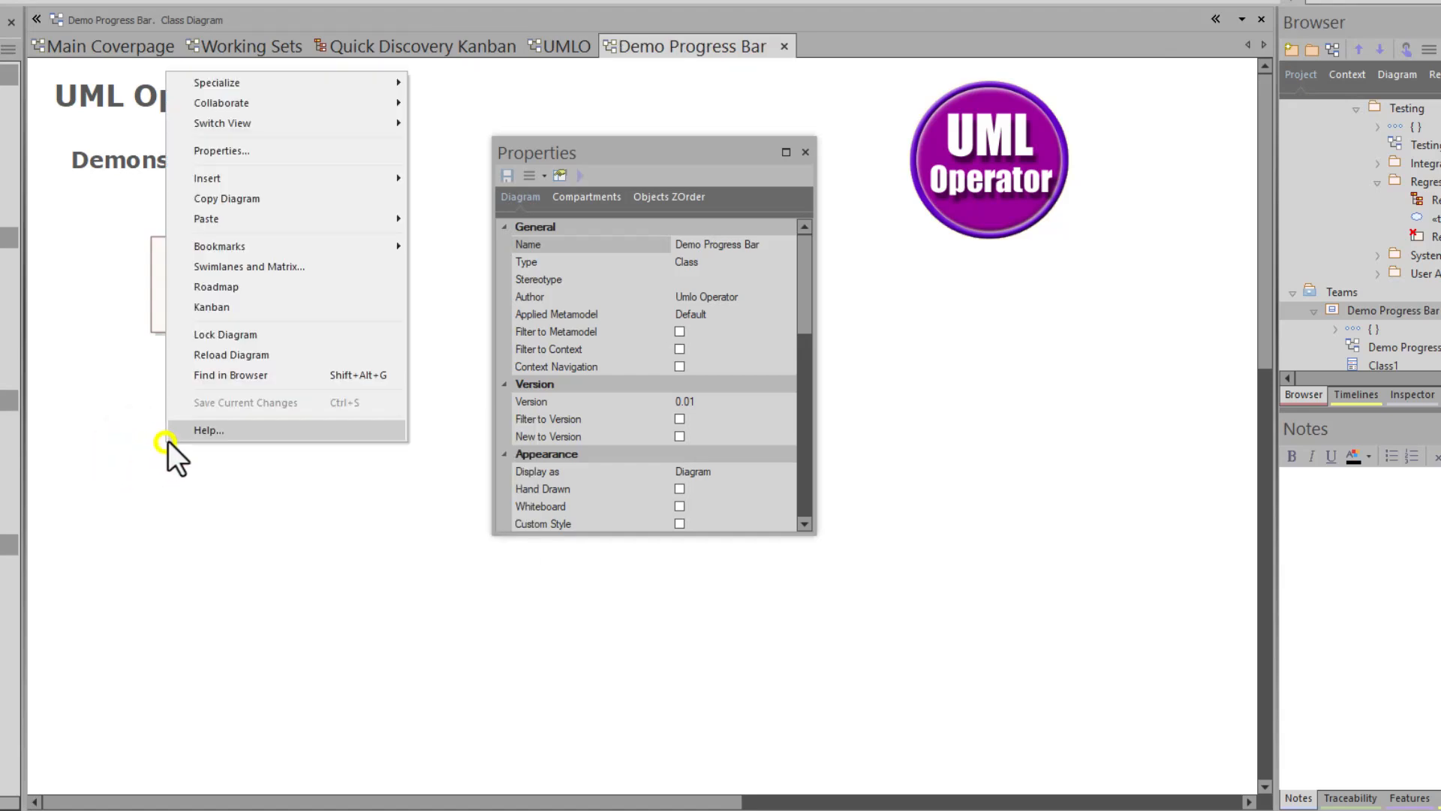
click(234, 356)
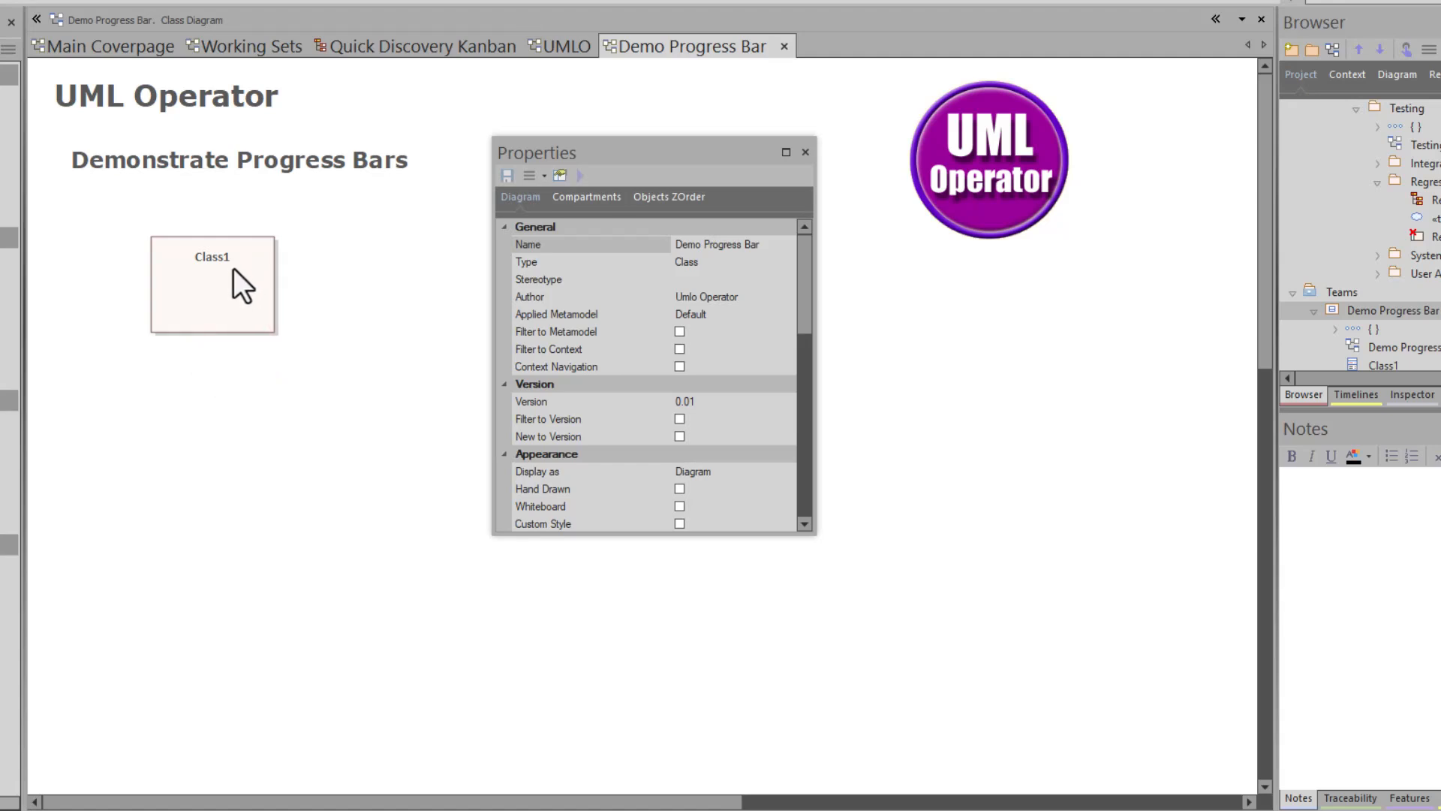
- Give Class1's AProgress tag the note 'Type=ProgressBar;' and reload the diagram
click(177, 286)
click(577, 266)
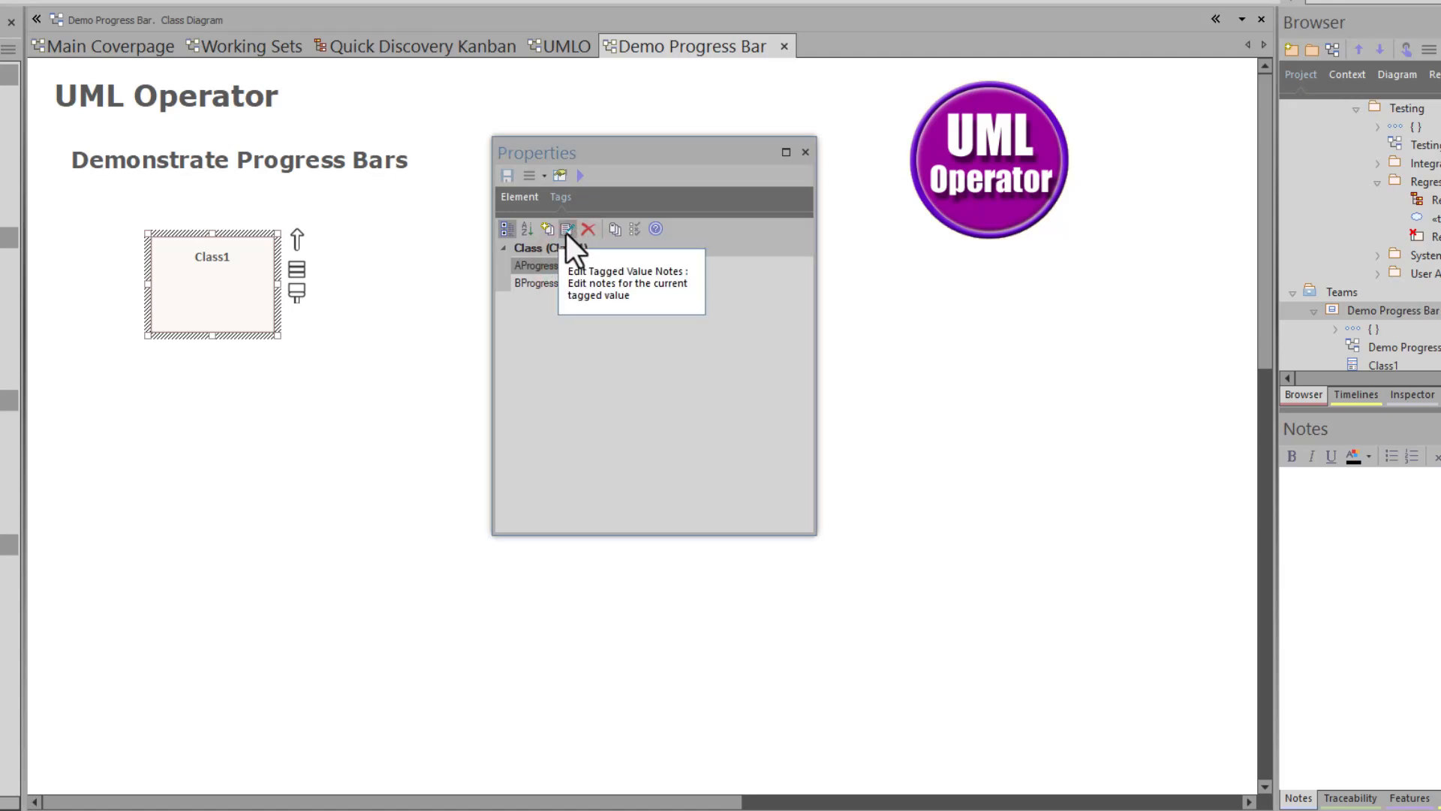
click(566, 233)
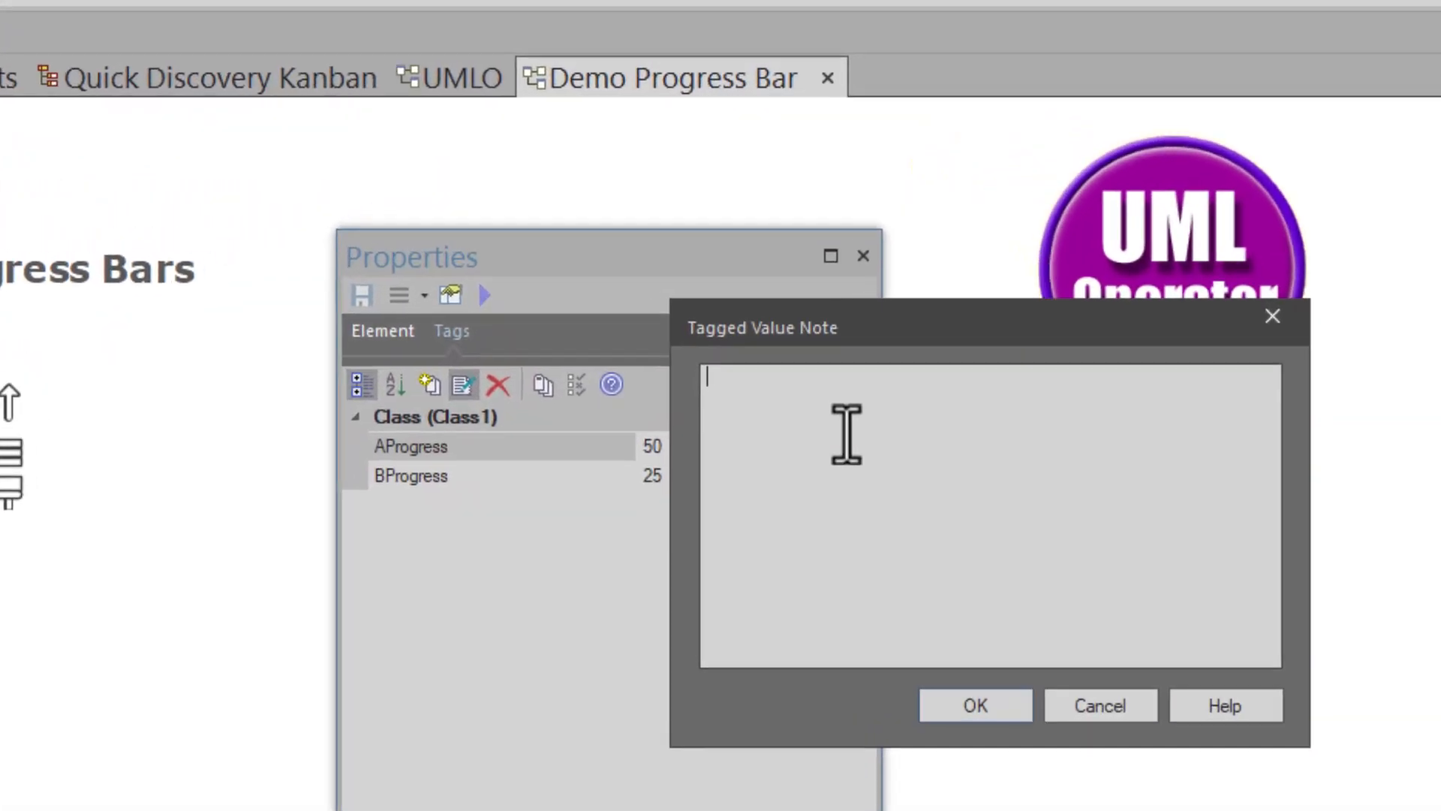
text(Type)
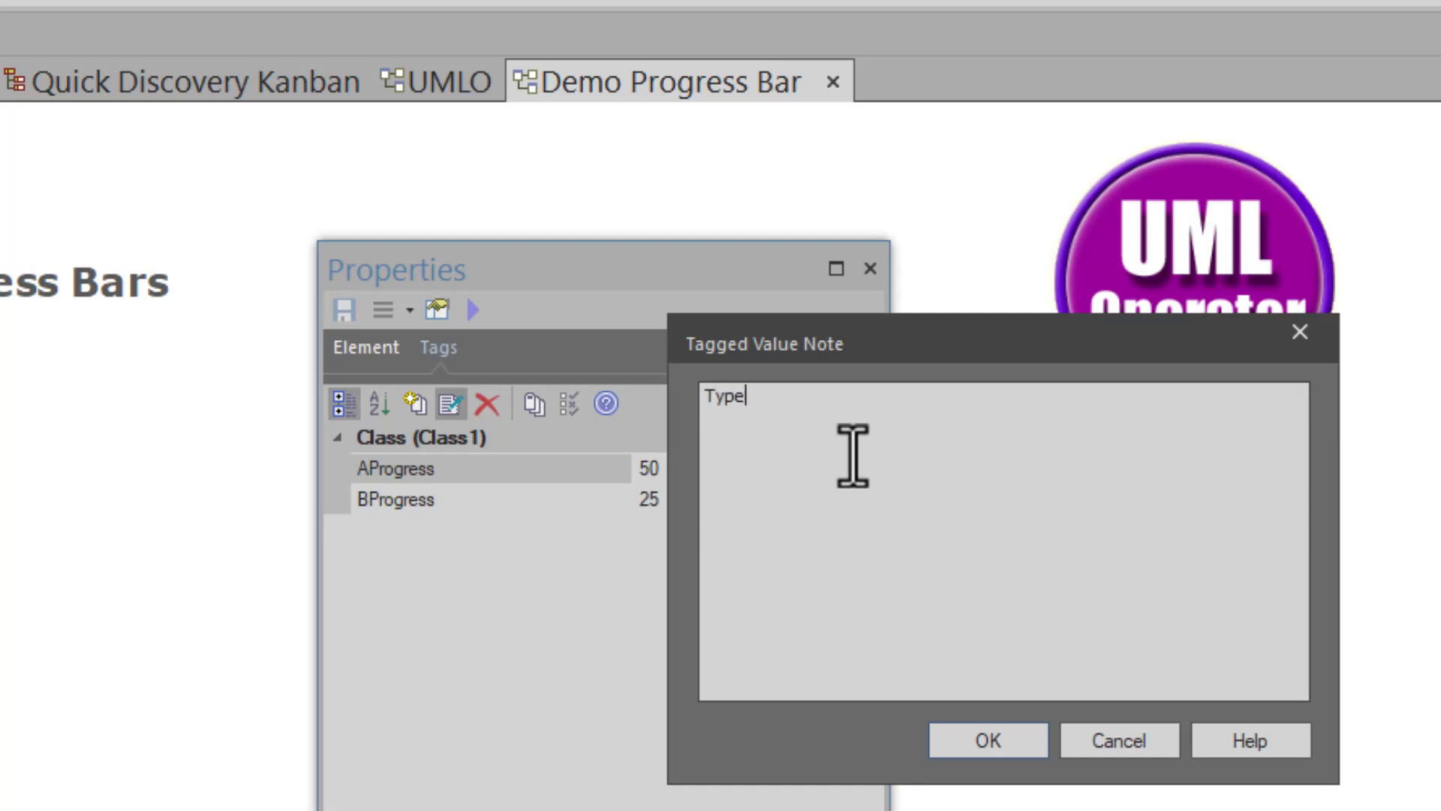
text(=ProgressBar;)
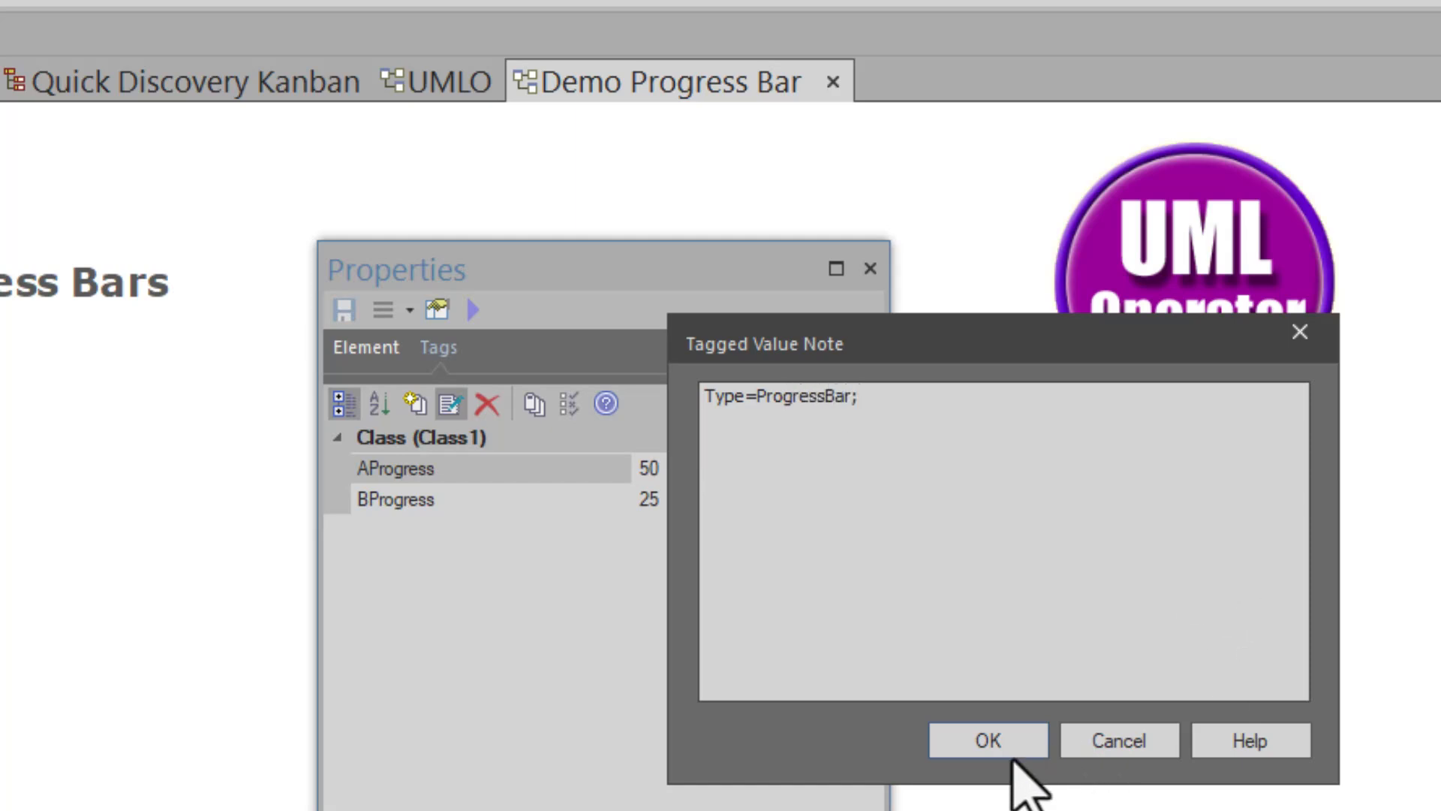
click(992, 738)
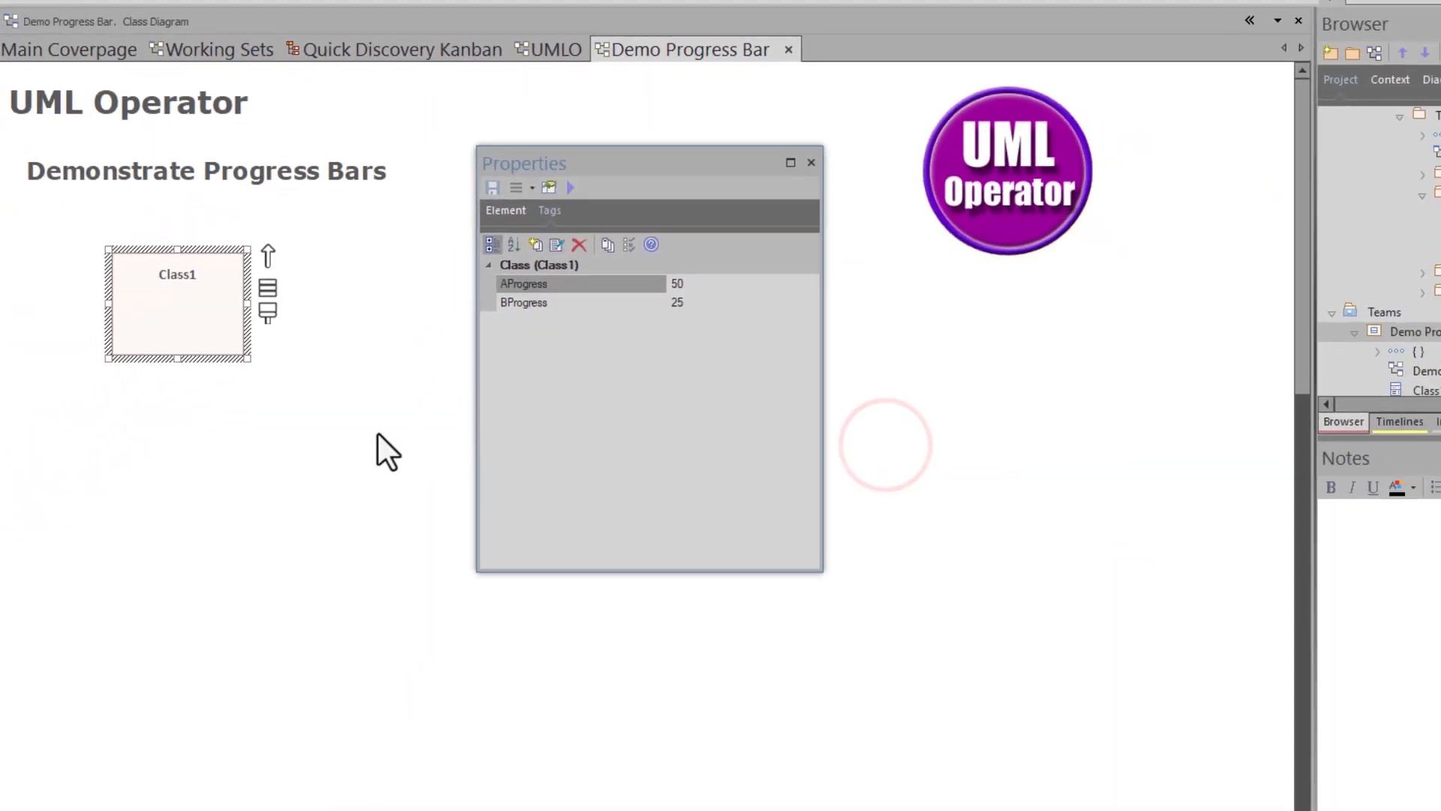
click(171, 521)
right_click(229, 432)
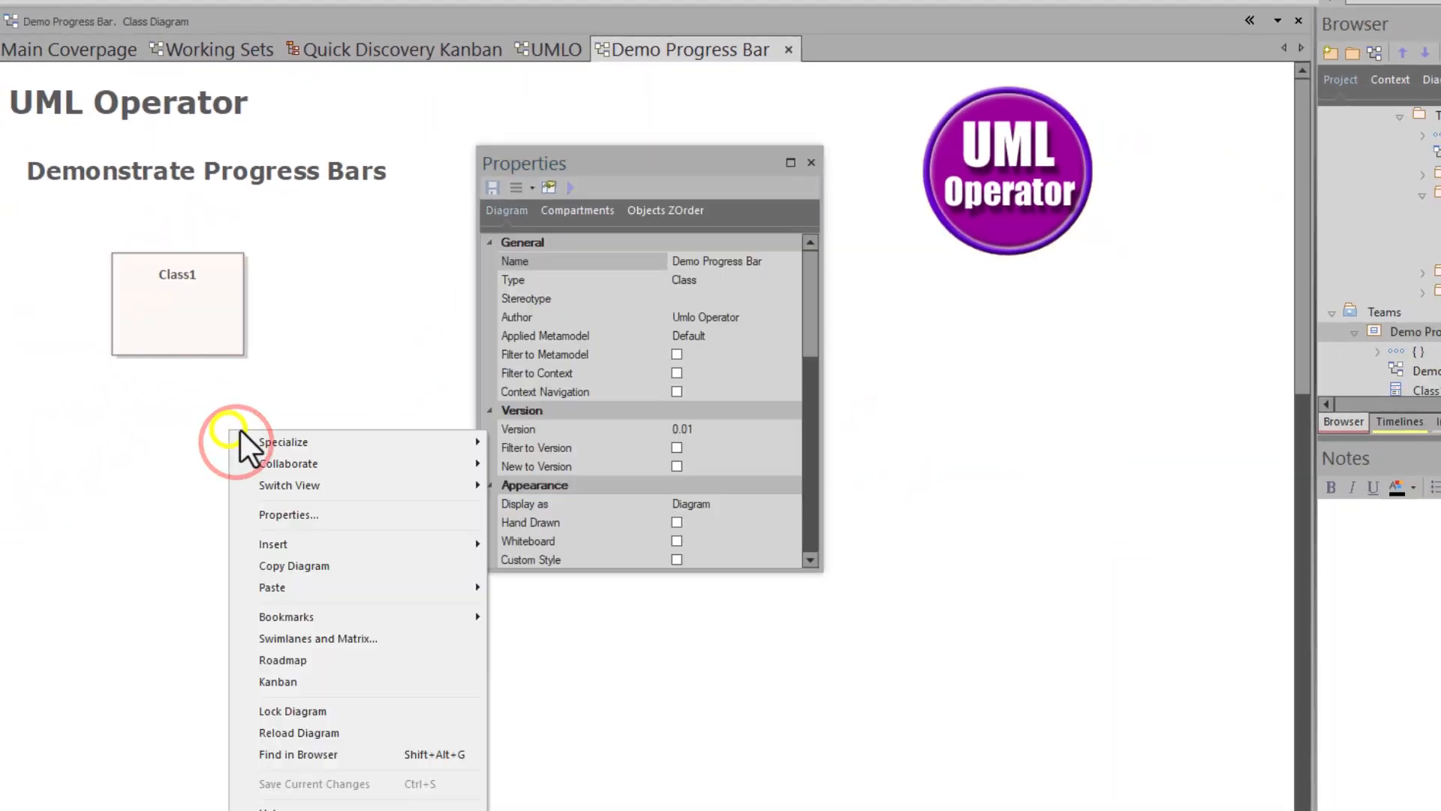
click(318, 732)
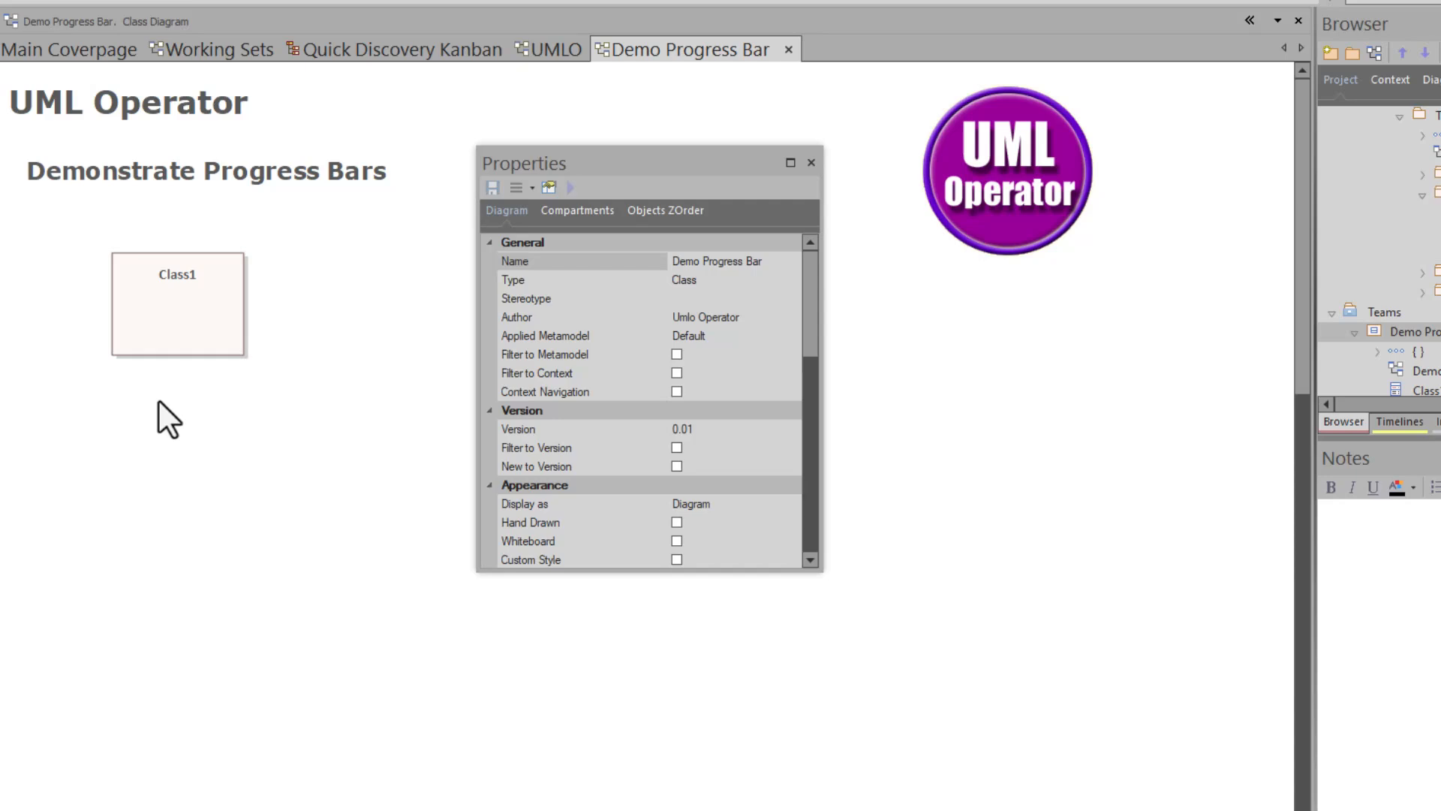
- Turn on Class1's Tags compartment so the AProgress bar and BProgress = 25 appear
right_click(168, 315)
mouse_move(215, 333)
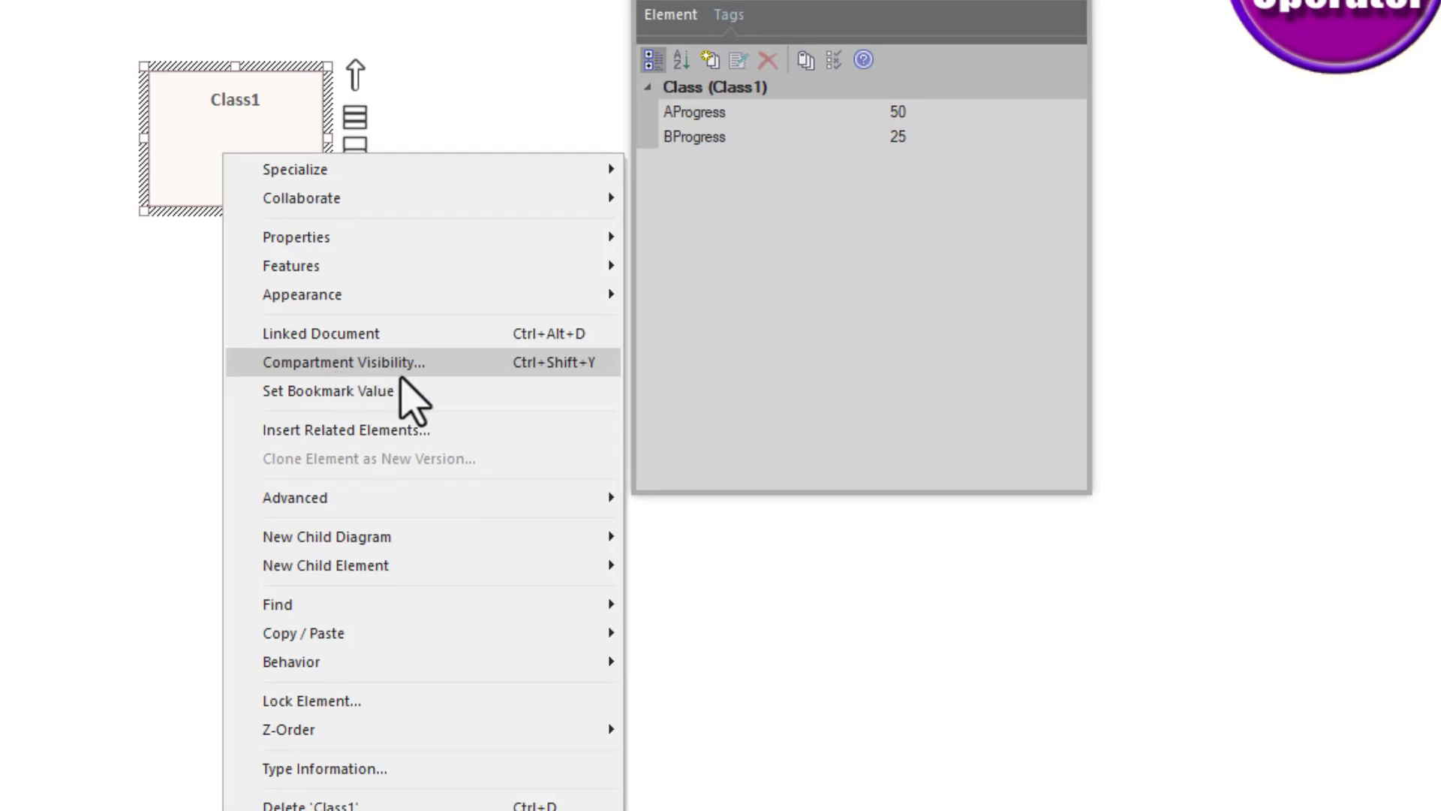
click(400, 367)
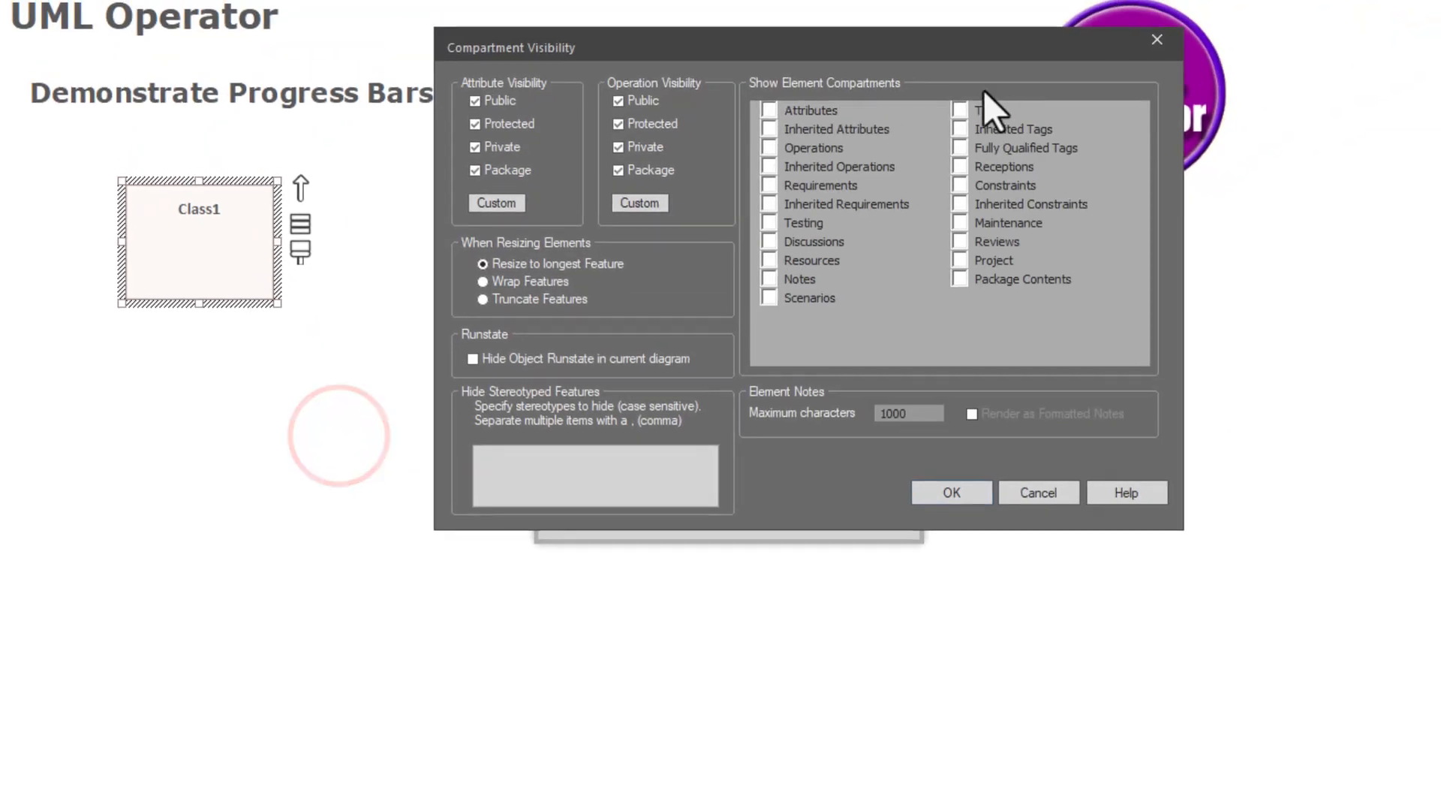
click(963, 109)
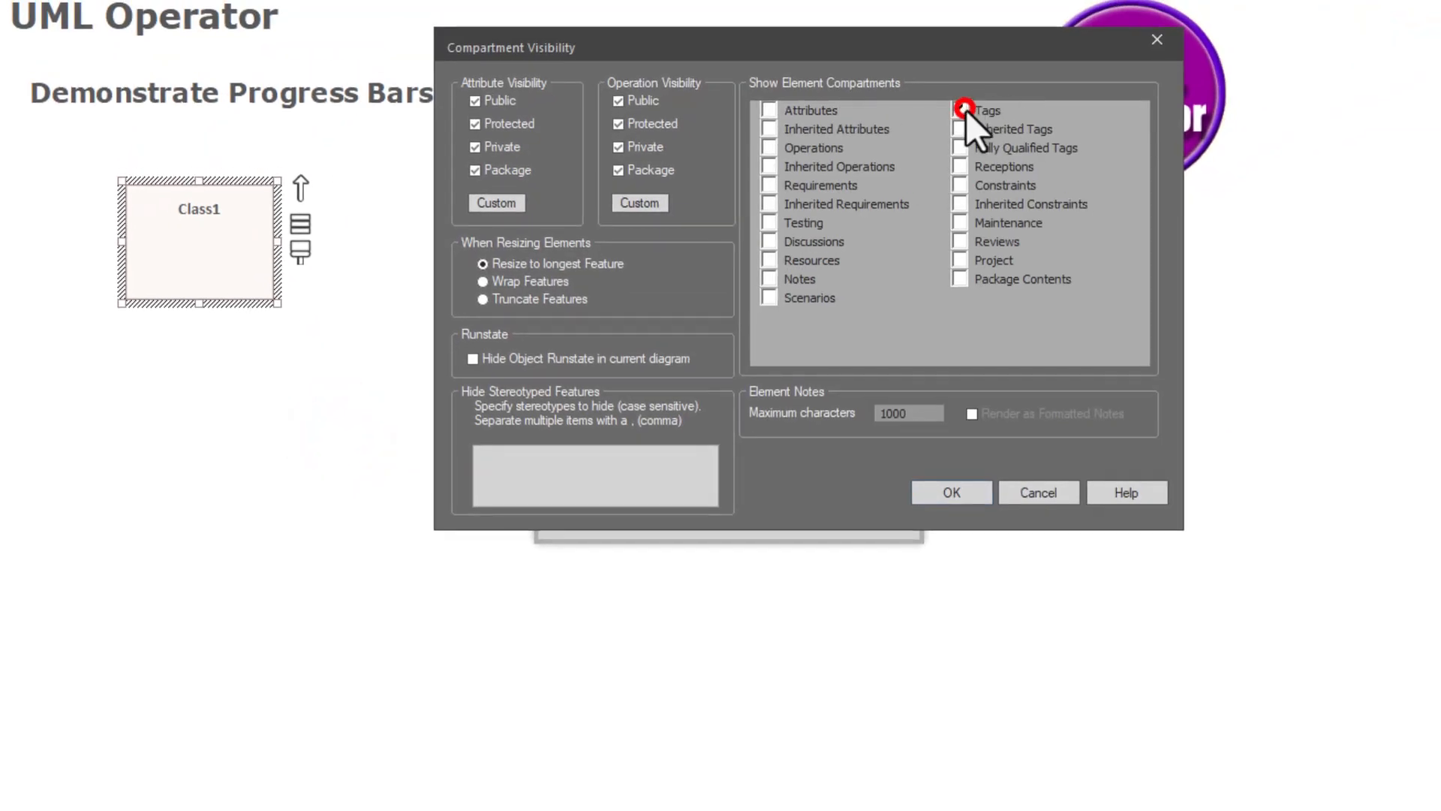
click(960, 489)
click(232, 491)
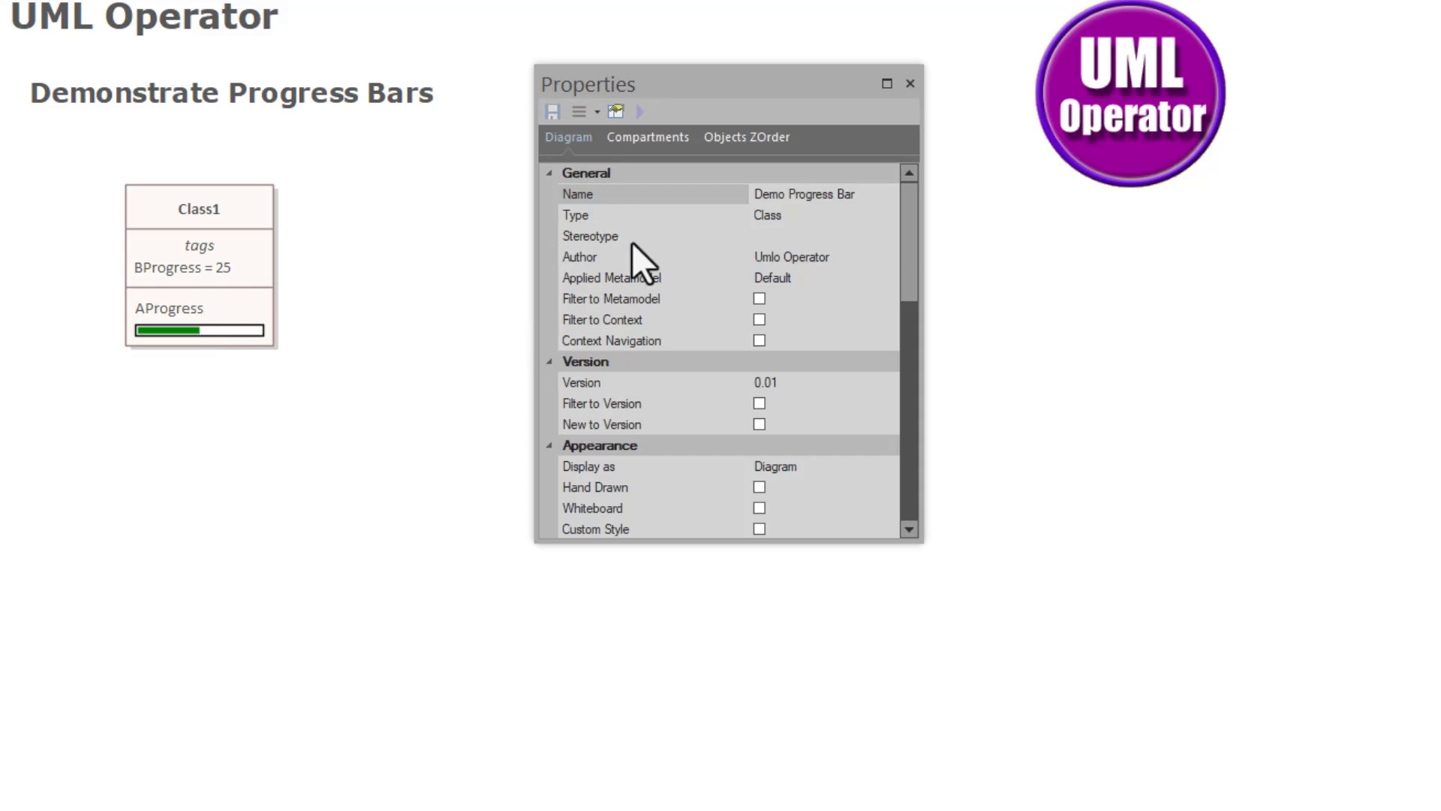
- Add the note 'Type=ProgressBar;' to Class1's BProgress tag so it draws as a bar
click(216, 220)
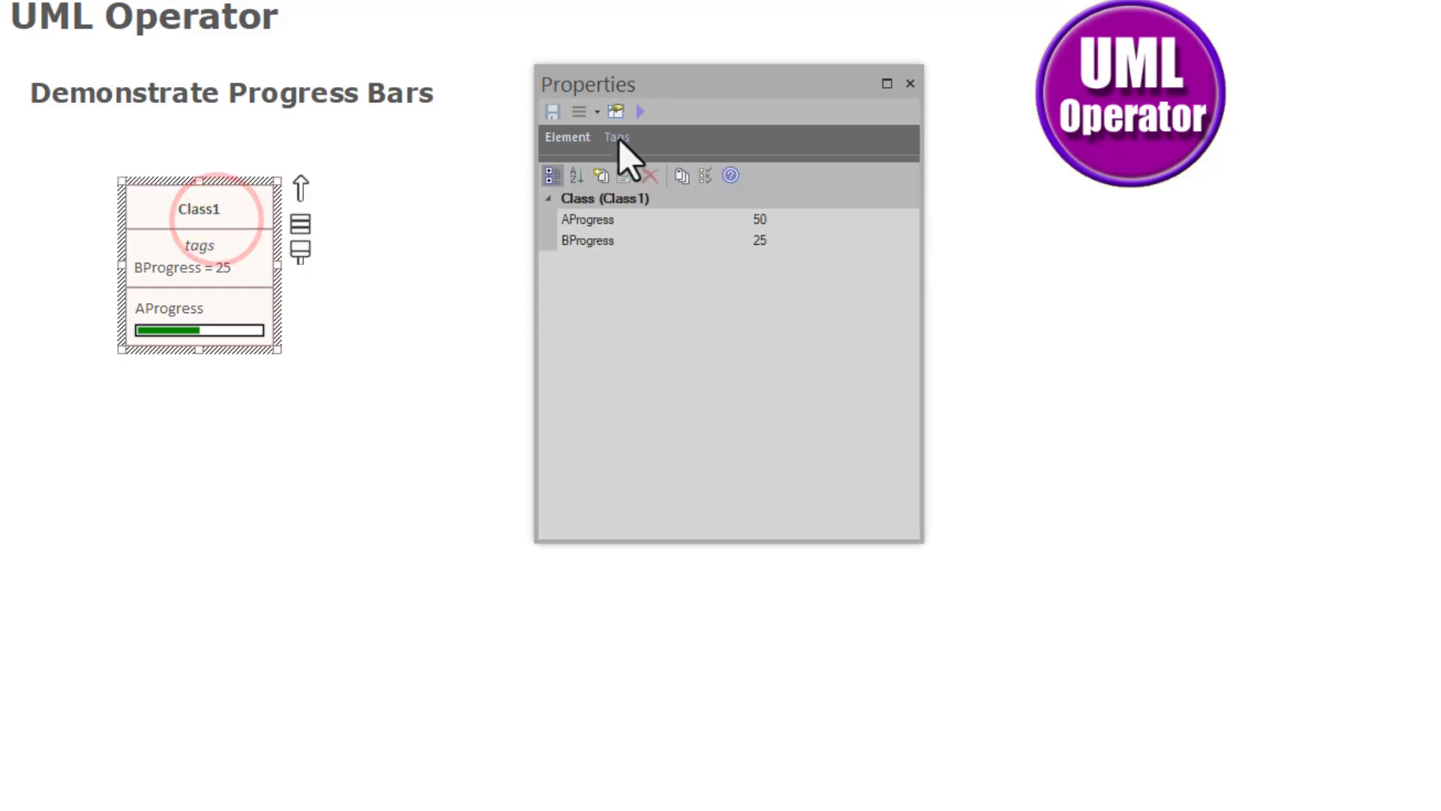
click(619, 138)
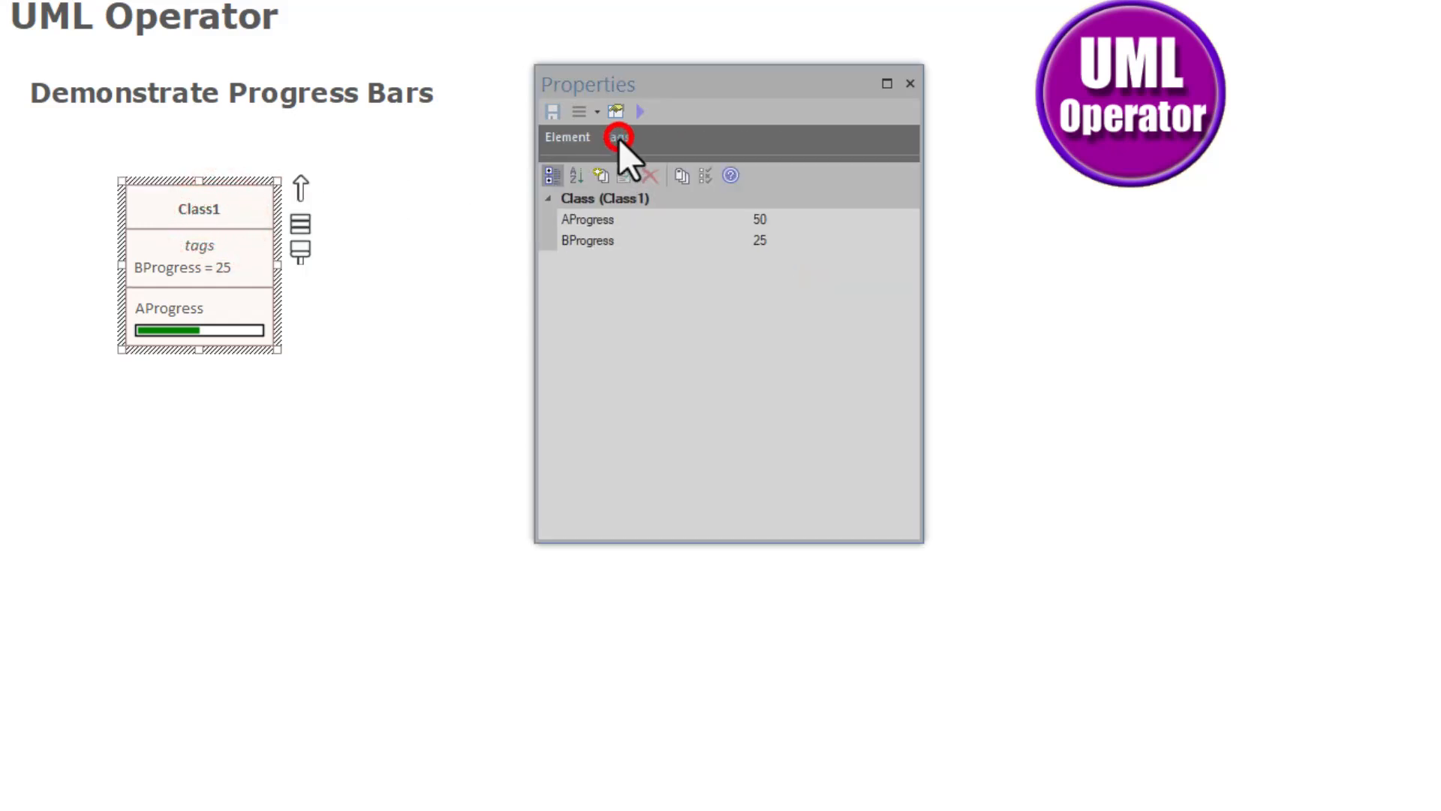
click(609, 241)
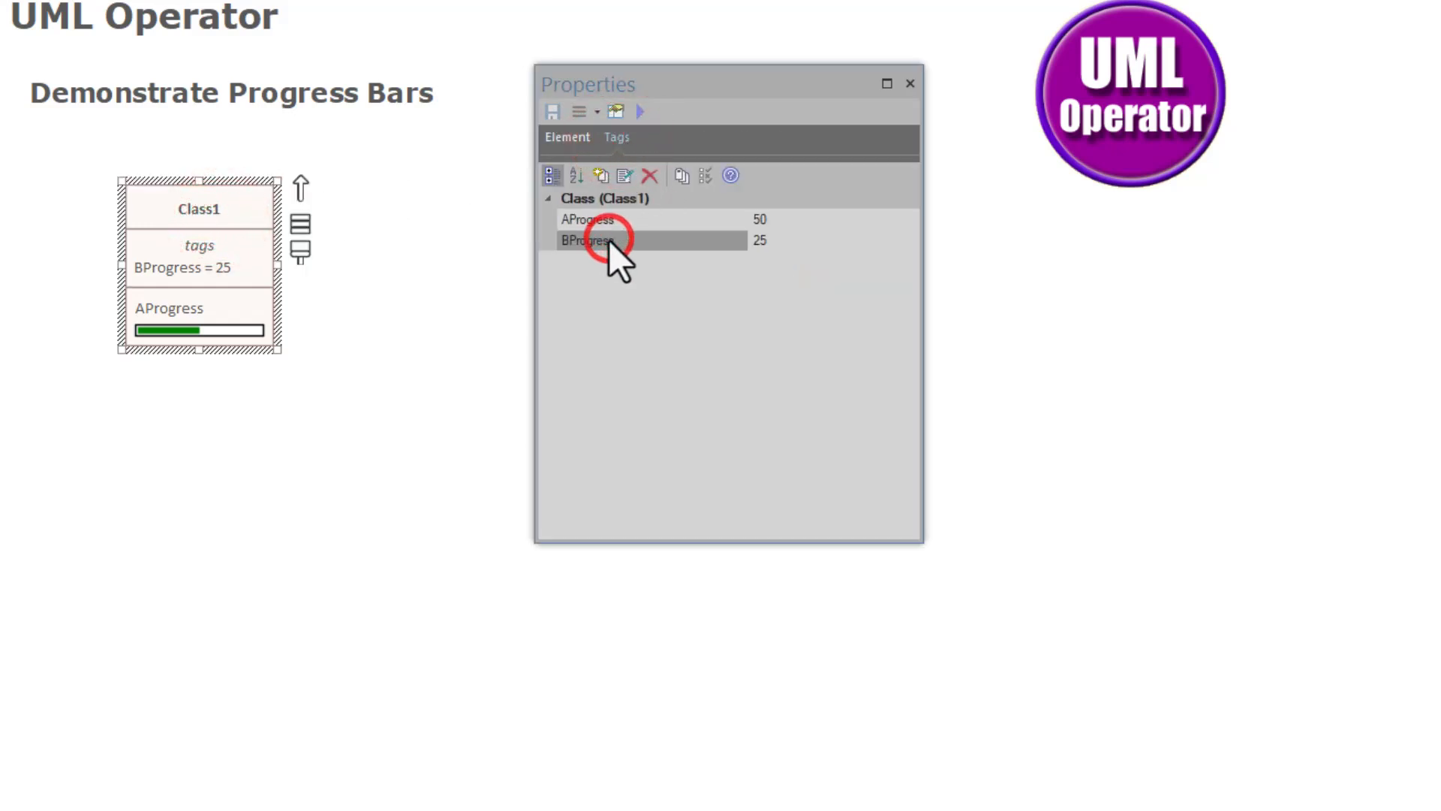
click(625, 177)
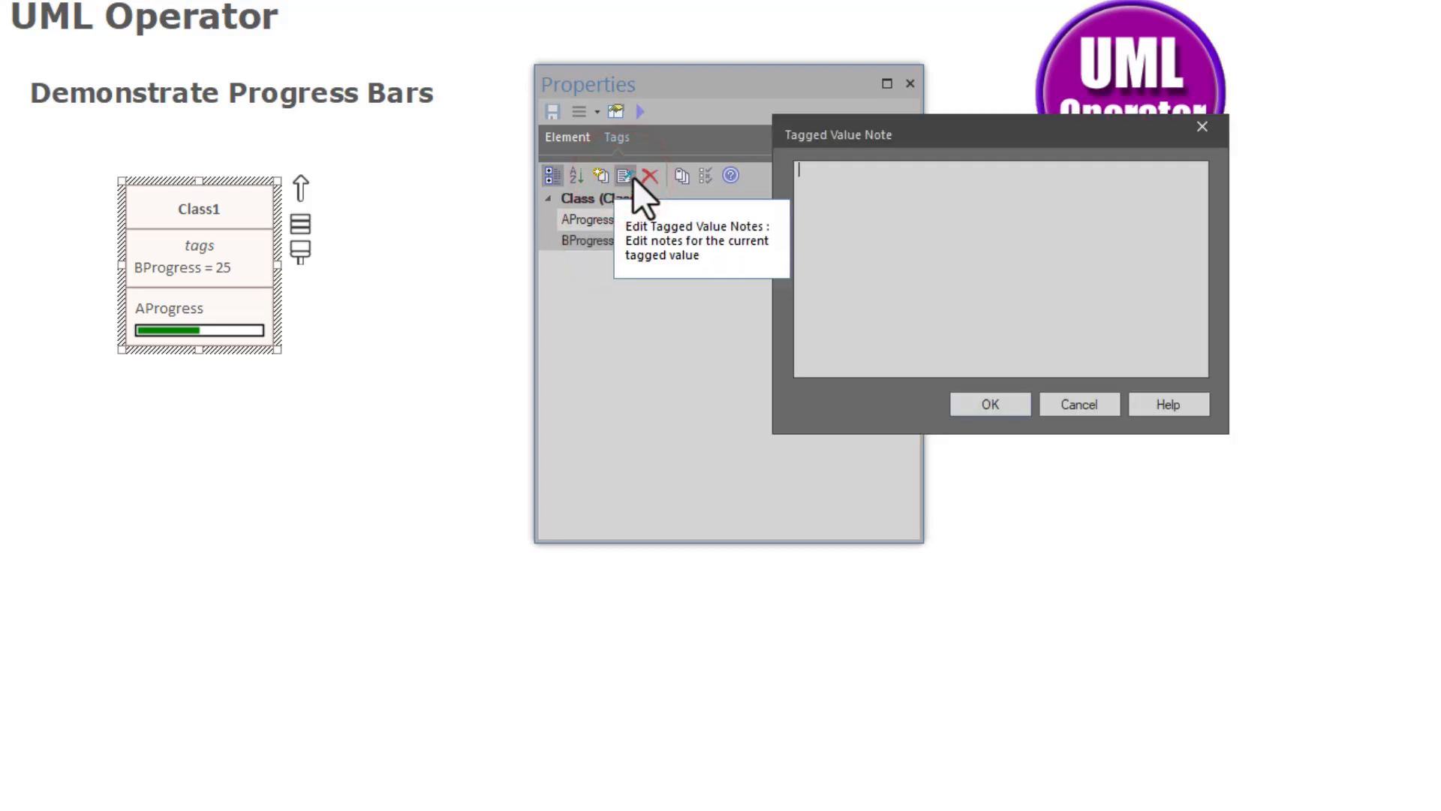
text(Type=P)
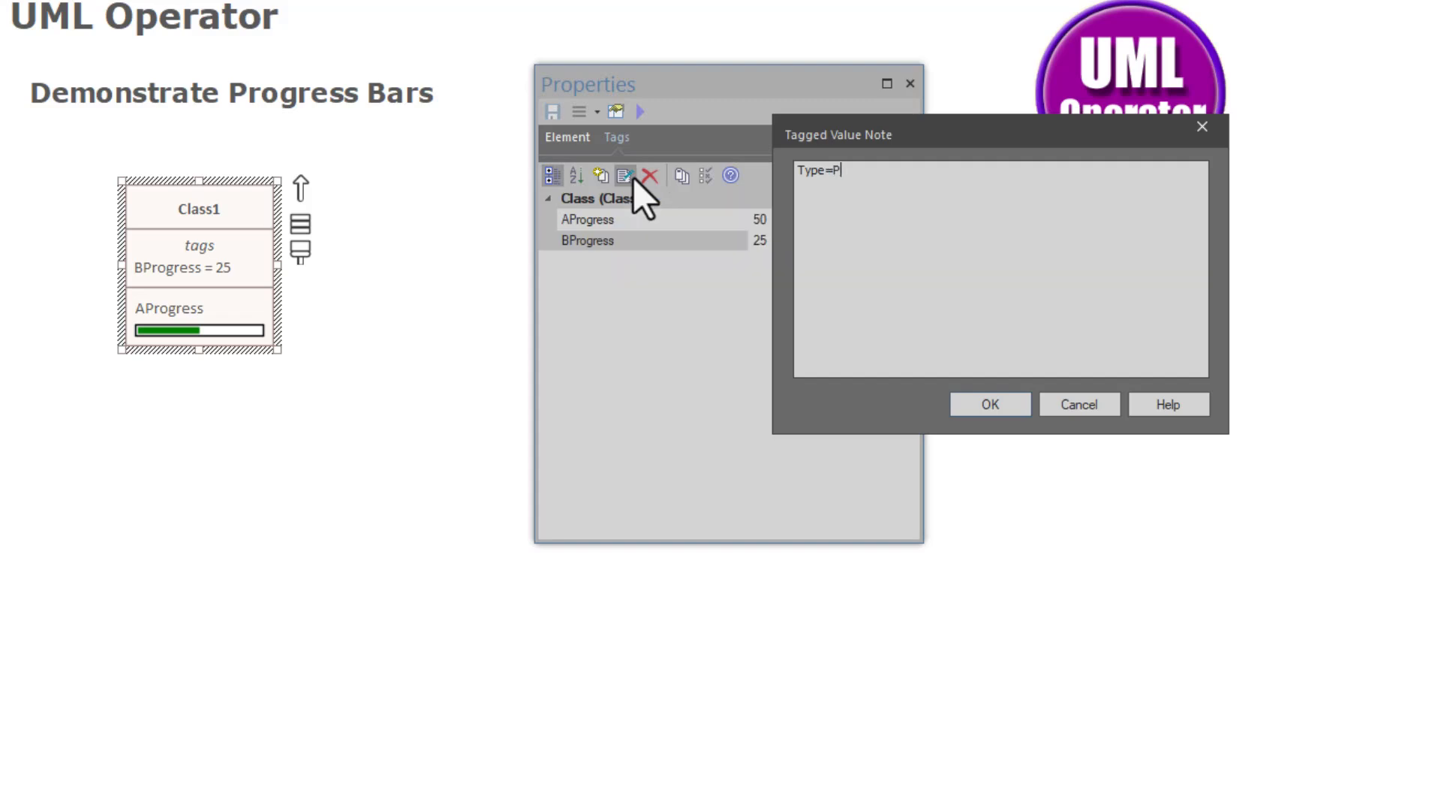
text(rogressBar;)
click(1006, 408)
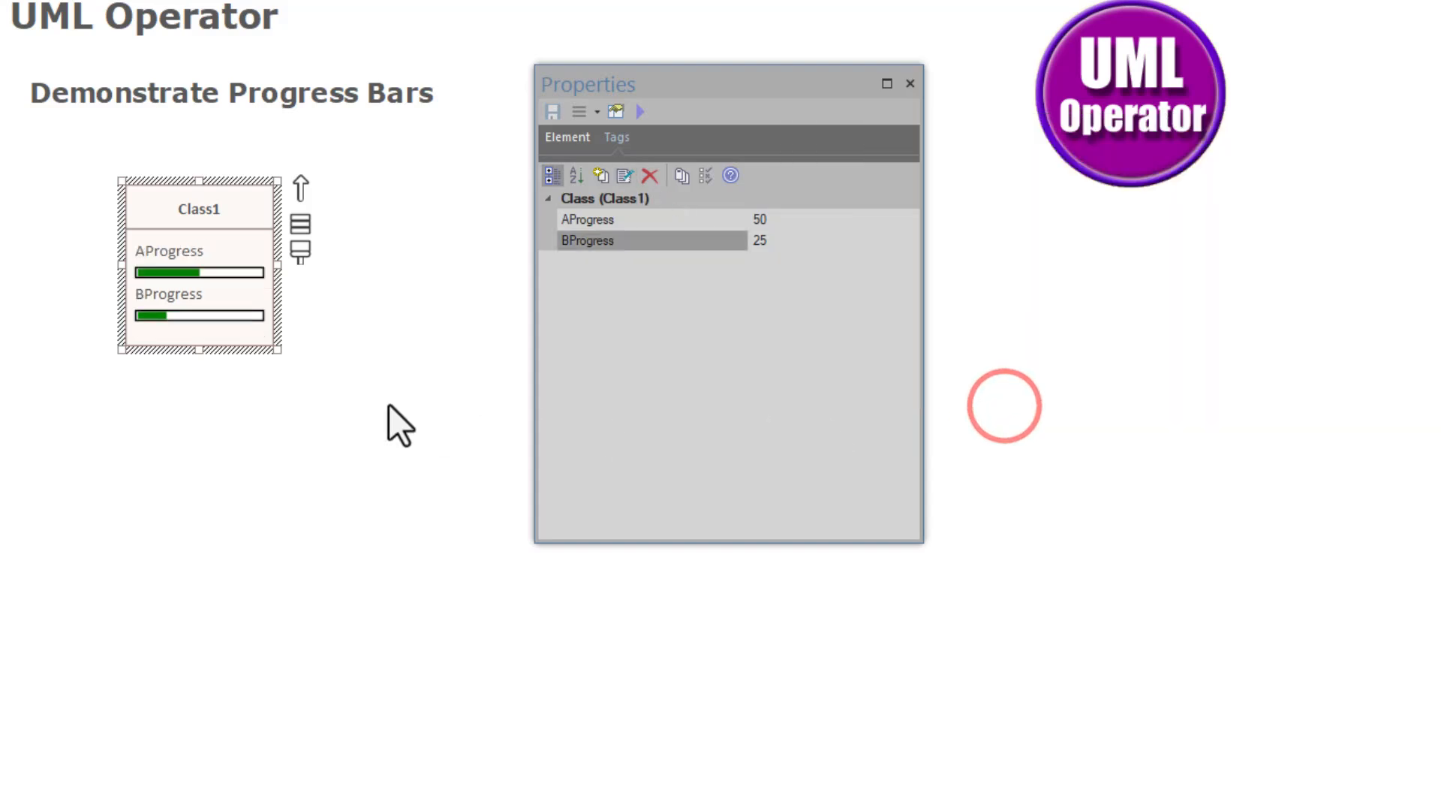
click(311, 391)
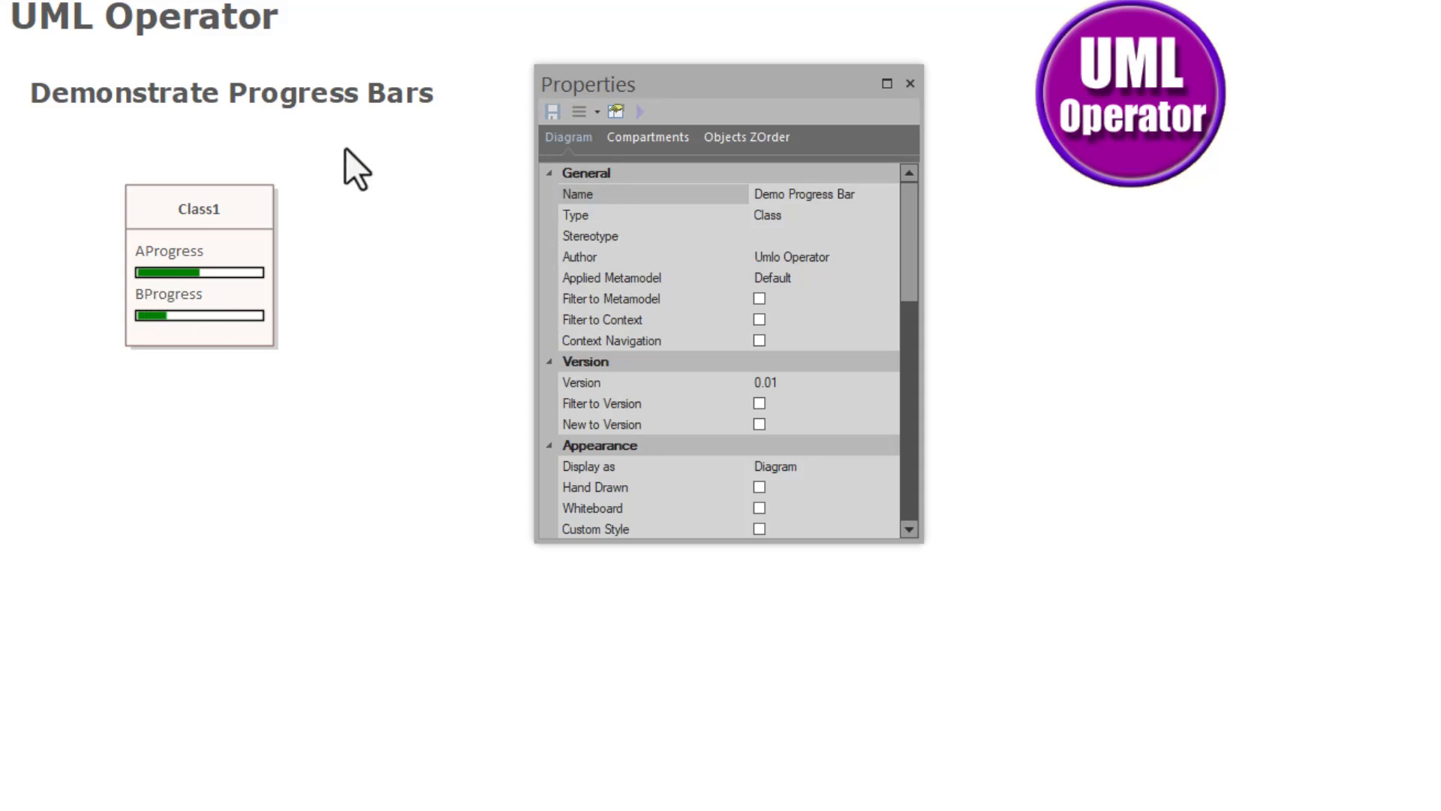
right_click(173, 236)
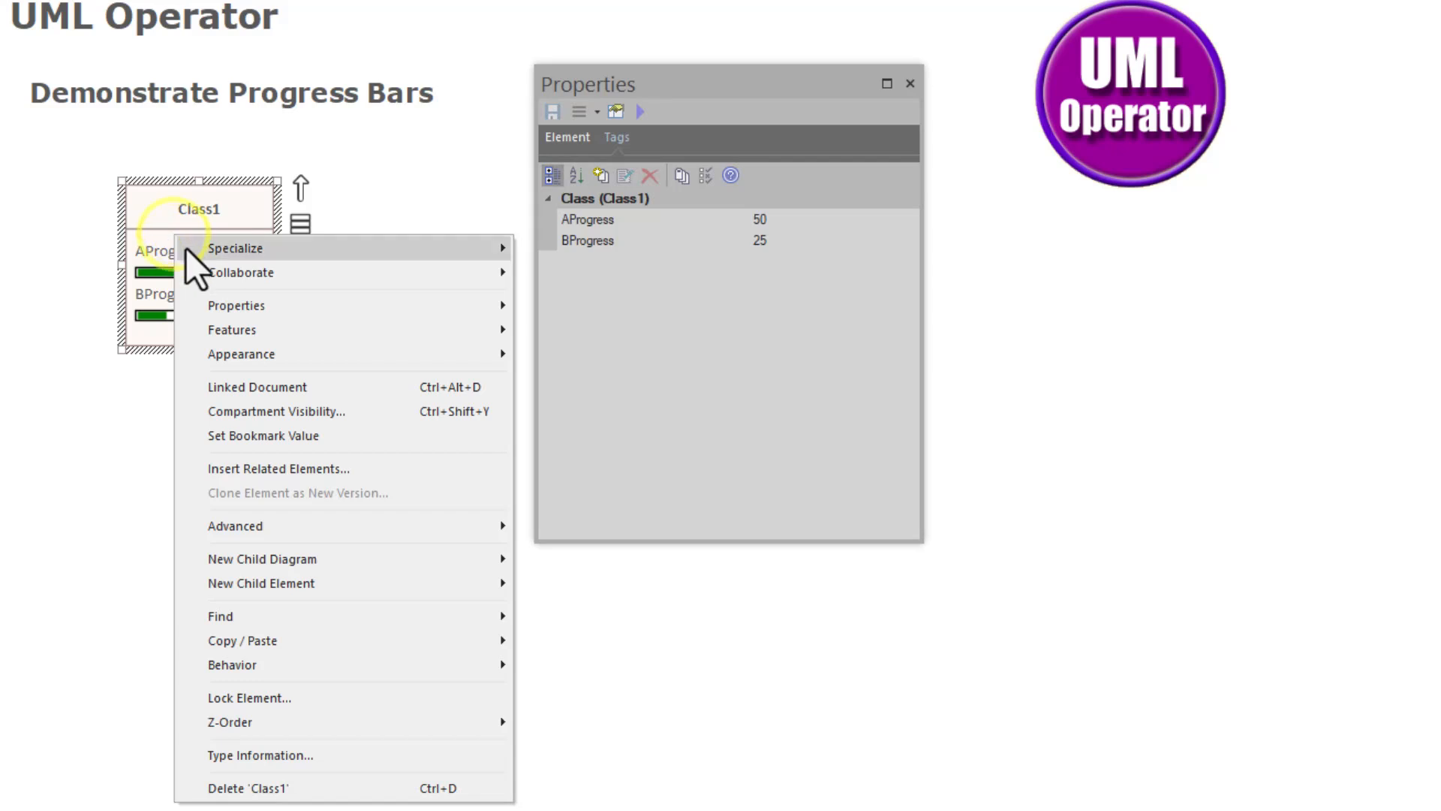
click(276, 417)
click(959, 109)
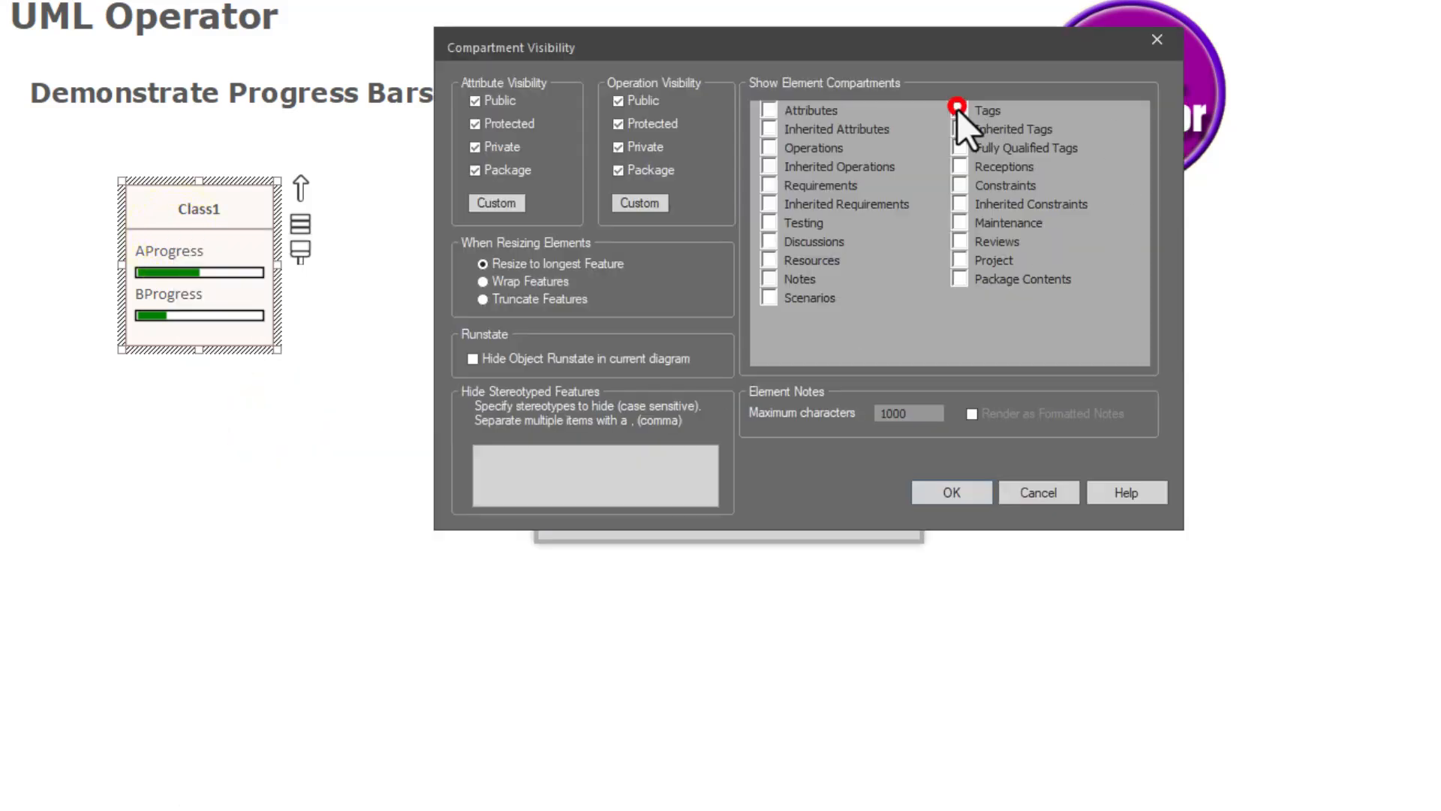
click(950, 492)
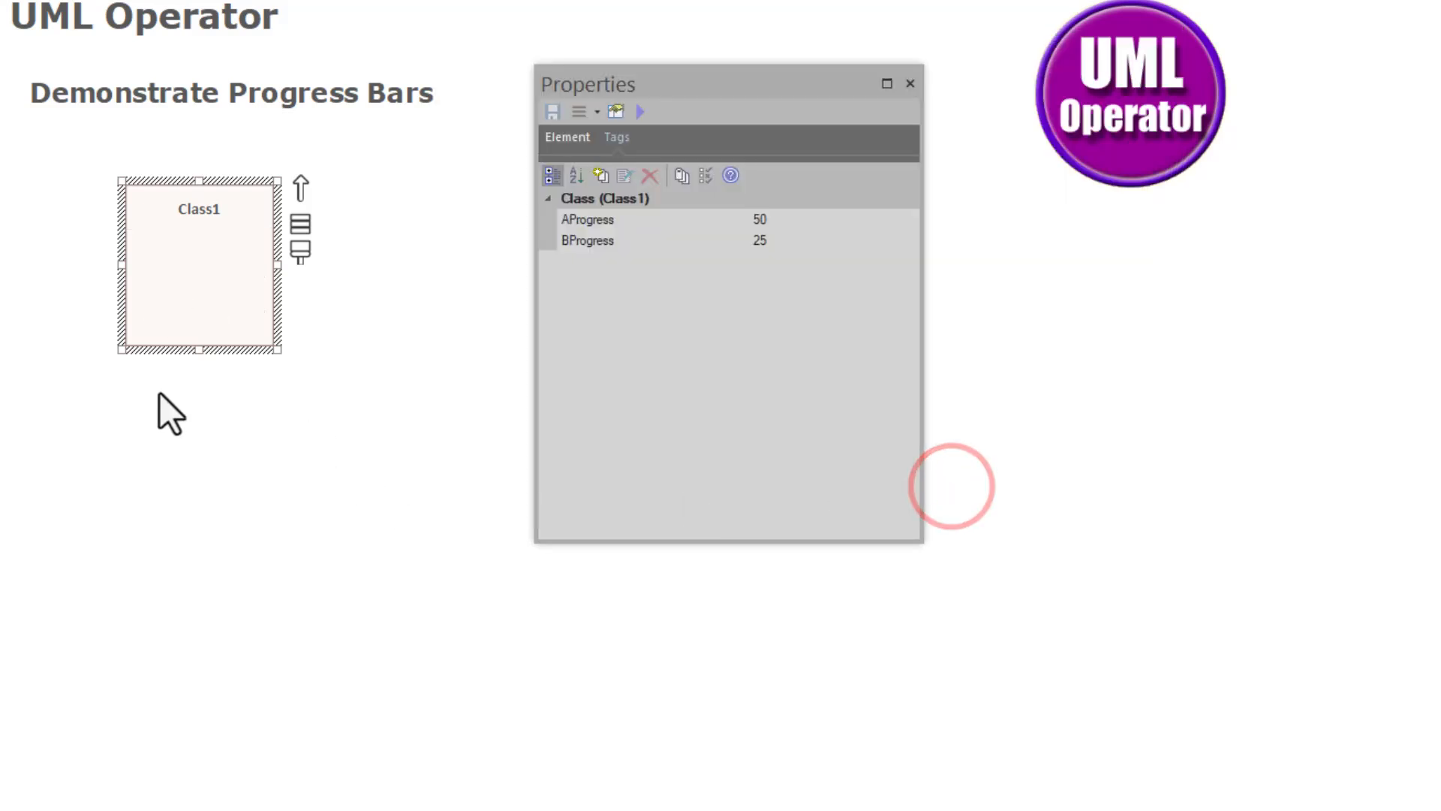
double_click(147, 430)
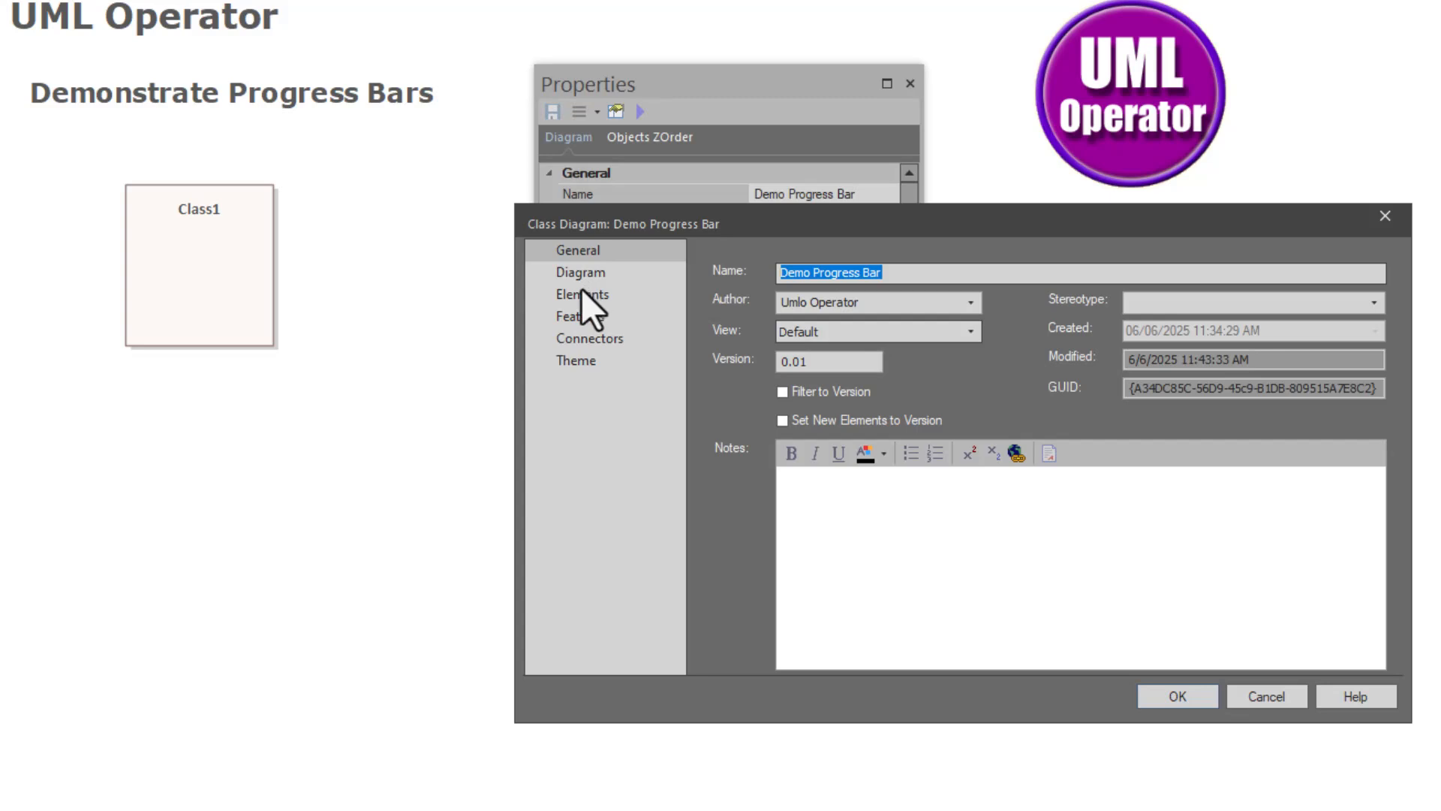
click(580, 292)
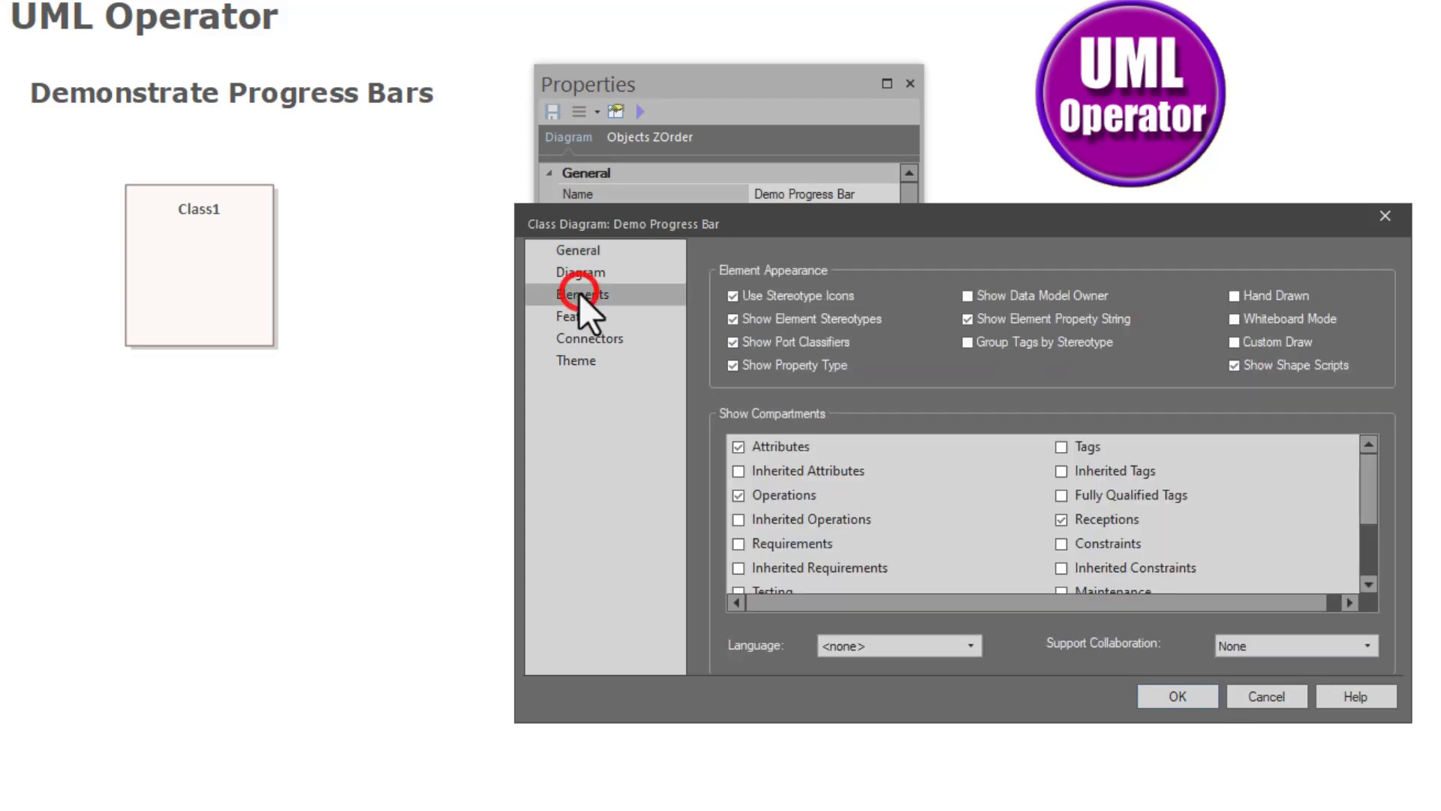
click(1058, 447)
click(1155, 695)
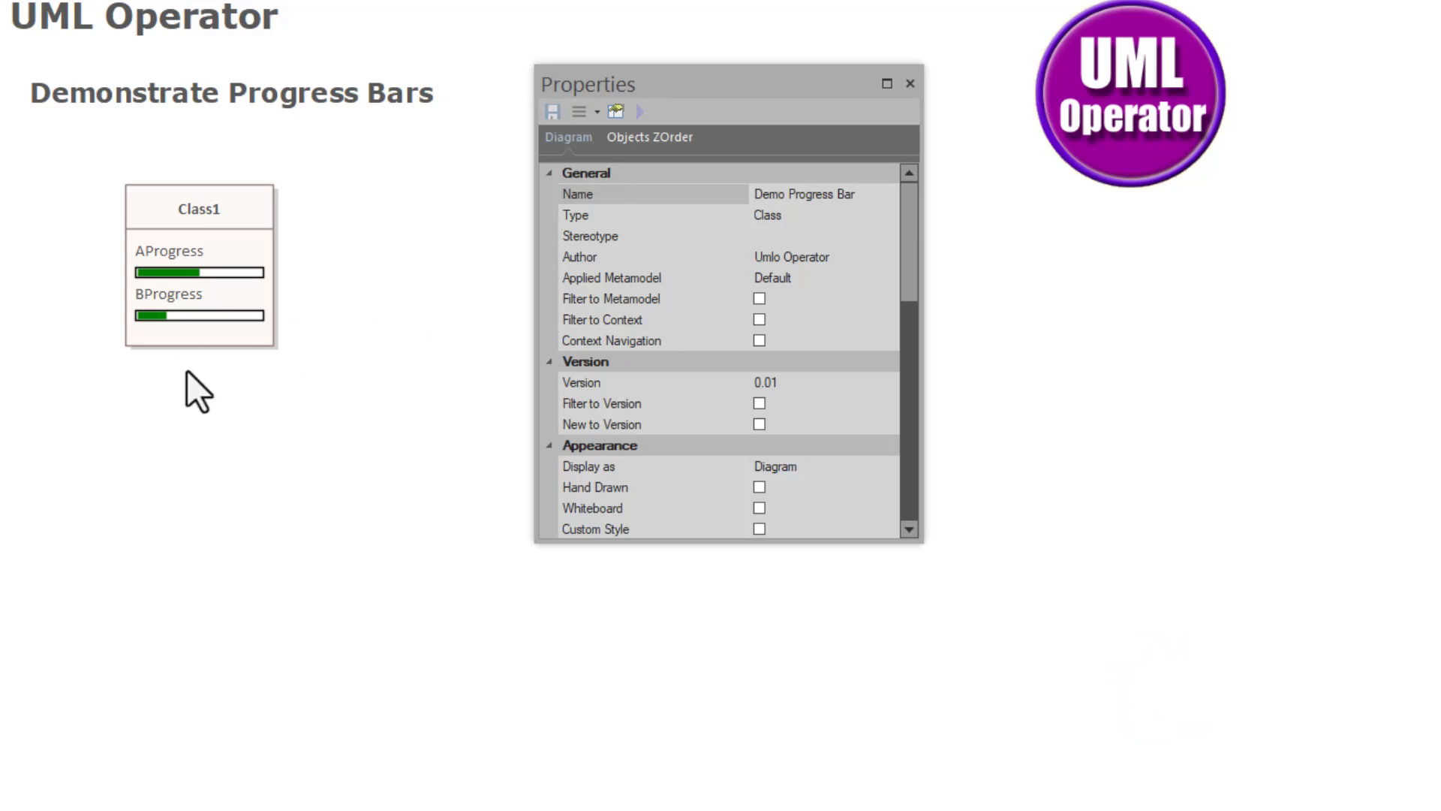
- Paste a new copy of Class1 and place it below the original
click(183, 239)
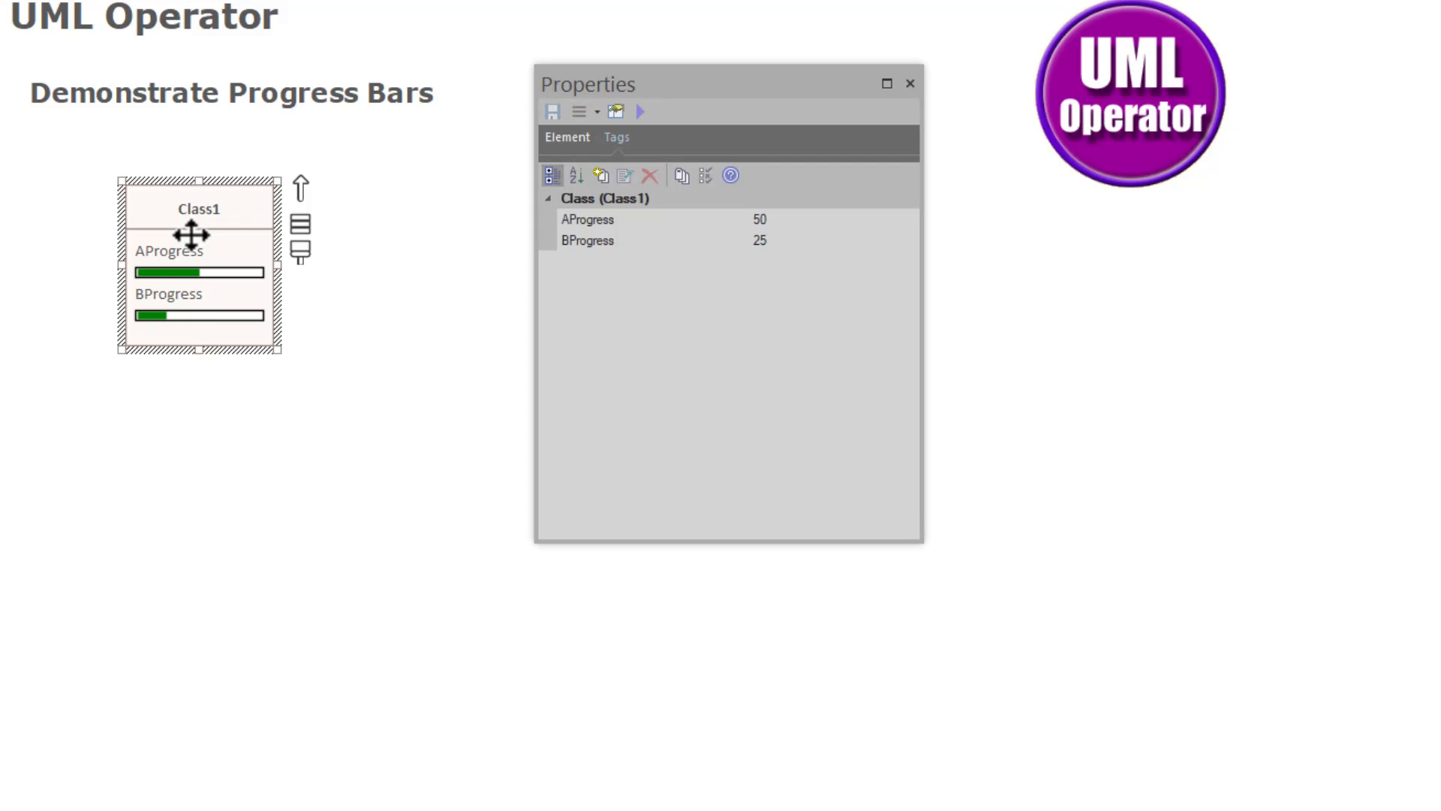
key(ctrl+shift+v)
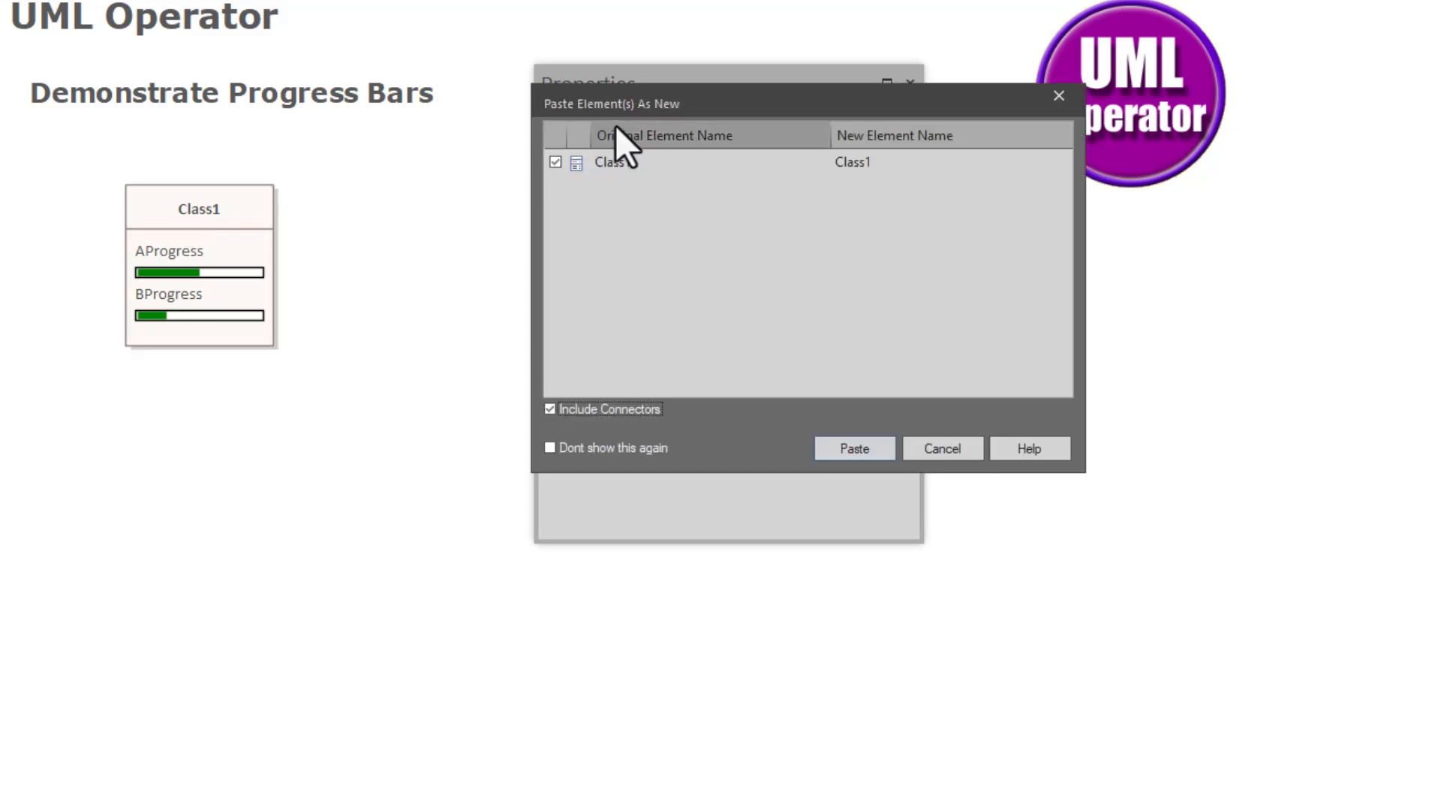
click(859, 445)
drag(276, 248, 237, 424)
- Rename the copied class to Class2 and reselect it to view its tags
key(F2)
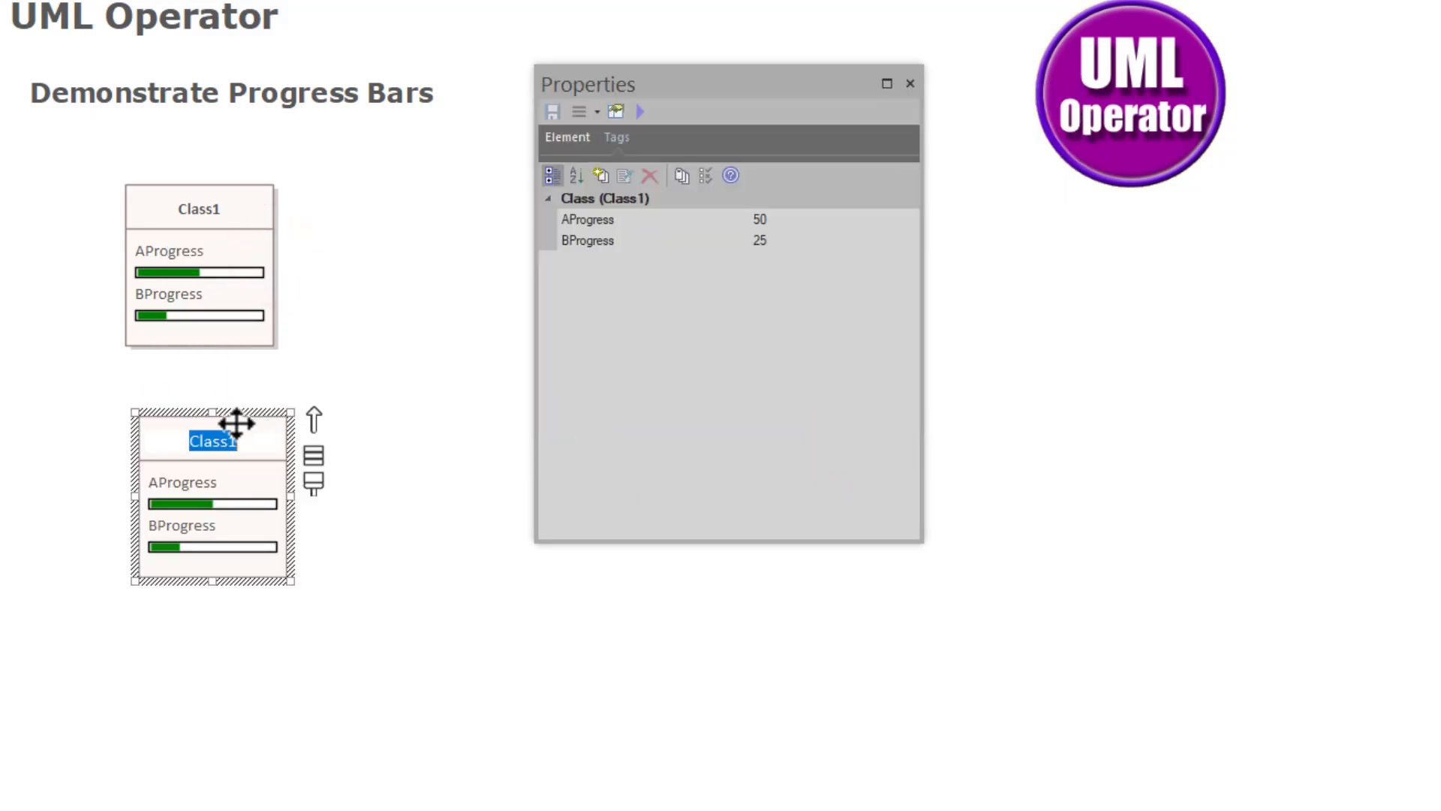
key(End)
key(BackSpace)
text(2)
key(Return)
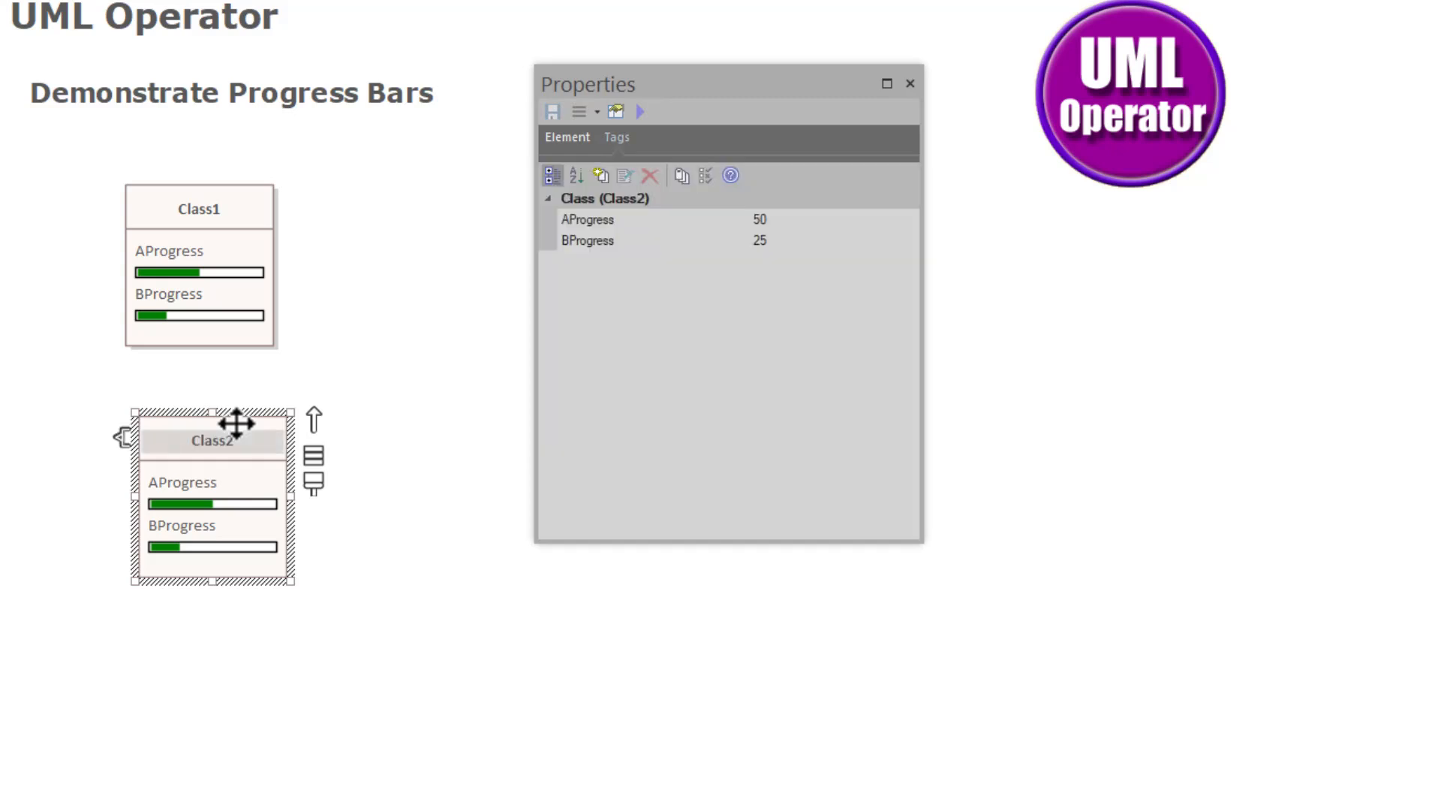
click(354, 569)
click(261, 519)
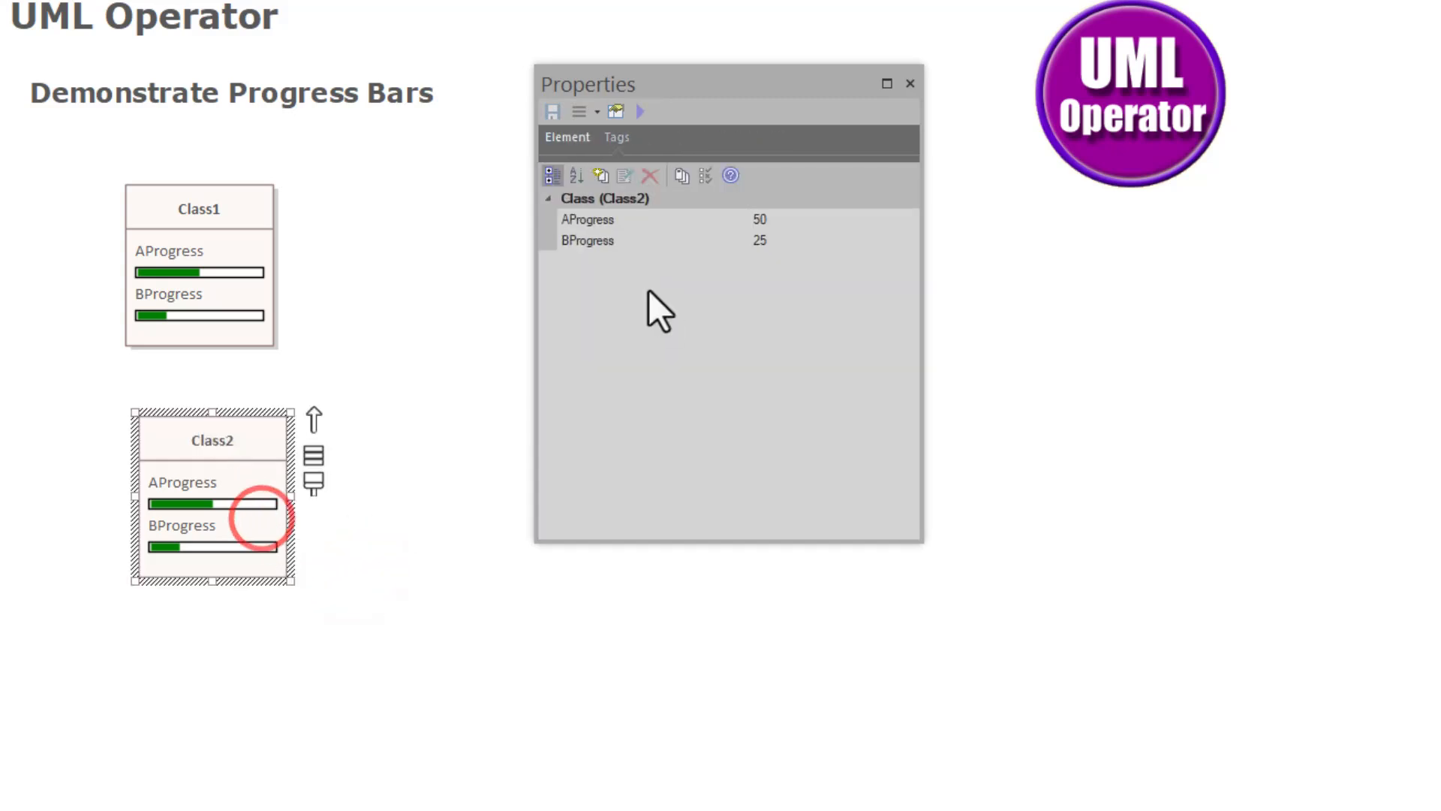
- Delete the 'Type=ProgressBar;' note from Class2's BProgress tag and nudge Class2 to refresh it
click(603, 239)
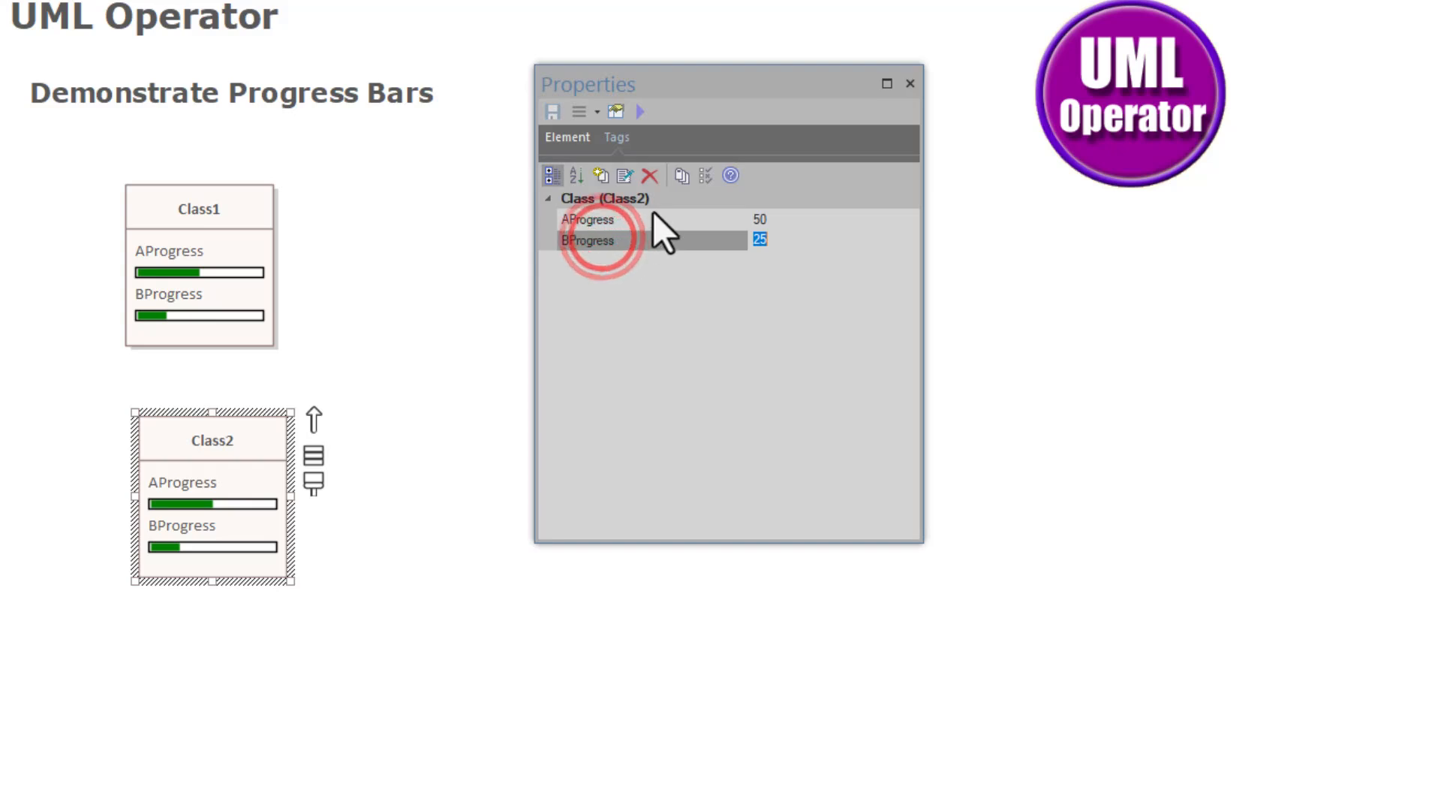
click(625, 177)
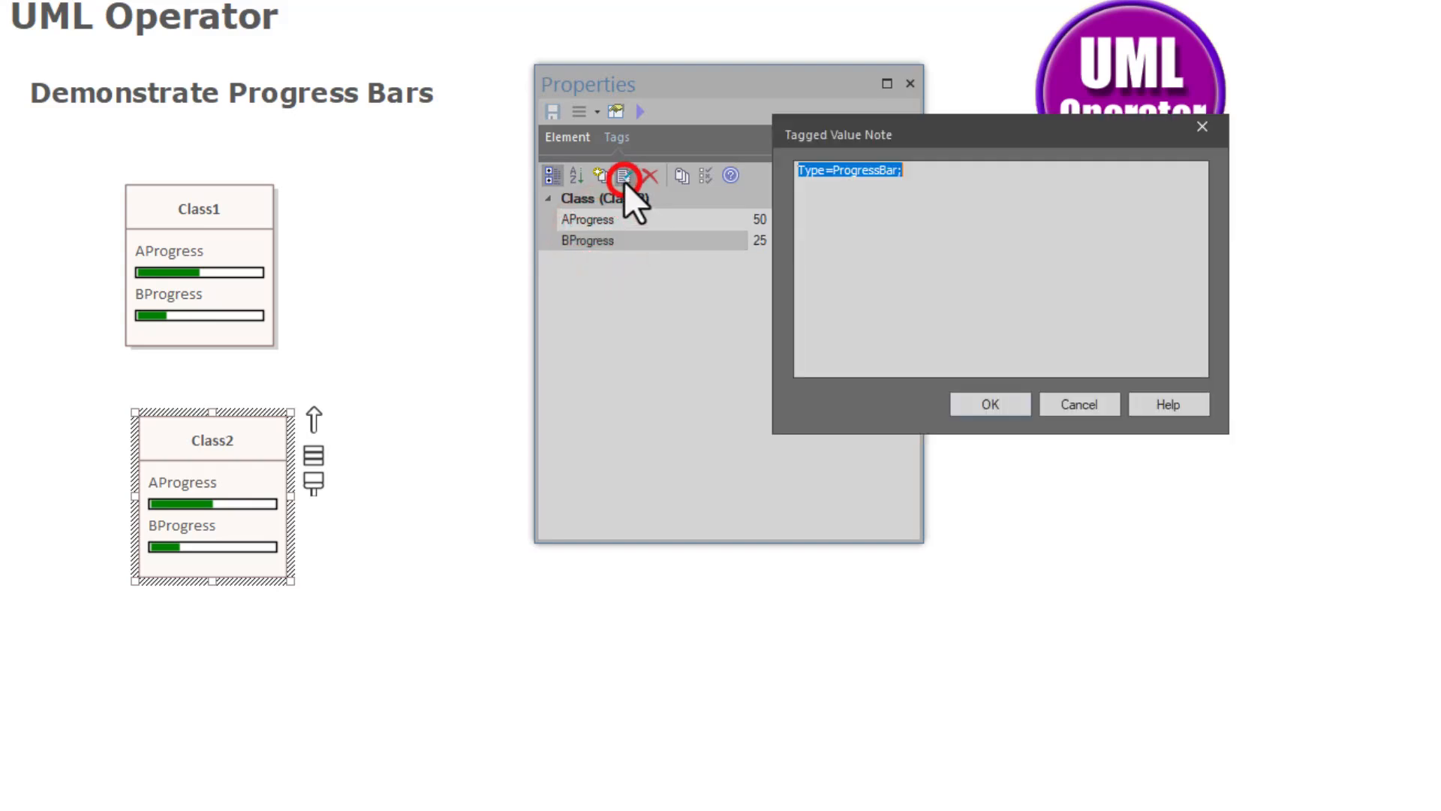
click(948, 162)
key(ctrl+a)
key(Delete)
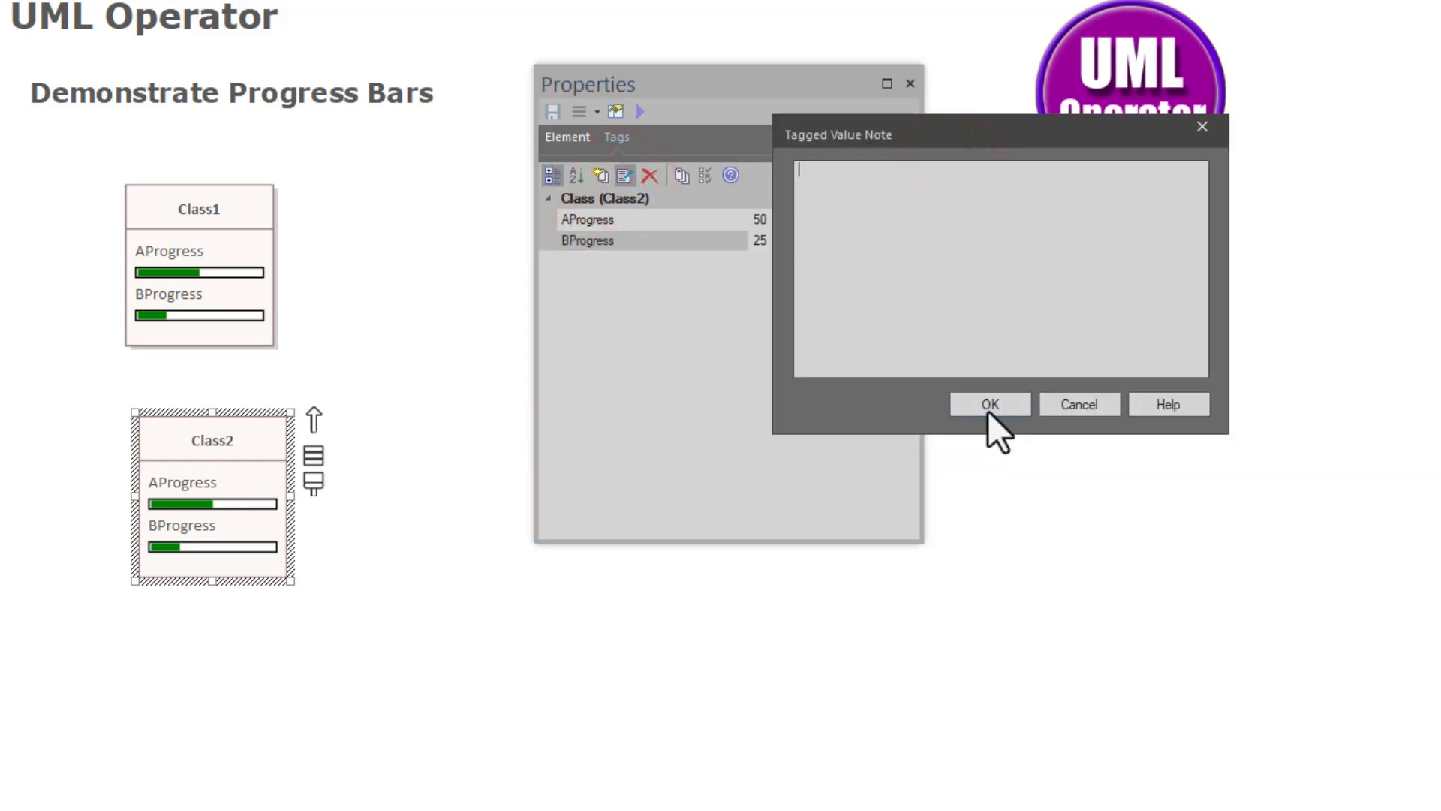
click(990, 406)
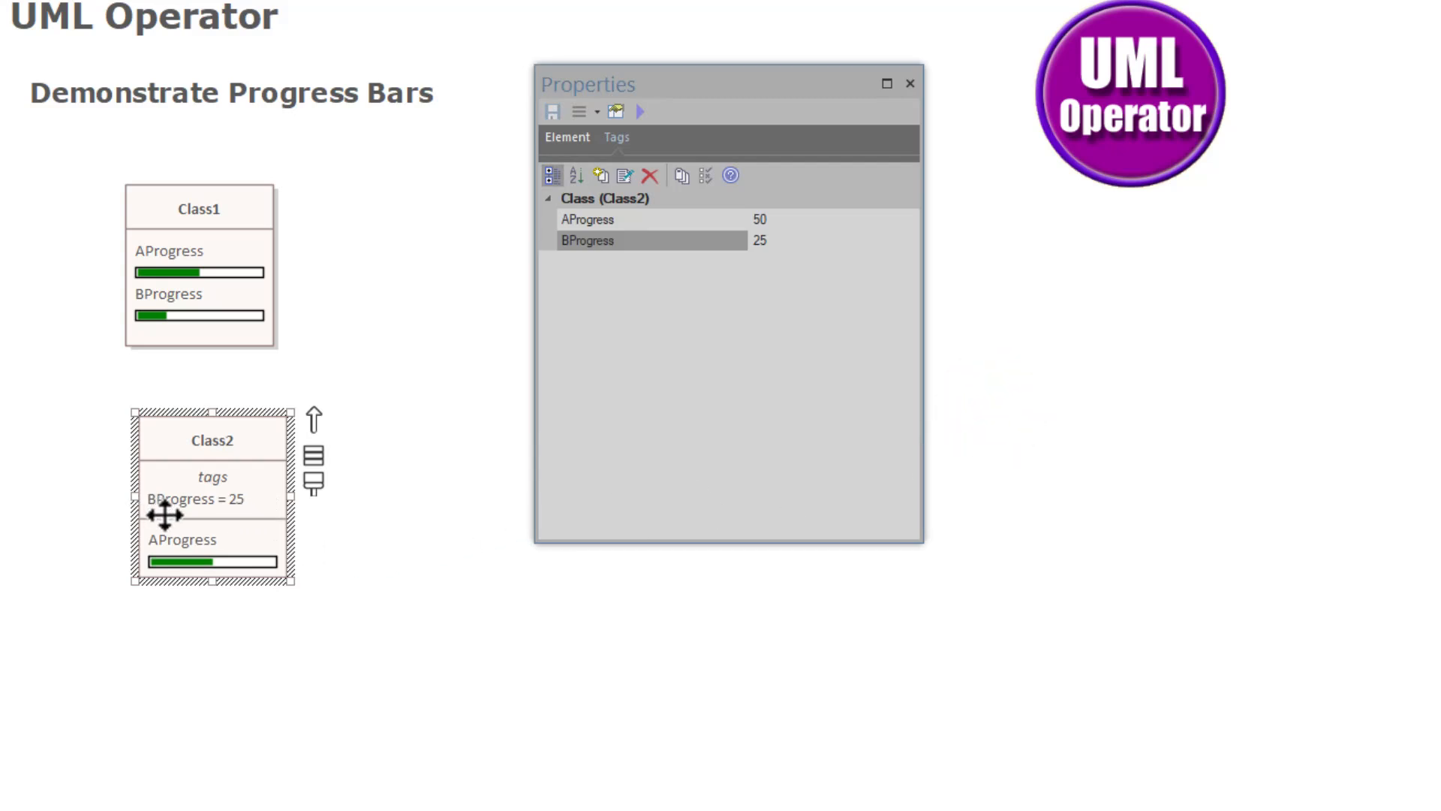
drag(180, 474, 168, 461)
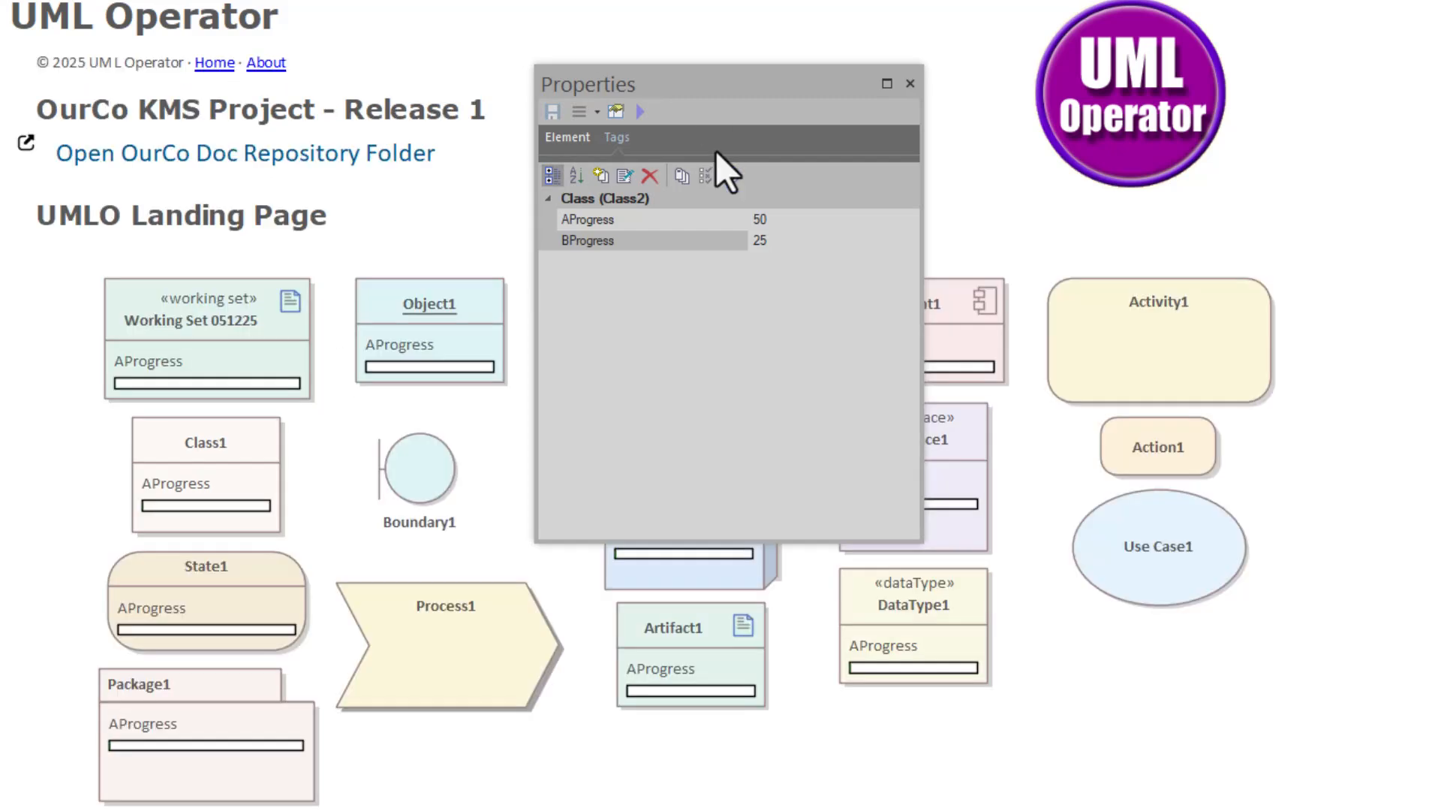
- Dock the floating Properties window to reveal the diagram, then select Boundary1 and Object1
click(709, 103)
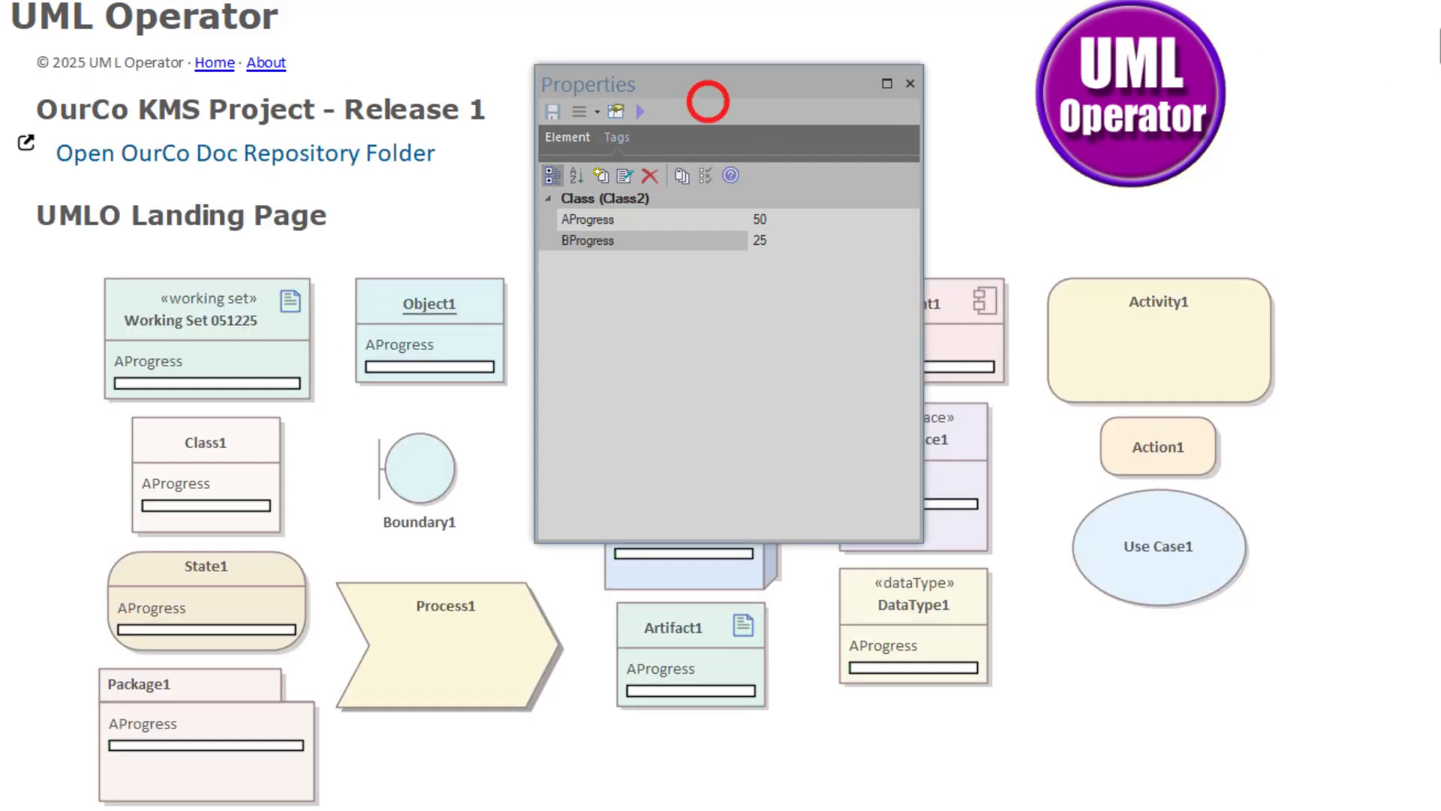
double_click(804, 83)
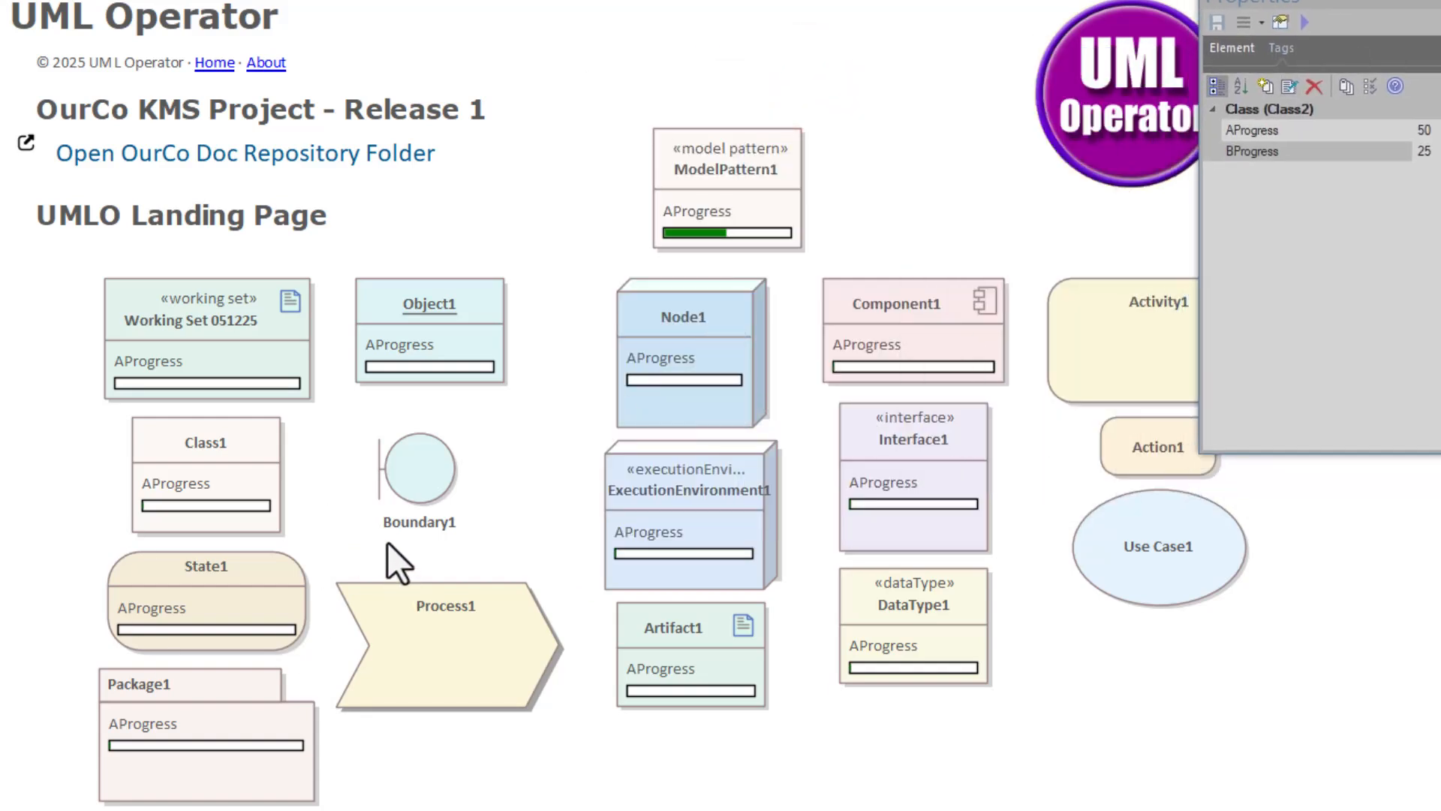
click(413, 491)
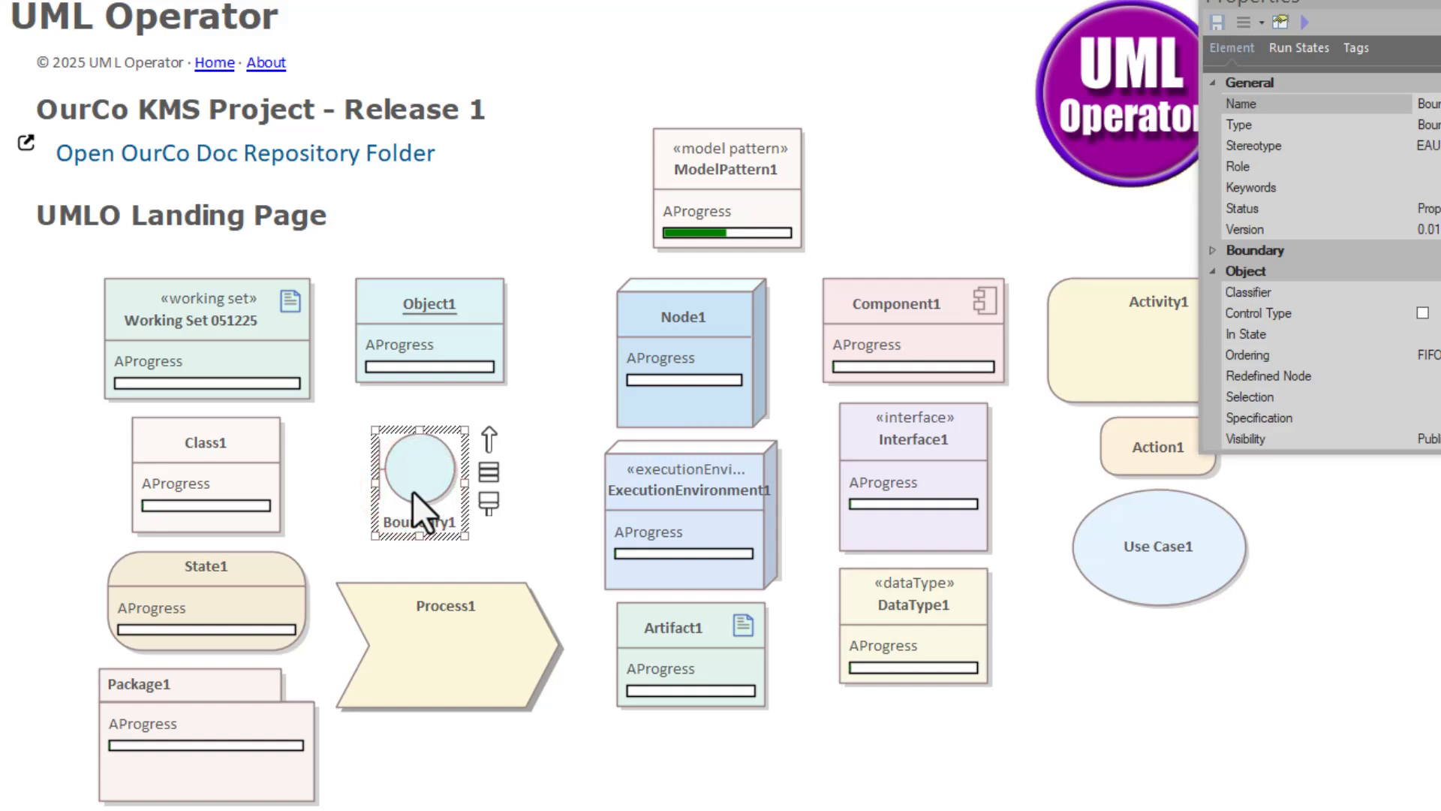
click(411, 294)
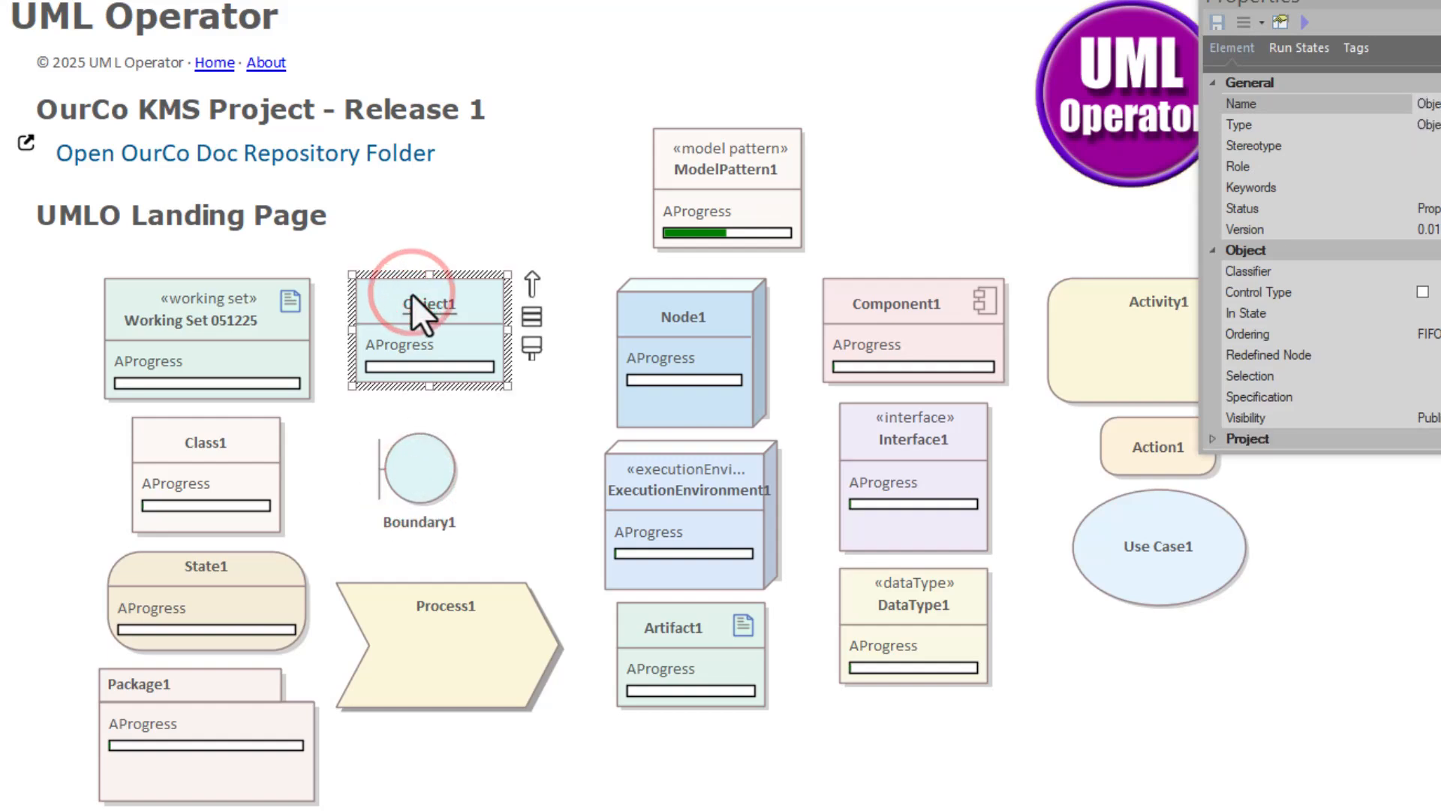
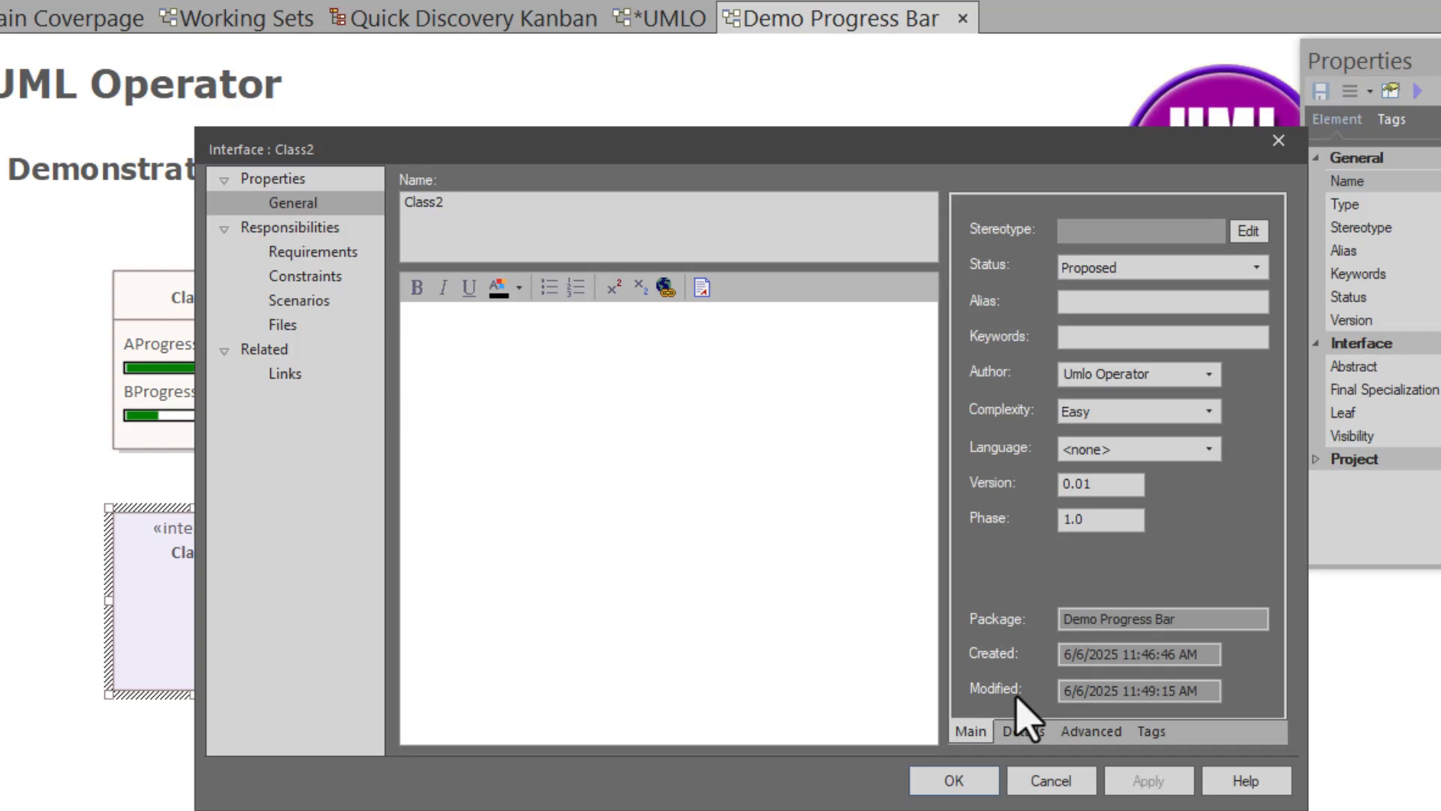
- Check Class2's tagged values, then close its properties window and deselect it
click(1150, 730)
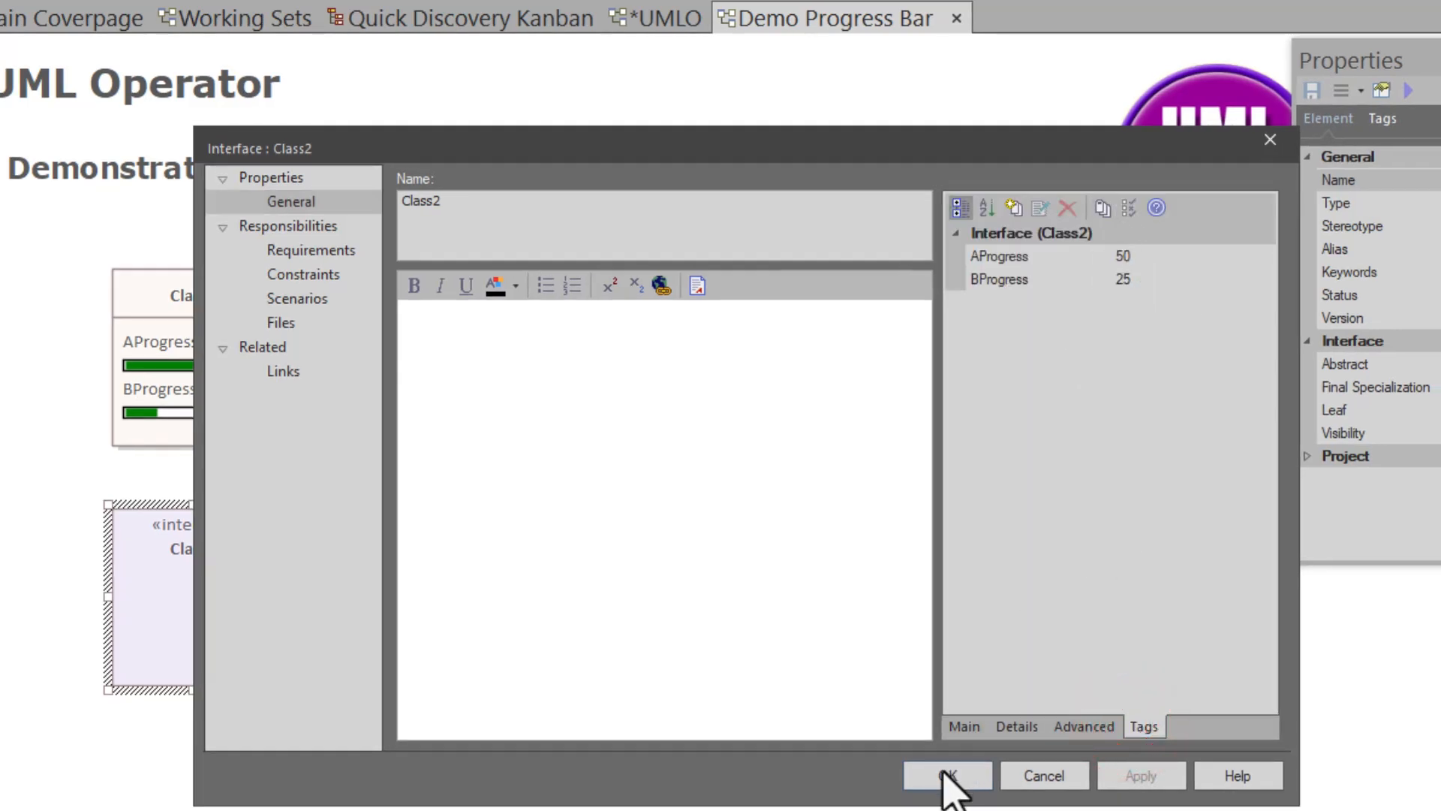
click(948, 775)
click(460, 743)
- Reload the diagram to refresh the progress bars, then switch to the UMLO Landing Page diagram
right_click(437, 533)
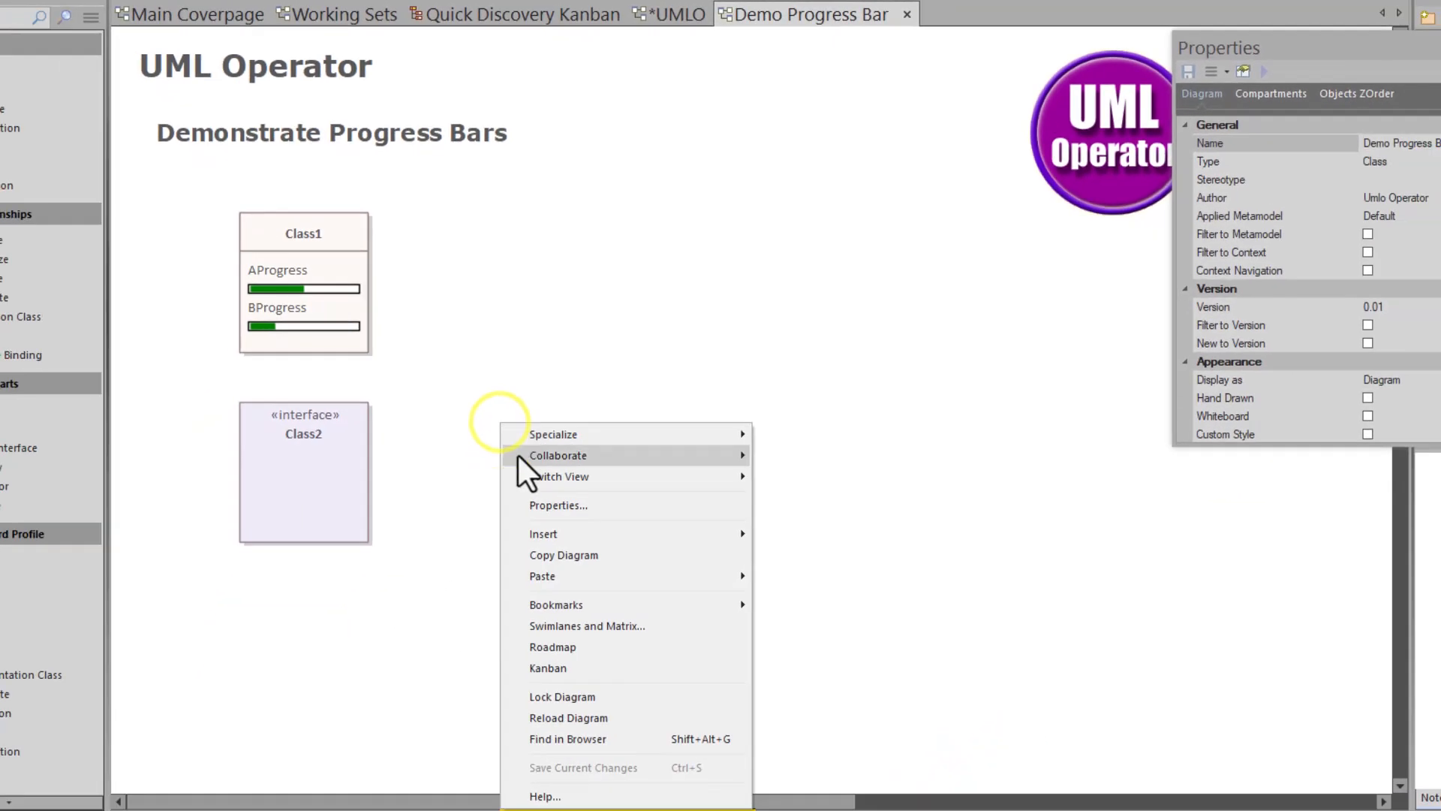
click(567, 778)
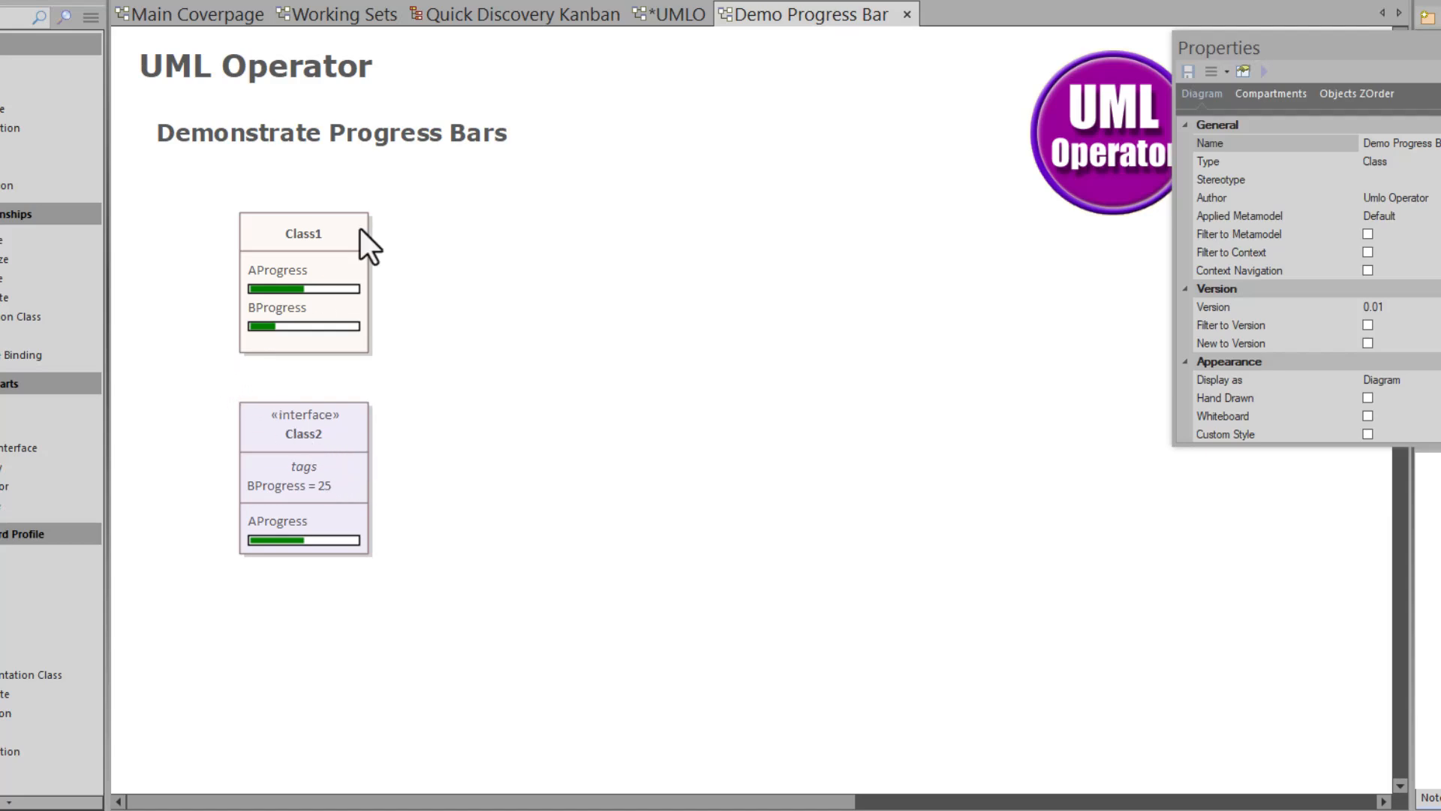
click(660, 14)
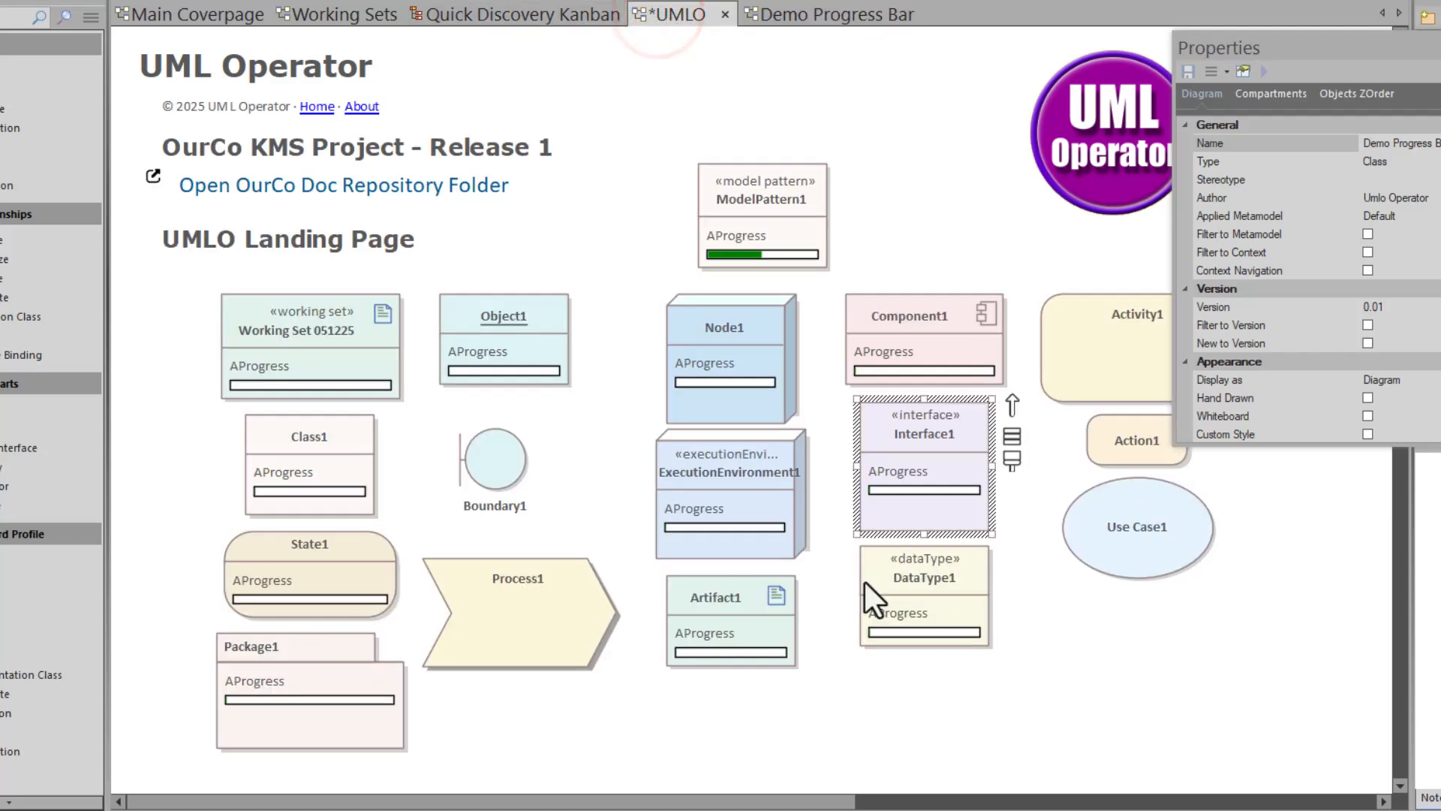
- Go back to the Demo Progress Bar diagram
click(787, 11)
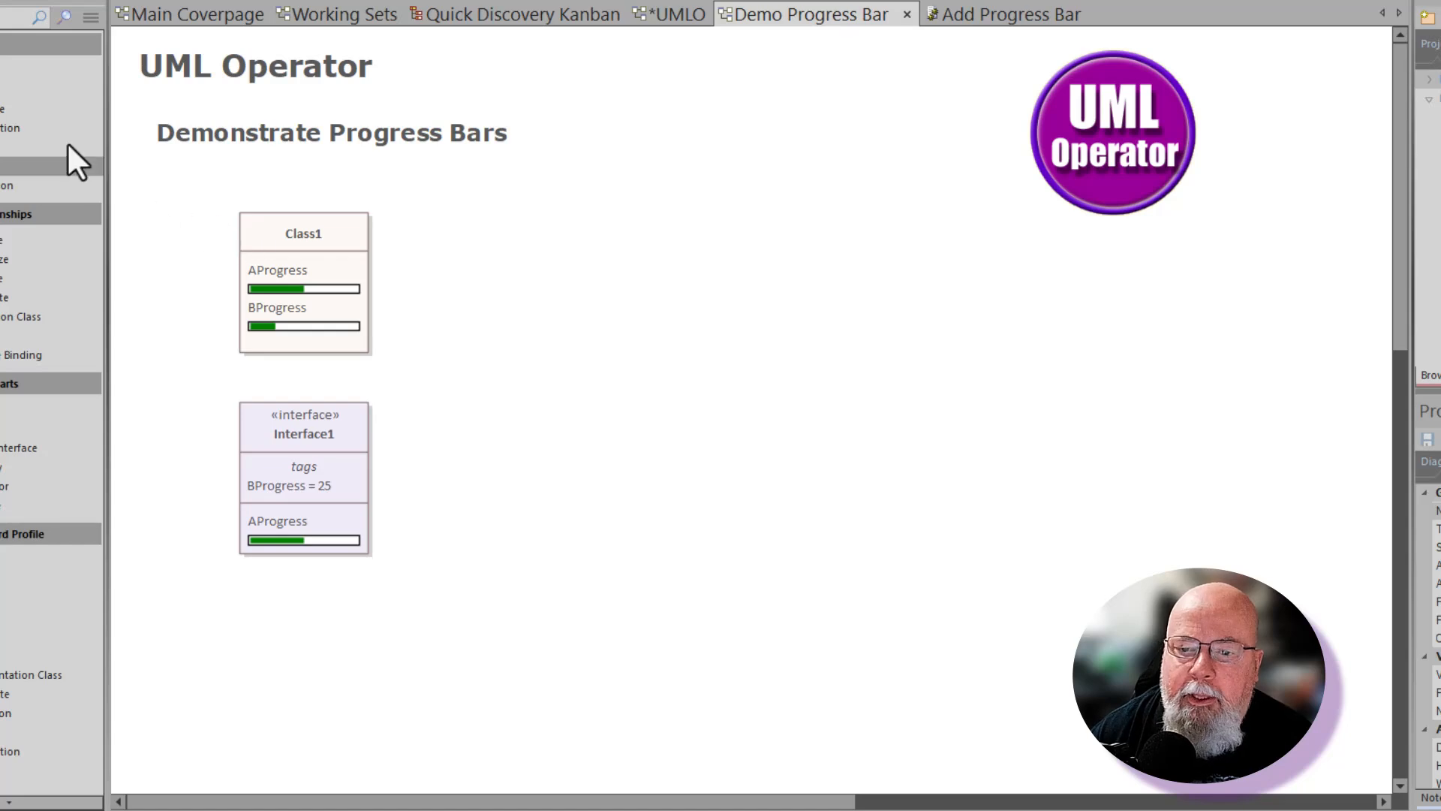
- Drop a new class Class2 on the diagram and open the Add Progress Bar script
drag(45, 70, 428, 273)
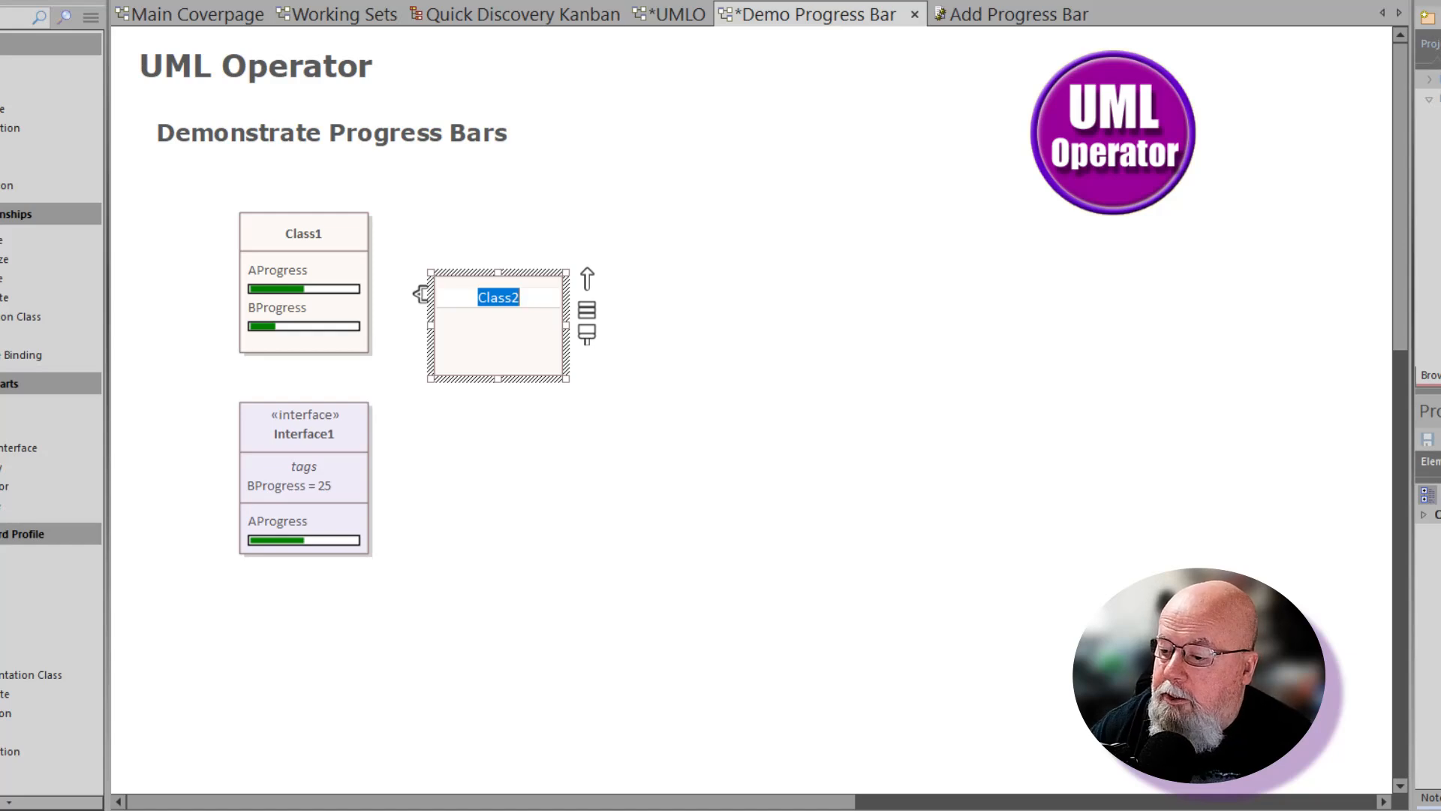
drag(1430, 411, 647, 204)
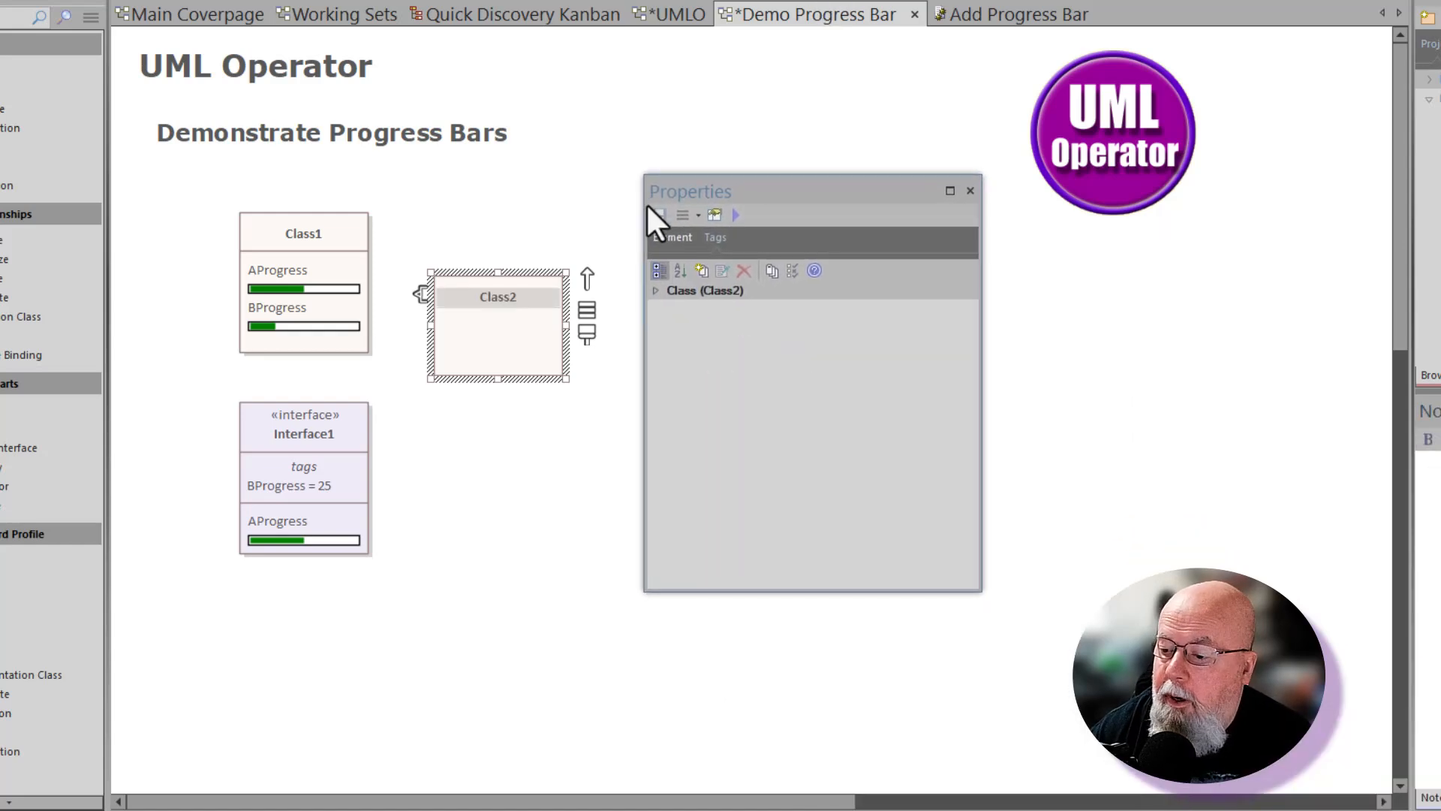
click(711, 239)
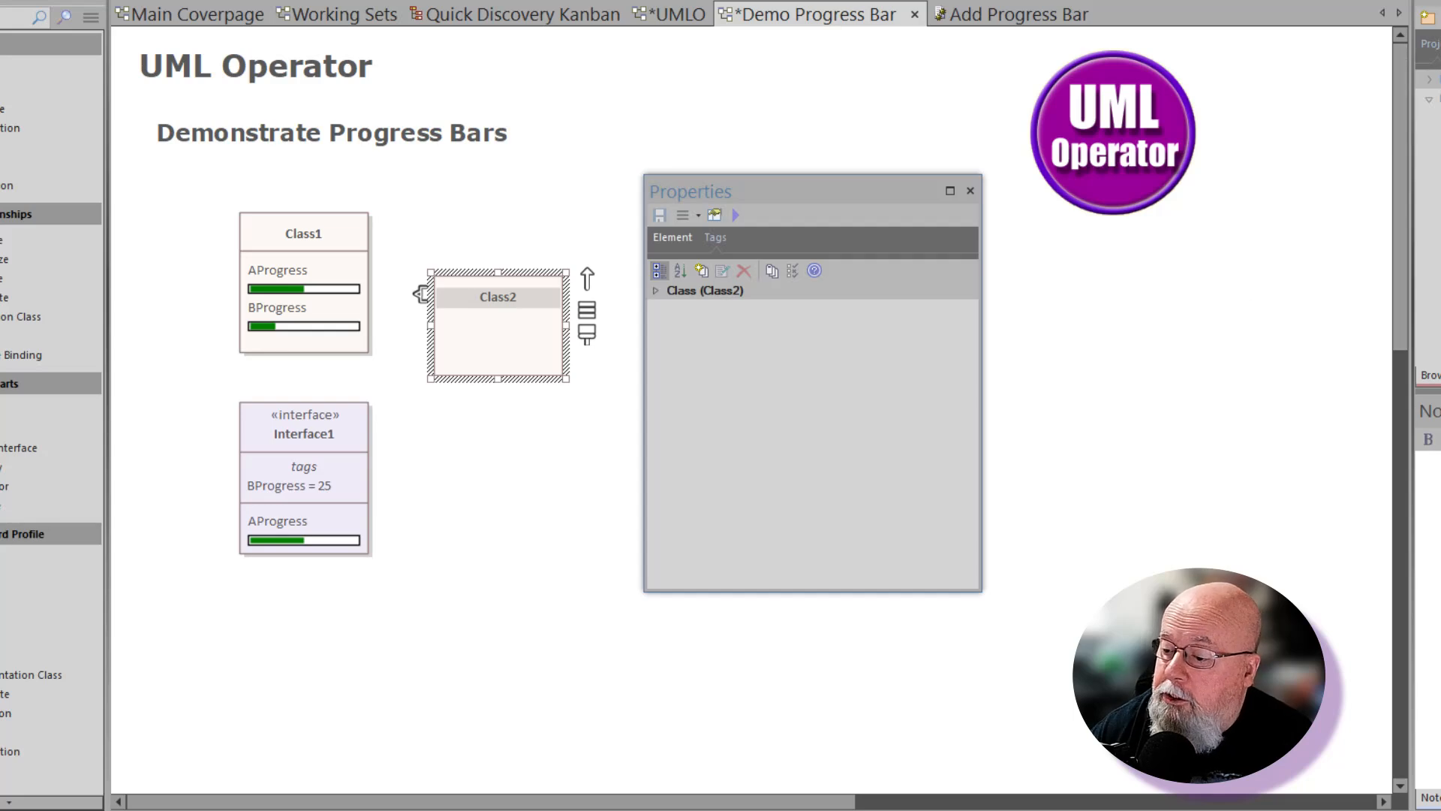
click(1438, 797)
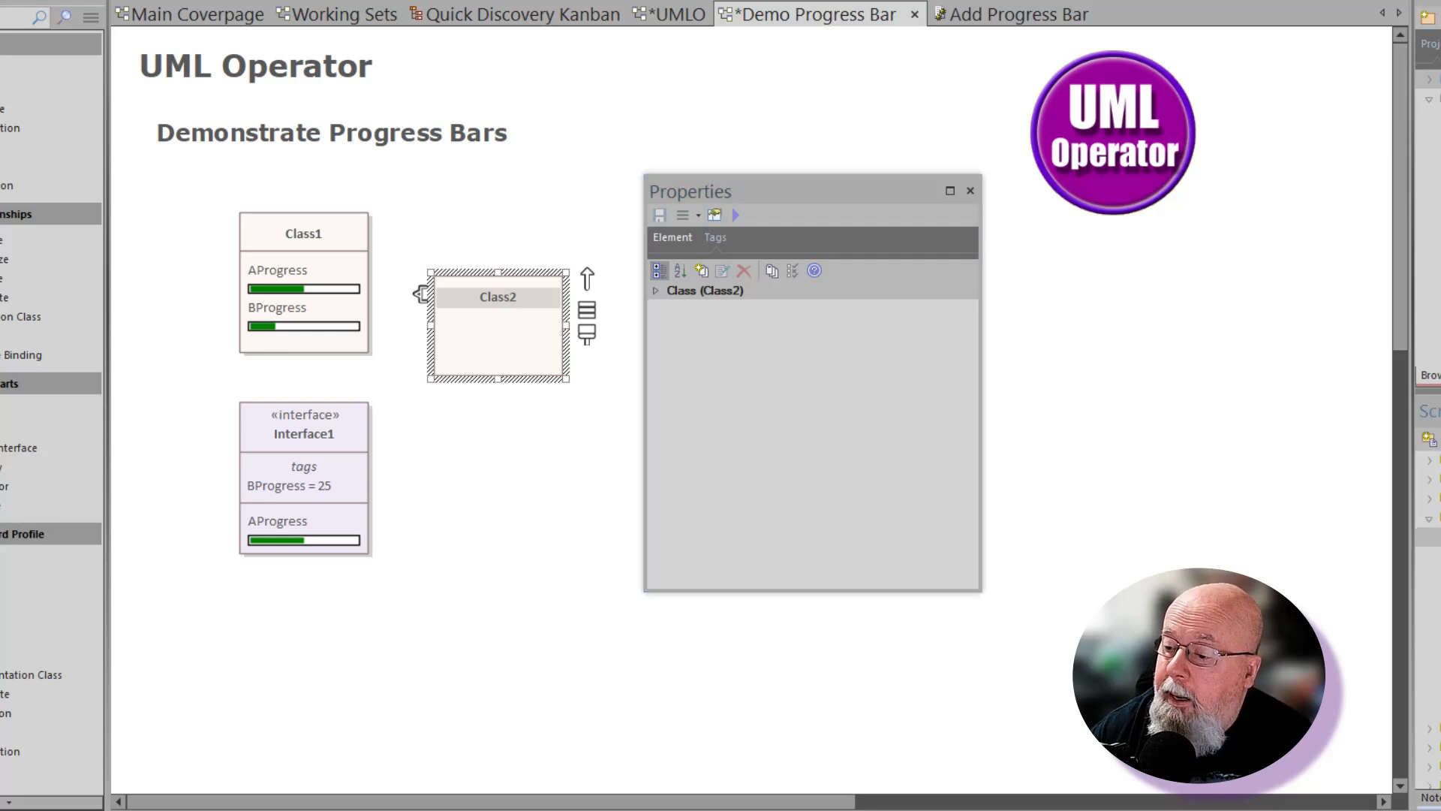
double_click(1438, 536)
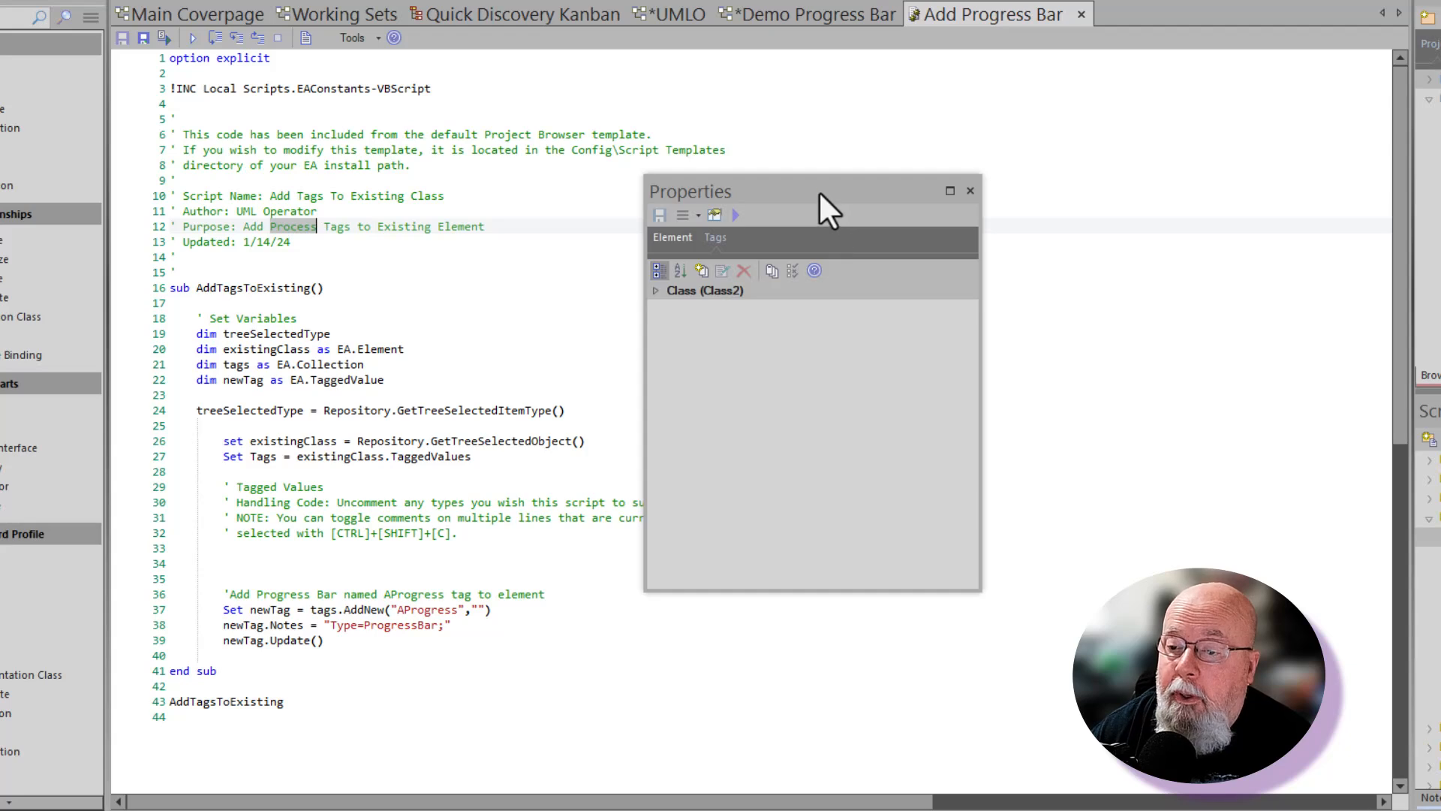
- Change 'Process' to 'Progress' in the script's purpose comment
drag(818, 191, 1126, 222)
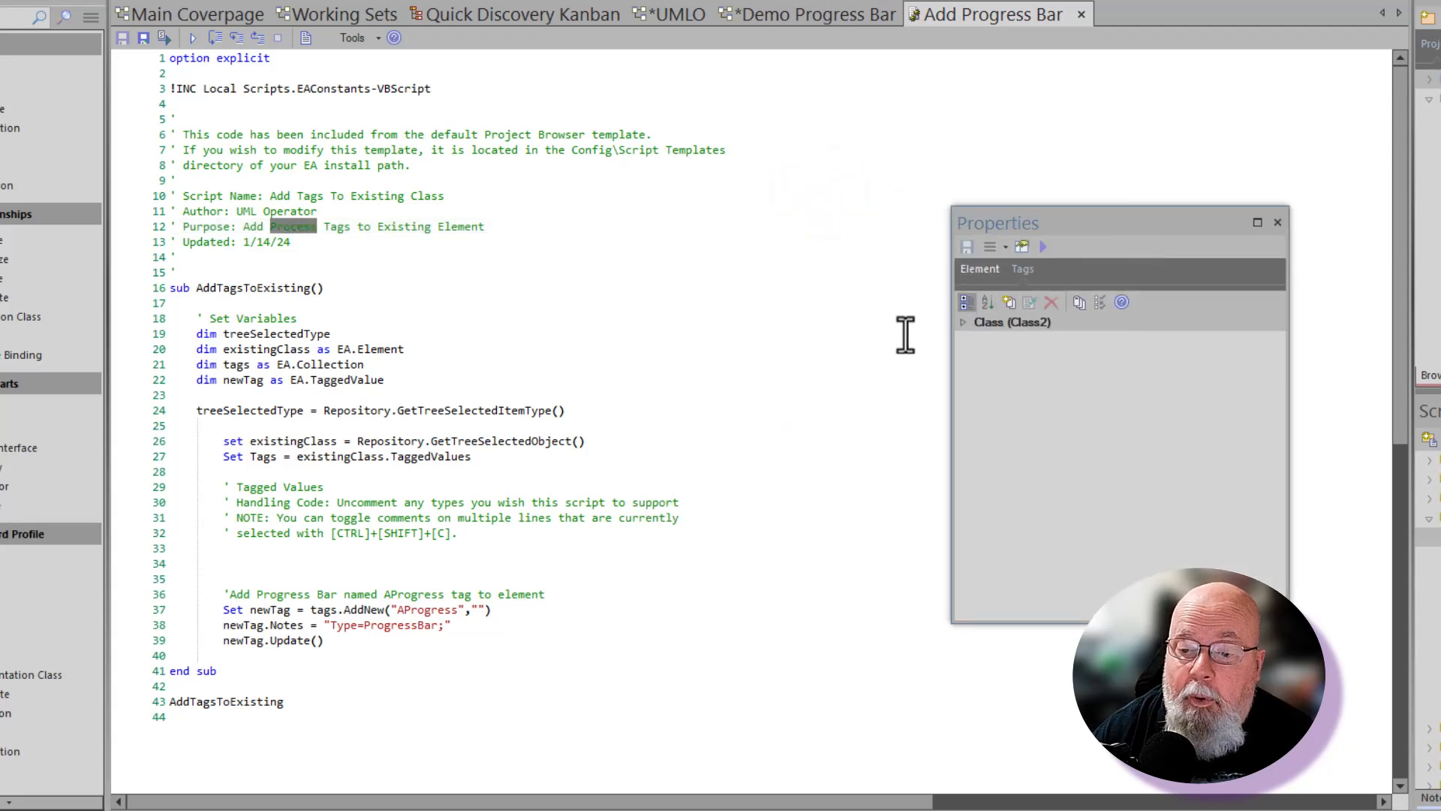
click(652, 249)
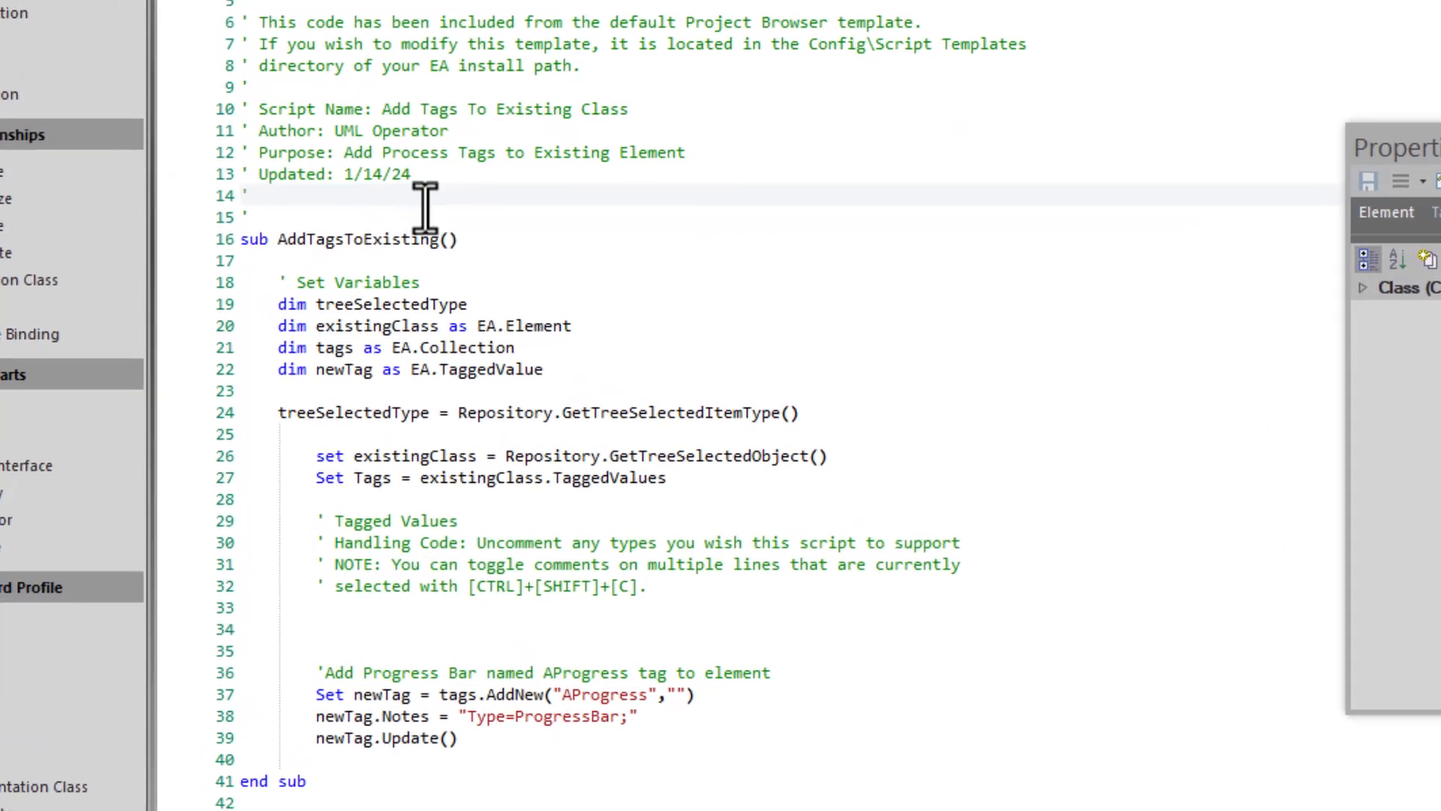
double_click(279, 227)
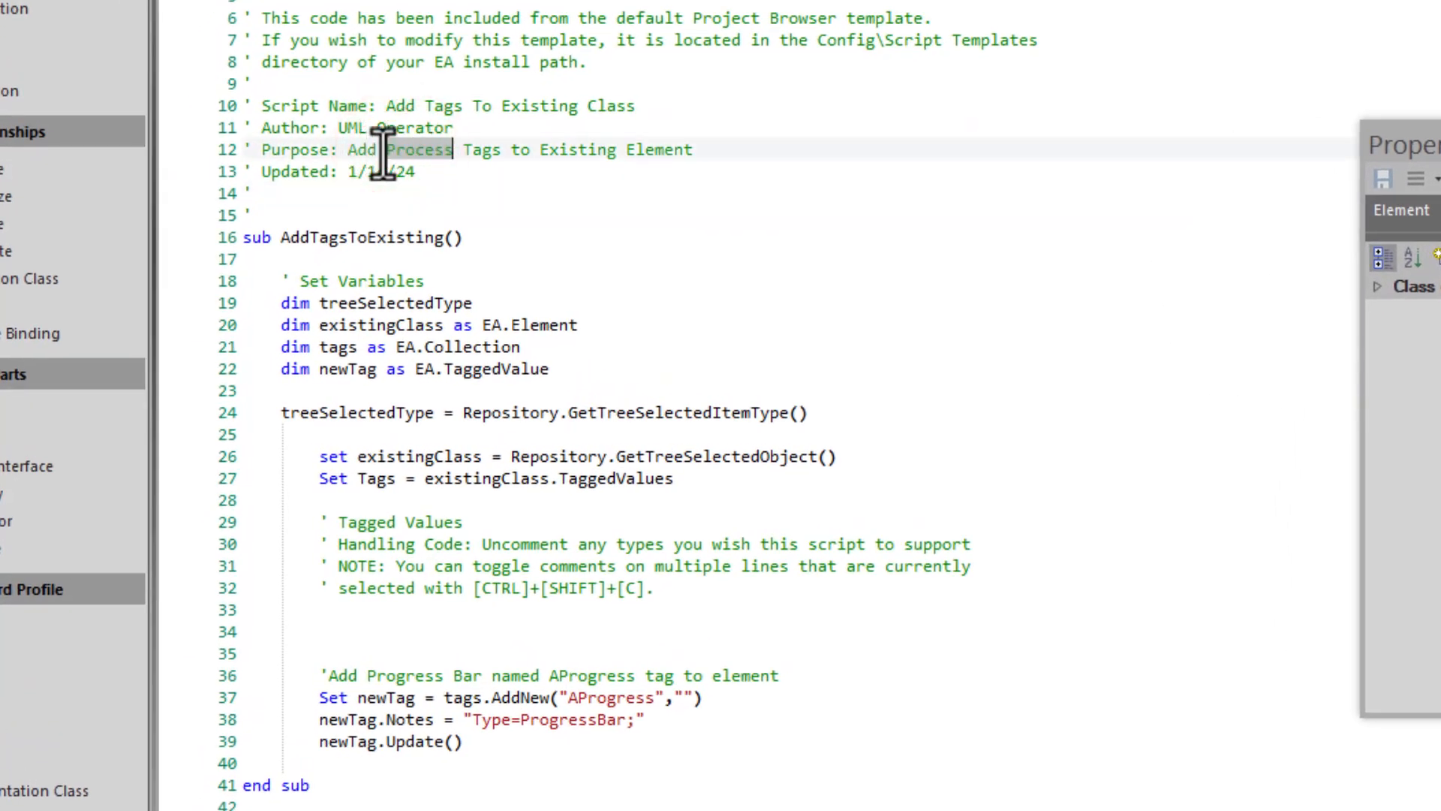
key(BackSpace)
text(Progress)
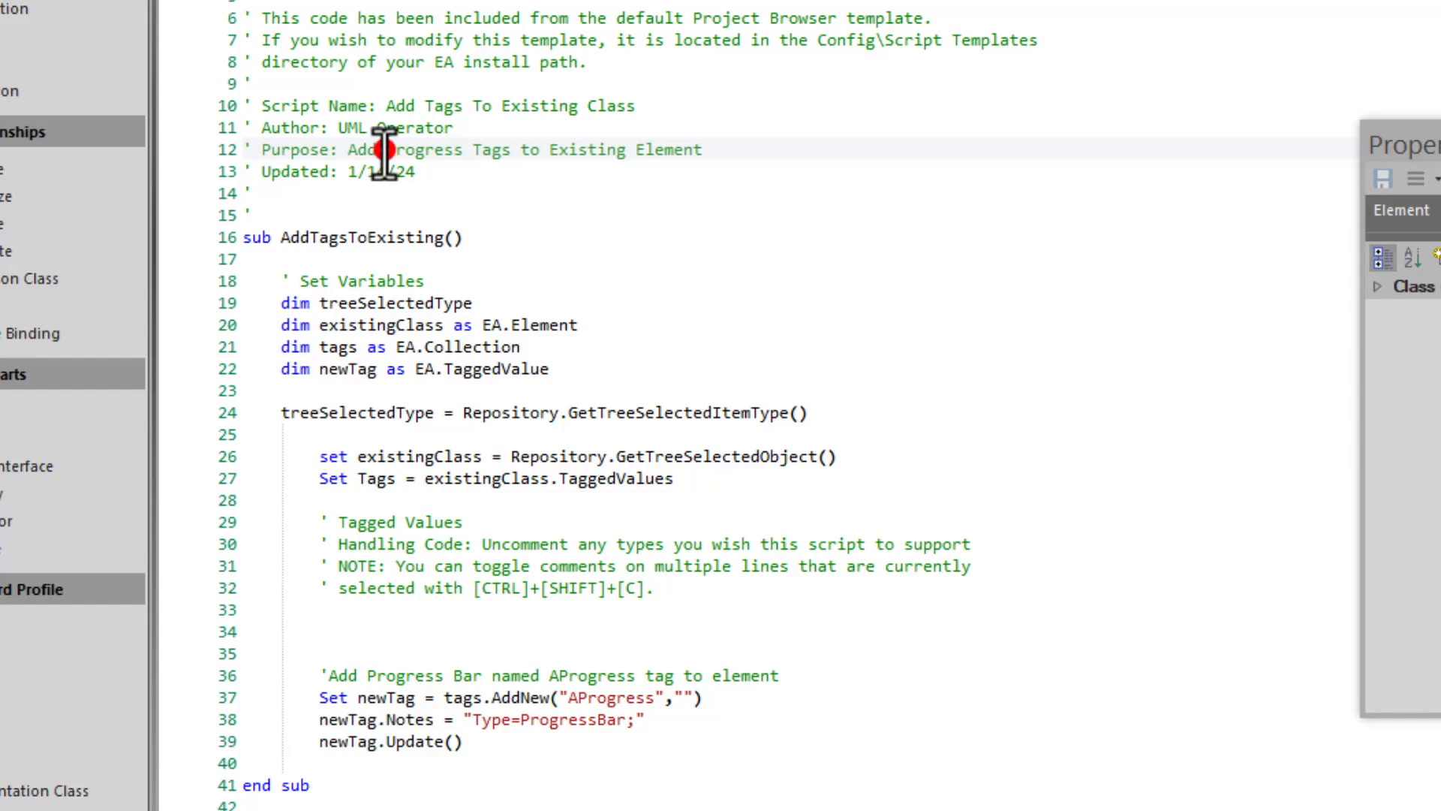
click(385, 150)
- Walk through the variables, element lookup and AProgress tag code, then close without saving
click(289, 307)
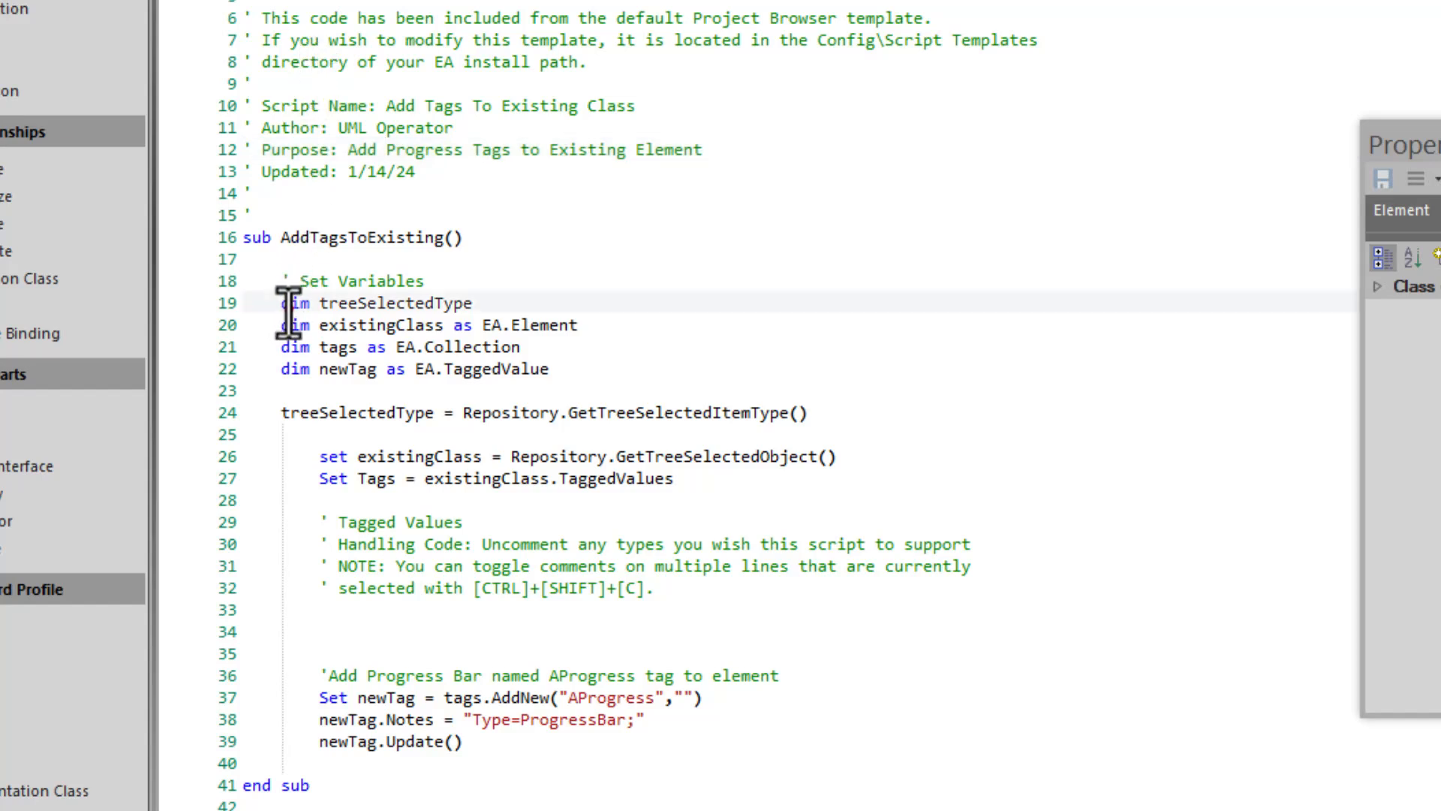
drag(289, 308, 393, 370)
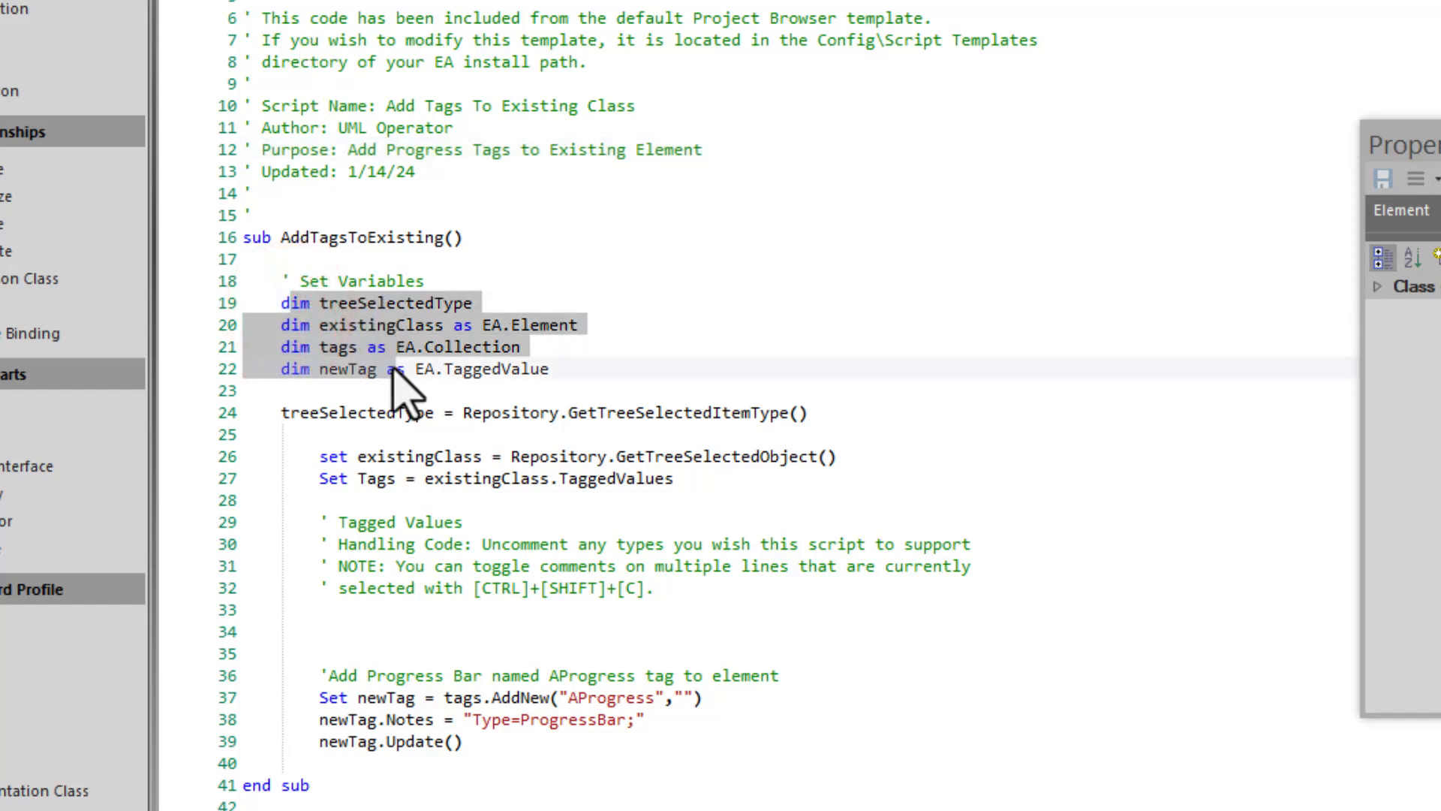
drag(321, 420, 680, 500)
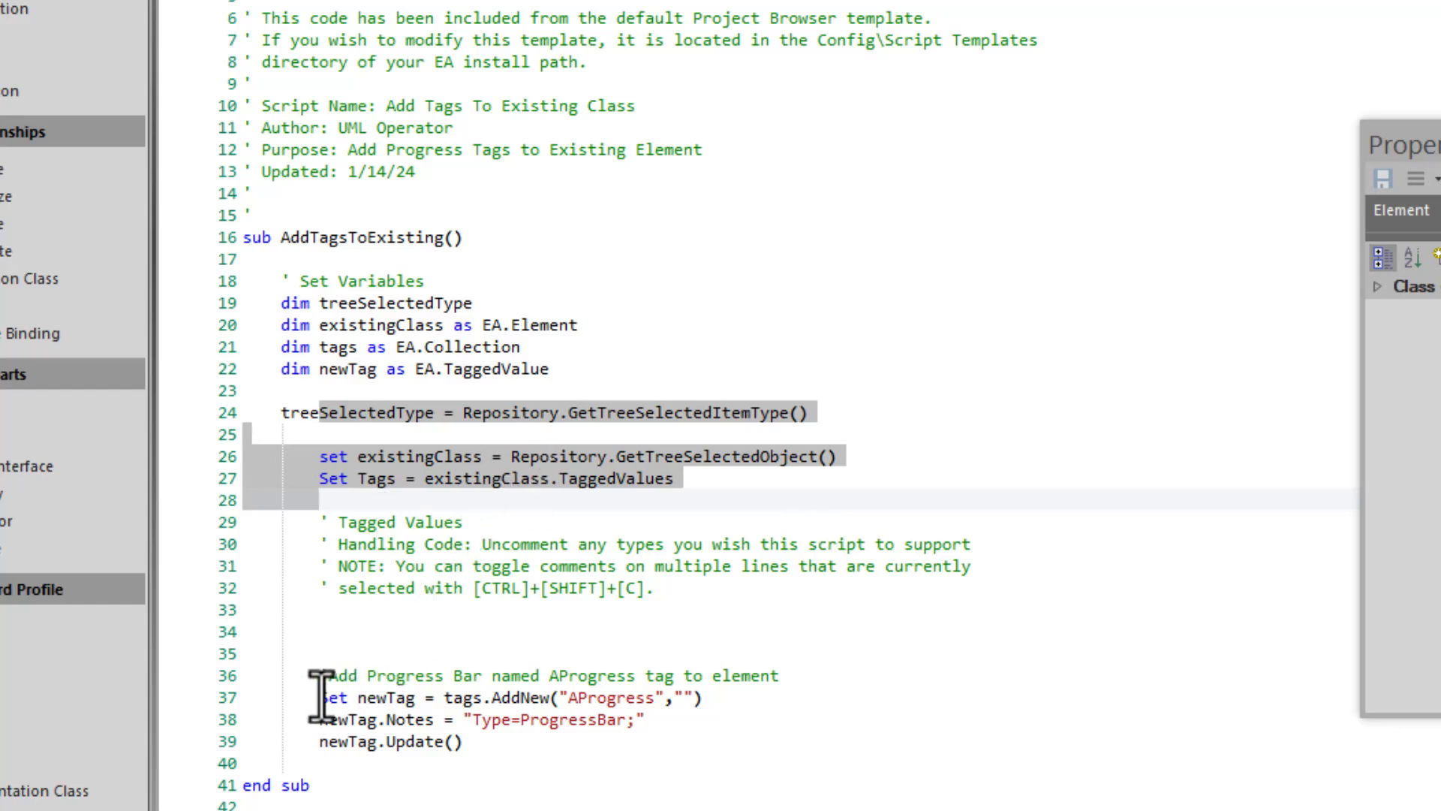
drag(321, 698, 582, 702)
double_click(584, 698)
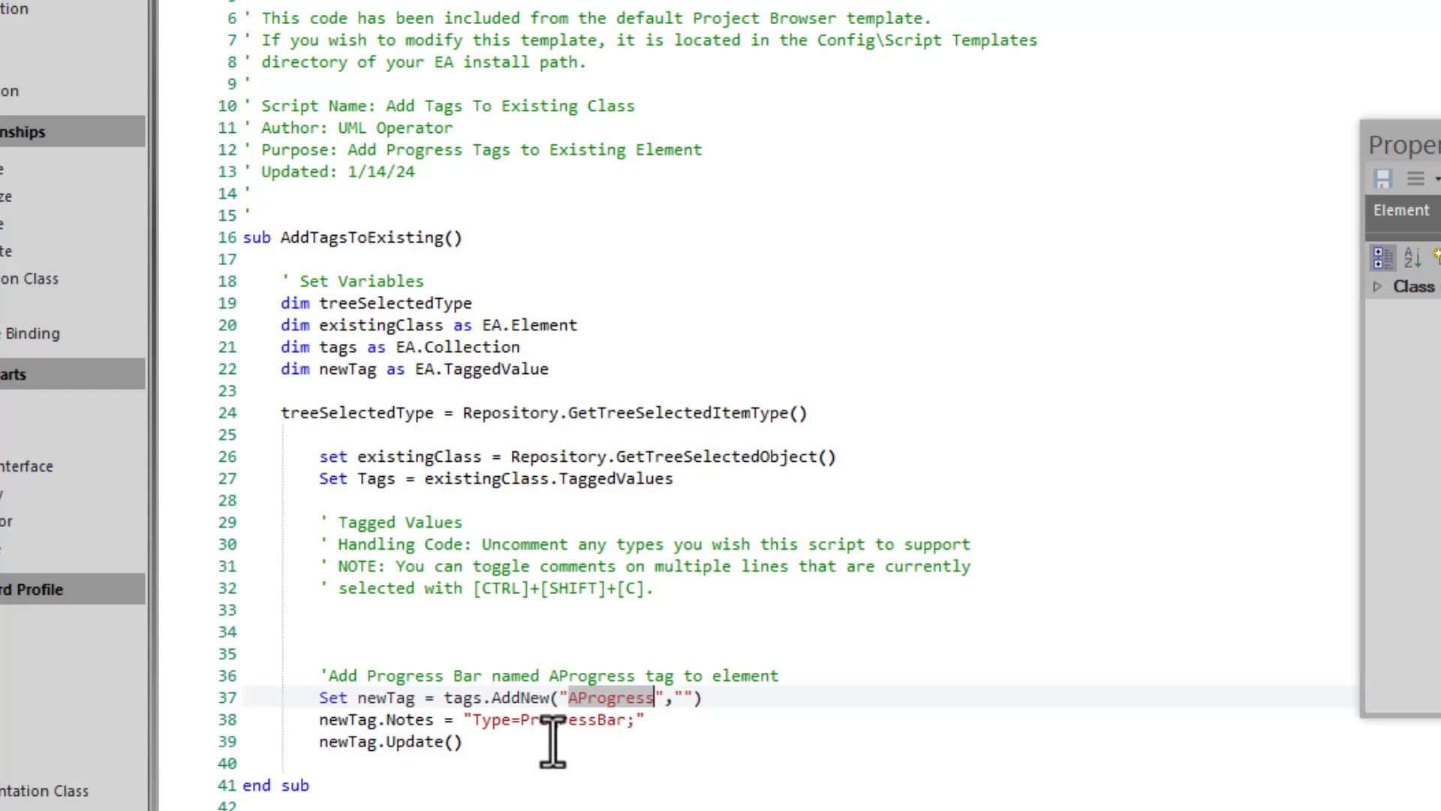
click(375, 719)
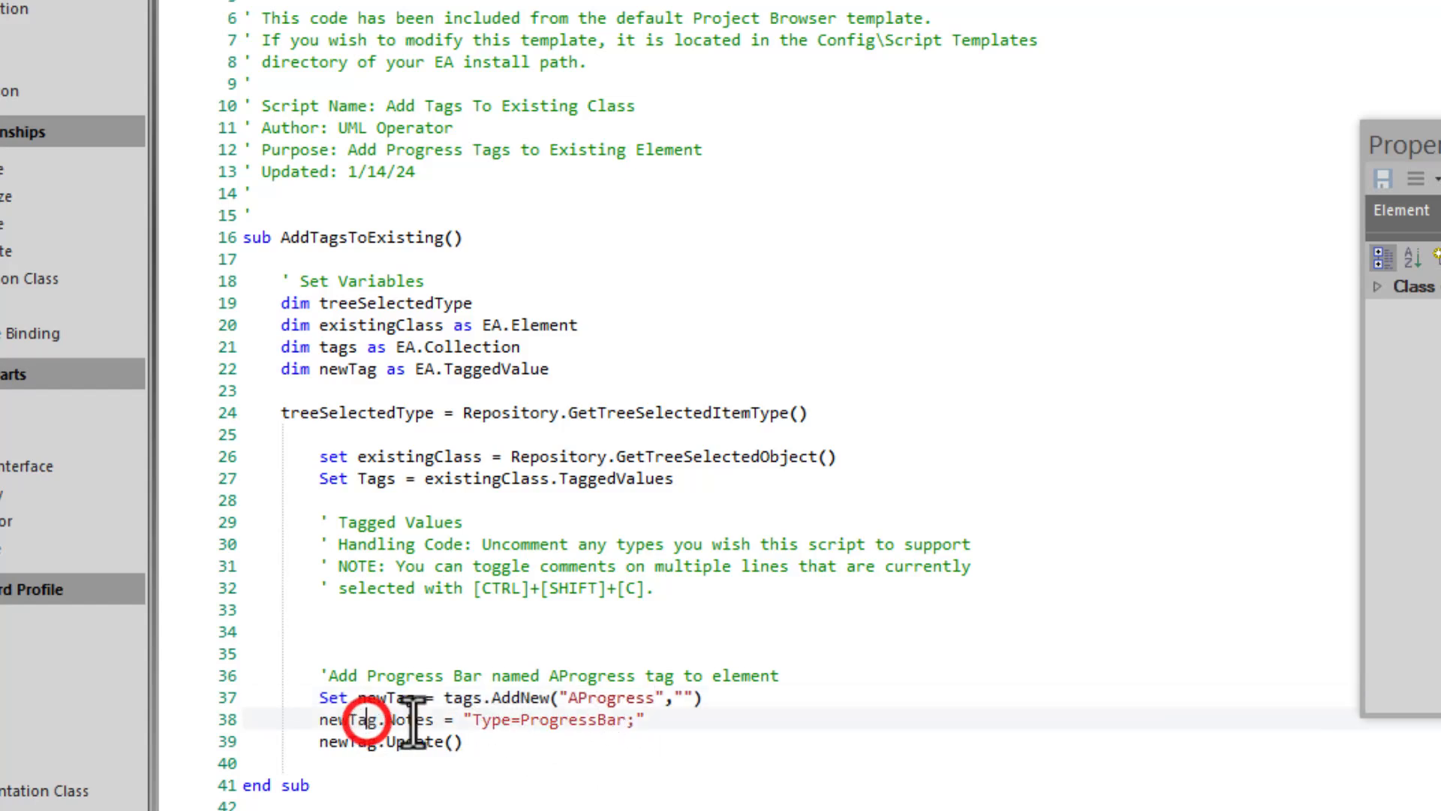
drag(473, 722, 631, 729)
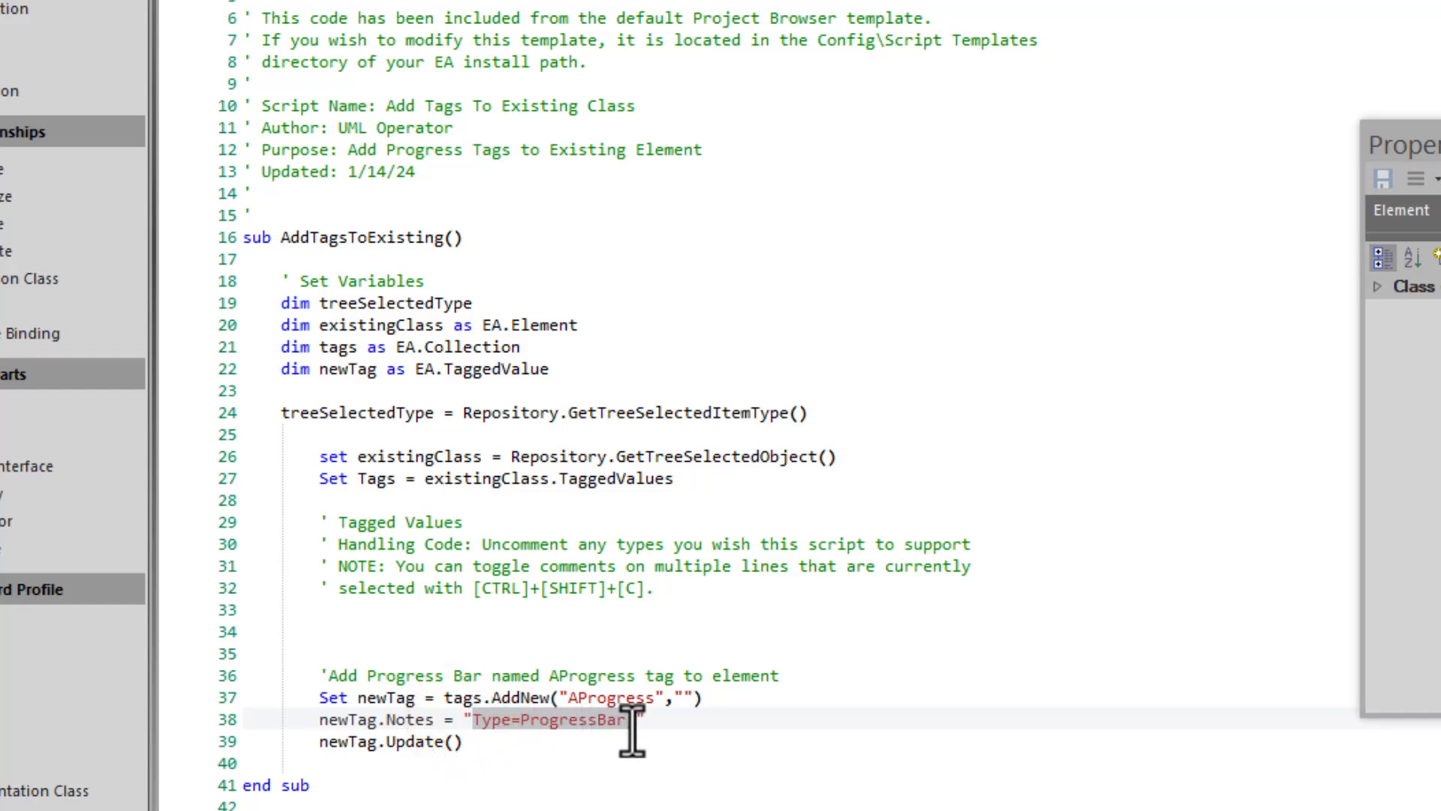
click(627, 786)
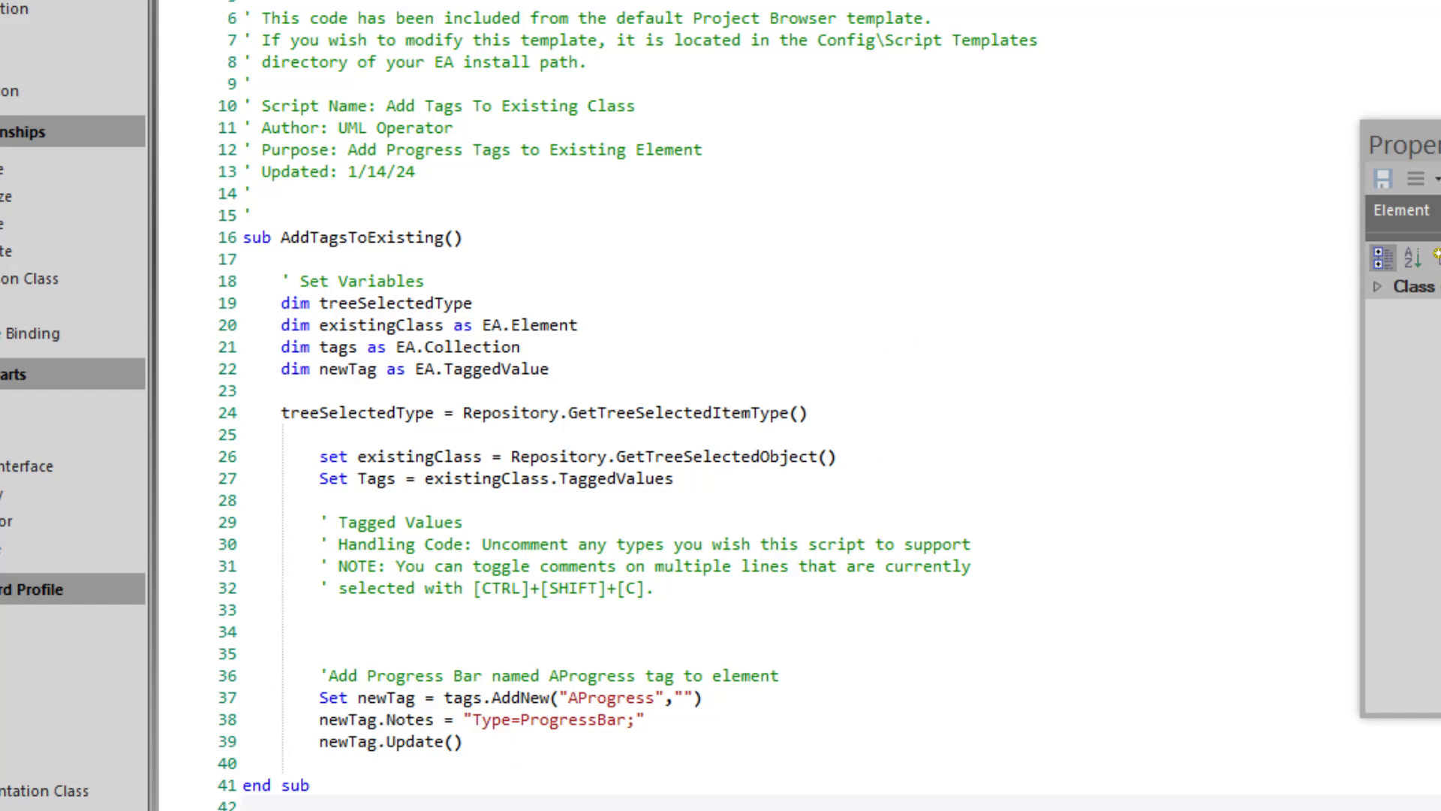
click(1379, 317)
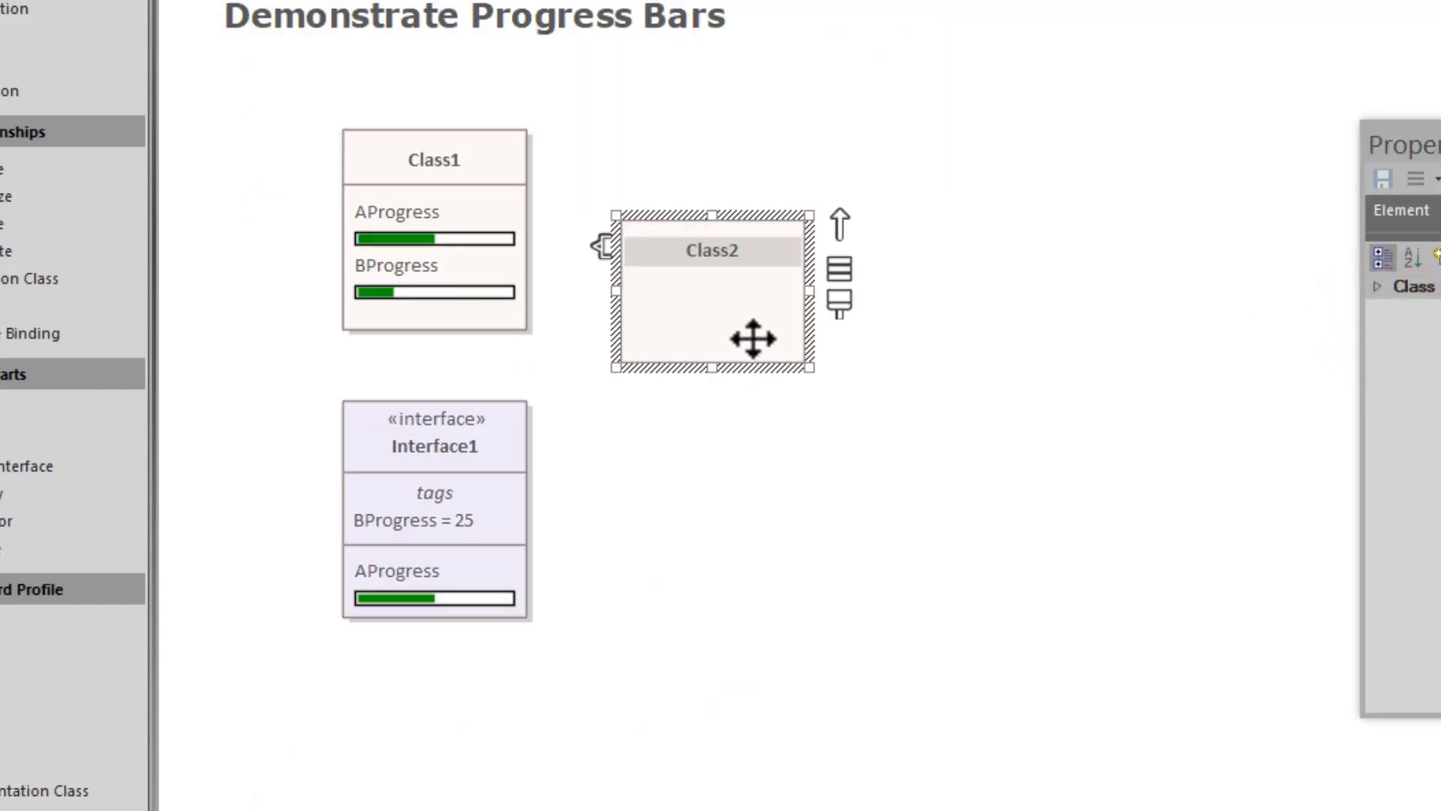
- Run Specialize > Scripts > Add Progress Bar on Class2 and check its AProgress tag of 0
click(725, 322)
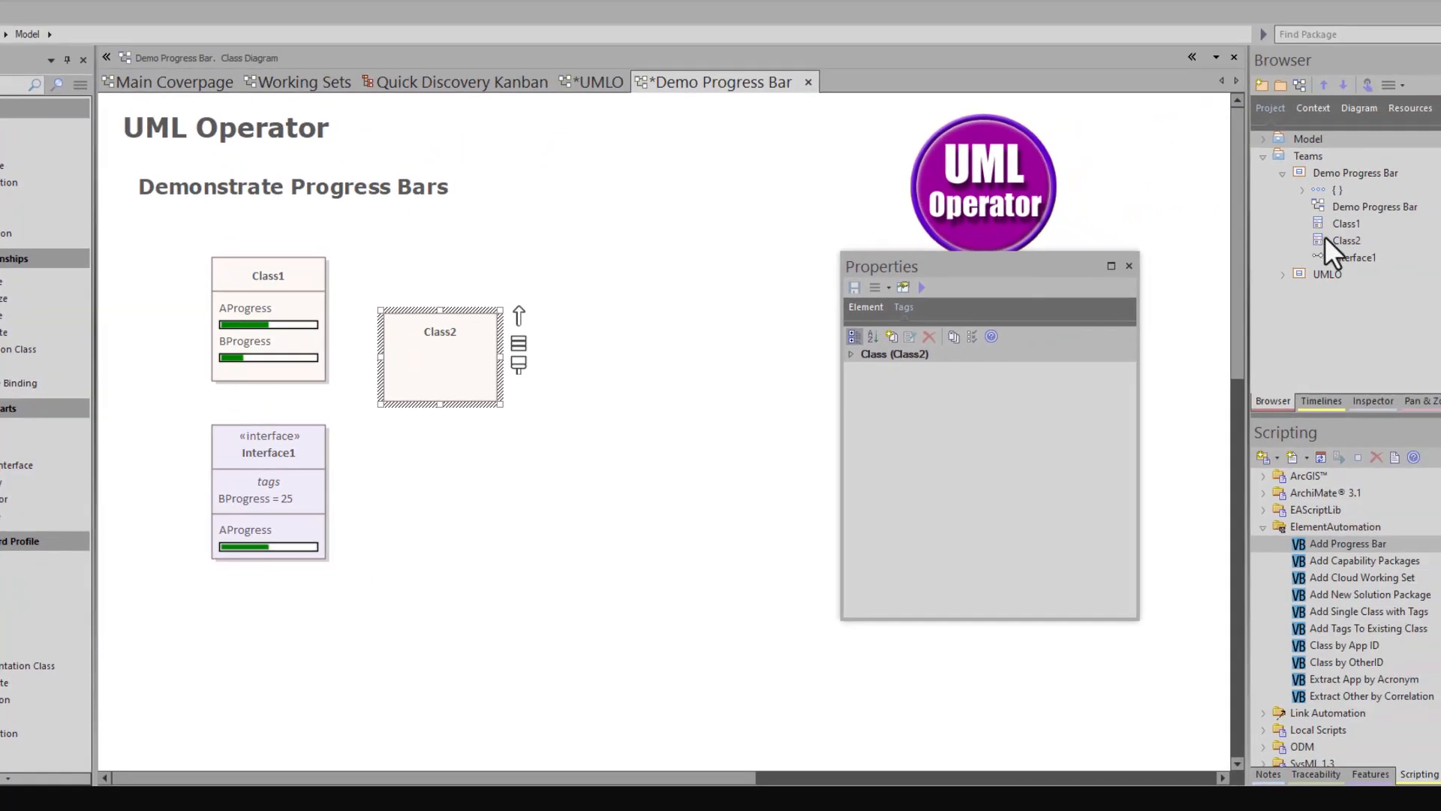
click(1326, 237)
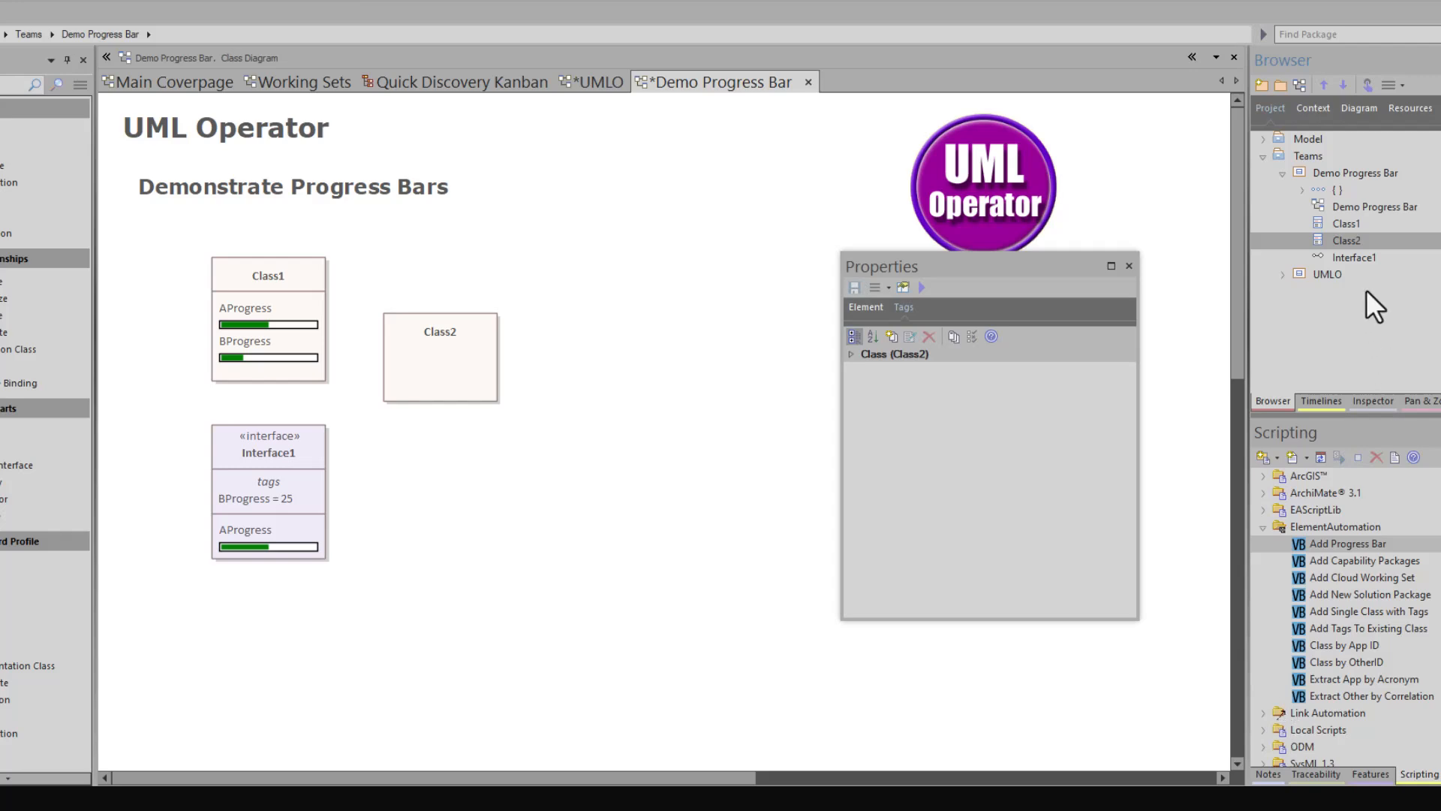
right_click(1345, 237)
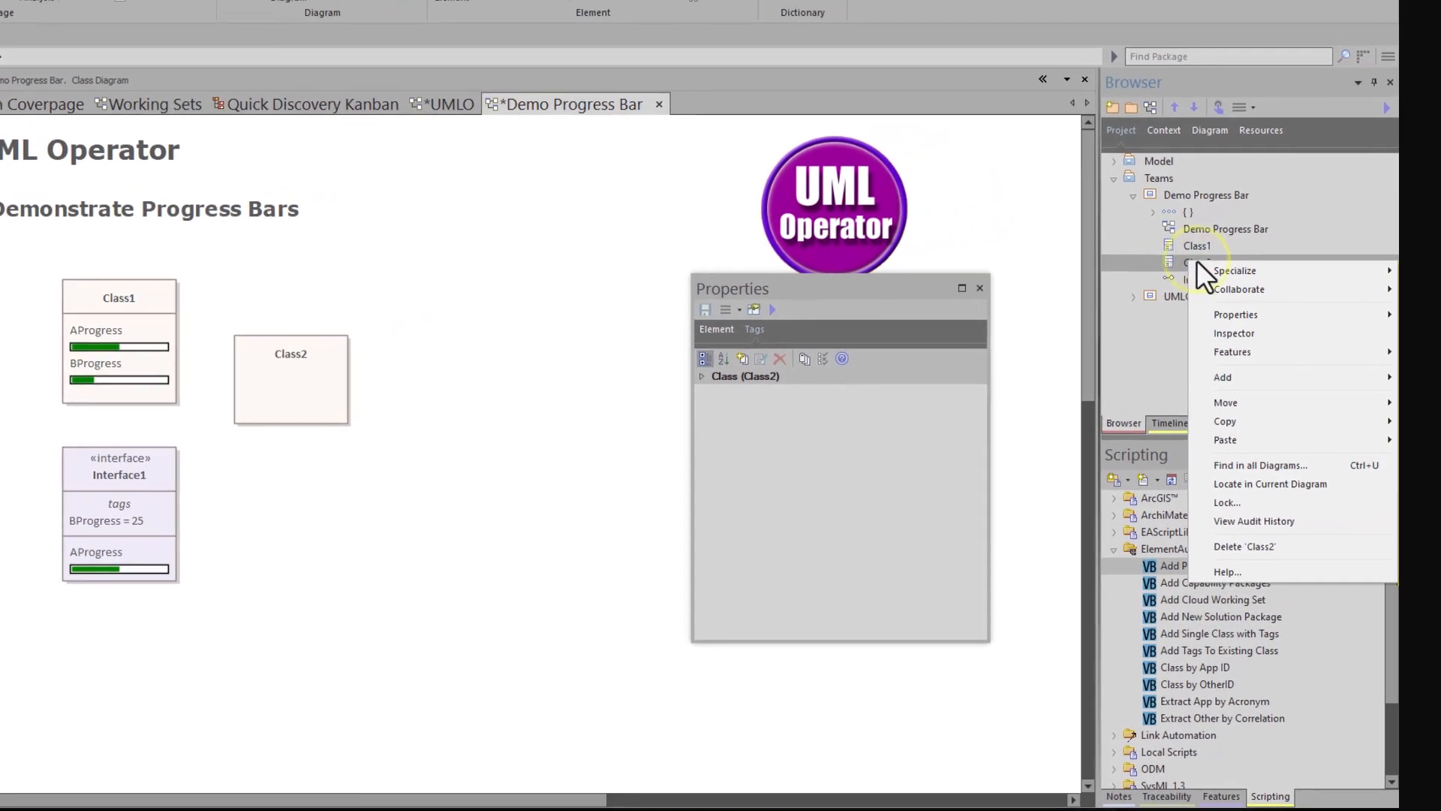
click(1195, 270)
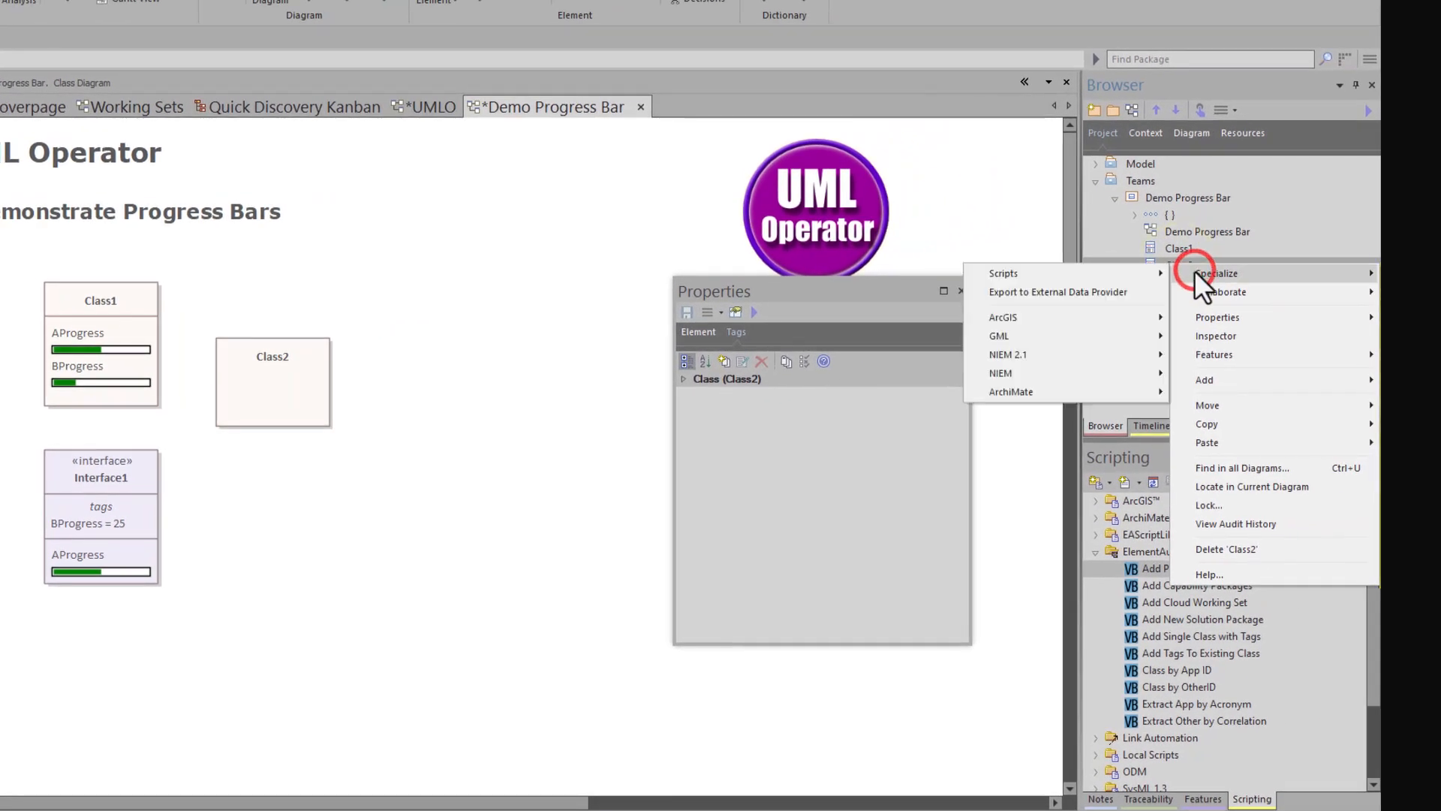
mouse_move(1079, 272)
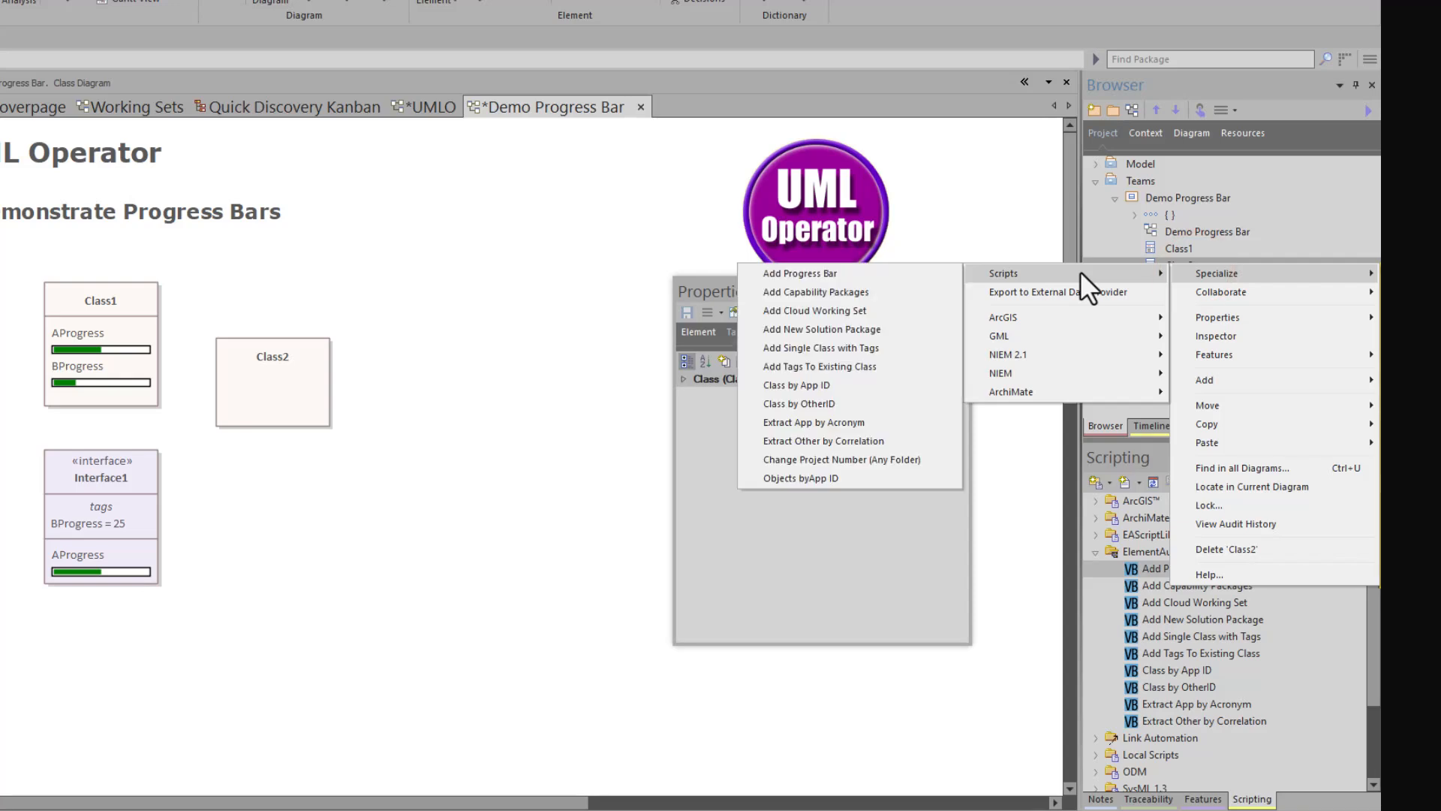
click(894, 267)
click(596, 369)
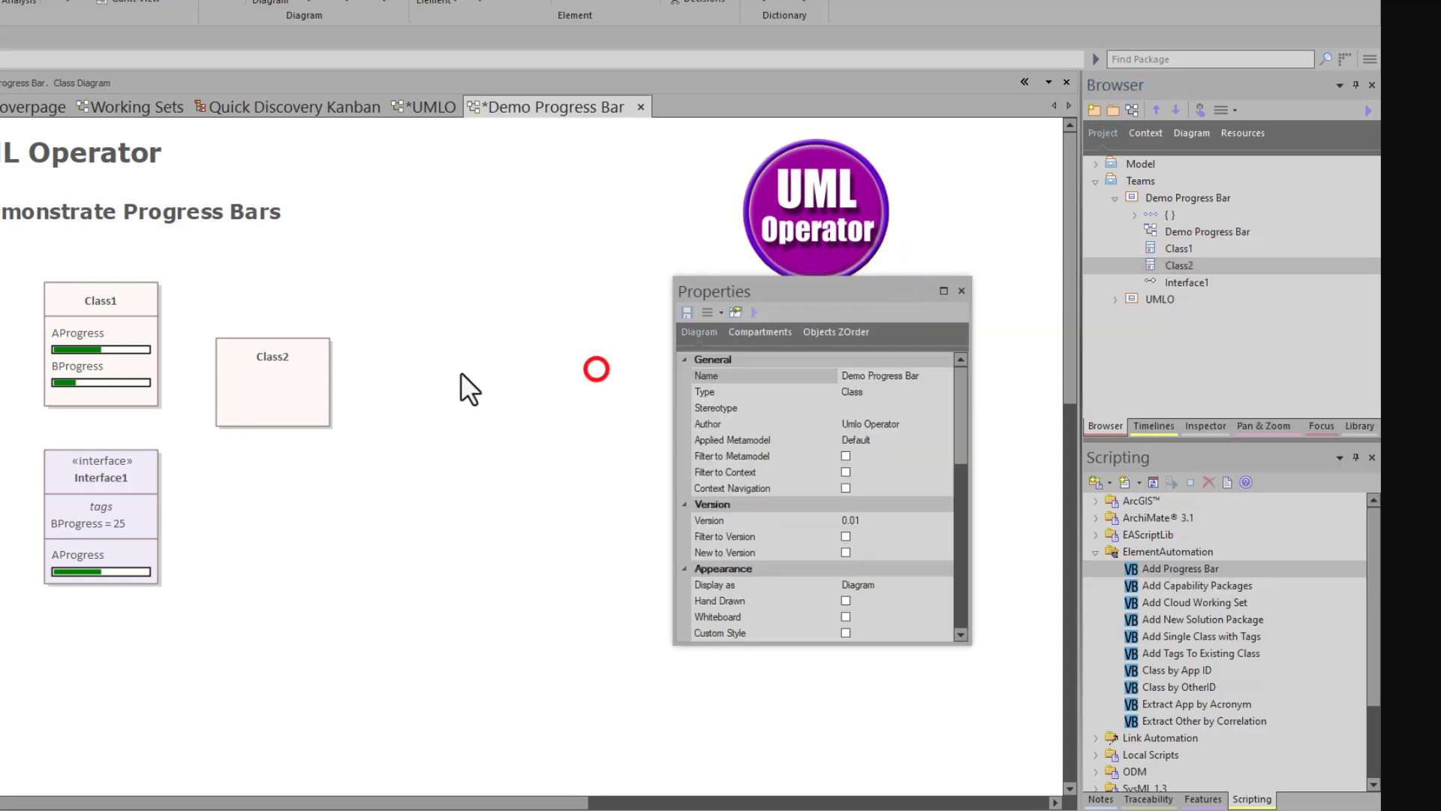
click(276, 394)
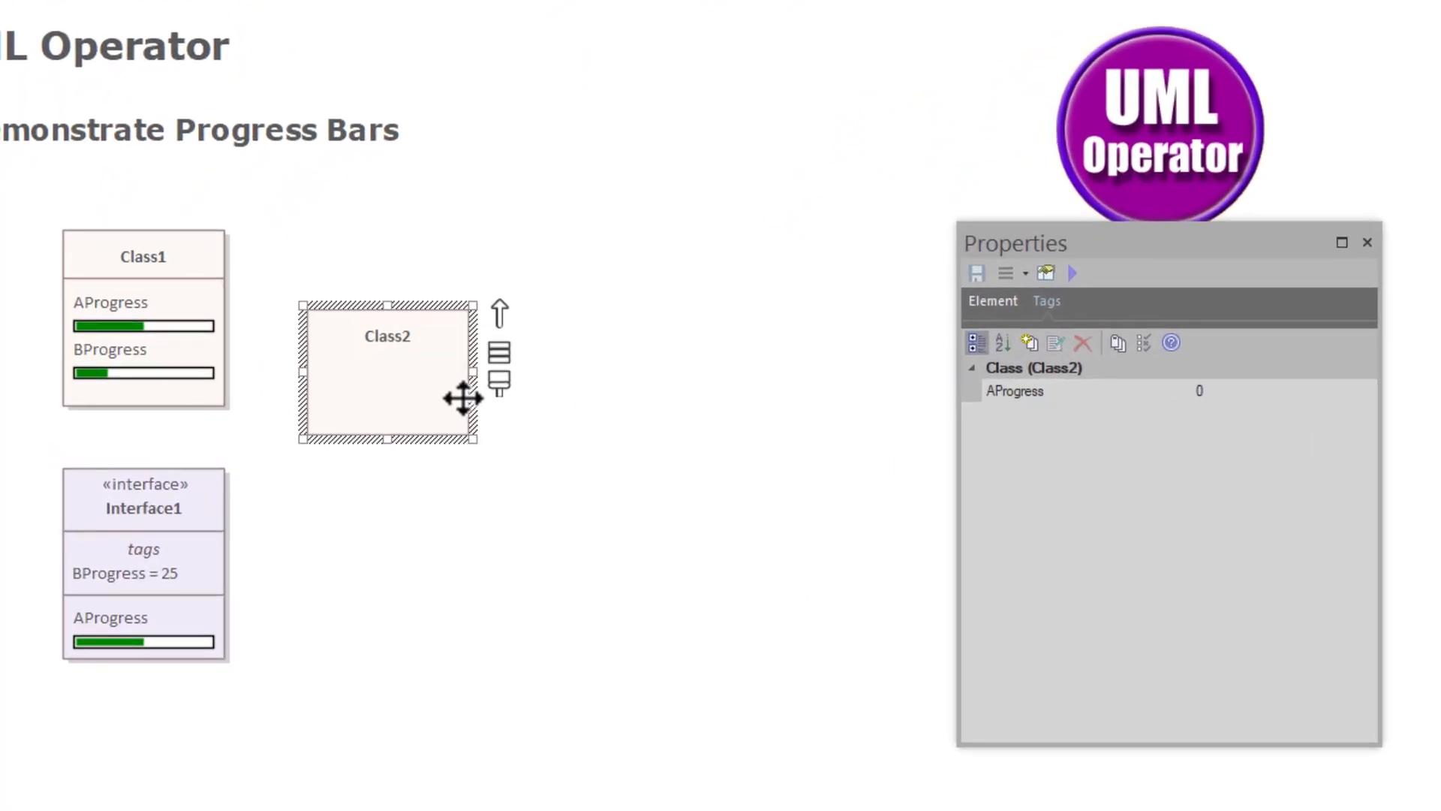
- Set Class2's AProgress tag value to 33 in the Tags list
click(566, 409)
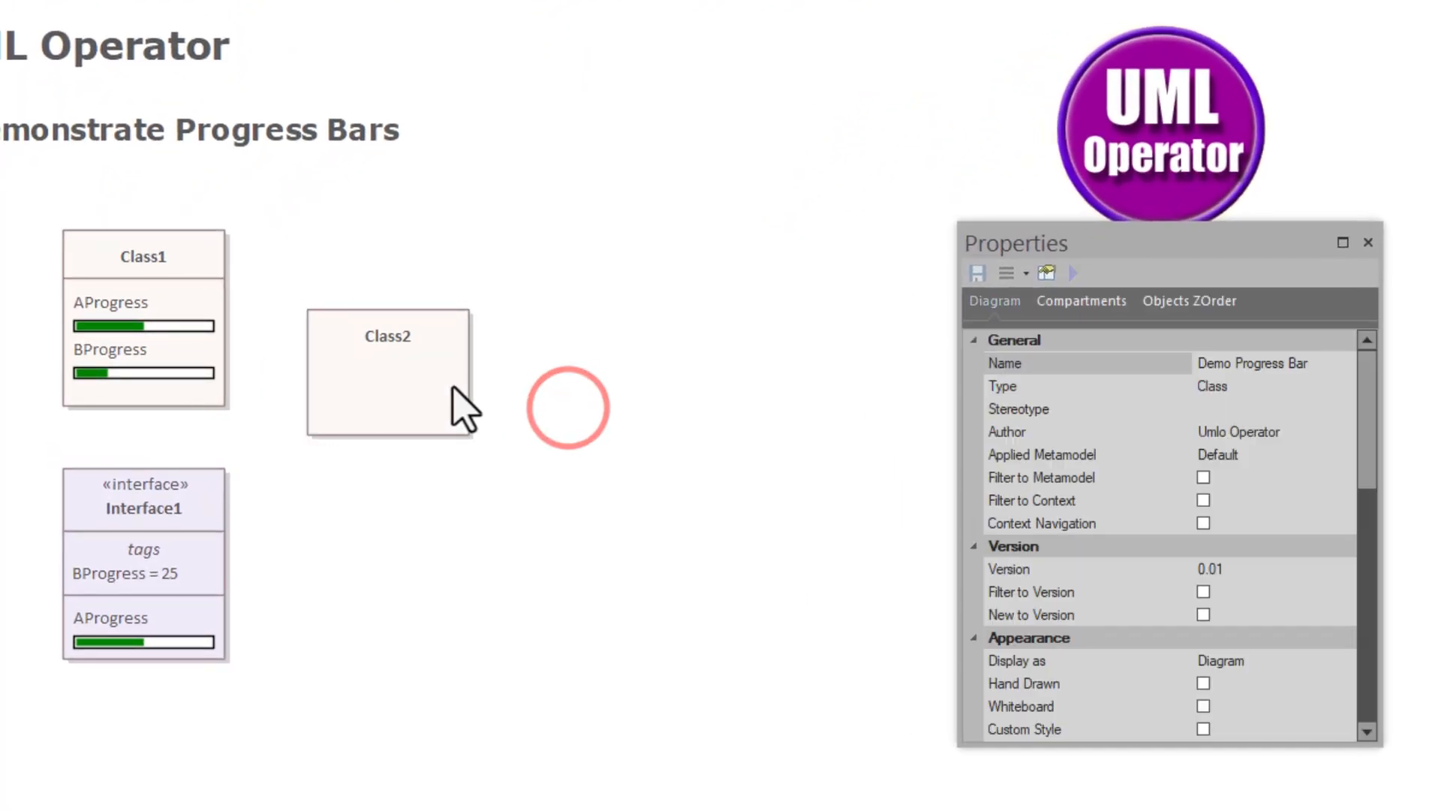
click(413, 382)
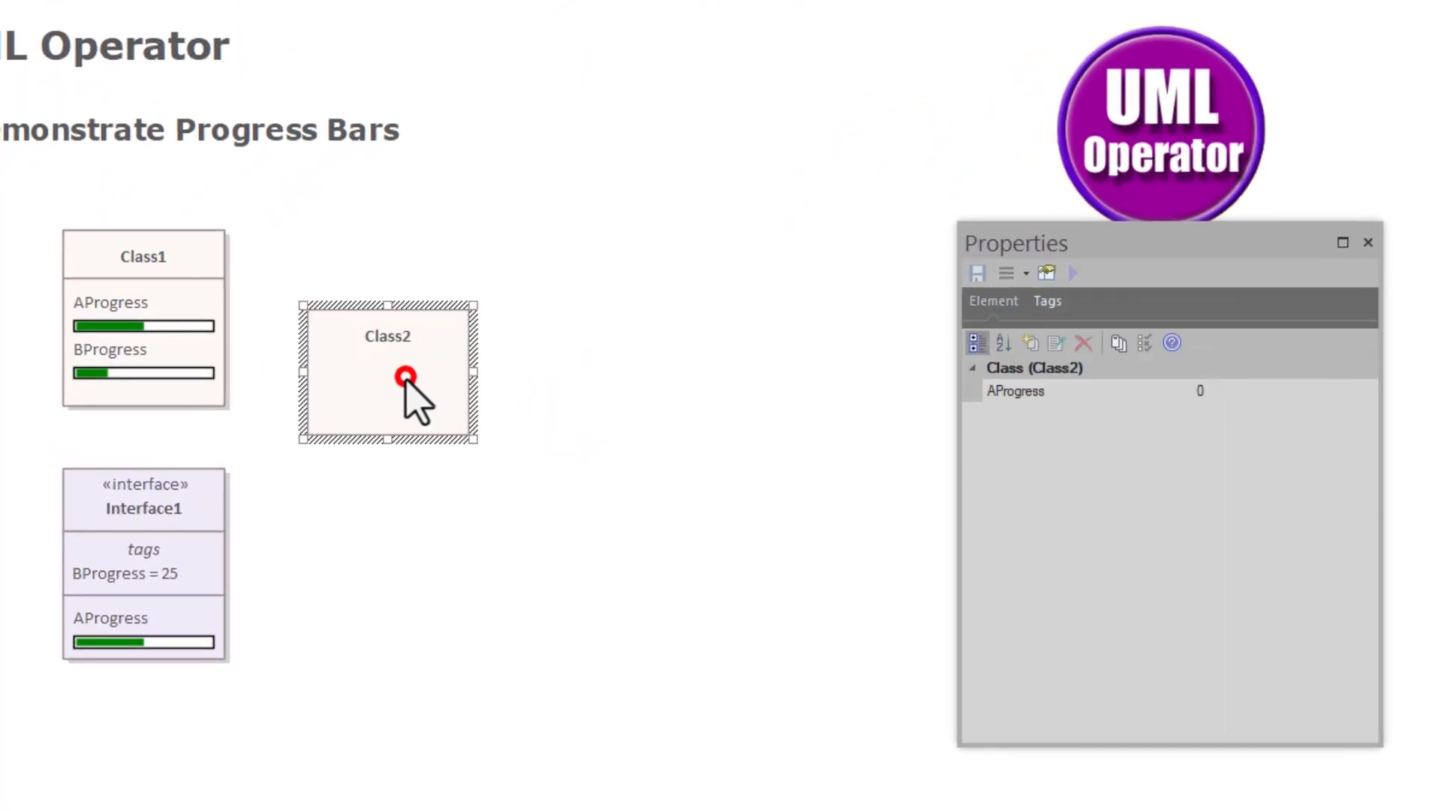
click(1038, 393)
click(1194, 388)
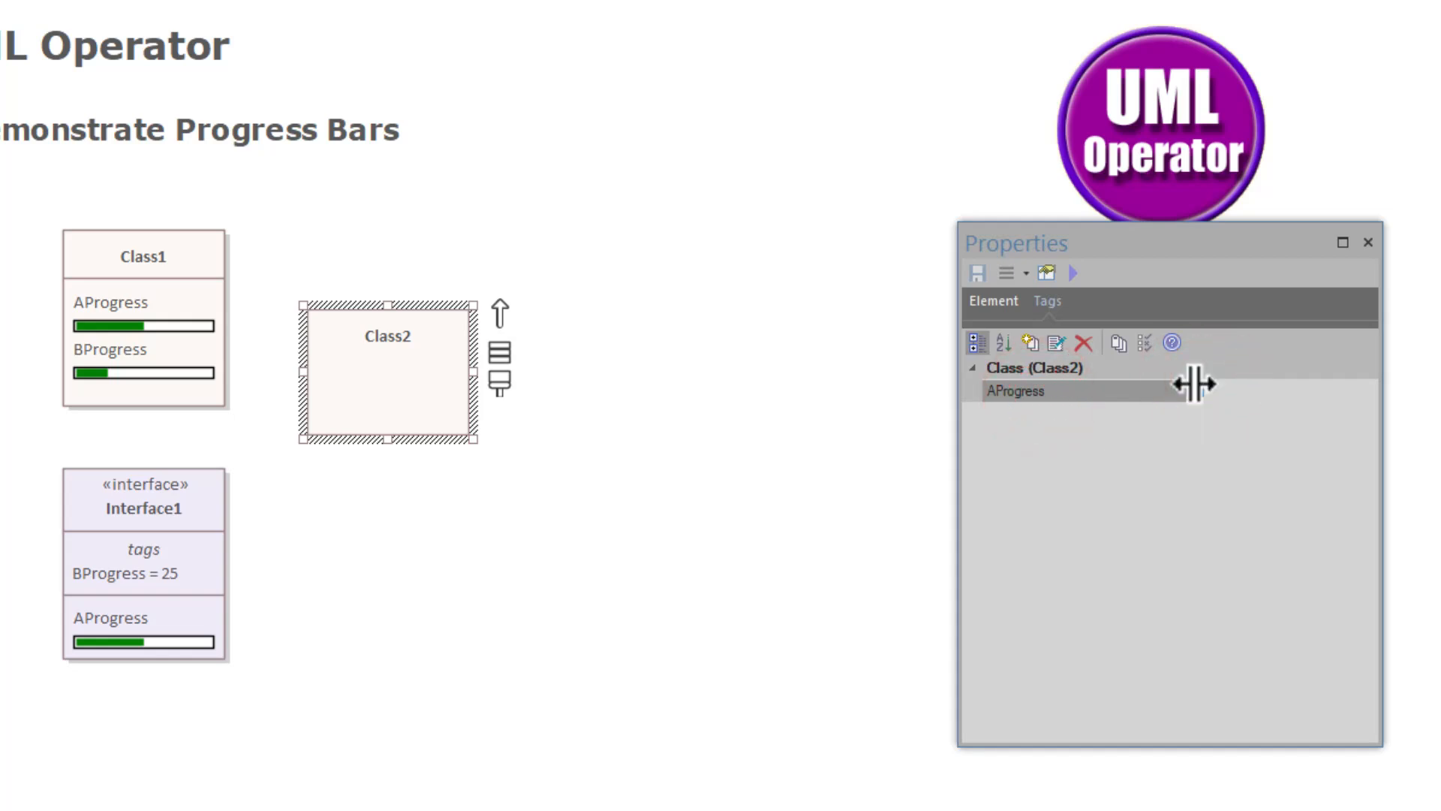
text(33)
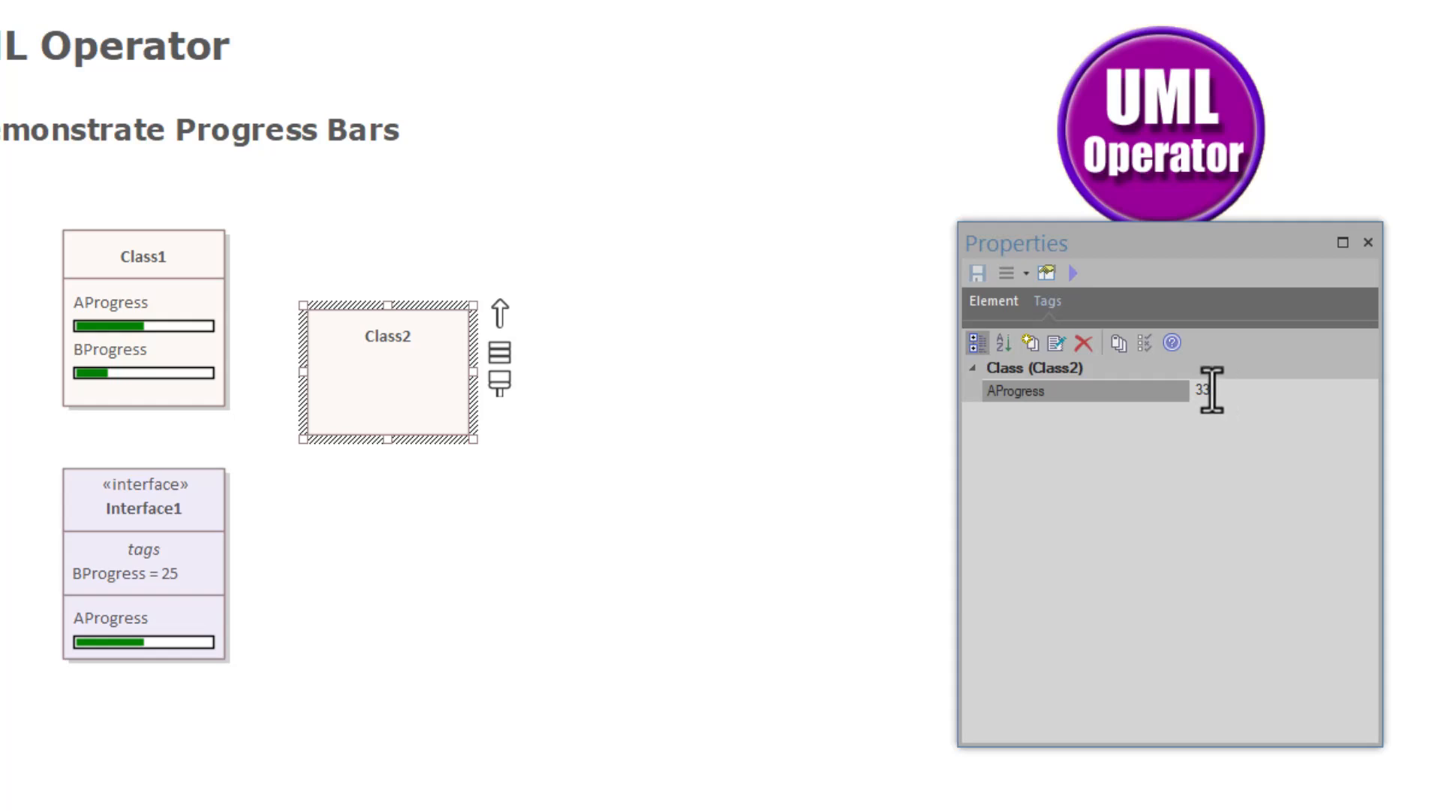
click(560, 440)
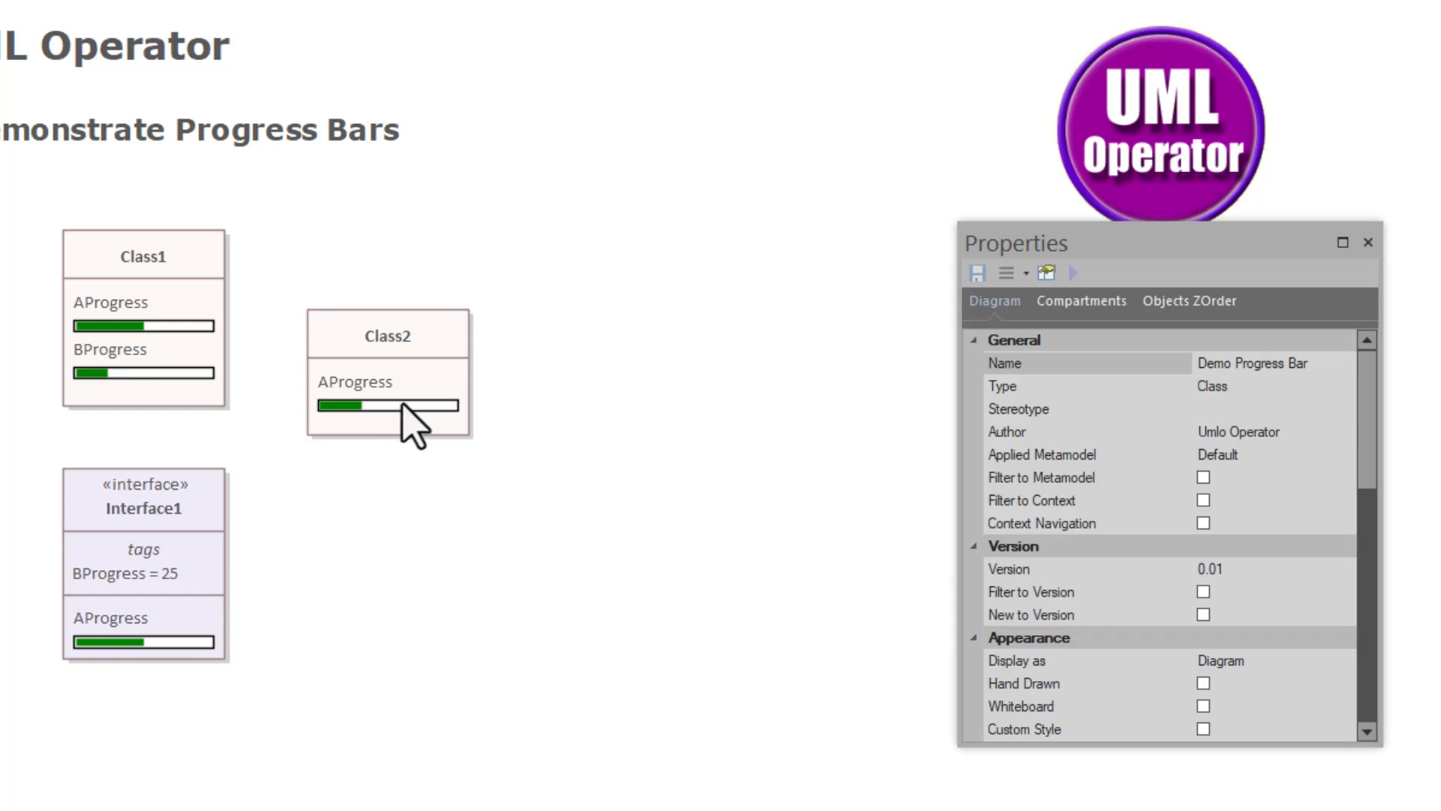
- Look over the diagram properties' Elements page, then cancel without changes
double_click(373, 468)
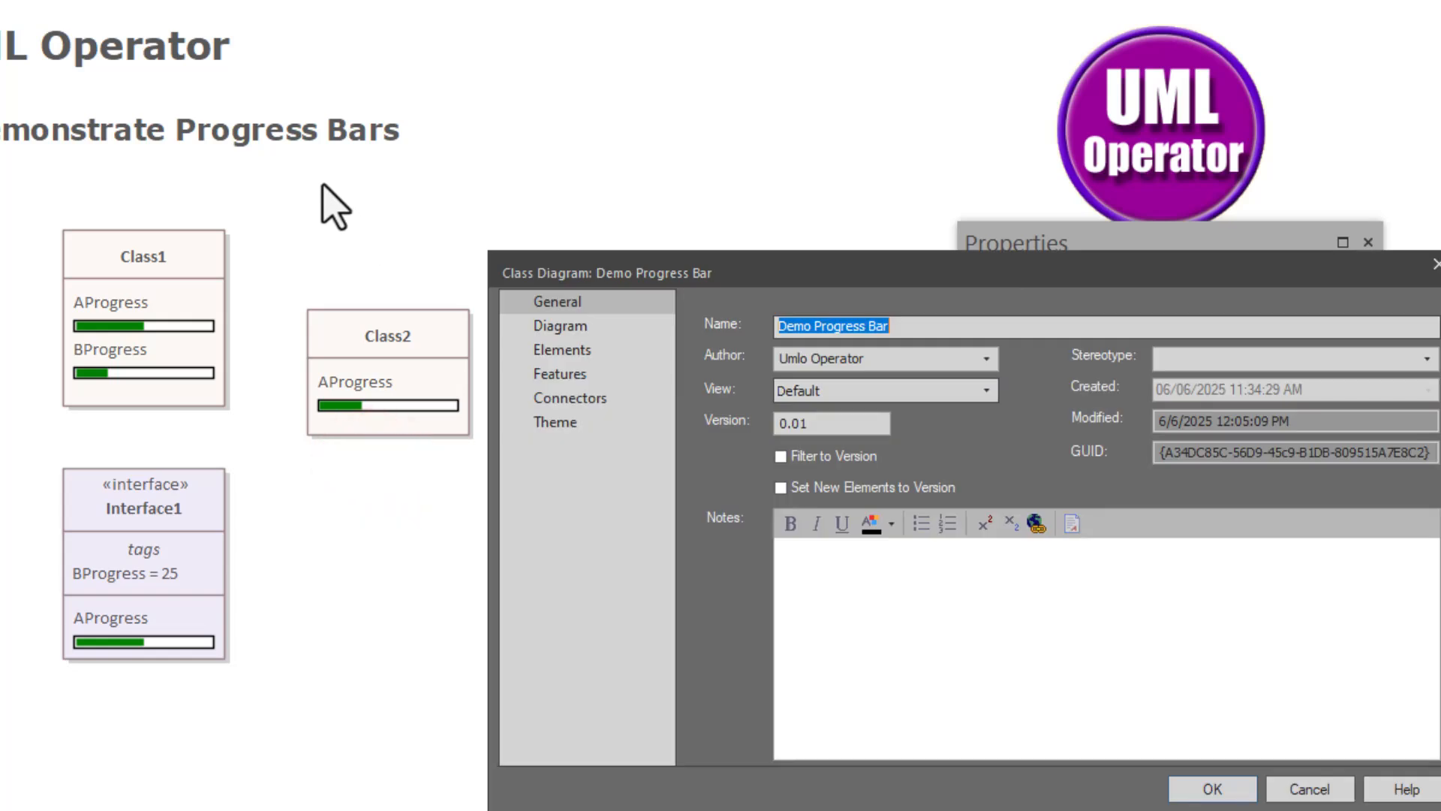
click(548, 351)
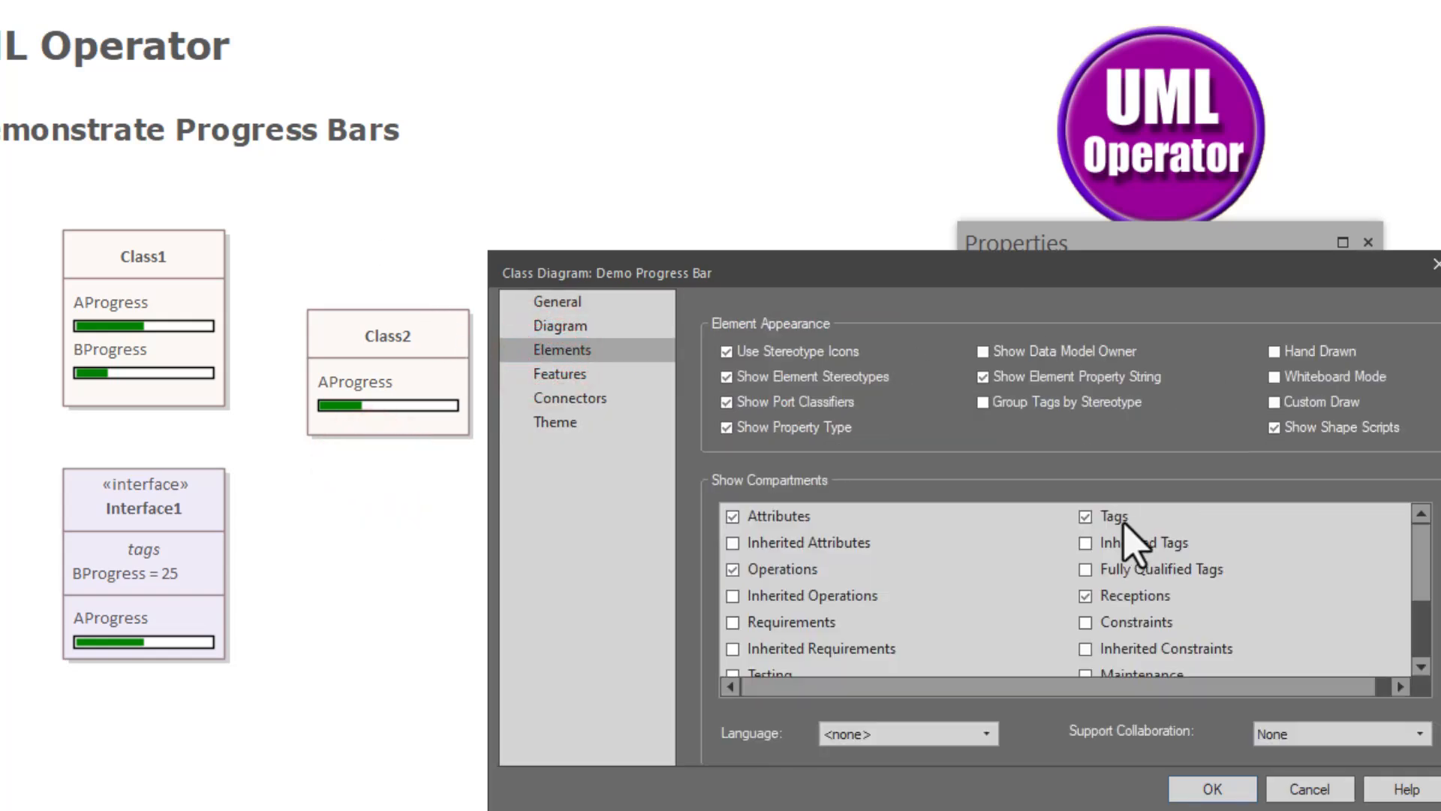
click(1310, 790)
- Turn on the Tags compartment for Class2 through Compartment Visibility
right_click(379, 368)
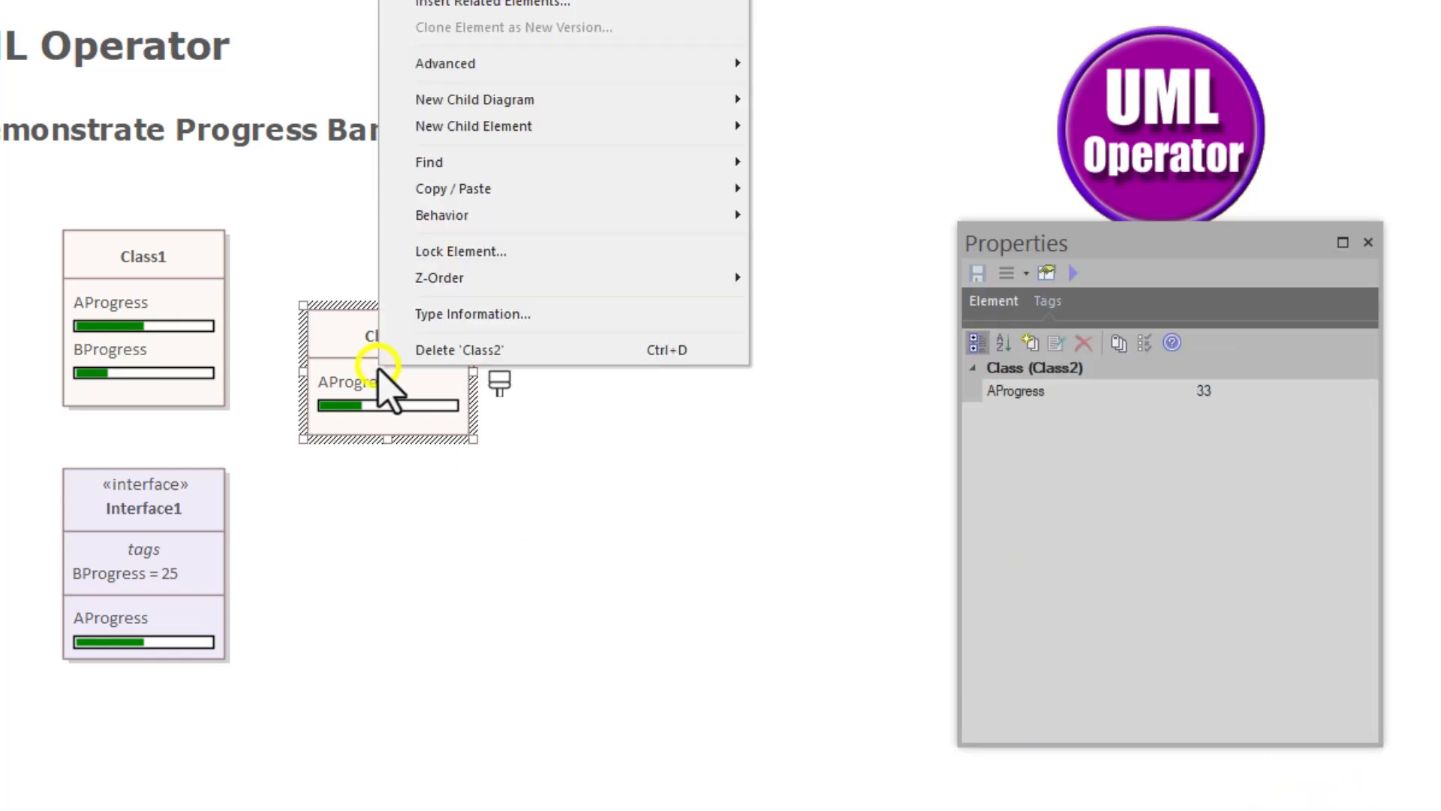
click(481, 0)
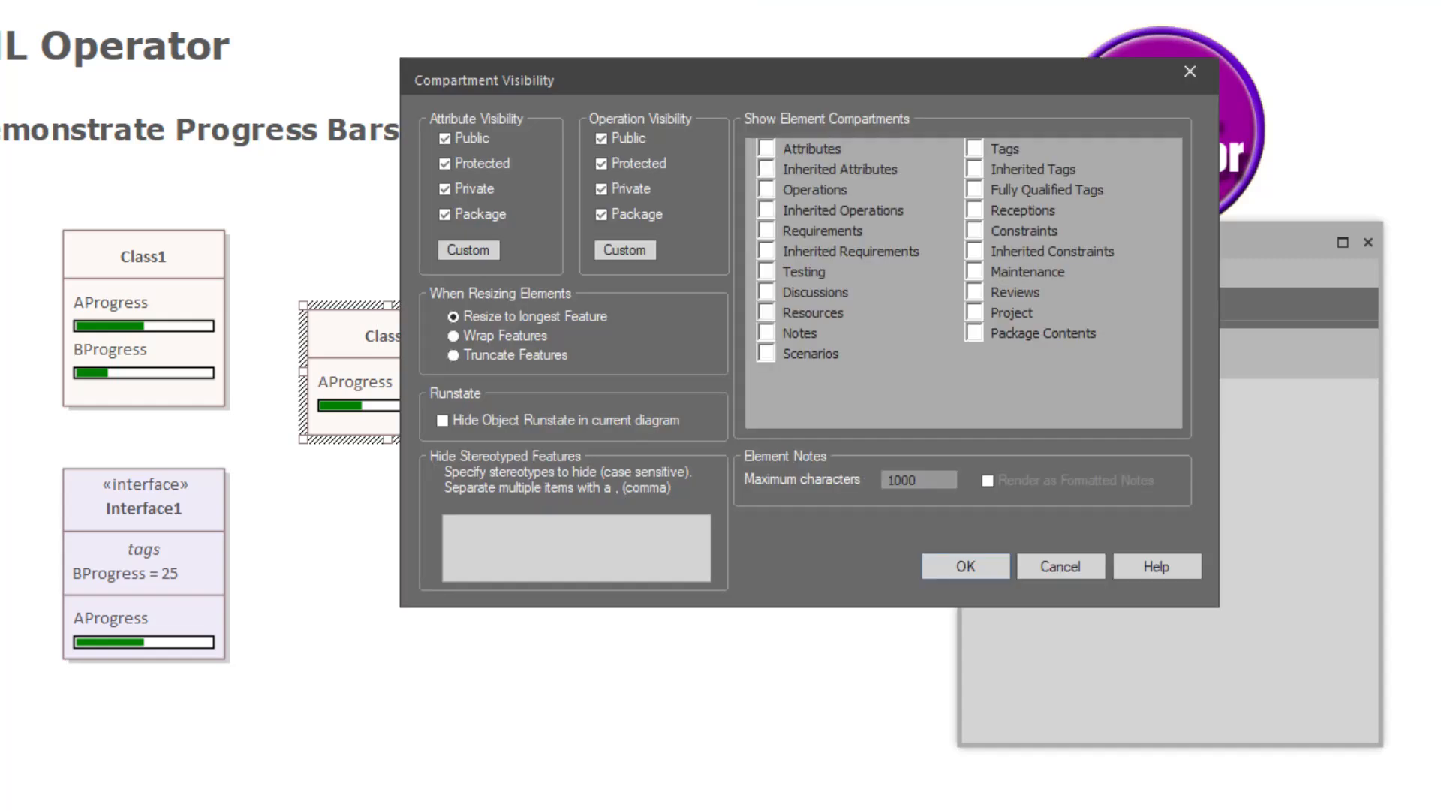
click(972, 148)
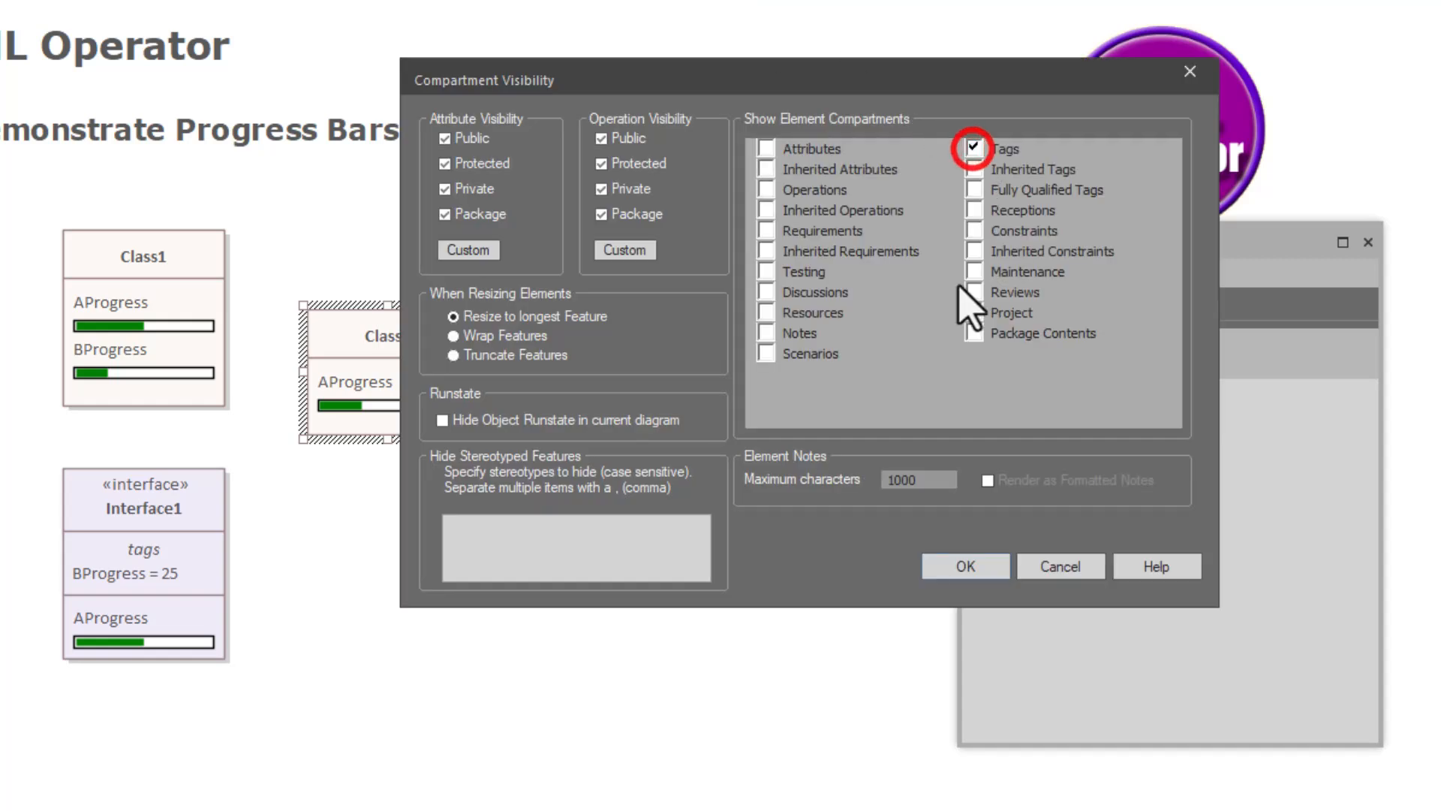
click(966, 570)
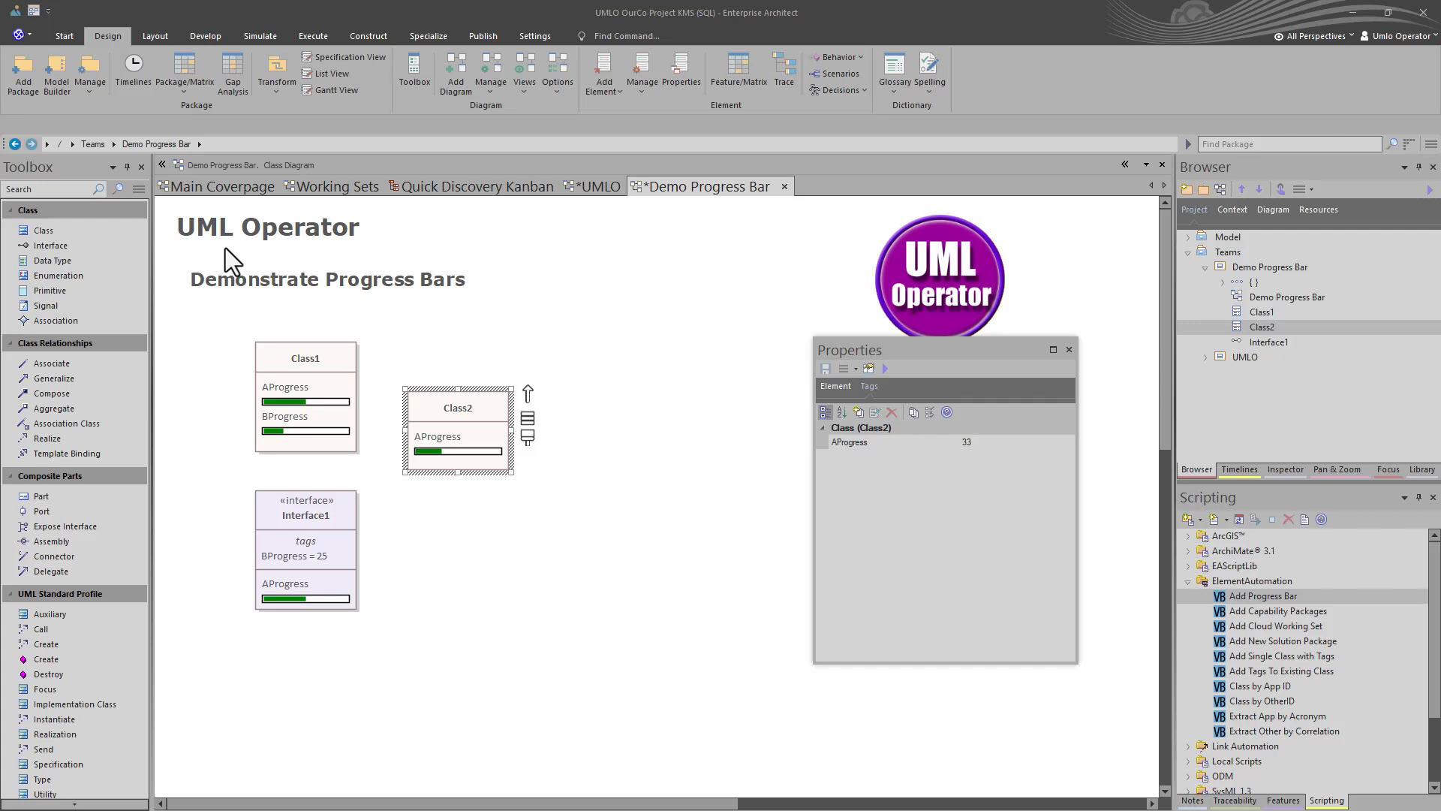
- Switch to a User Layout workspace, clear the diagram selection and save with Ctrl+S
click(35, 12)
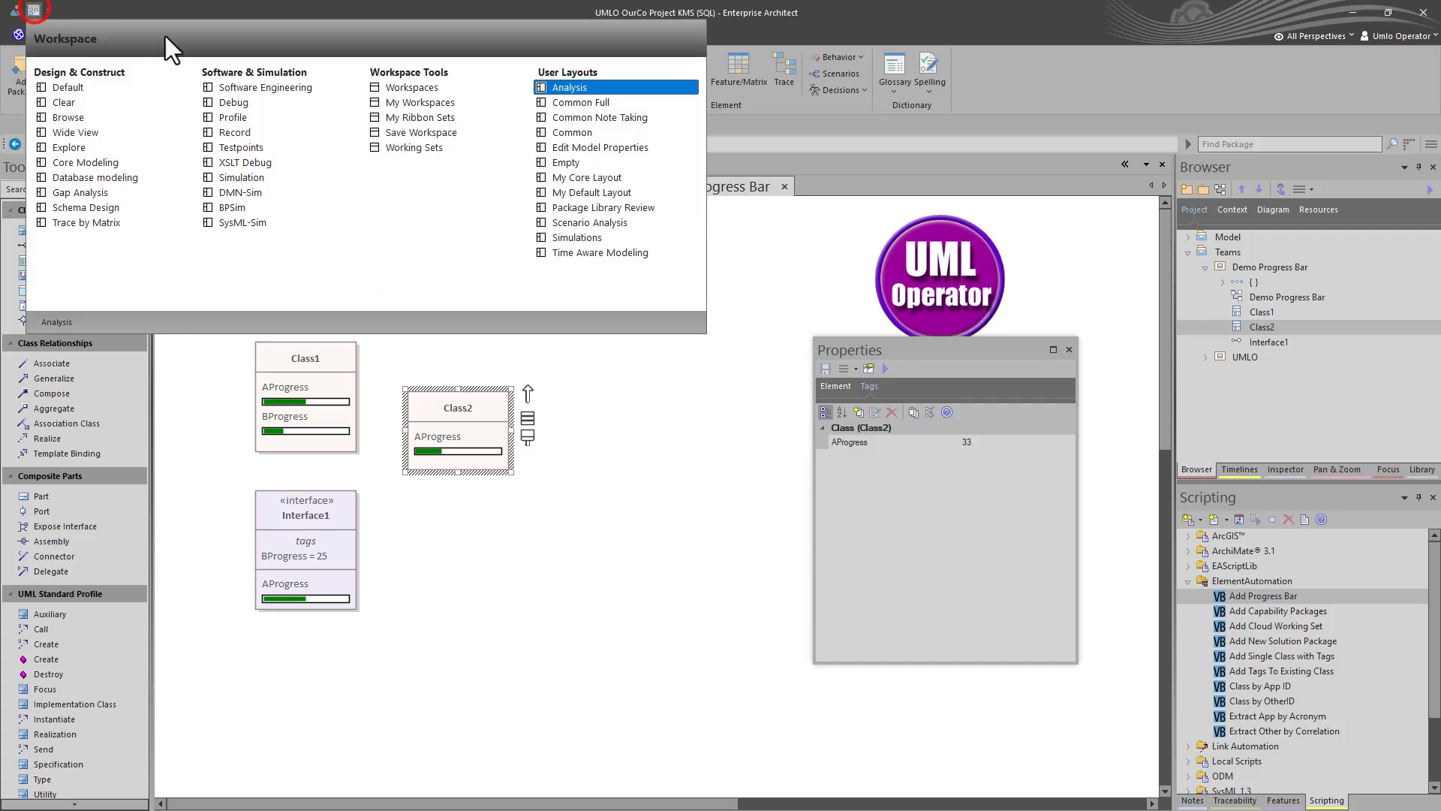
click(580, 96)
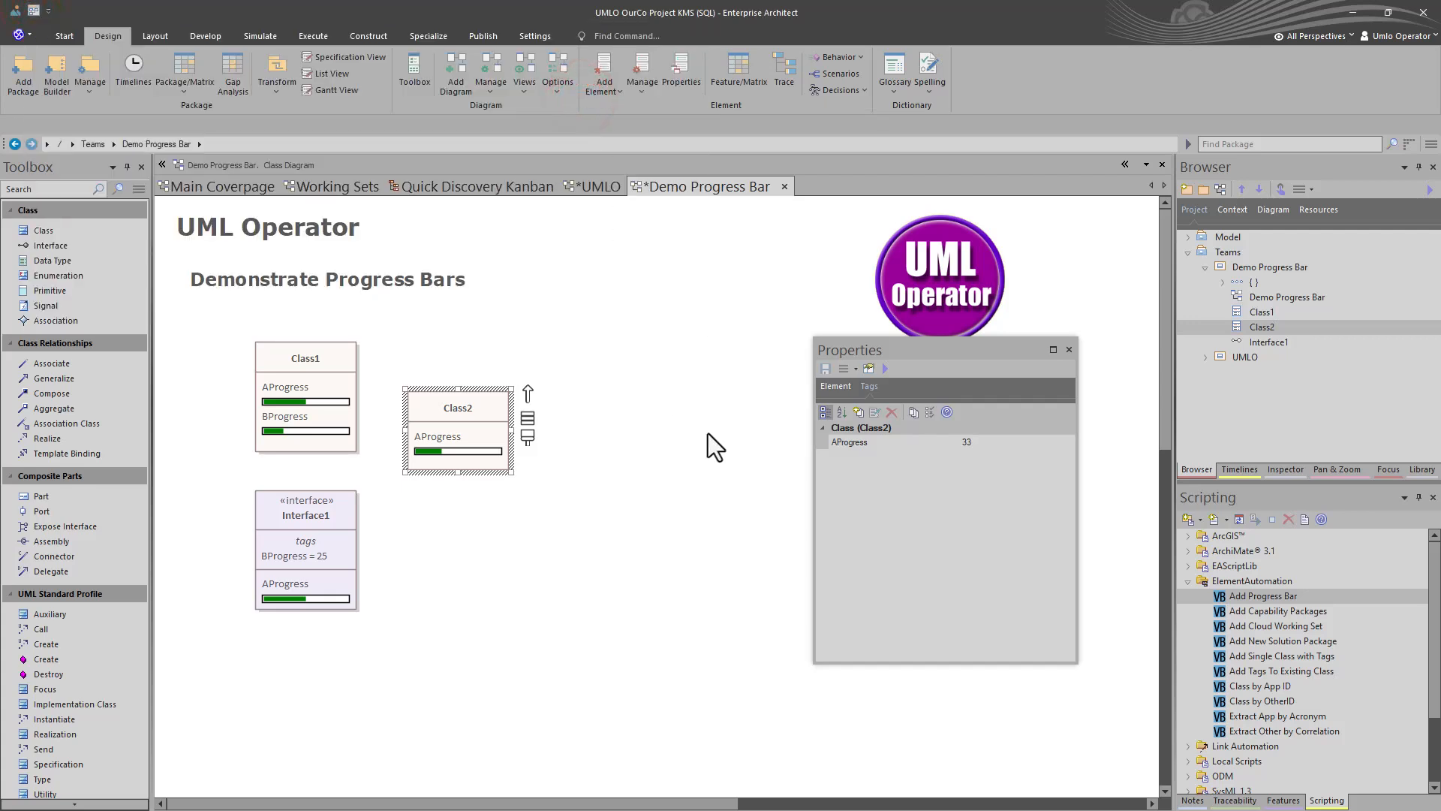
click(632, 475)
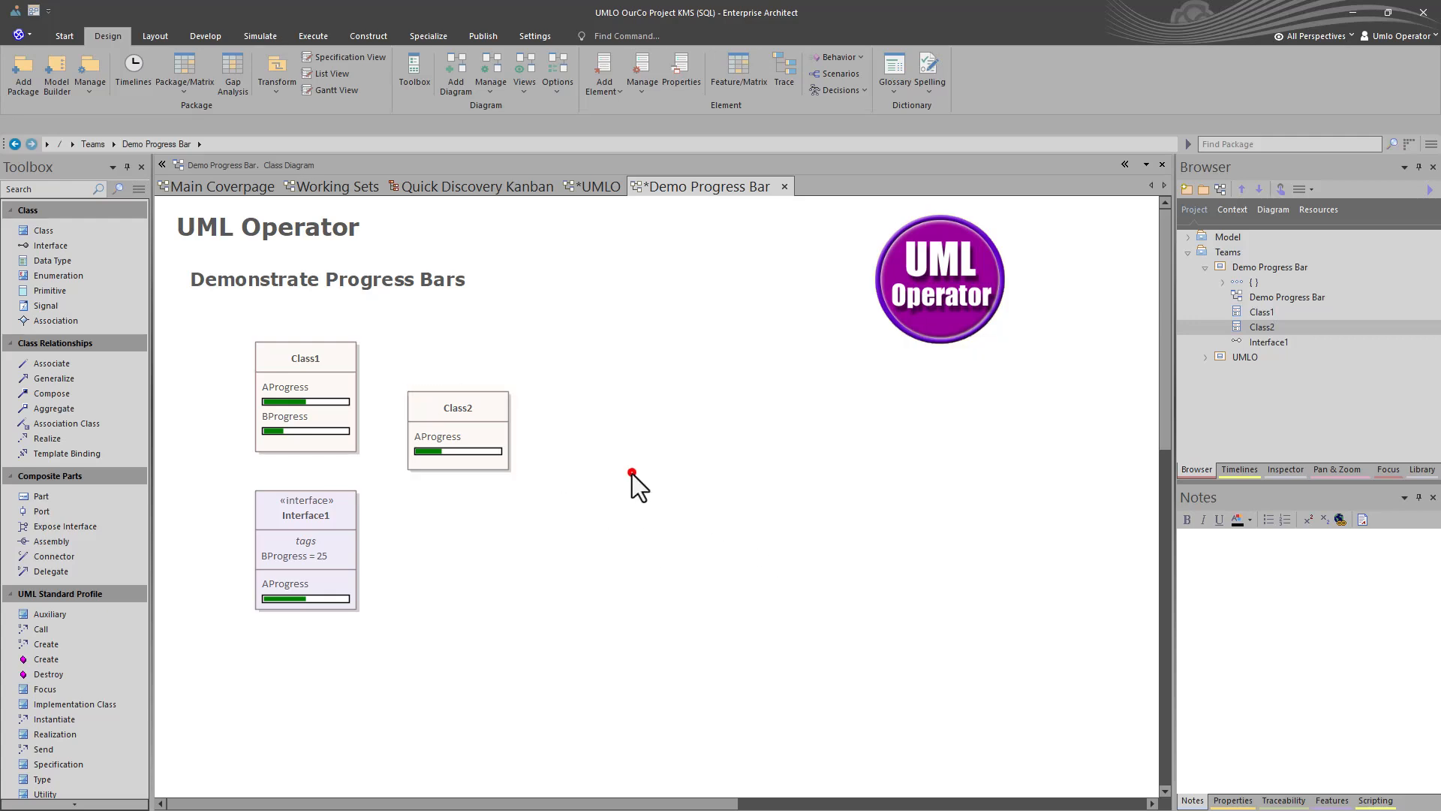
click(188, 235)
scroll(186, 225, up, 3)
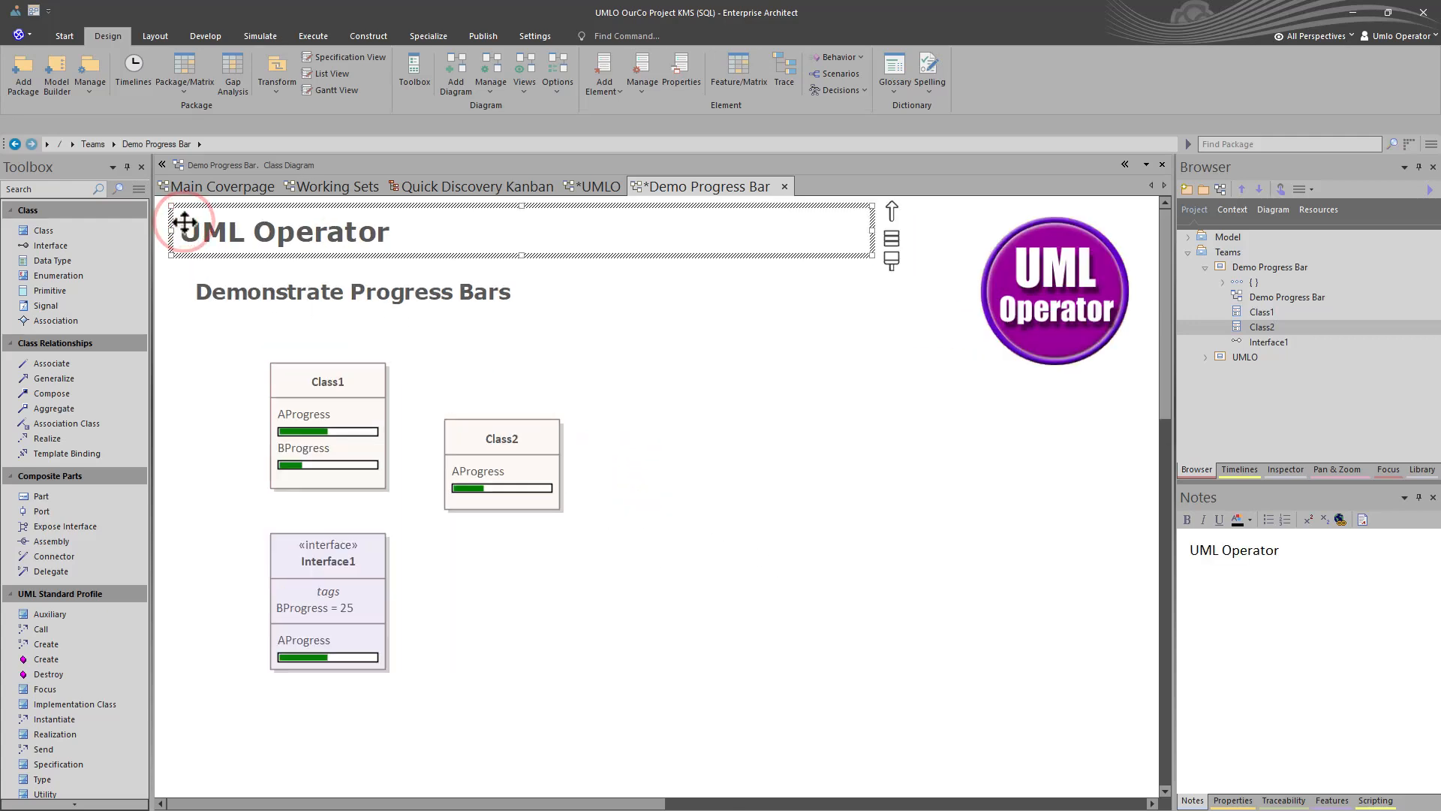
click(812, 477)
key(ctrl+s)
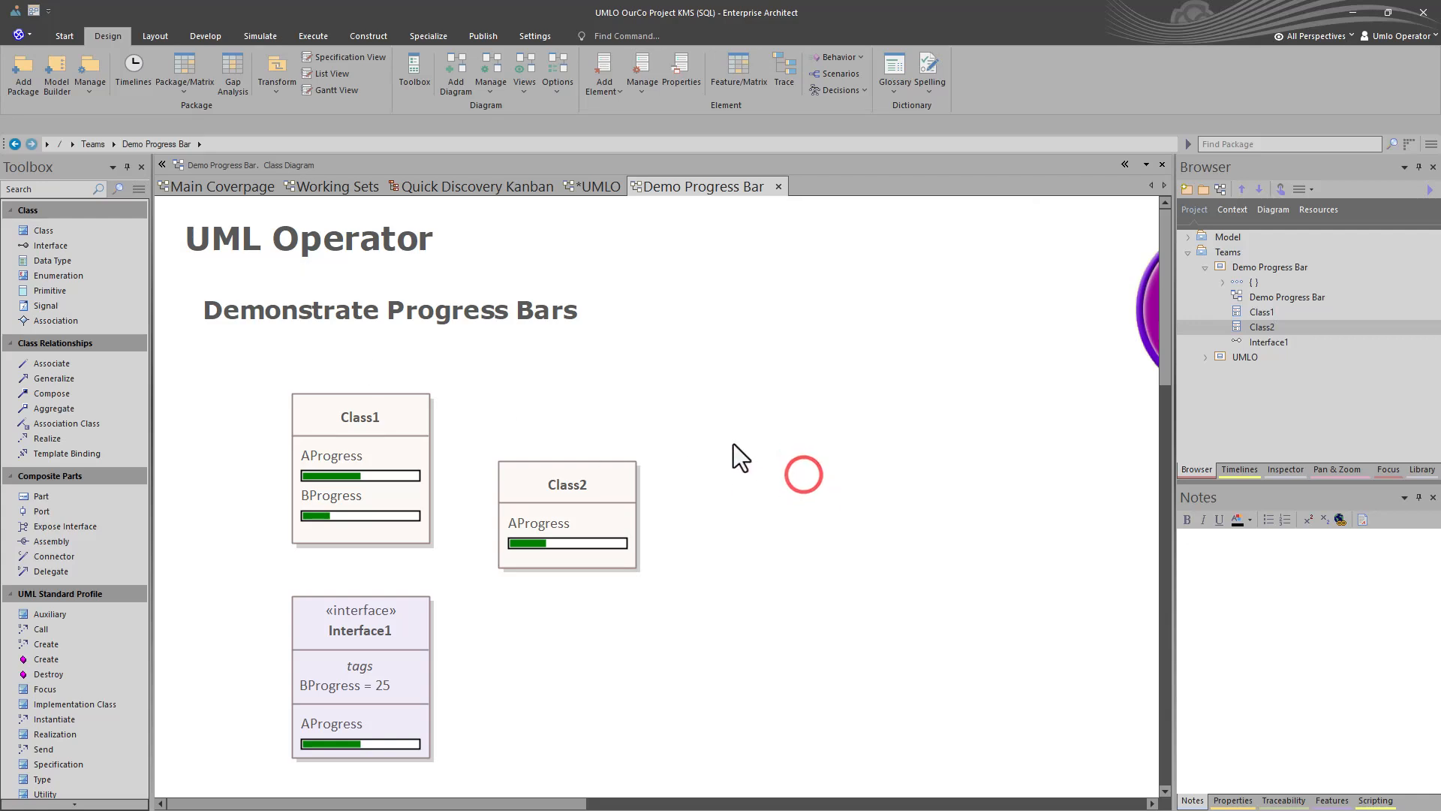
- Switch the Demo Progress Bar diagram to its Gantt view
right_click(677, 419)
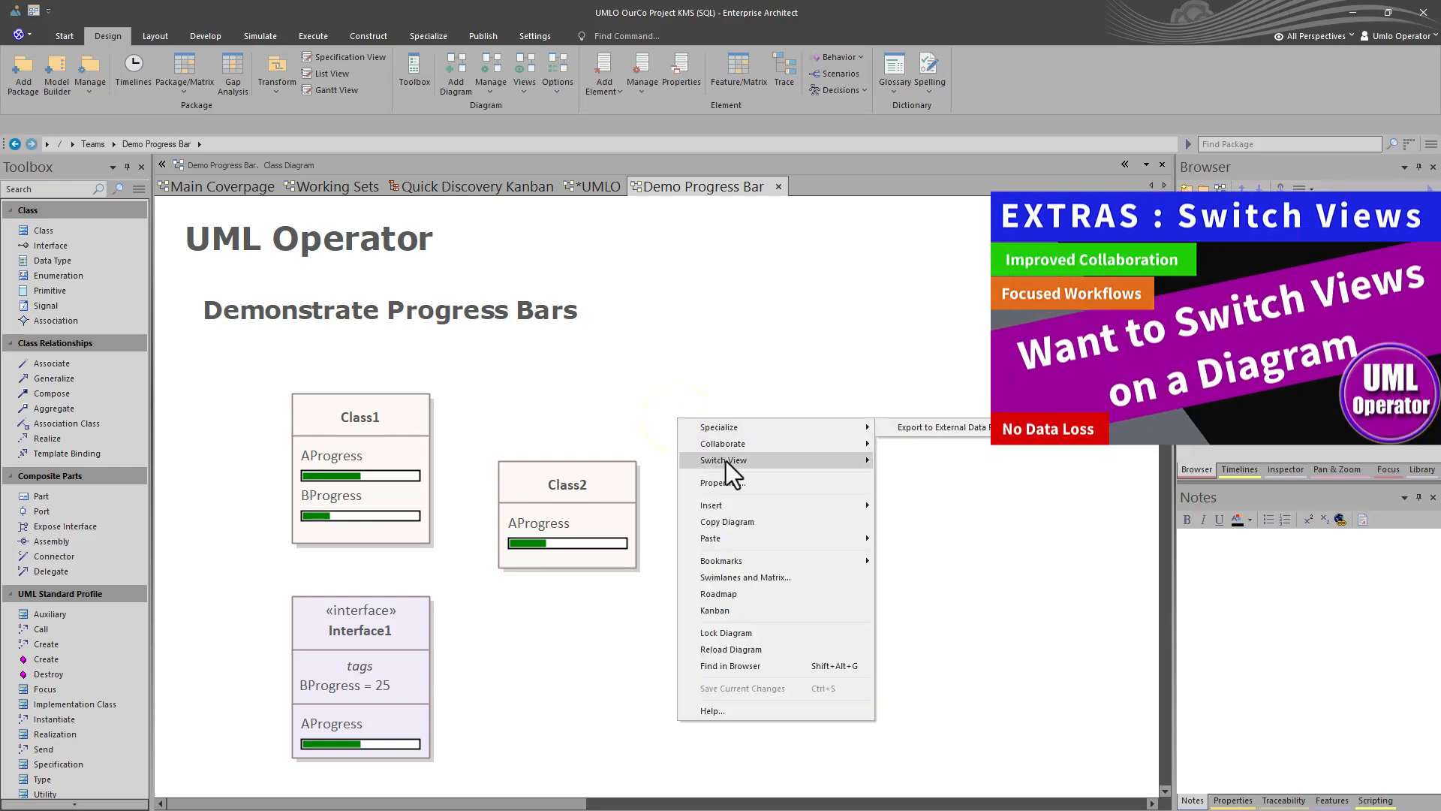
mouse_move(727, 461)
click(940, 478)
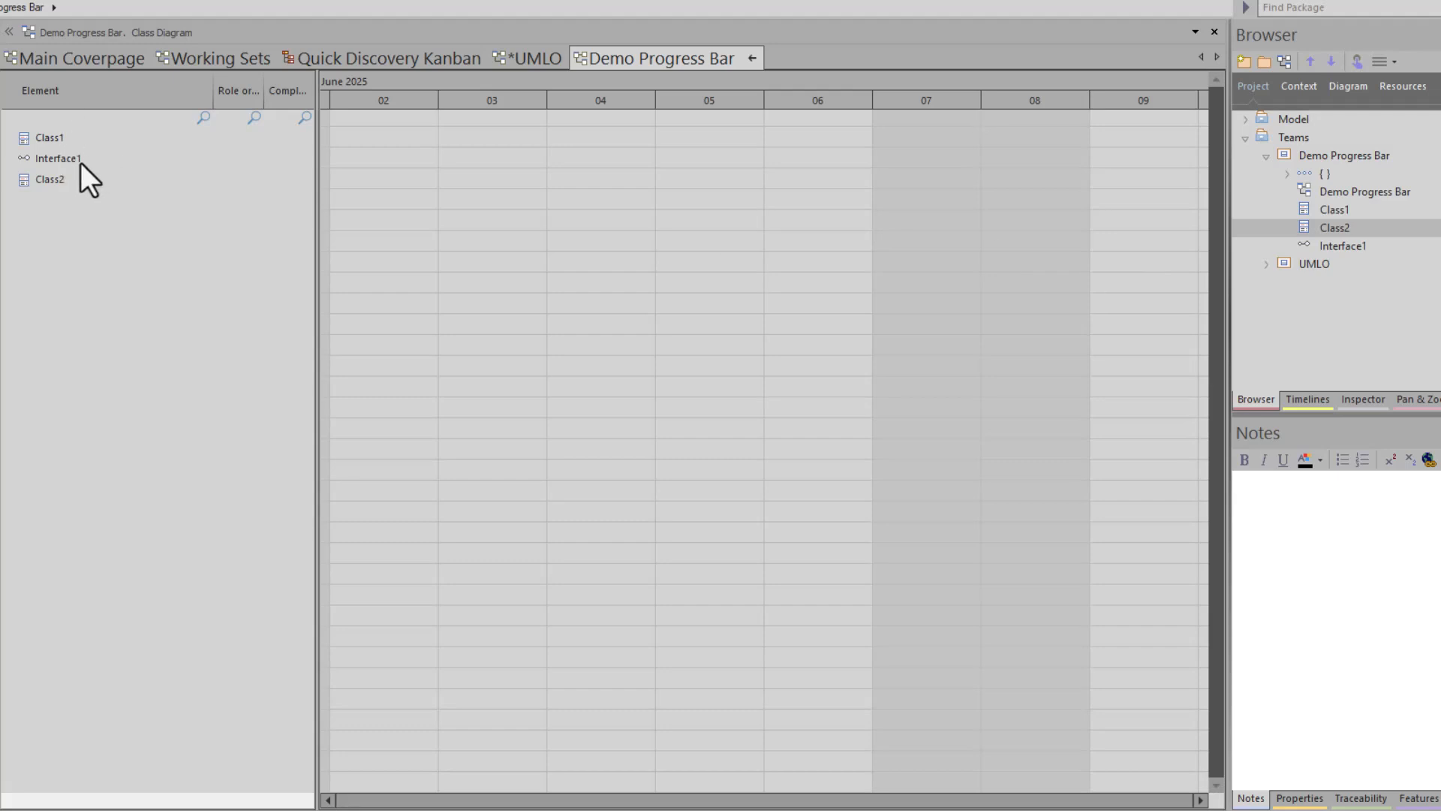
- Assign a resource to Class1 with the role Solution Architect
right_click(45, 141)
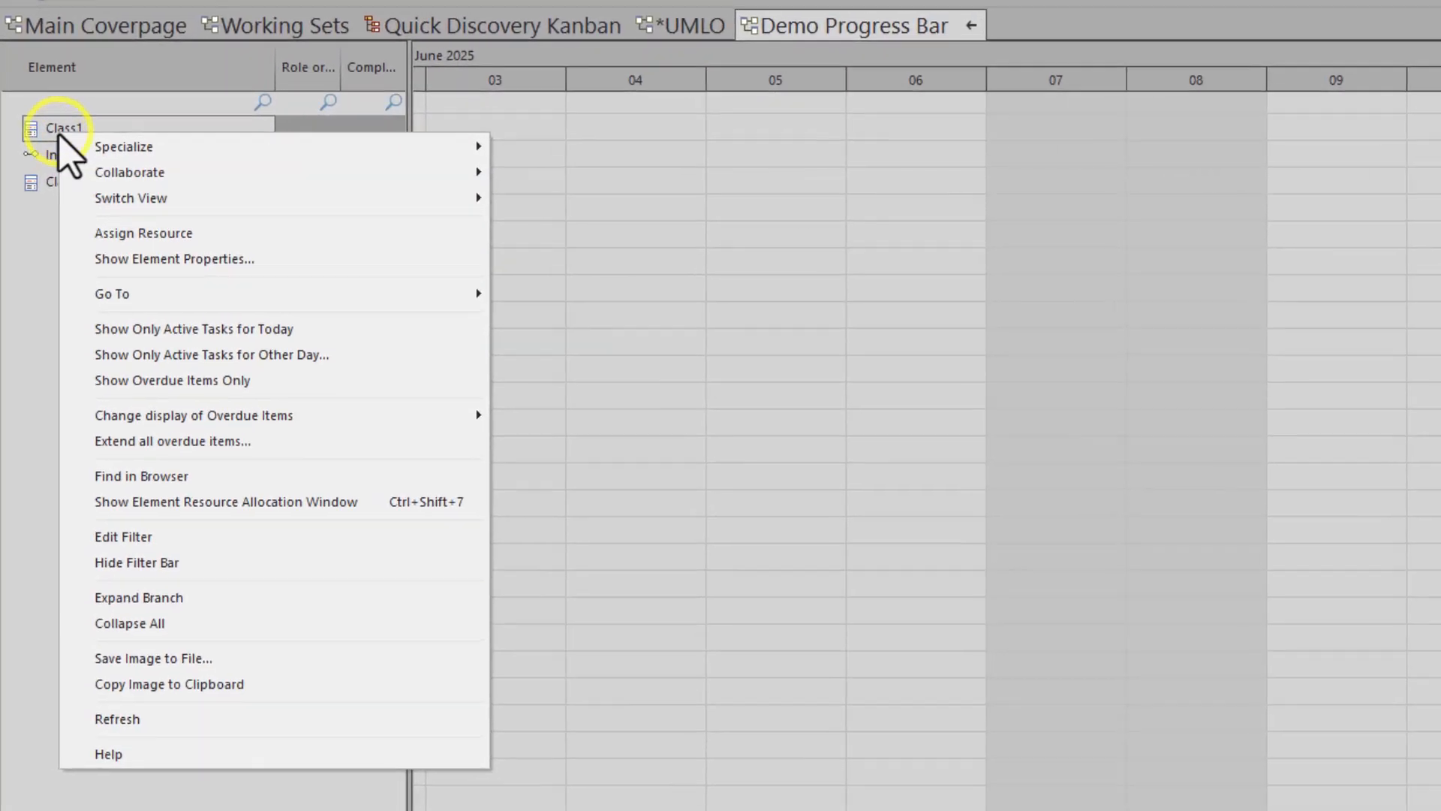
click(124, 233)
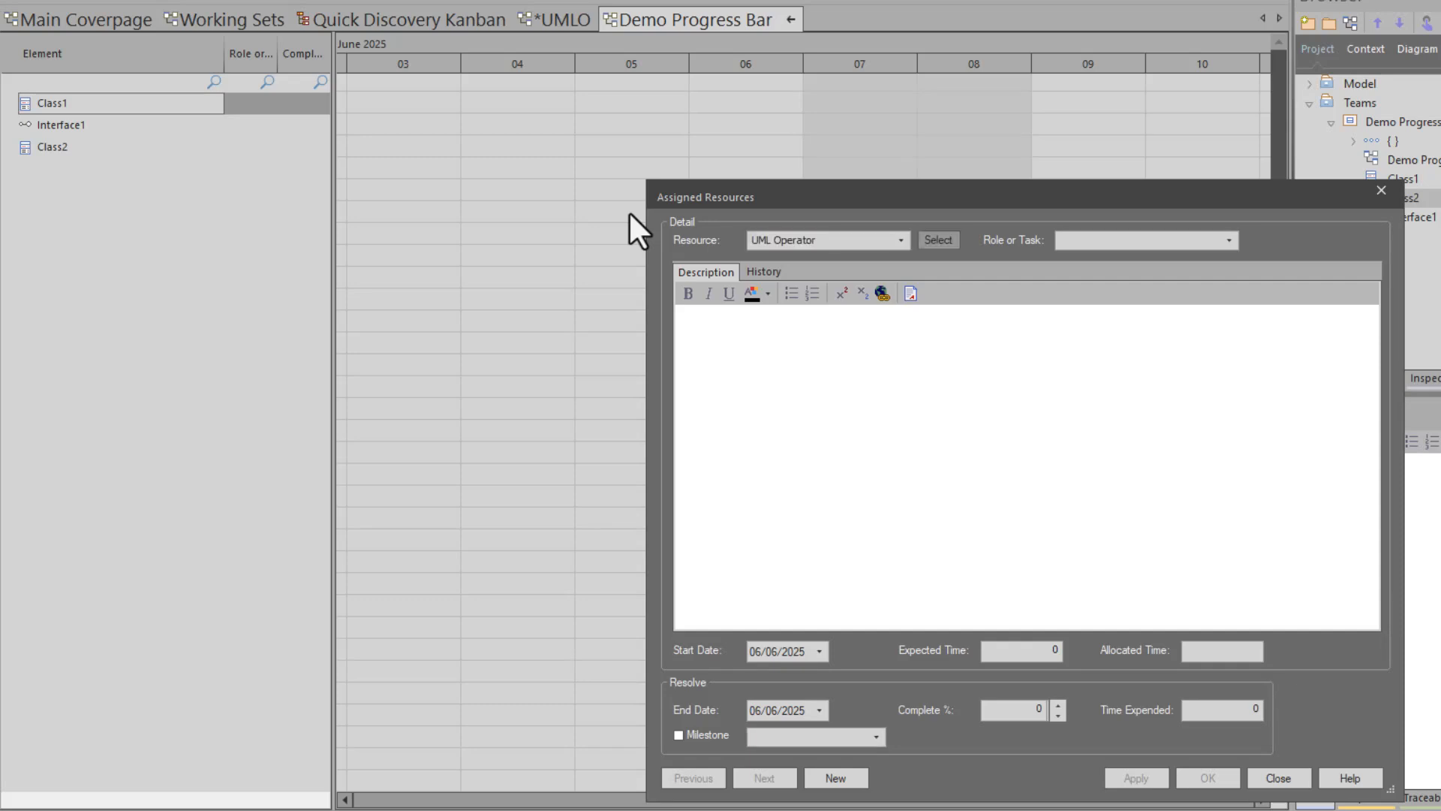
key(Down)
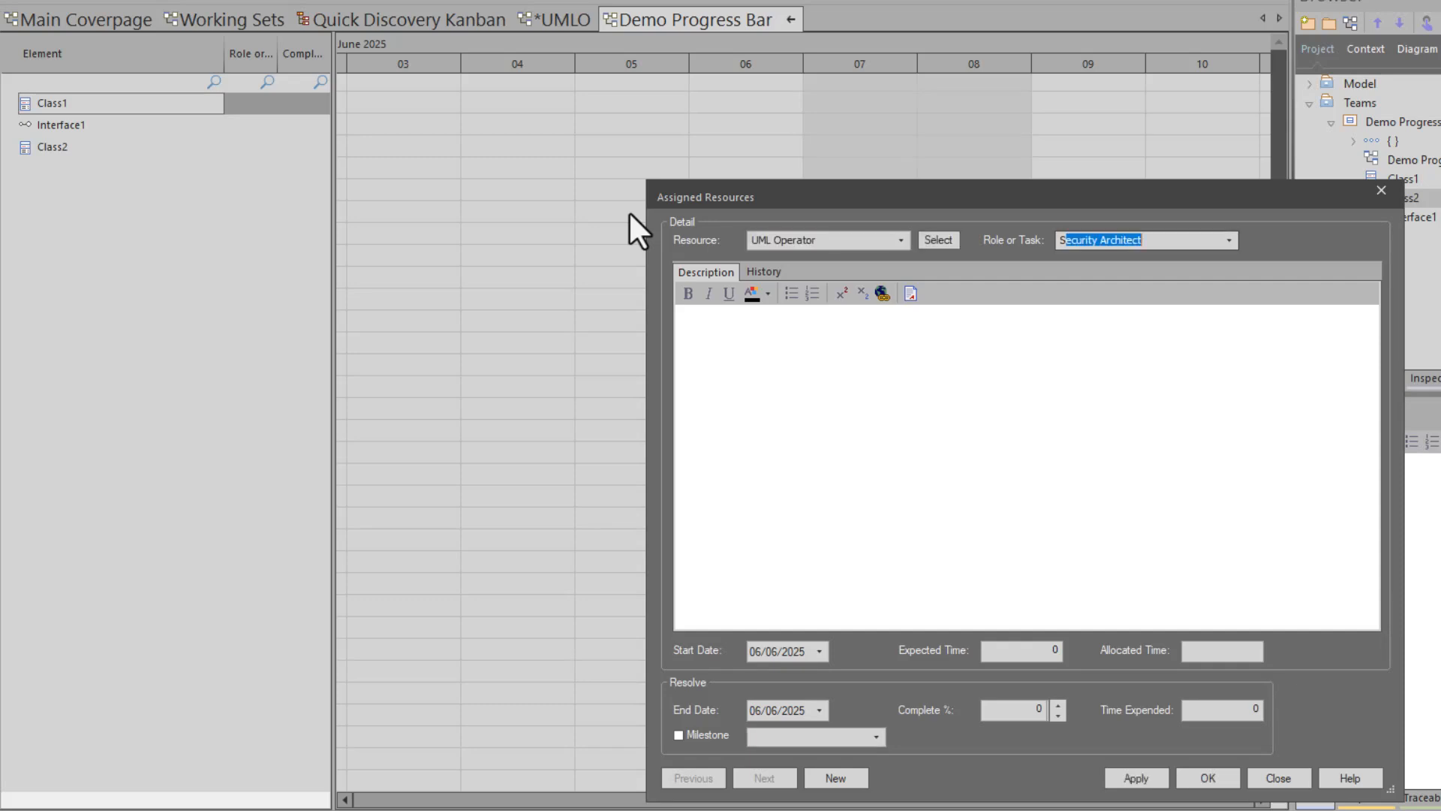
key(Tab)
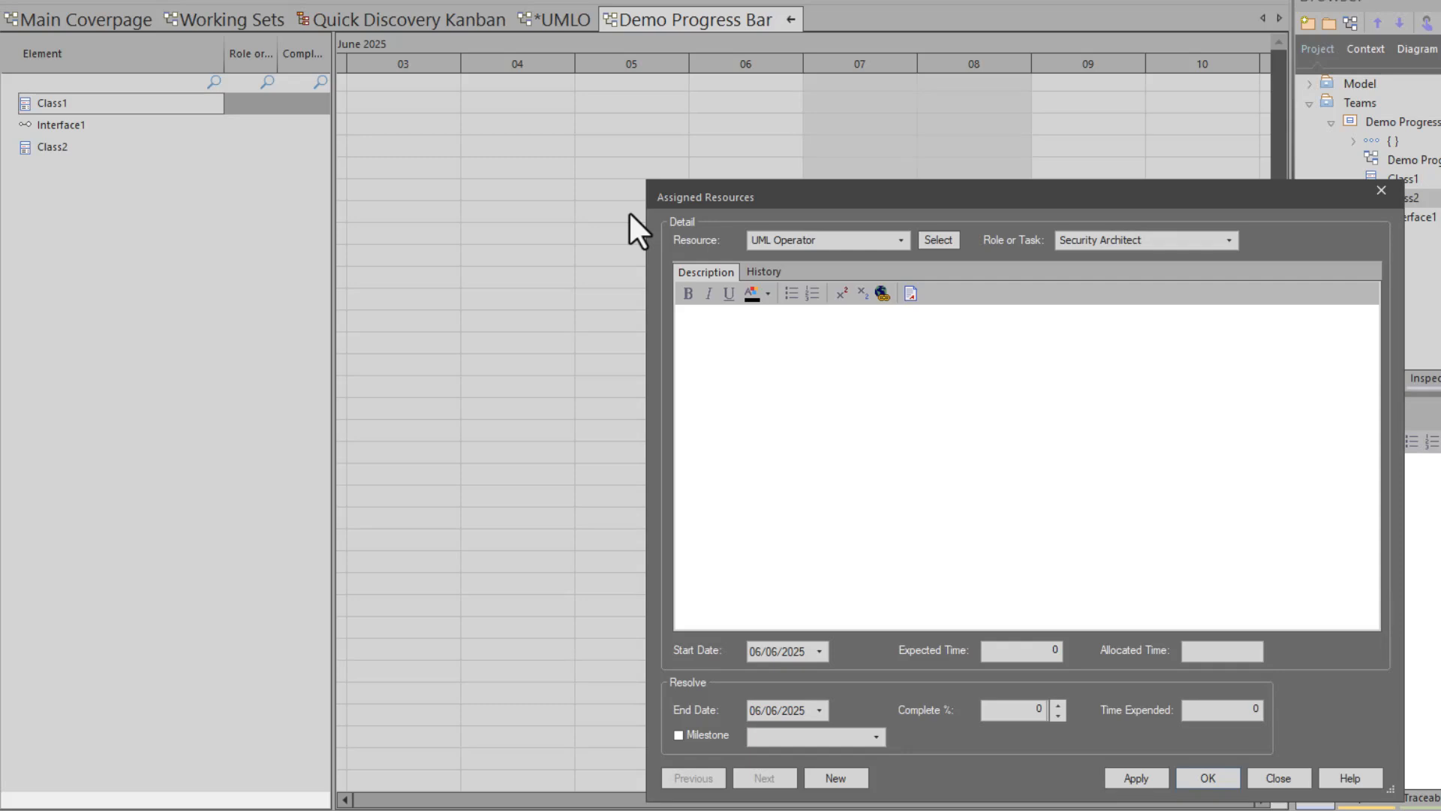
click(1227, 240)
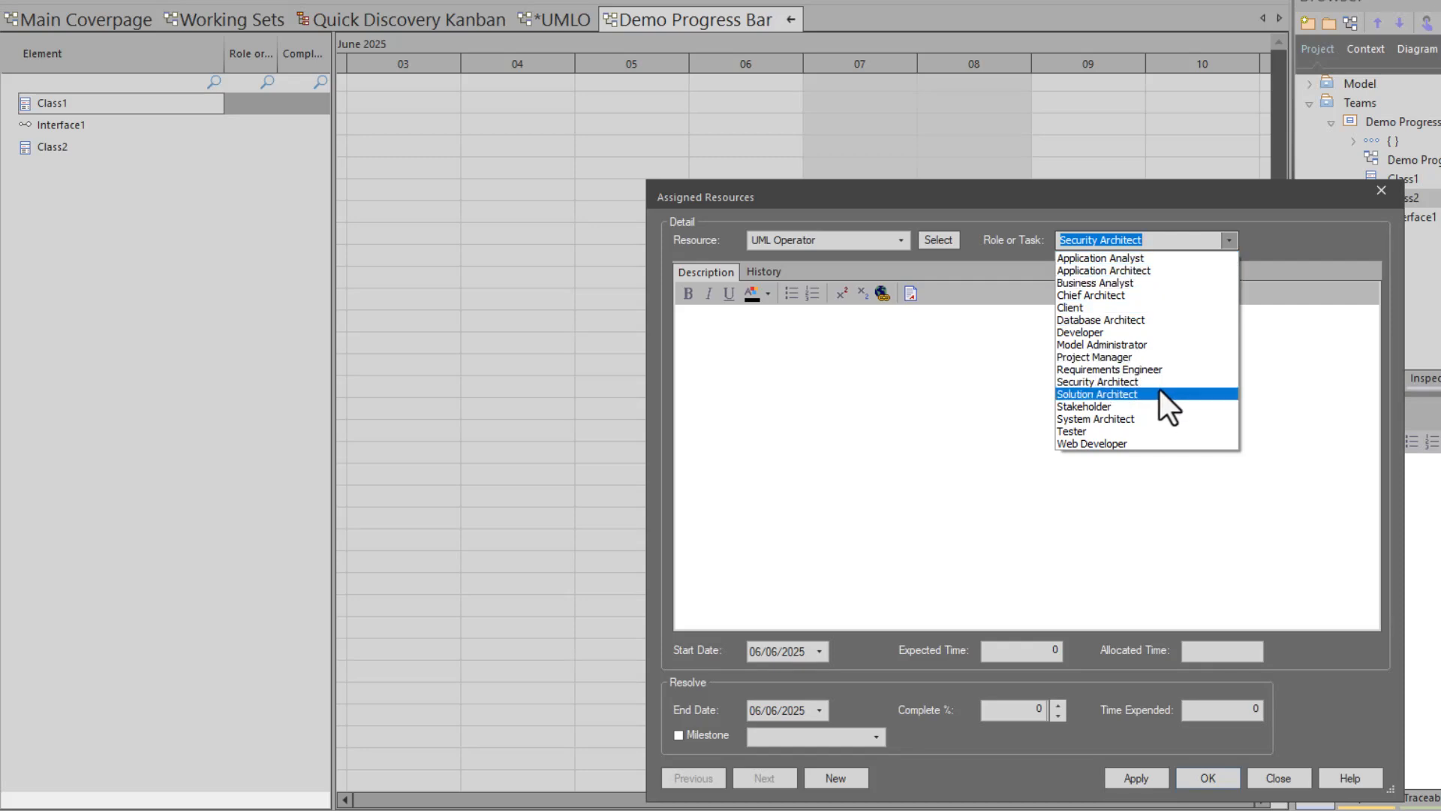
click(1156, 394)
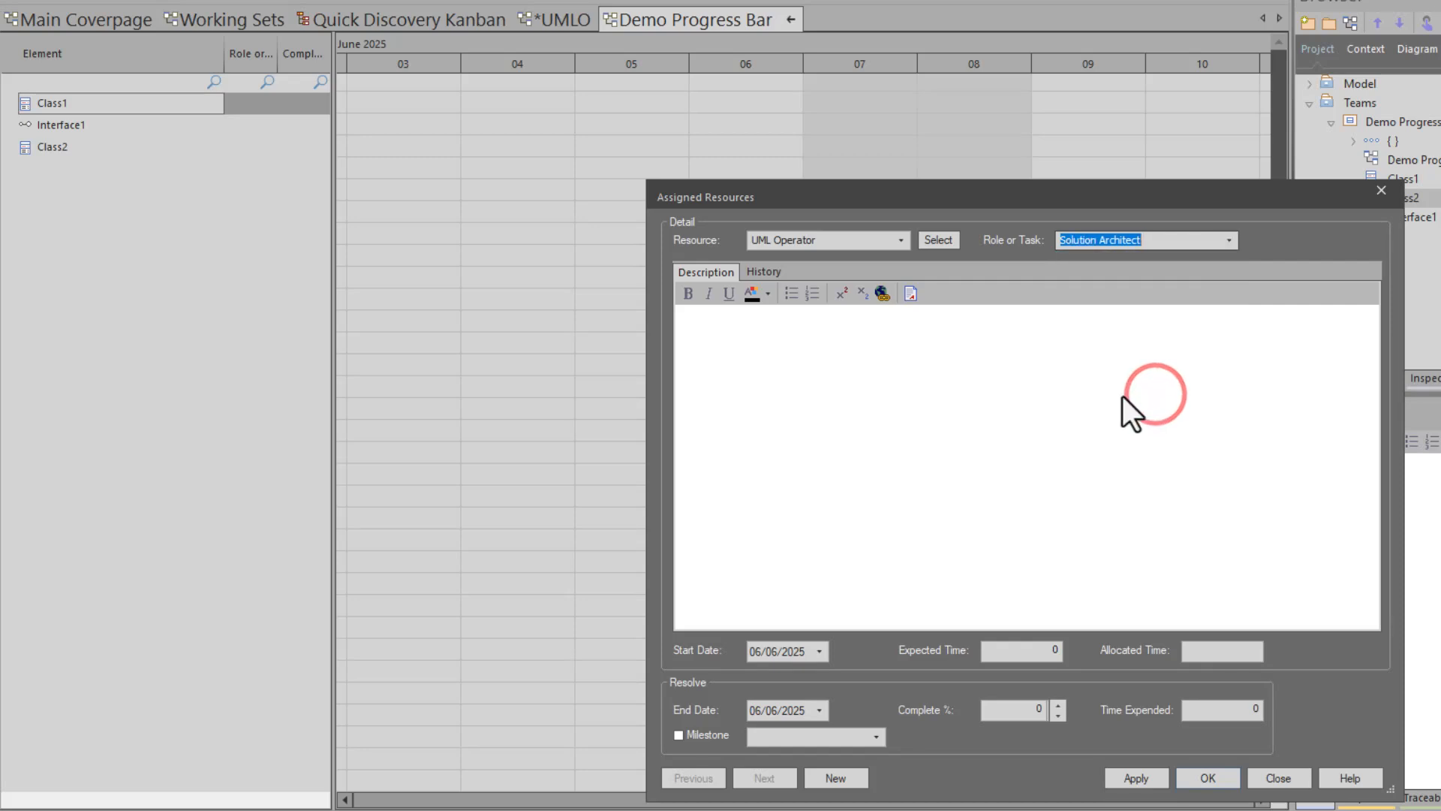
- Give the assignment expected time 5 and allocated time 8, and confirm it
click(922, 396)
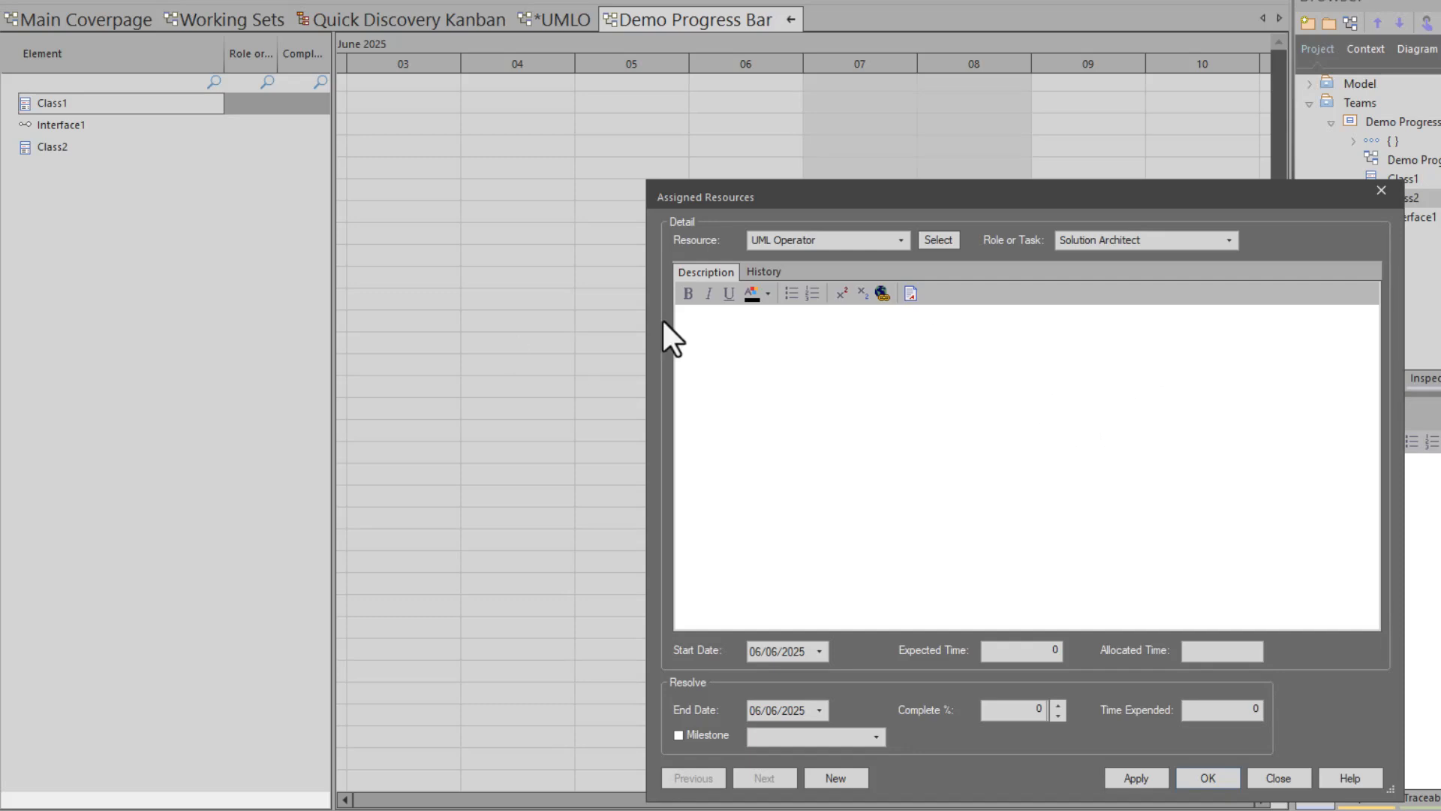
click(759, 263)
click(704, 271)
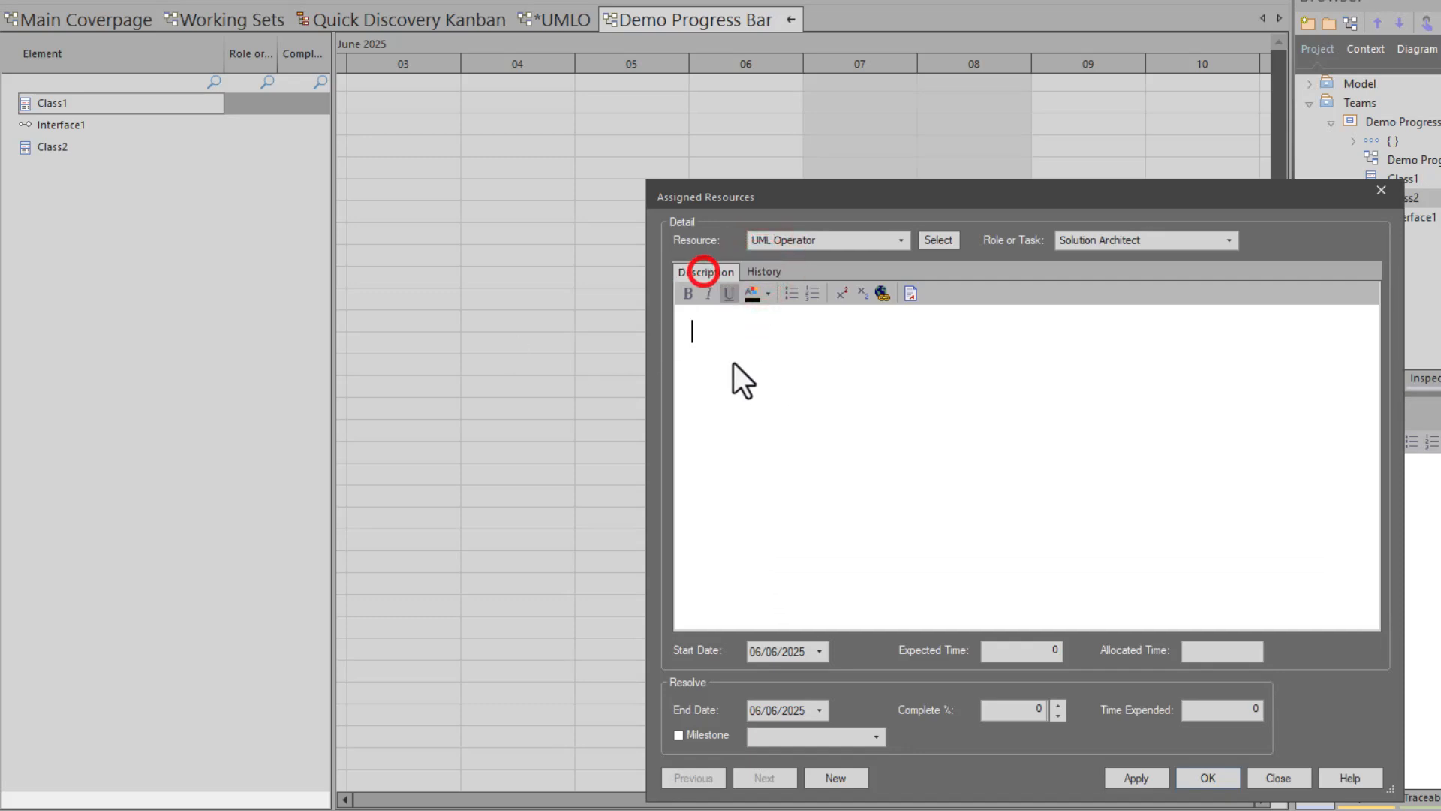
click(732, 364)
click(1040, 649)
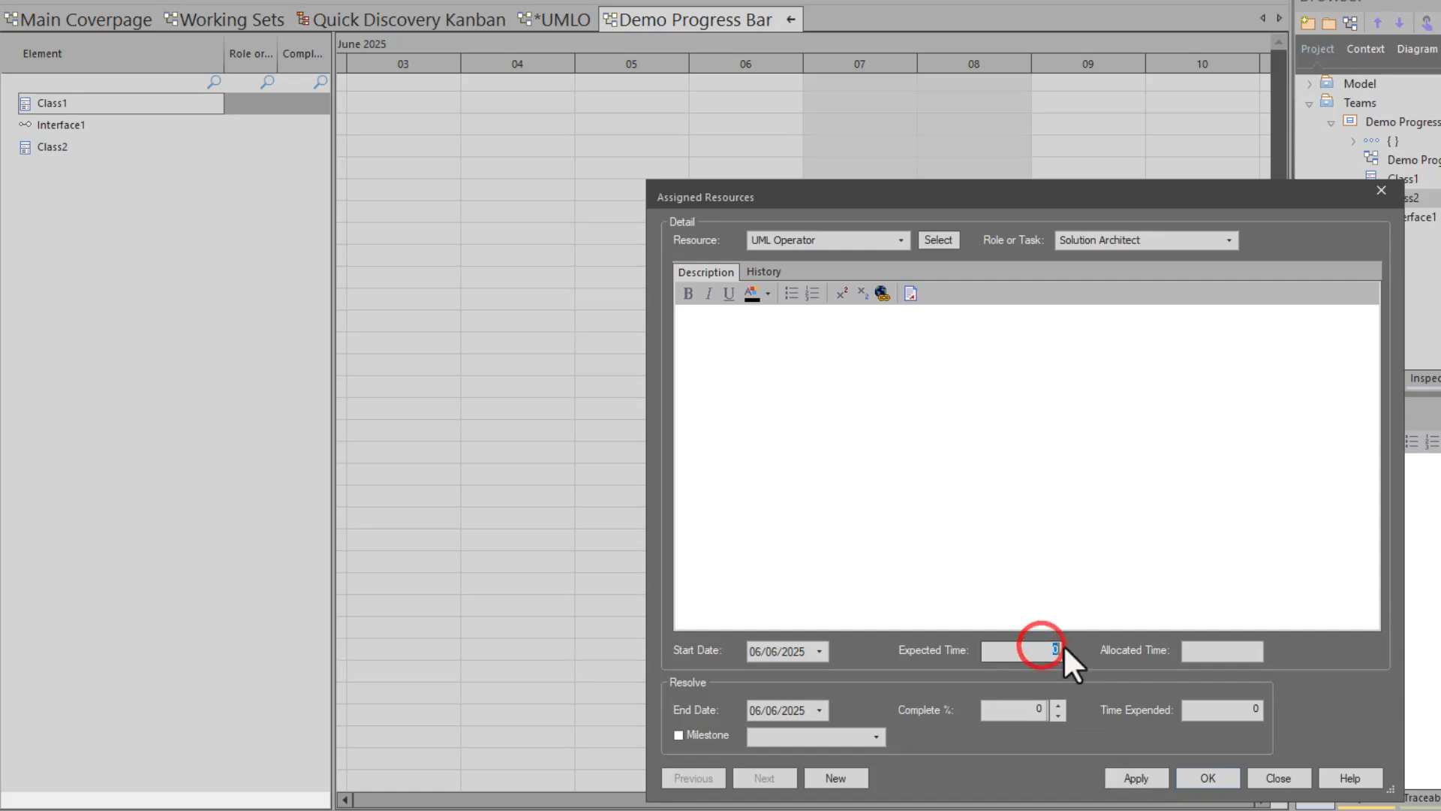
click(1234, 648)
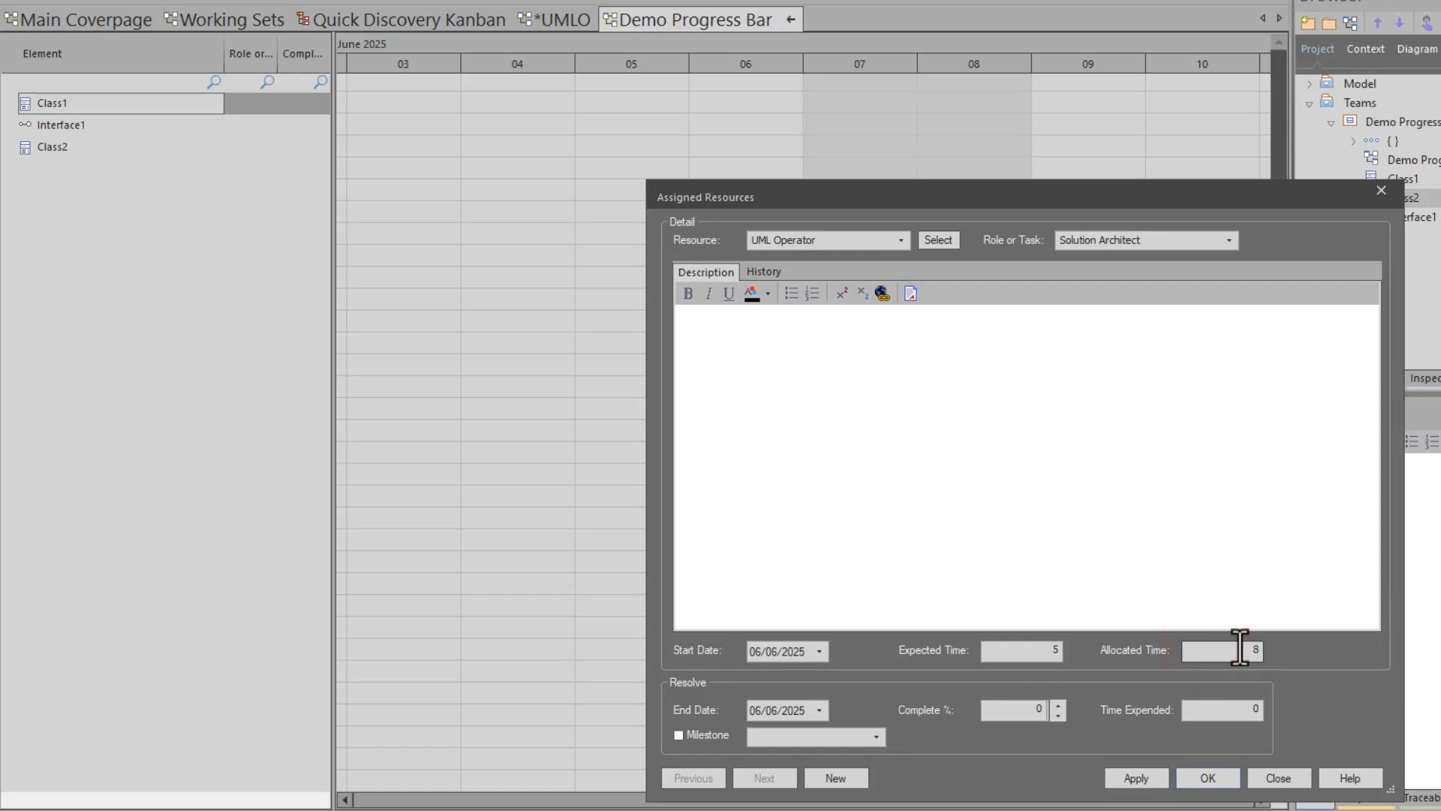
click(1209, 777)
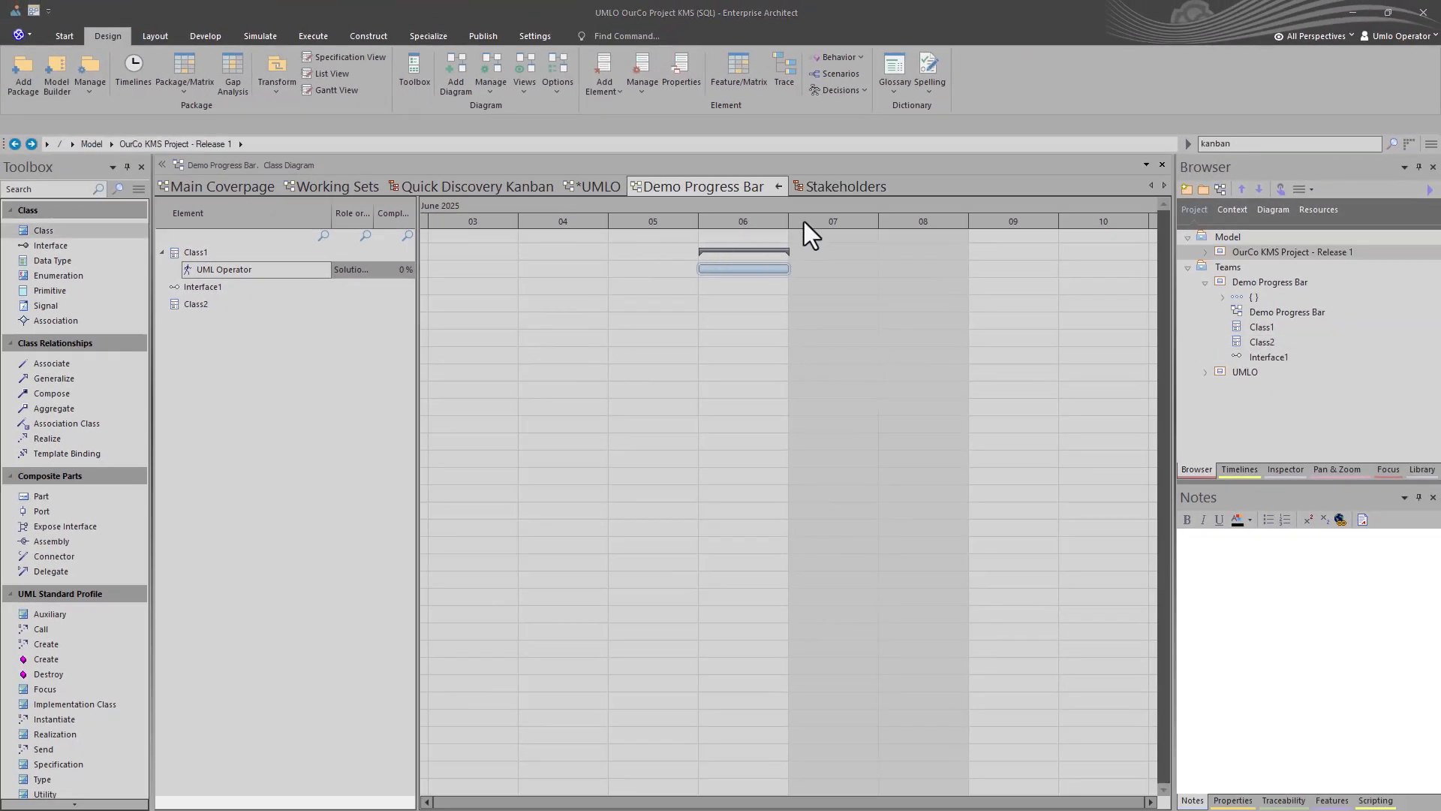
- Back in class view, move Class1 up-left and Class2 beside Interface1, then show Stakeholders Kanban
click(779, 188)
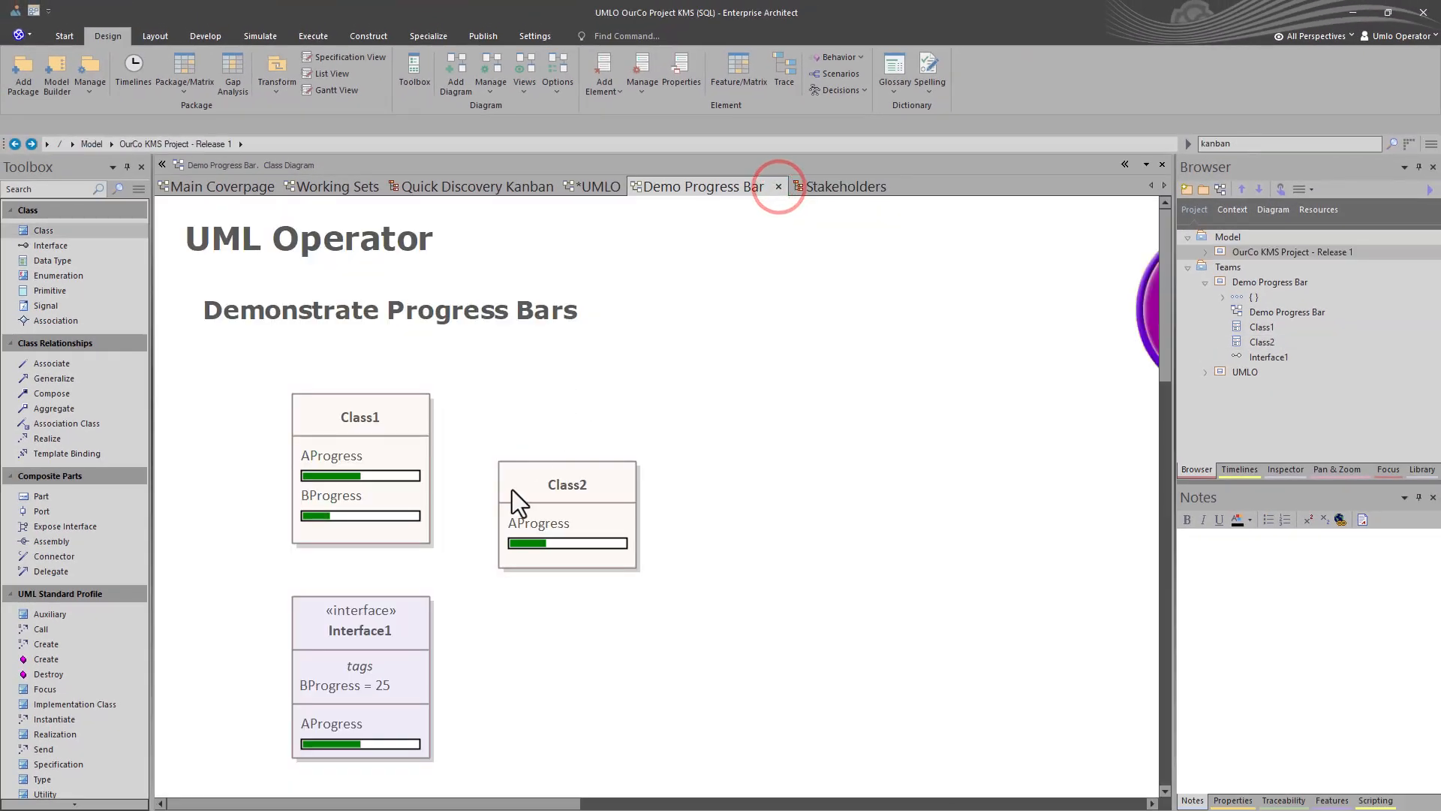
click(369, 447)
drag(329, 416, 291, 383)
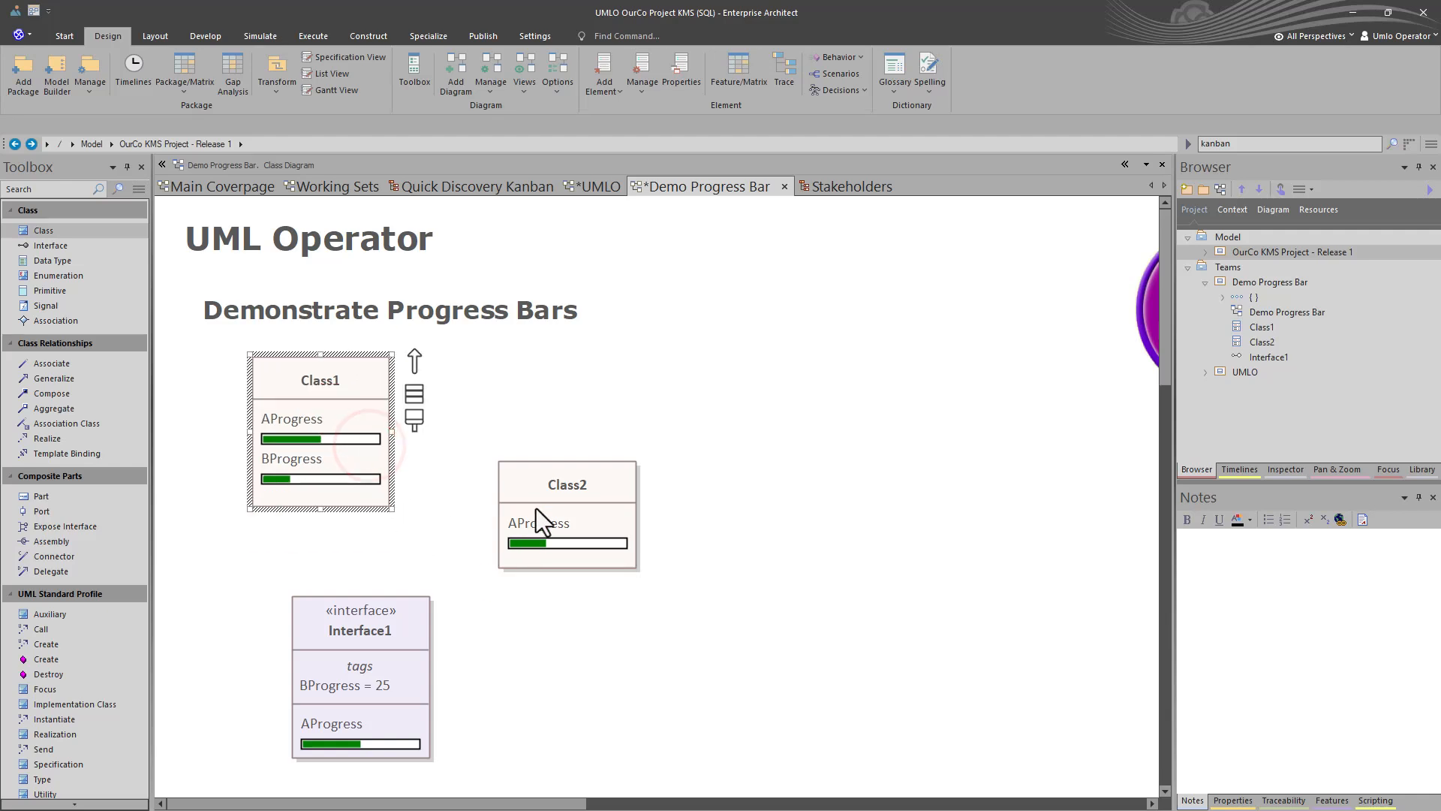
drag(537, 507, 495, 649)
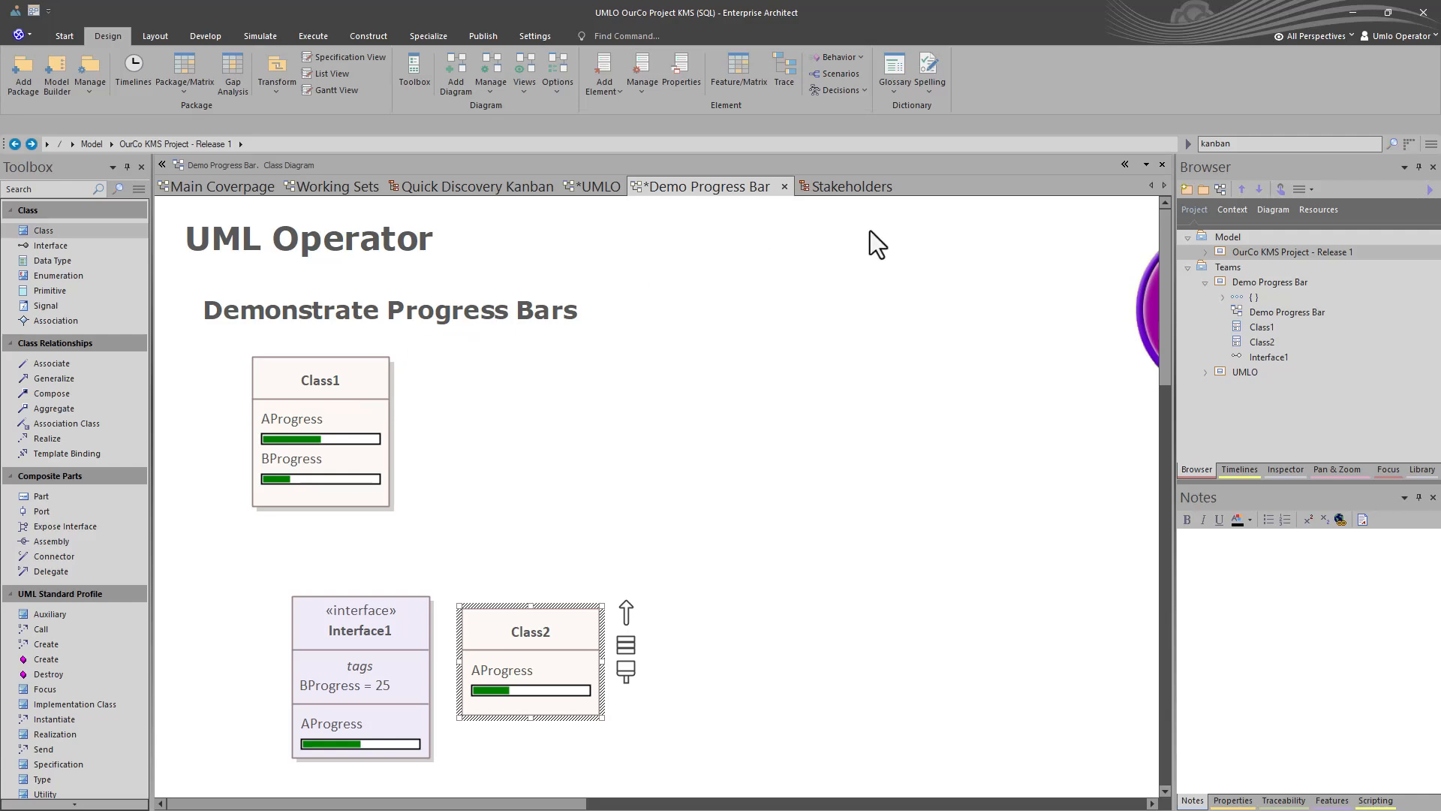
click(845, 187)
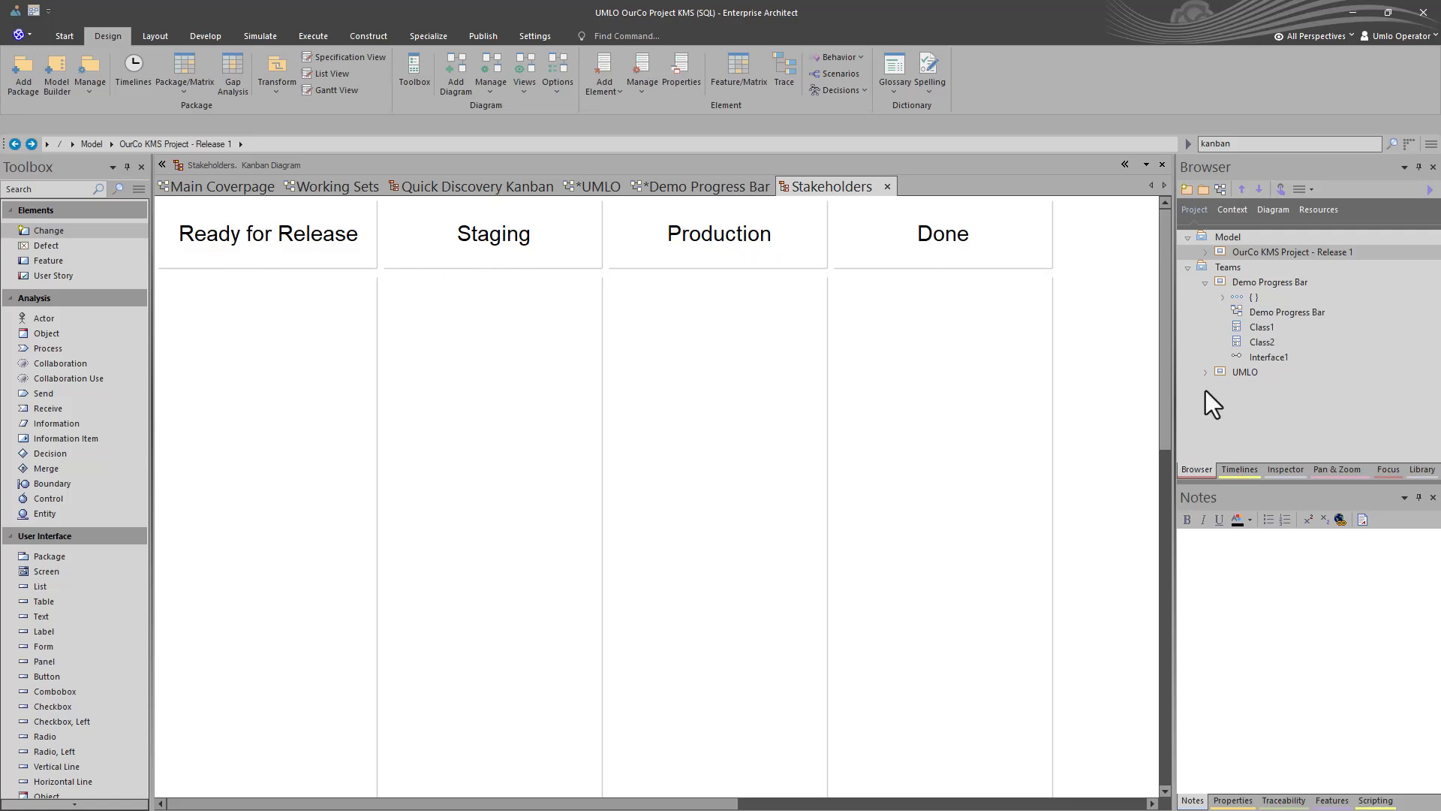
- Drop Class1 from the Browser onto the Kanban board as a link
click(1259, 328)
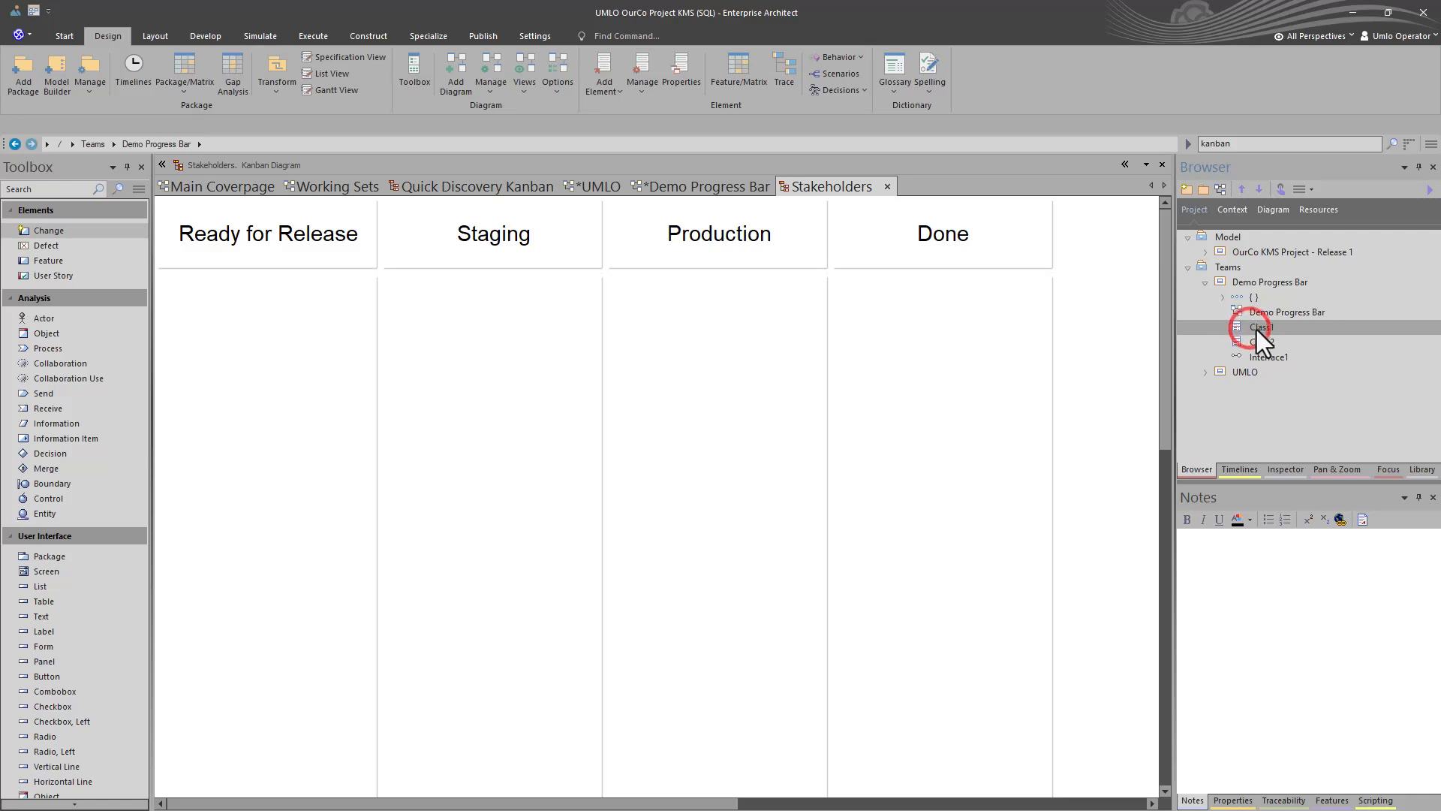
drag(1259, 330, 260, 348)
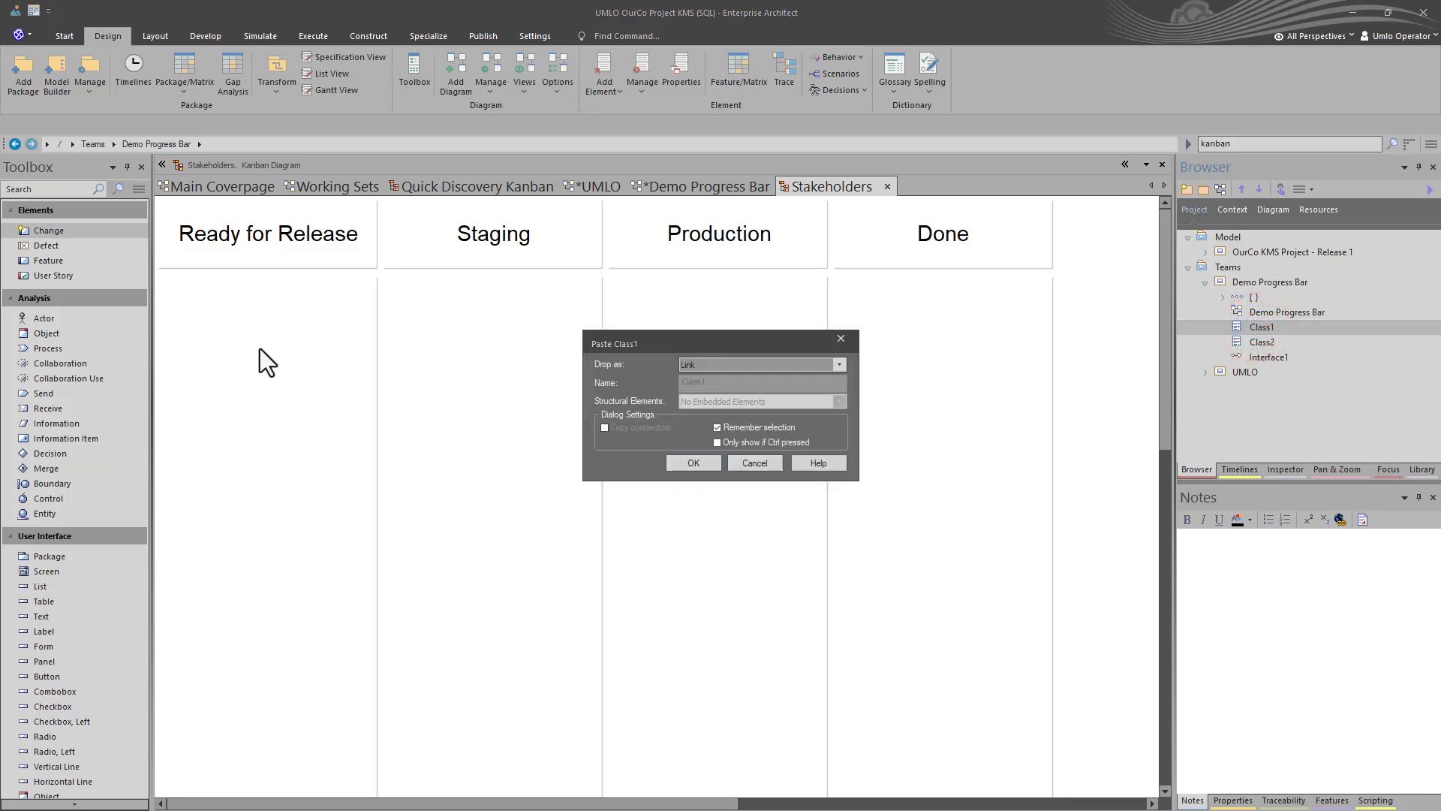
click(692, 462)
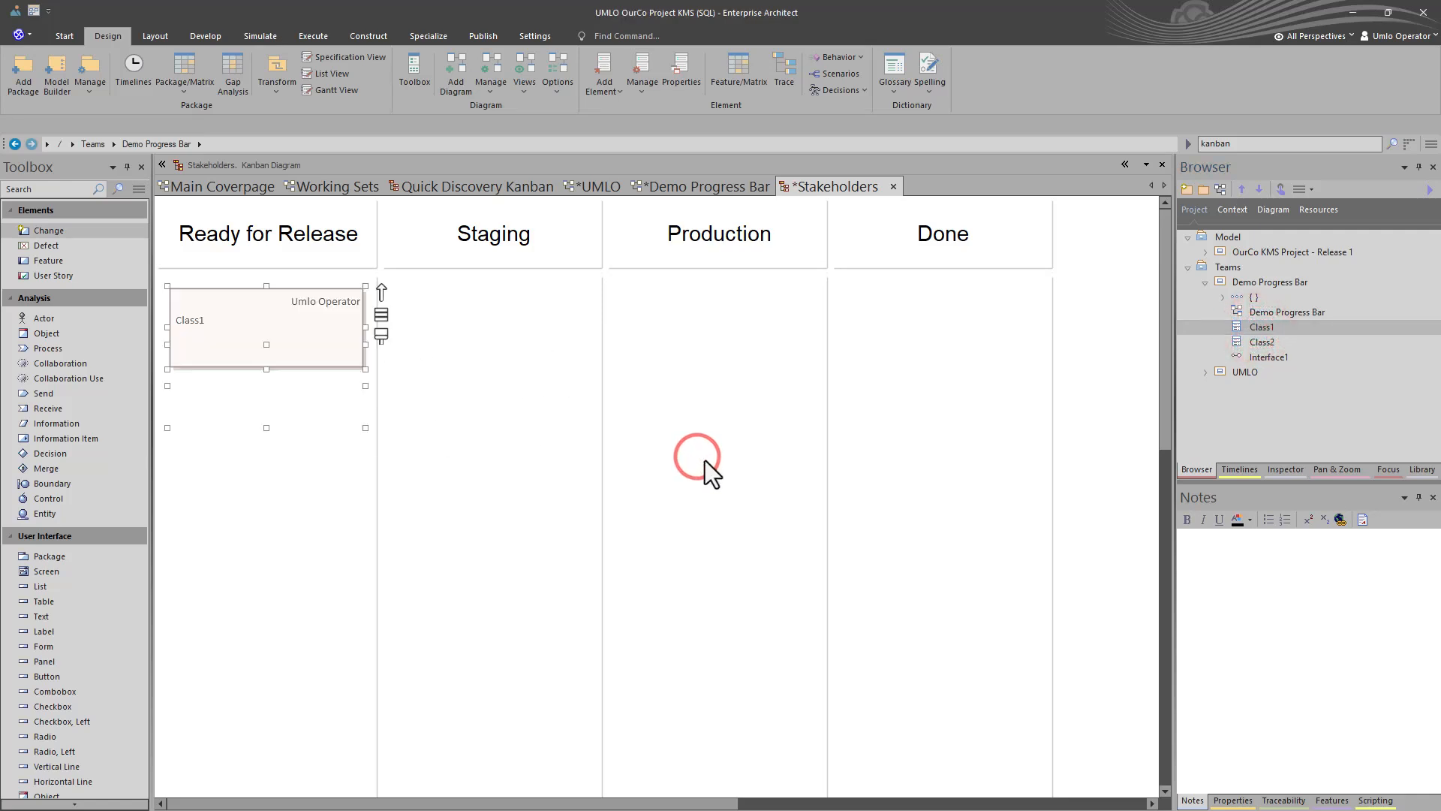
- Check the Class1 card's Phase in its properties and close without changes
click(249, 348)
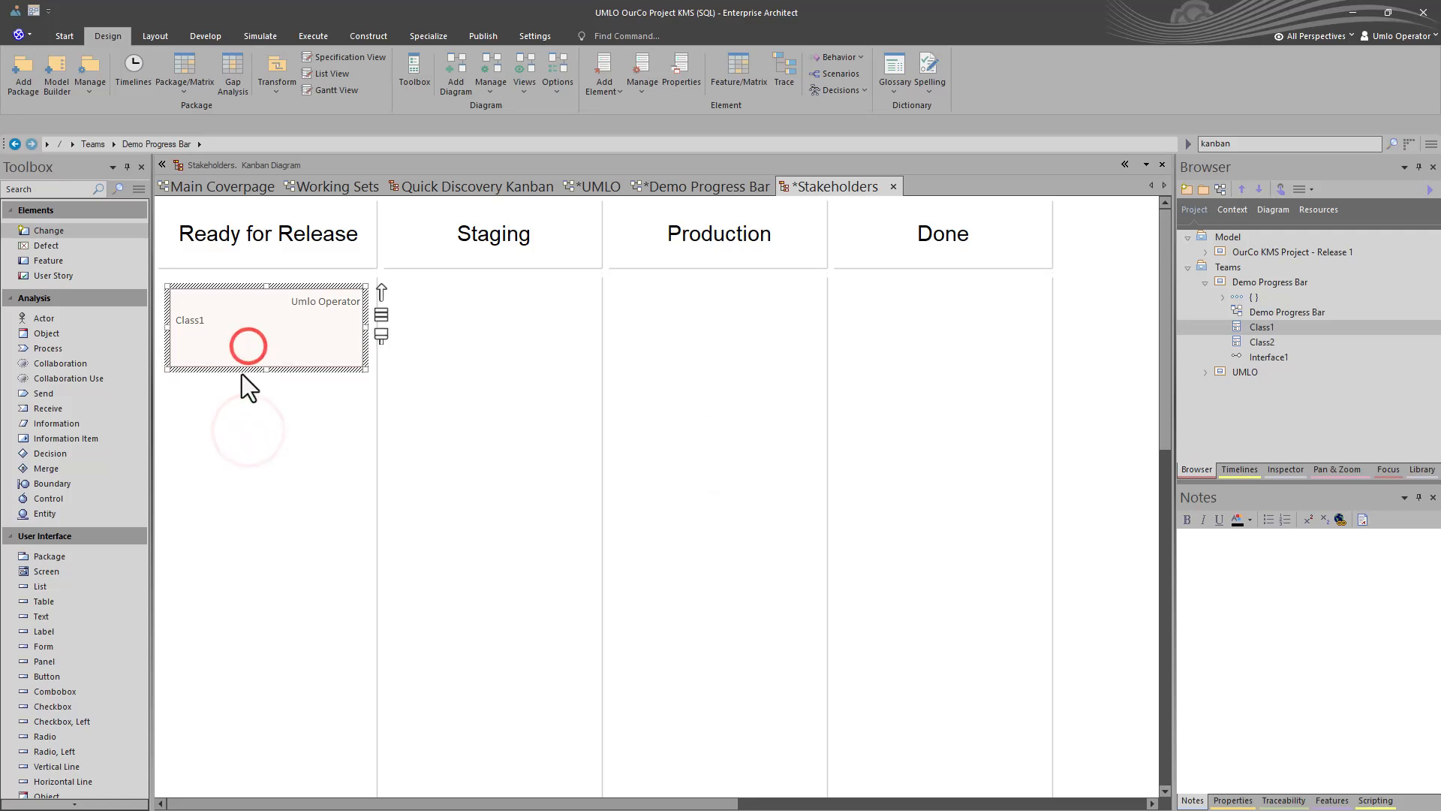
double_click(286, 336)
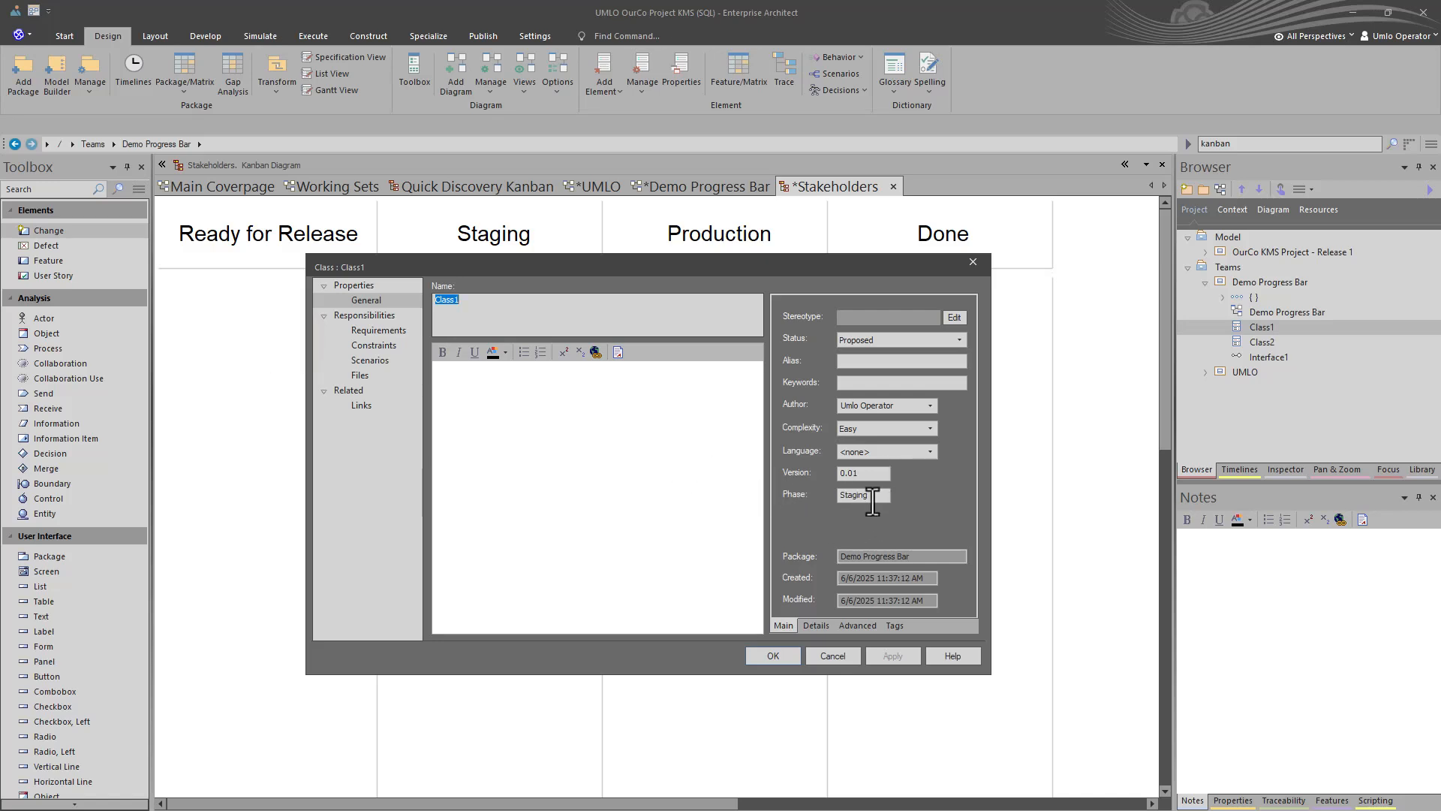
click(872, 502)
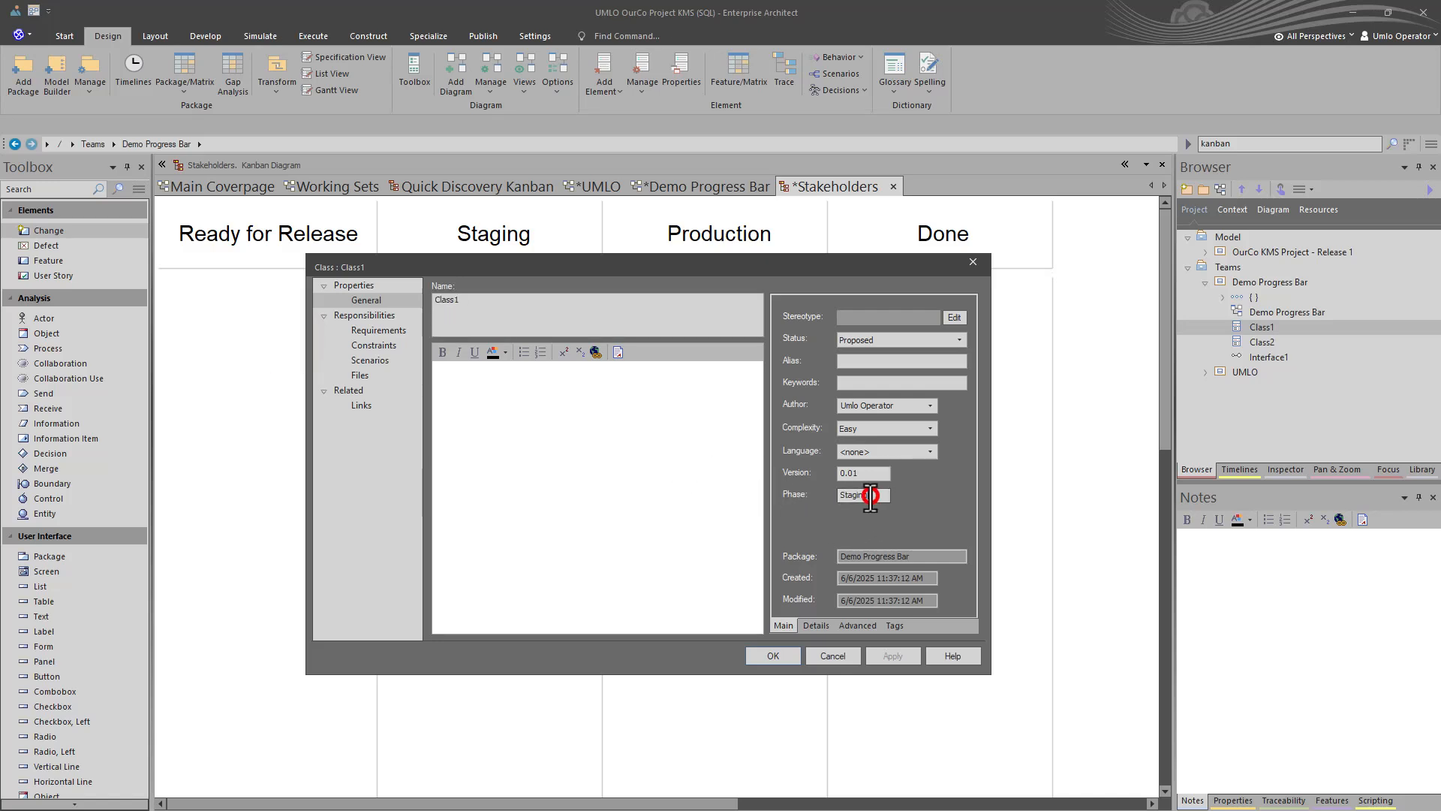
click(831, 657)
- Move the Class1 card into the Staging column
drag(475, 343, 547, 350)
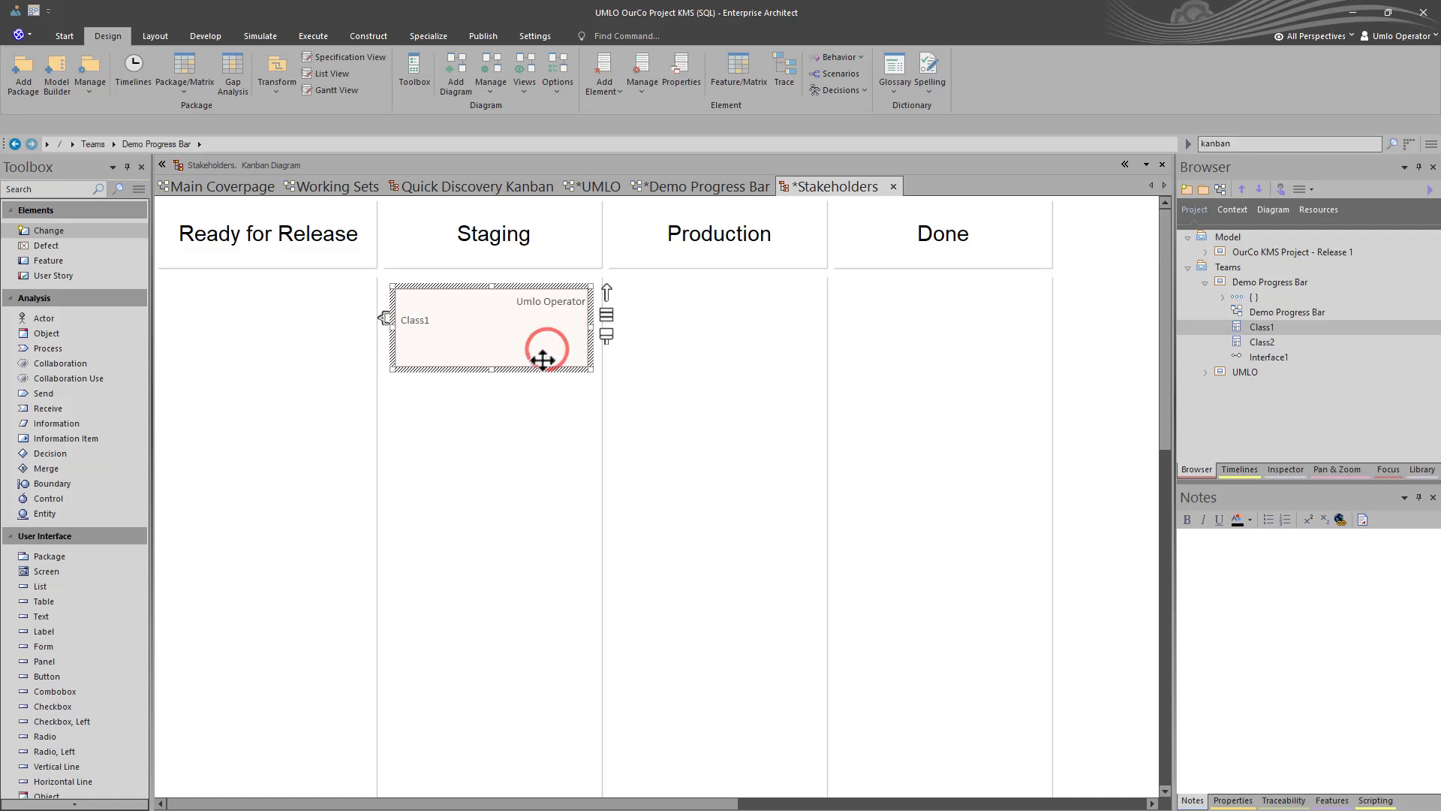
click(510, 355)
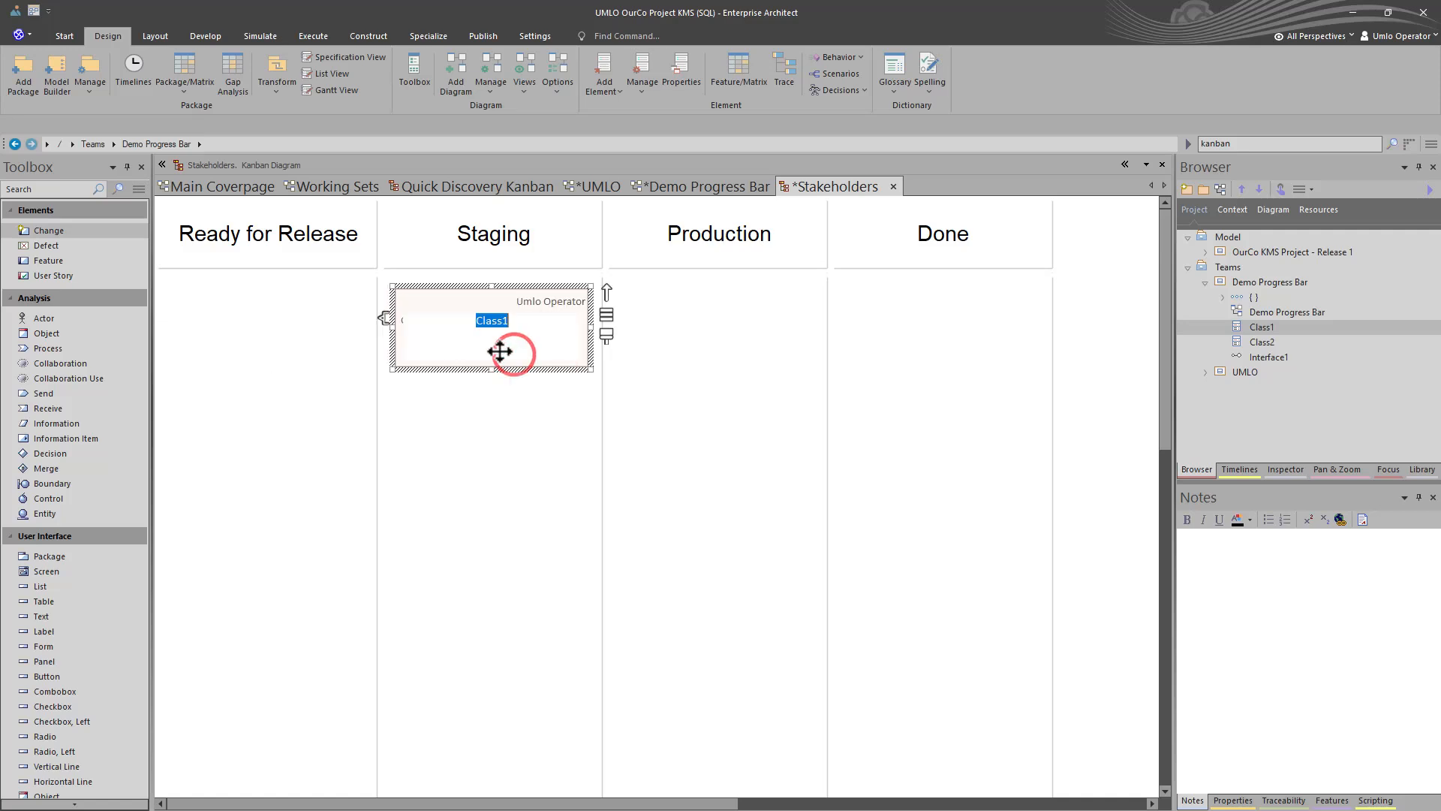
click(495, 417)
- Turn on Appearance > Enable Info View for the Class1 Kanban card
right_click(472, 343)
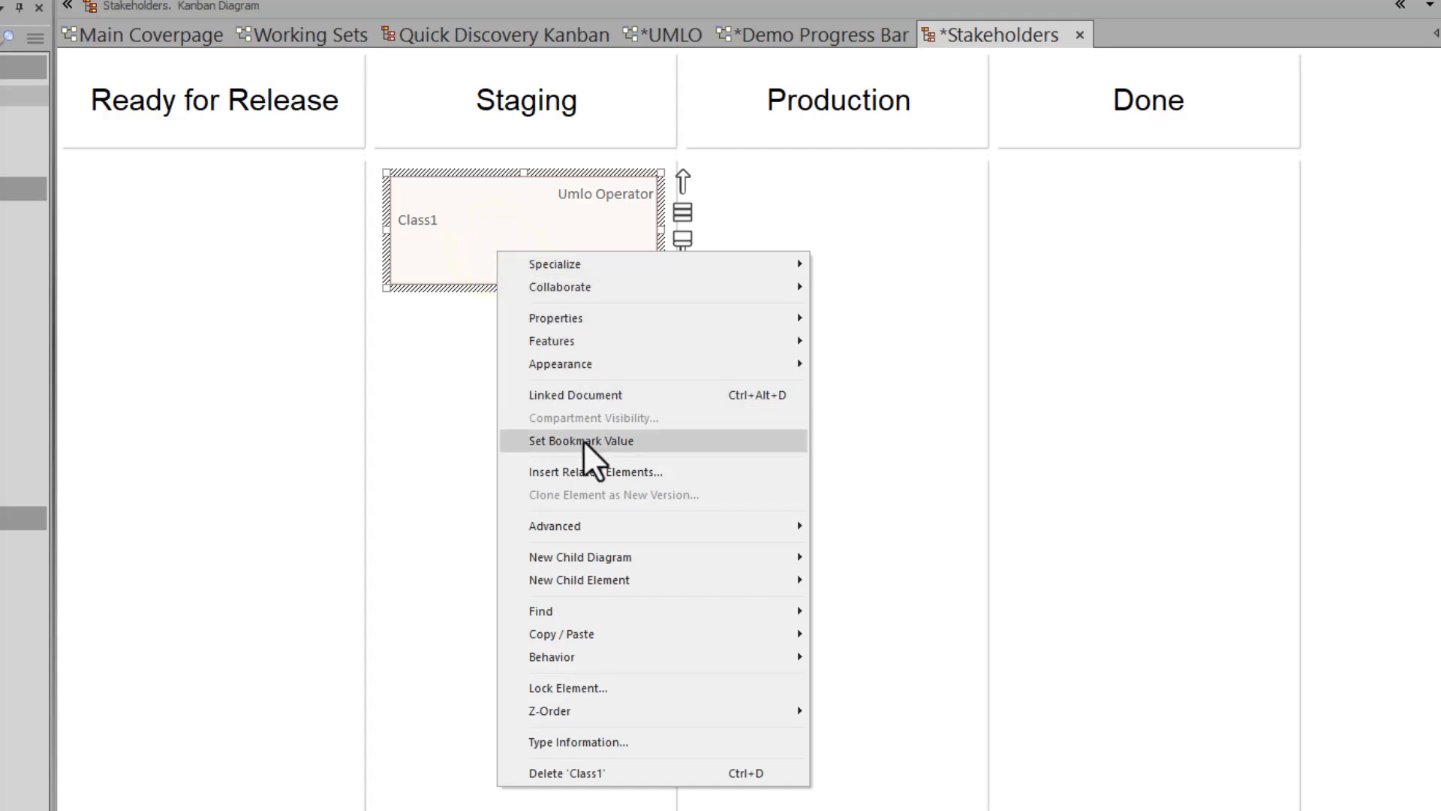
click(600, 362)
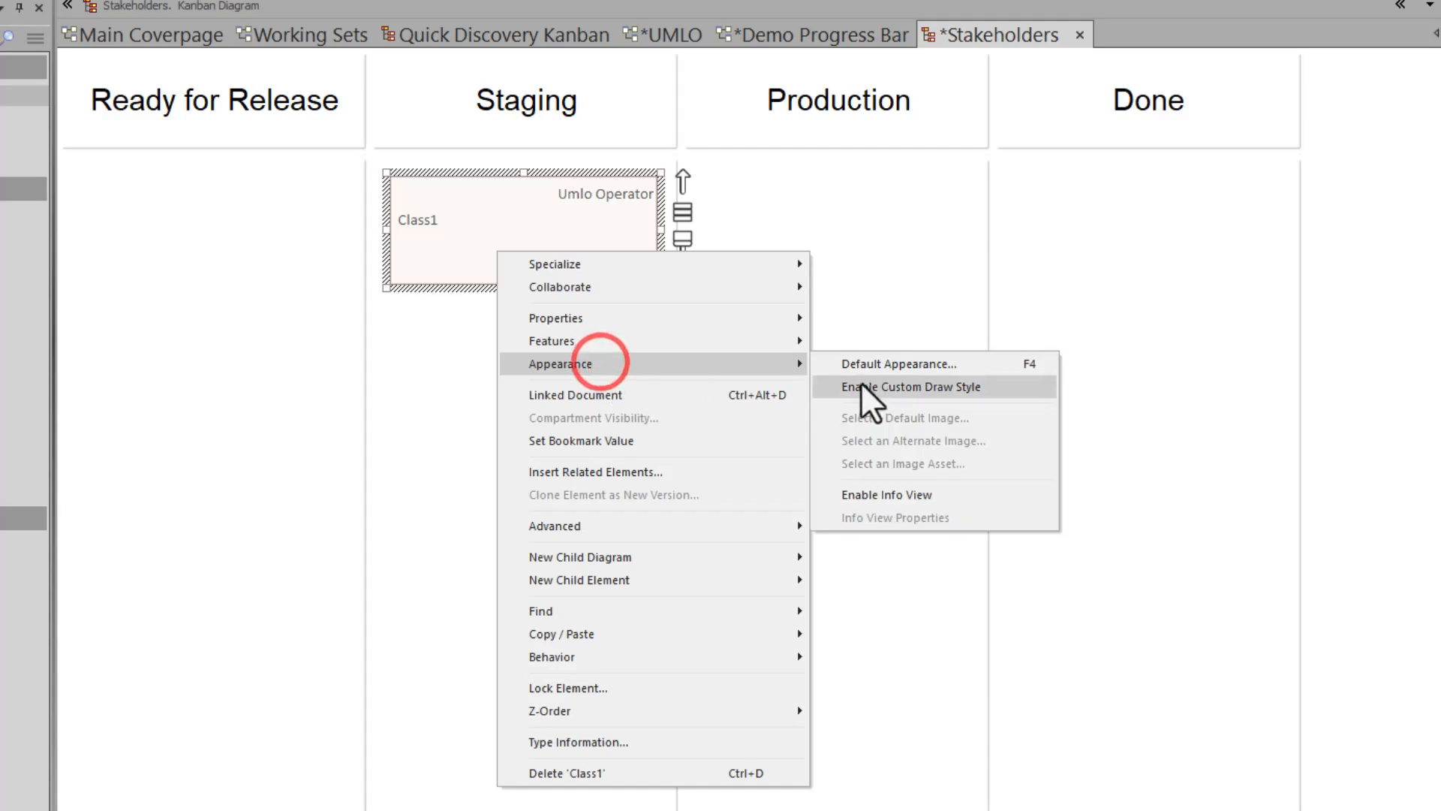
click(899, 497)
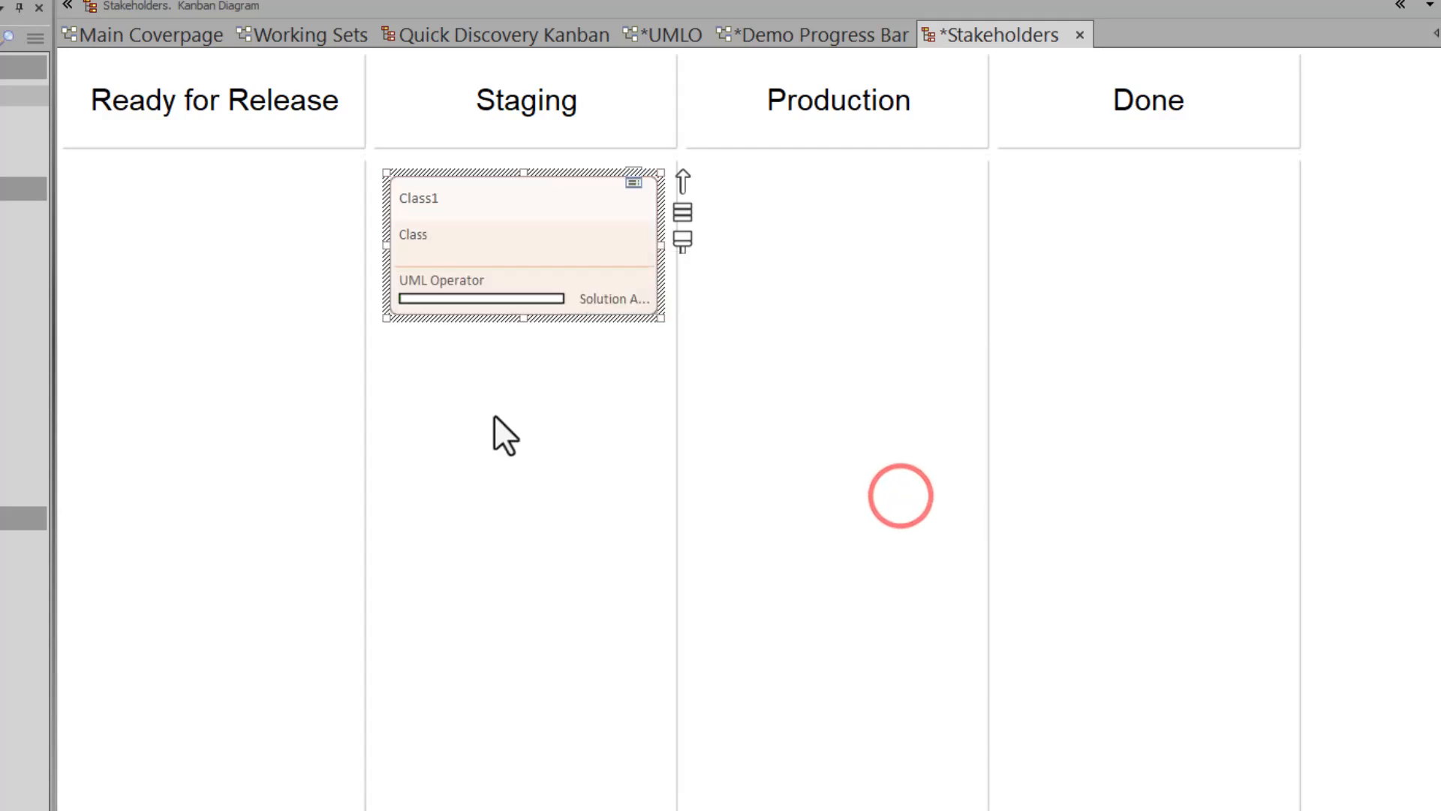
click(463, 409)
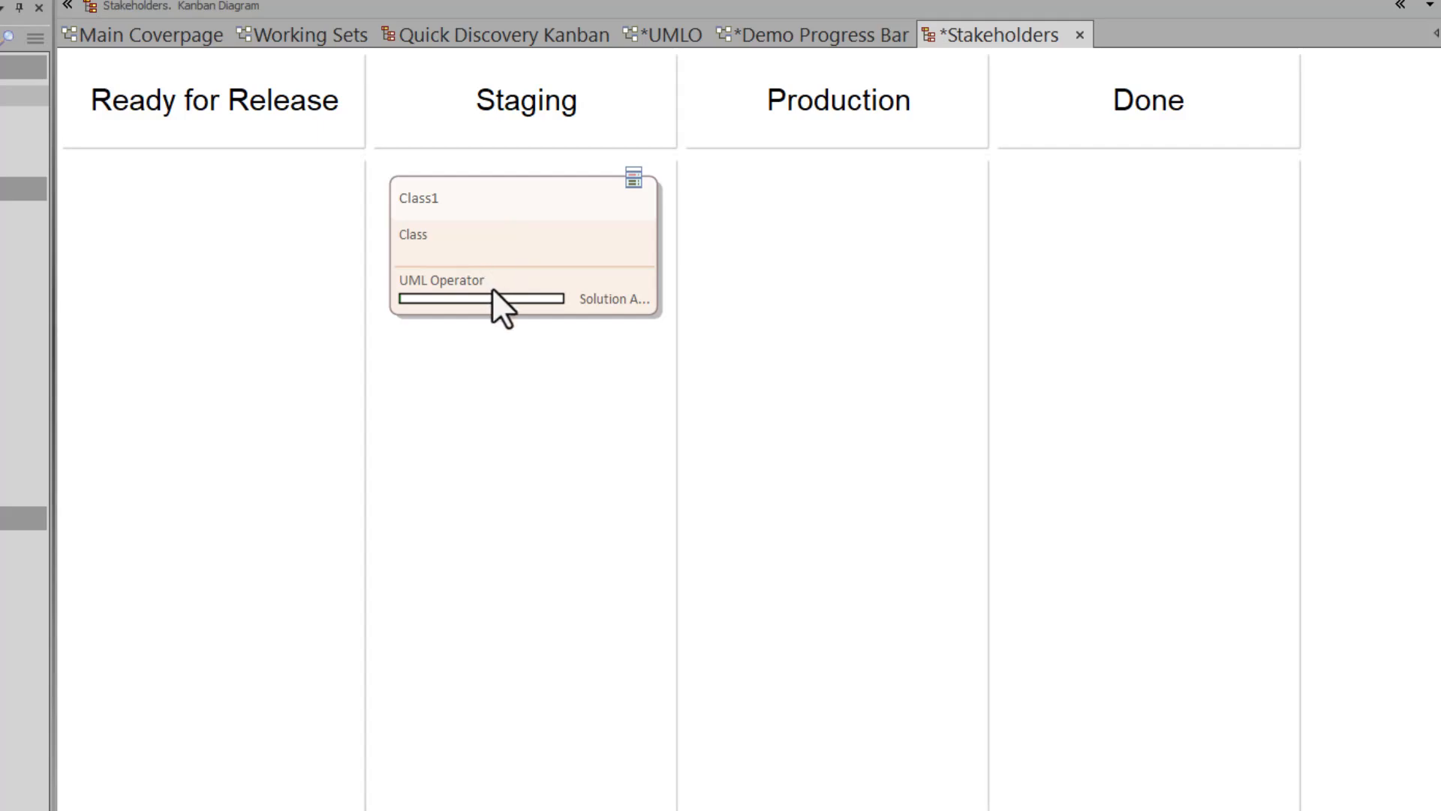
click(767, 39)
- Switch Demo Progress Bar to Gantt View, saving when asked, and expand Class1's UML Operator row
right_click(525, 398)
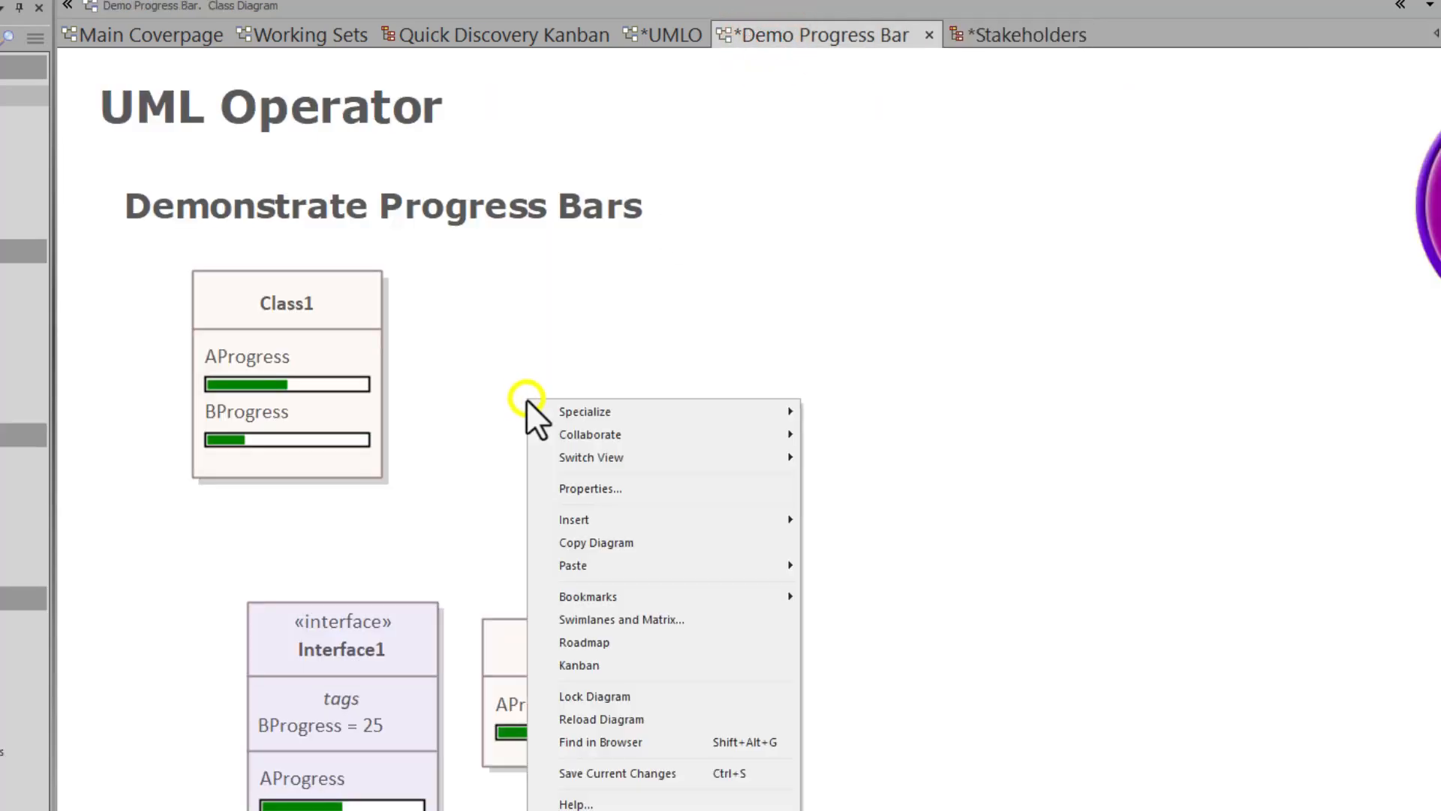
click(659, 457)
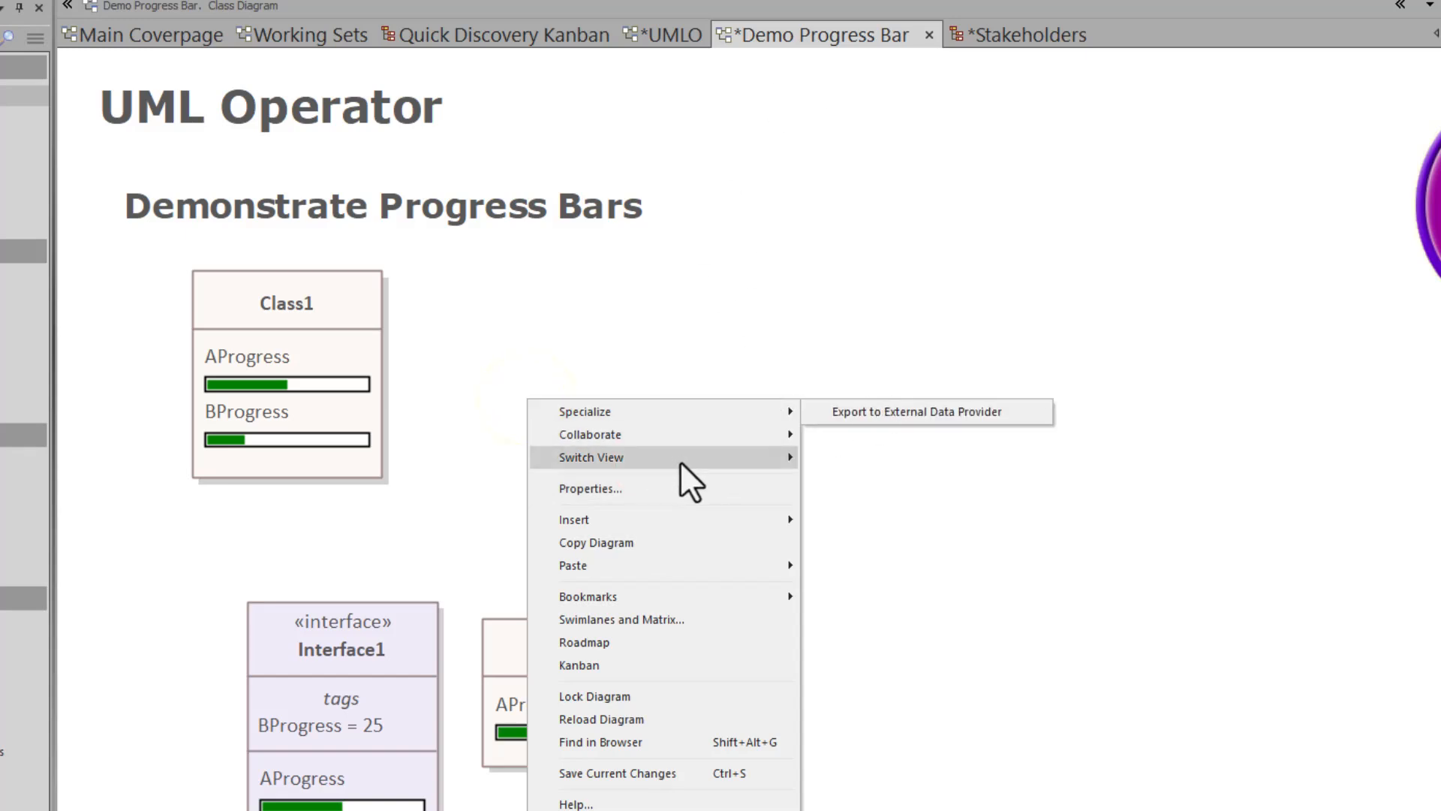
mouse_move(680, 461)
click(903, 474)
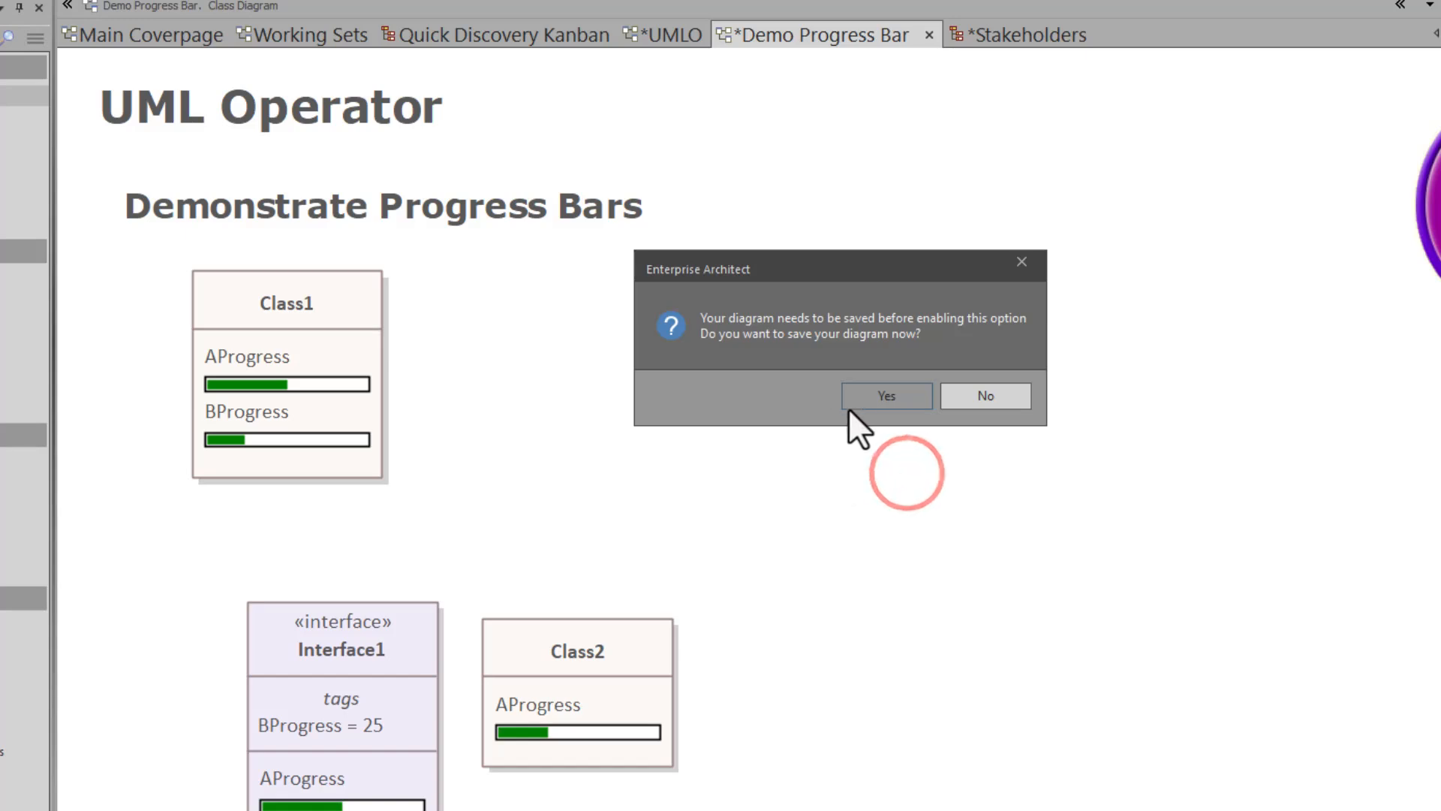
click(880, 390)
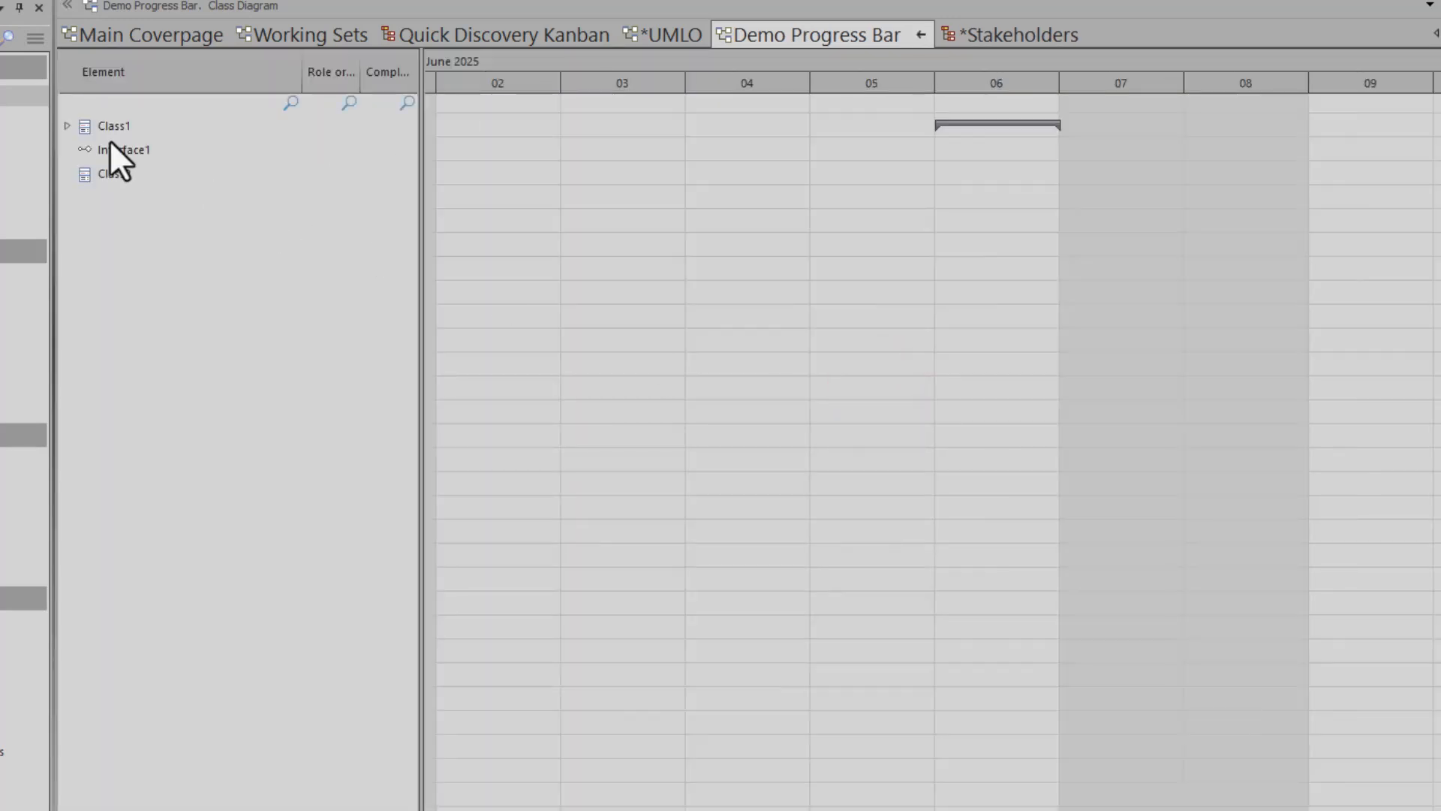
click(62, 127)
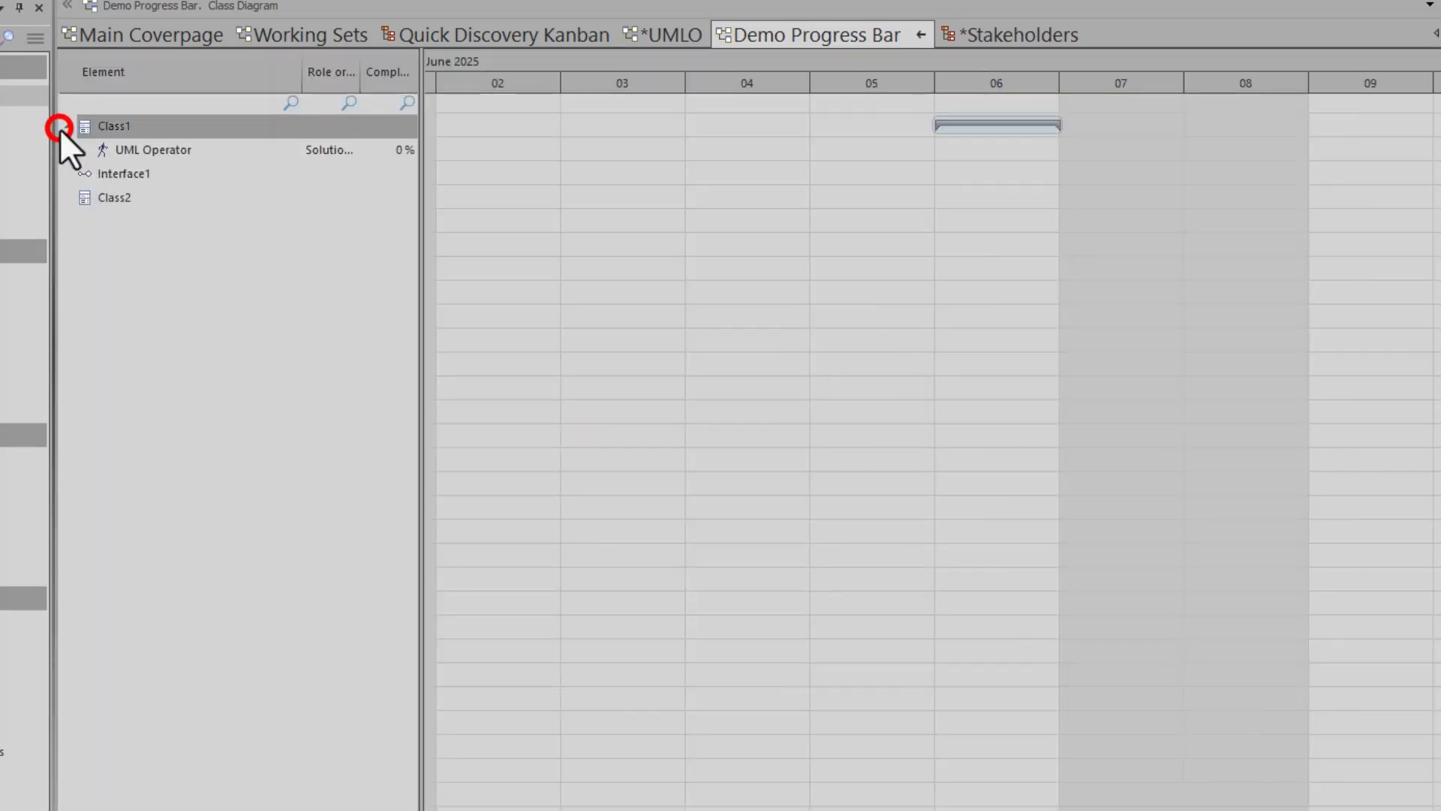
- Set Class1's UML Operator assignment Complete % to 90, then return to the diagram view
click(127, 151)
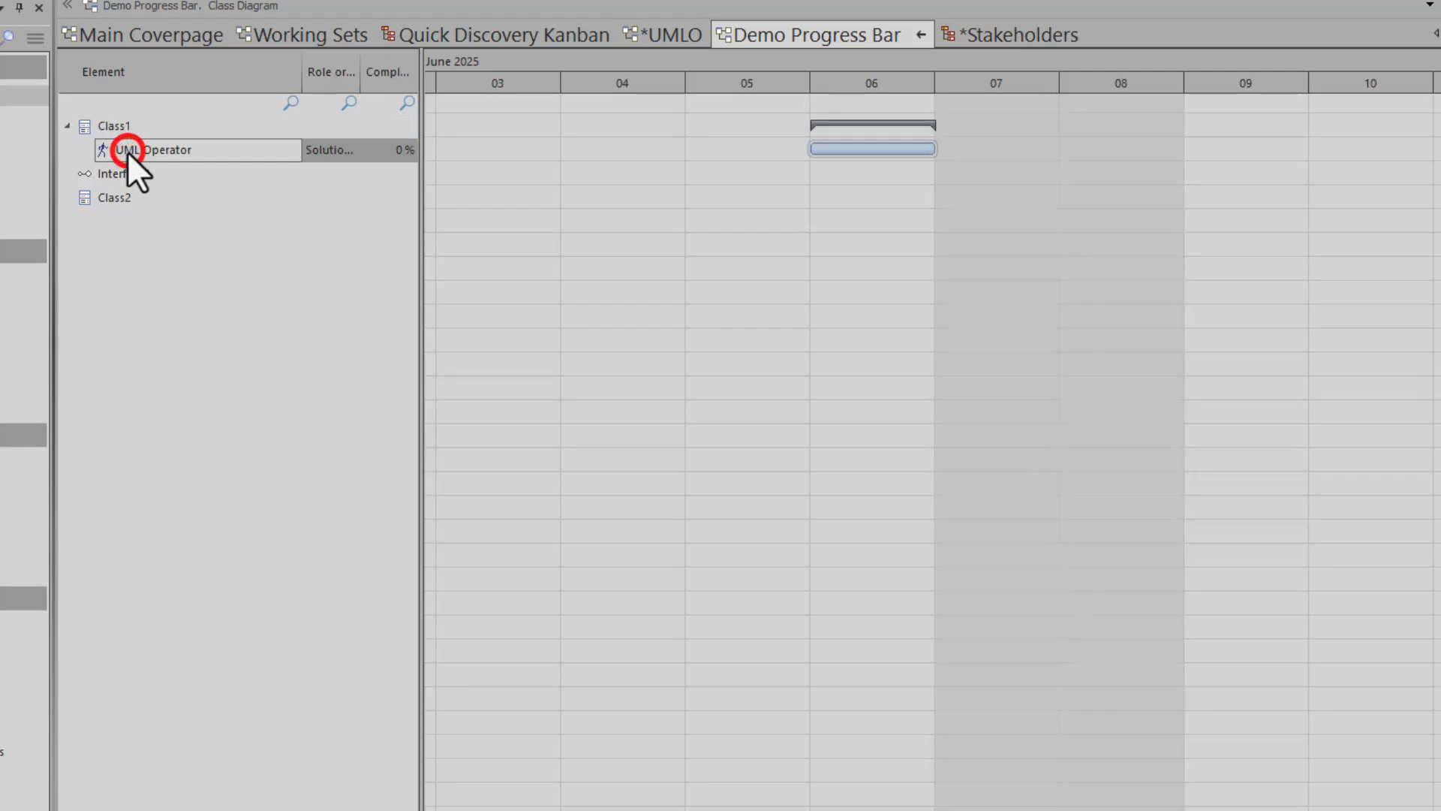
click(390, 148)
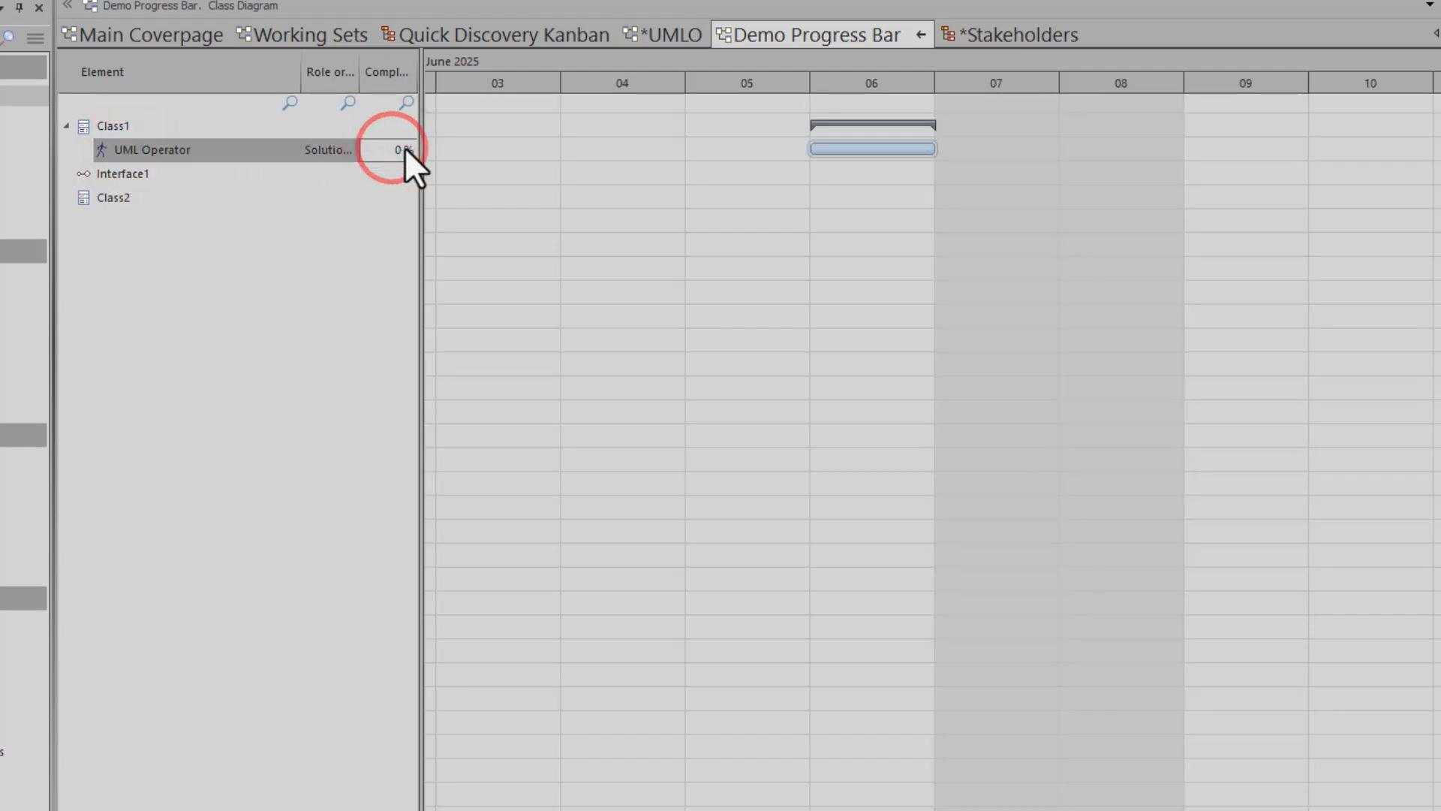
double_click(227, 146)
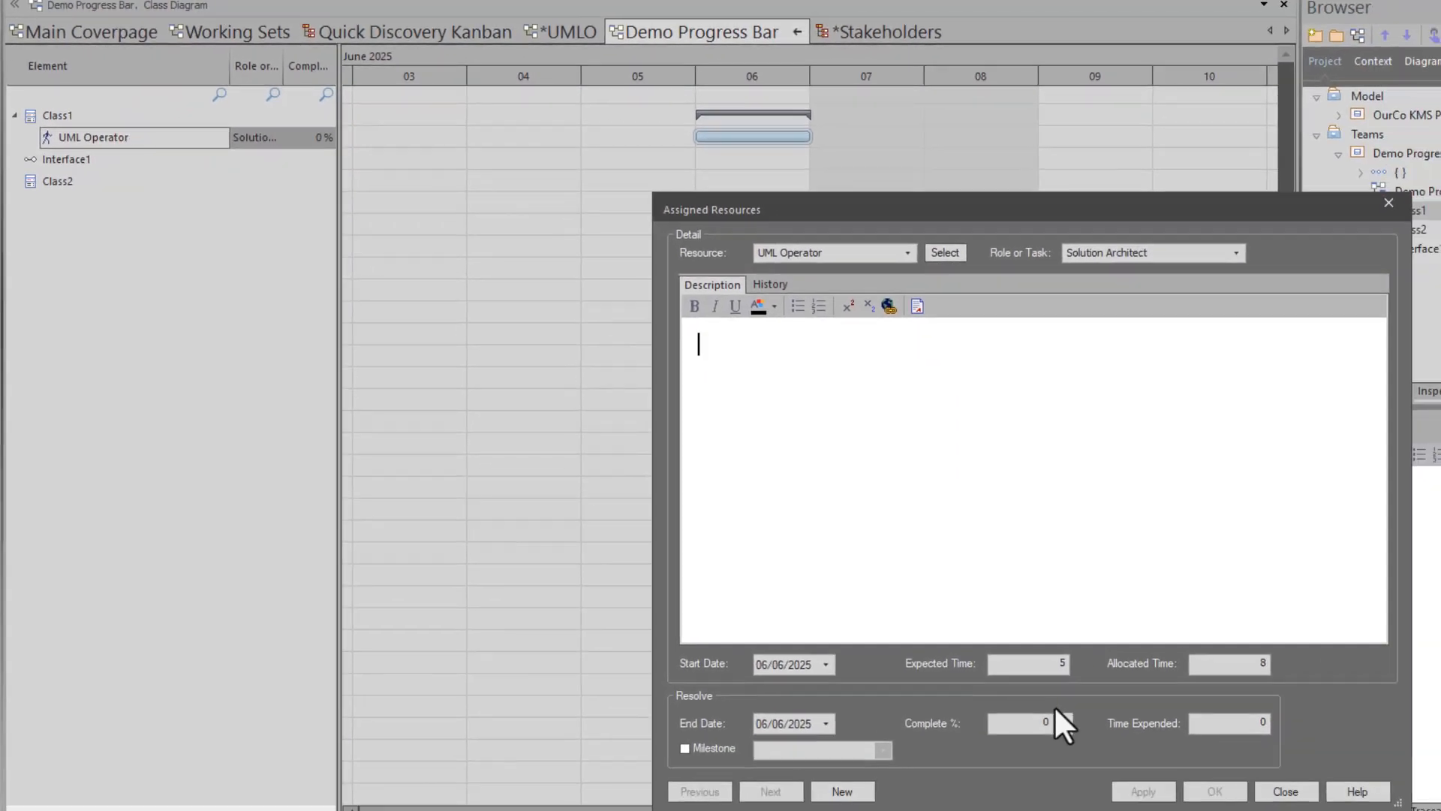
double_click(1157, 776)
text(90)
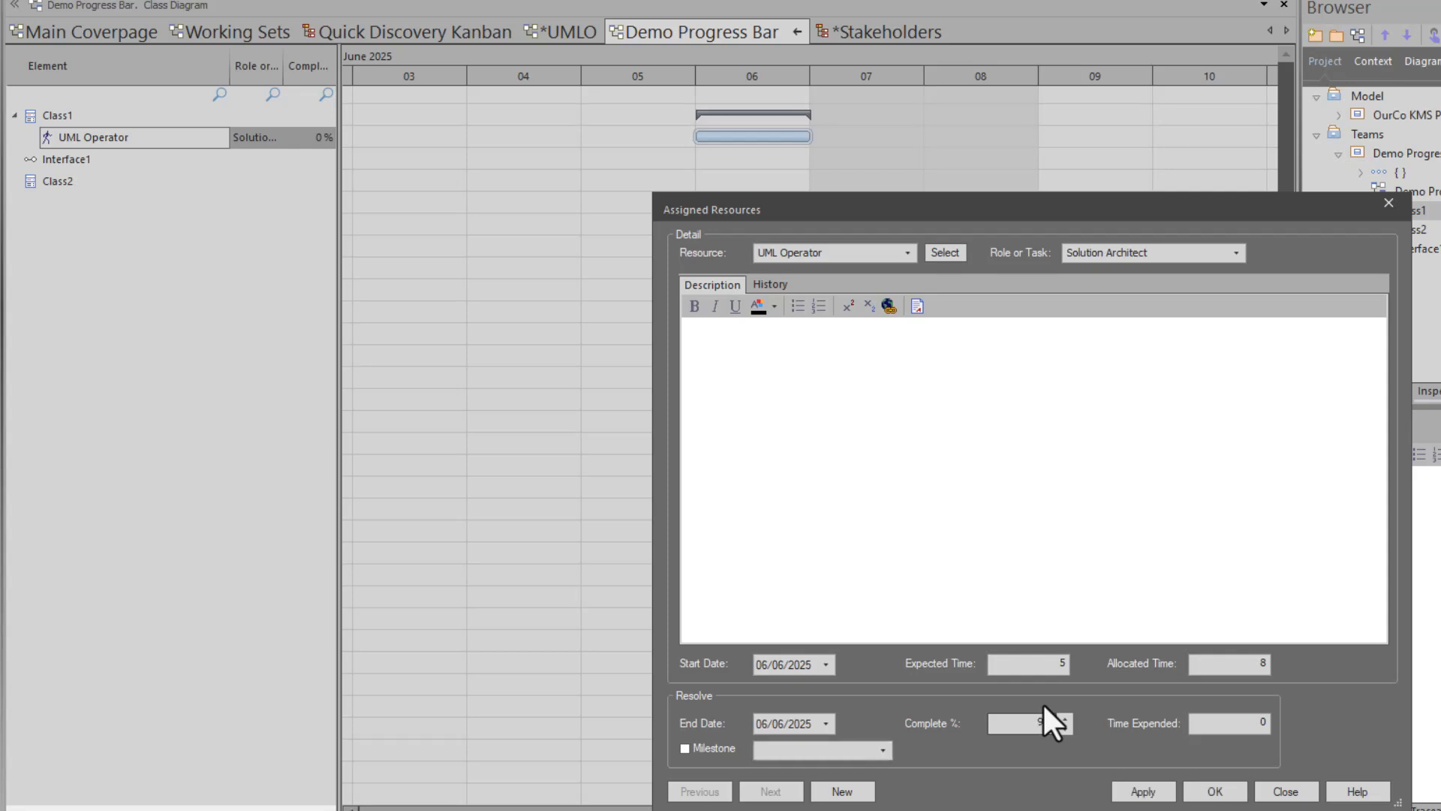
click(1238, 788)
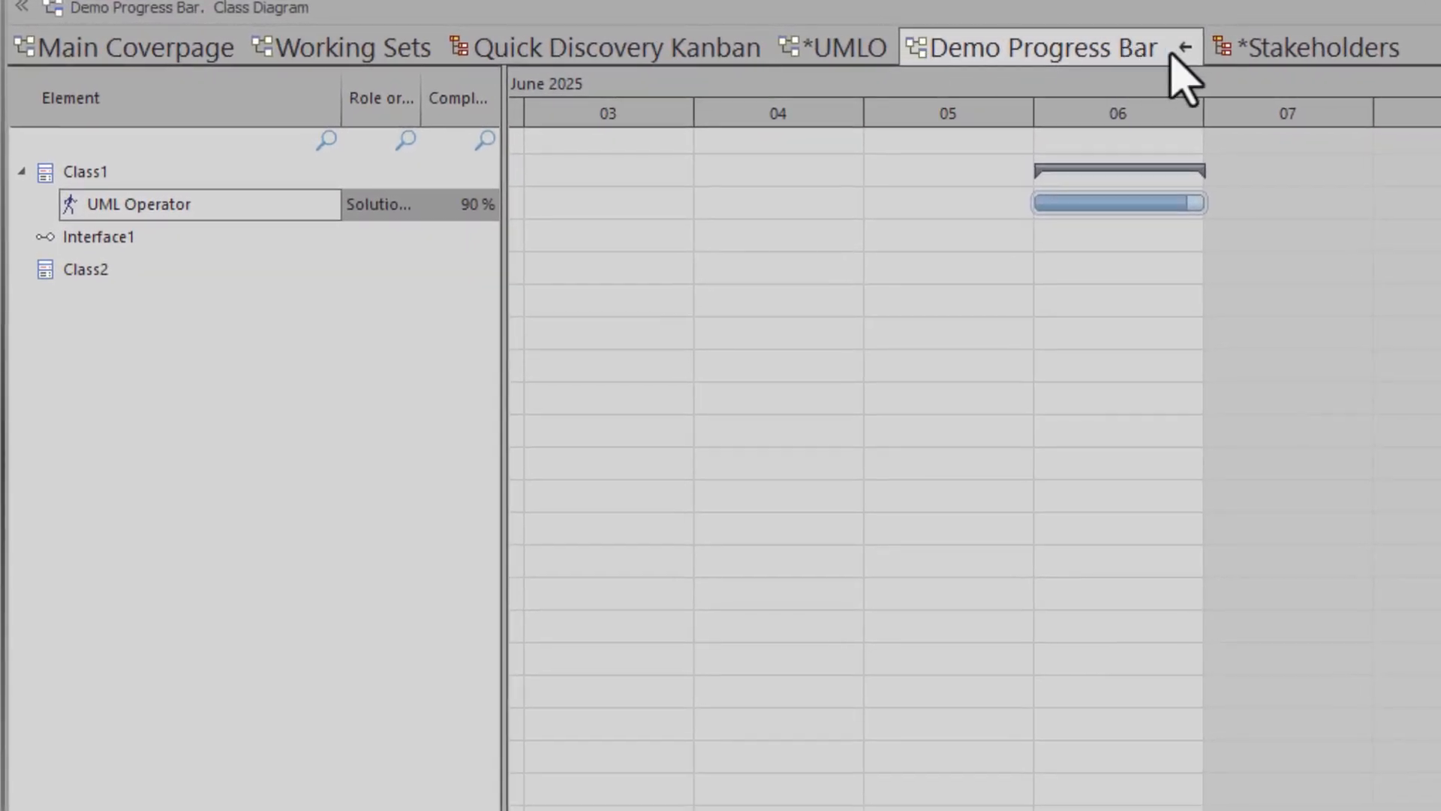
click(1183, 46)
- Go to the Stakeholders Kanban board
right_click(850, 465)
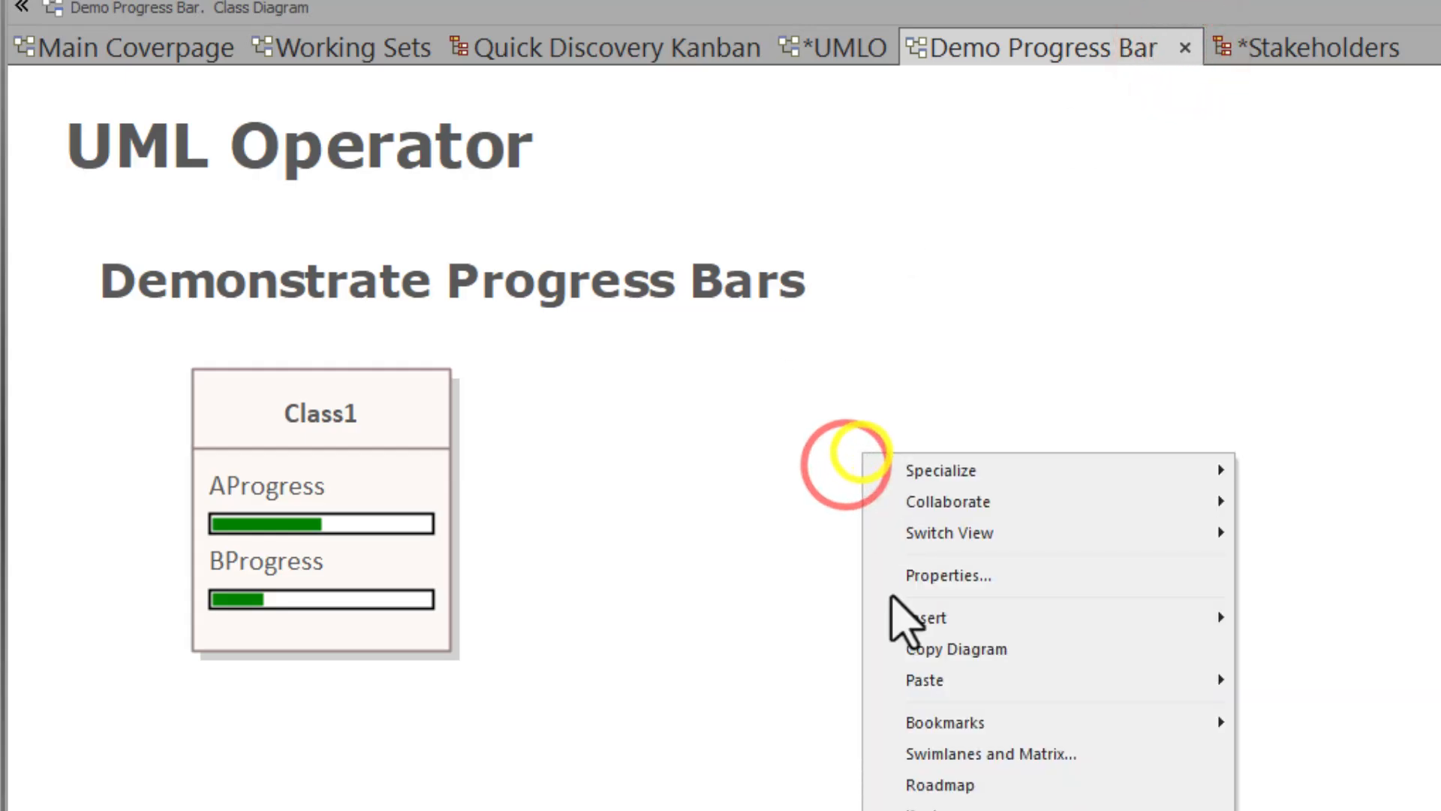
key(Escape)
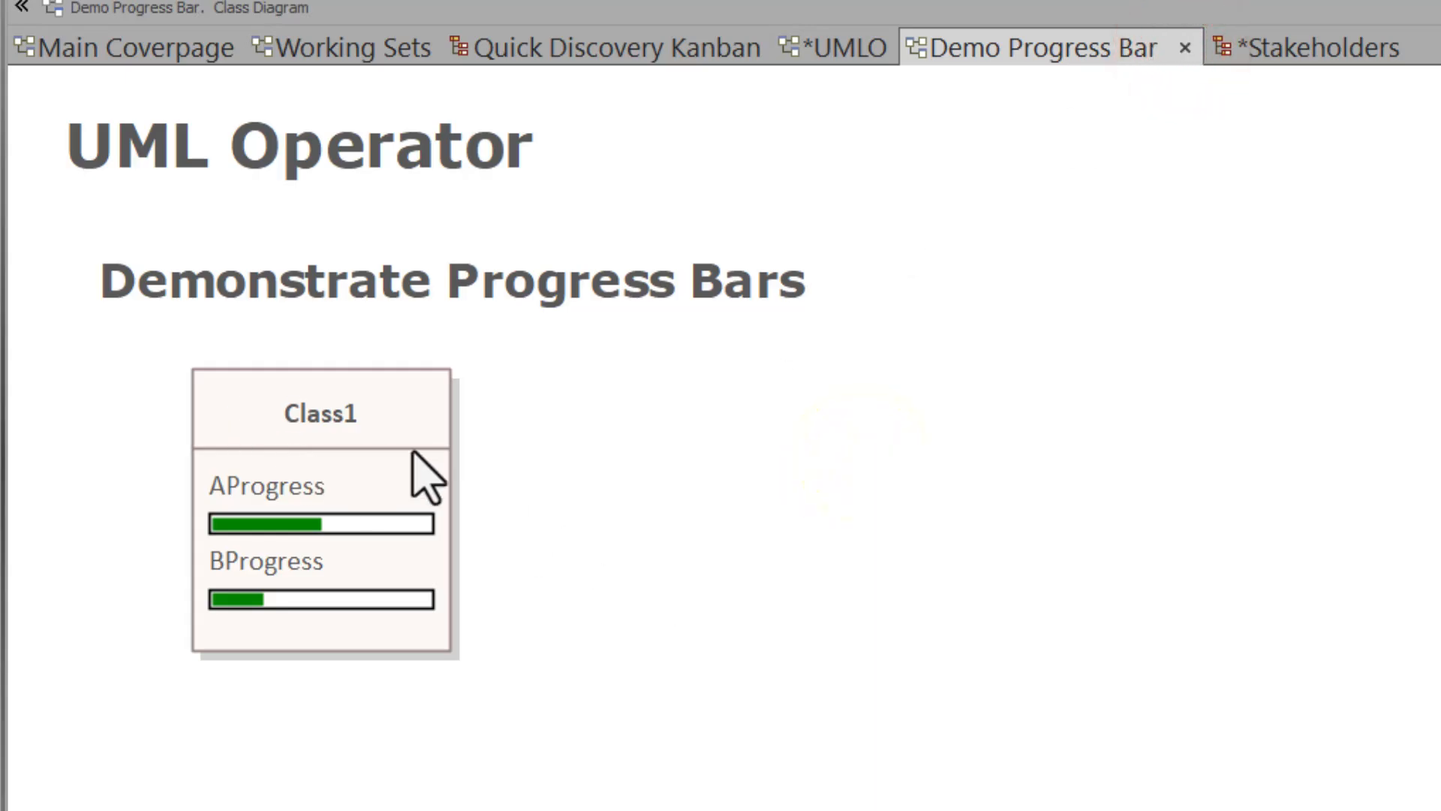
click(1257, 57)
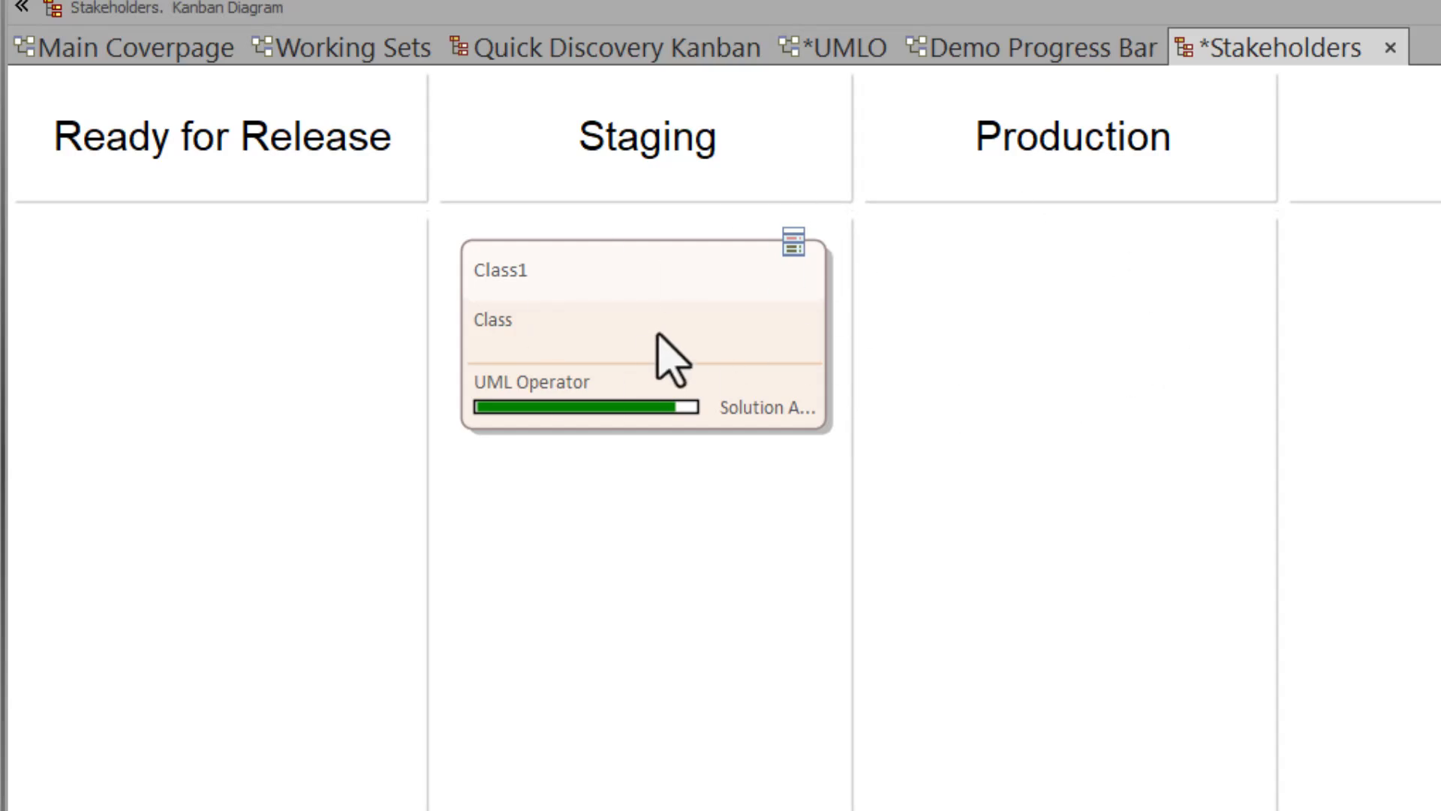
- View Stakeholders as a Gantt chart with Class1 expanded, save with Ctrl+S, and return to Kanban
right_click(592, 500)
click(682, 581)
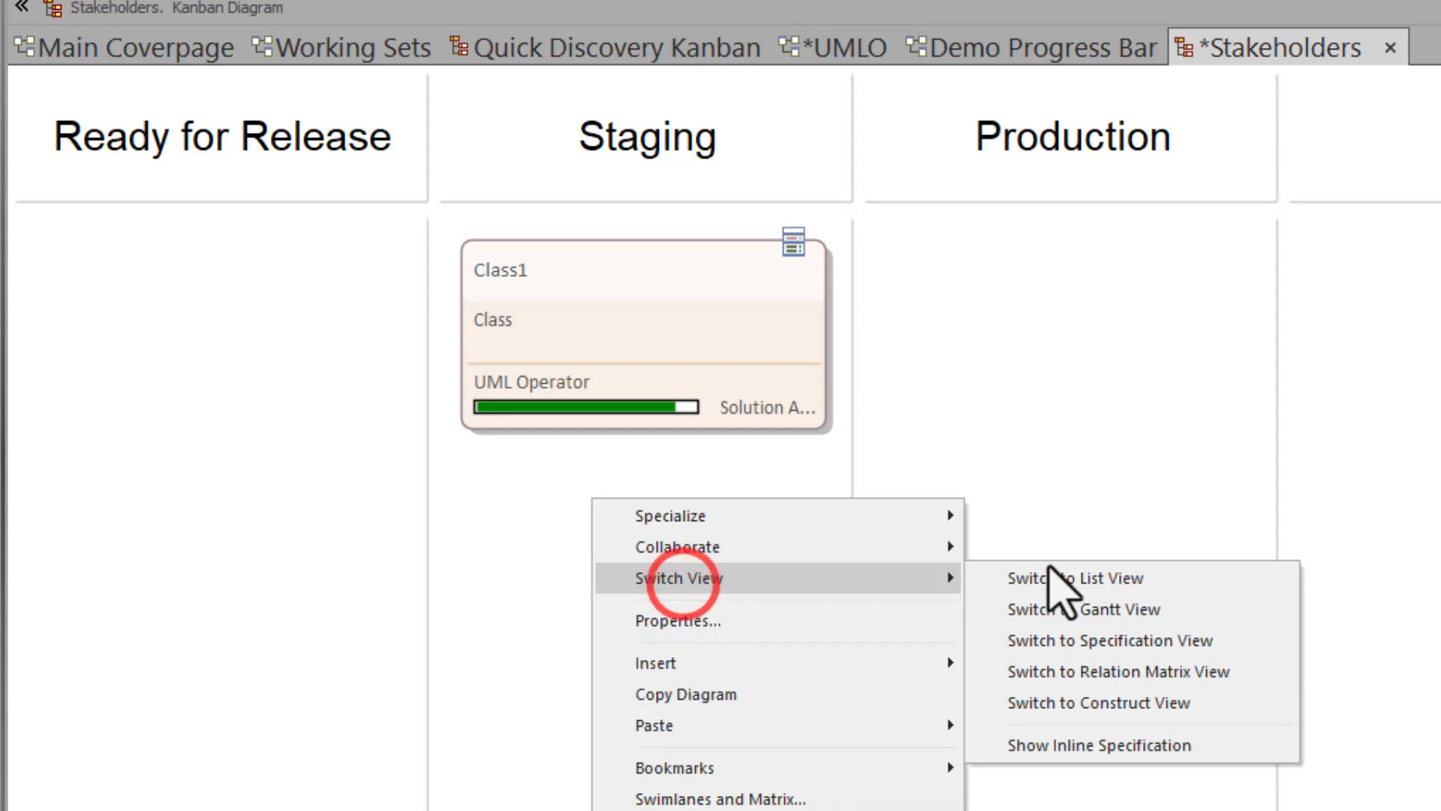
click(1111, 609)
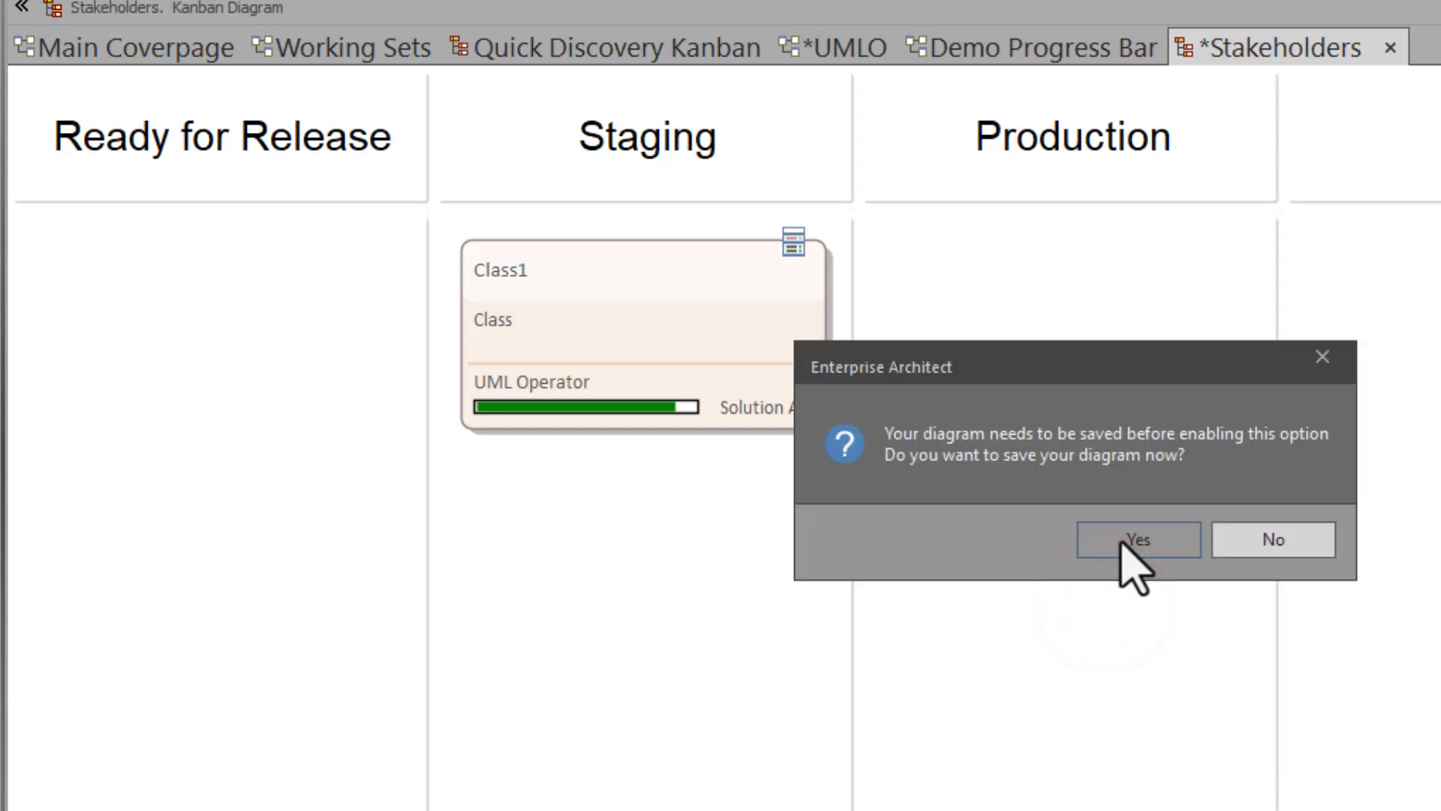
click(1123, 540)
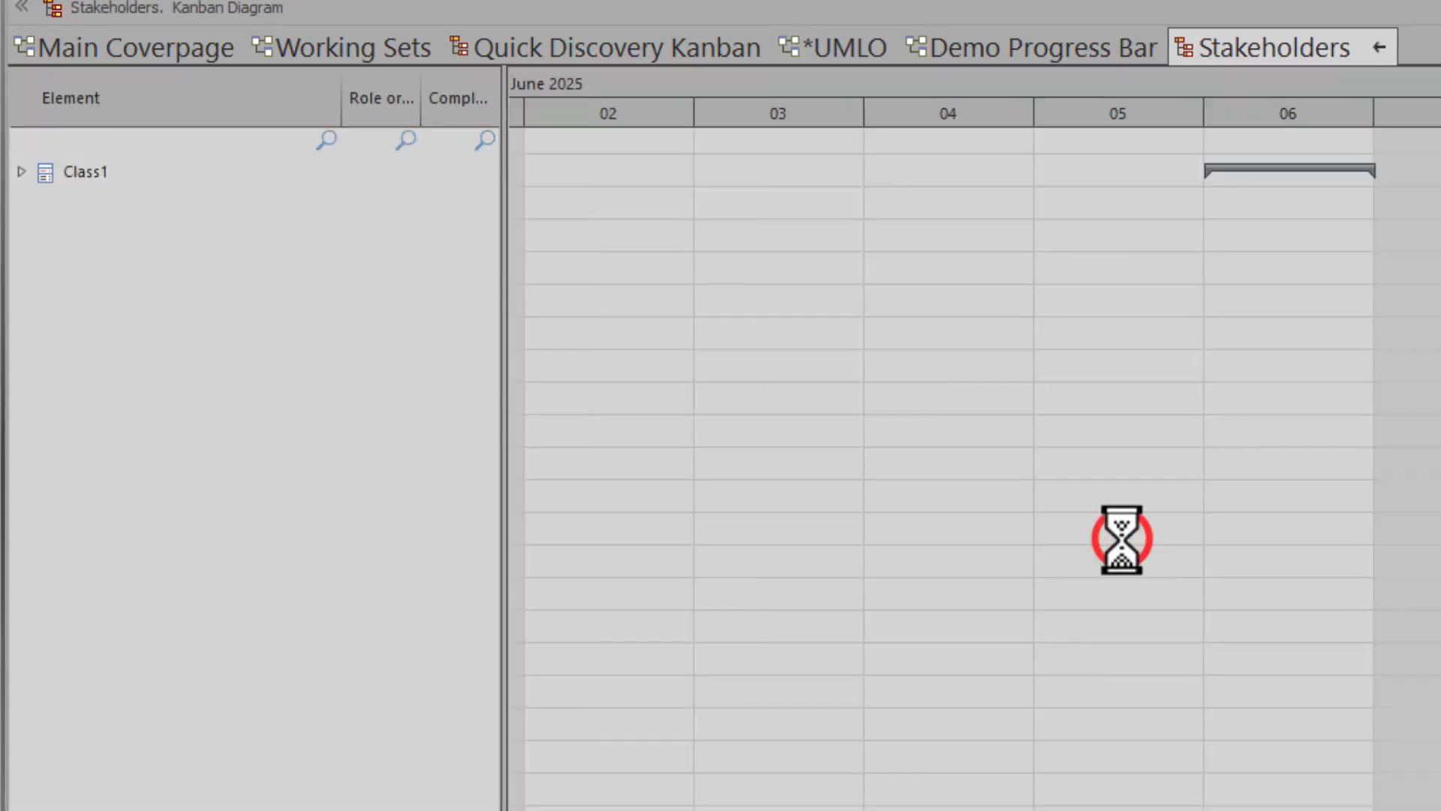
click(21, 172)
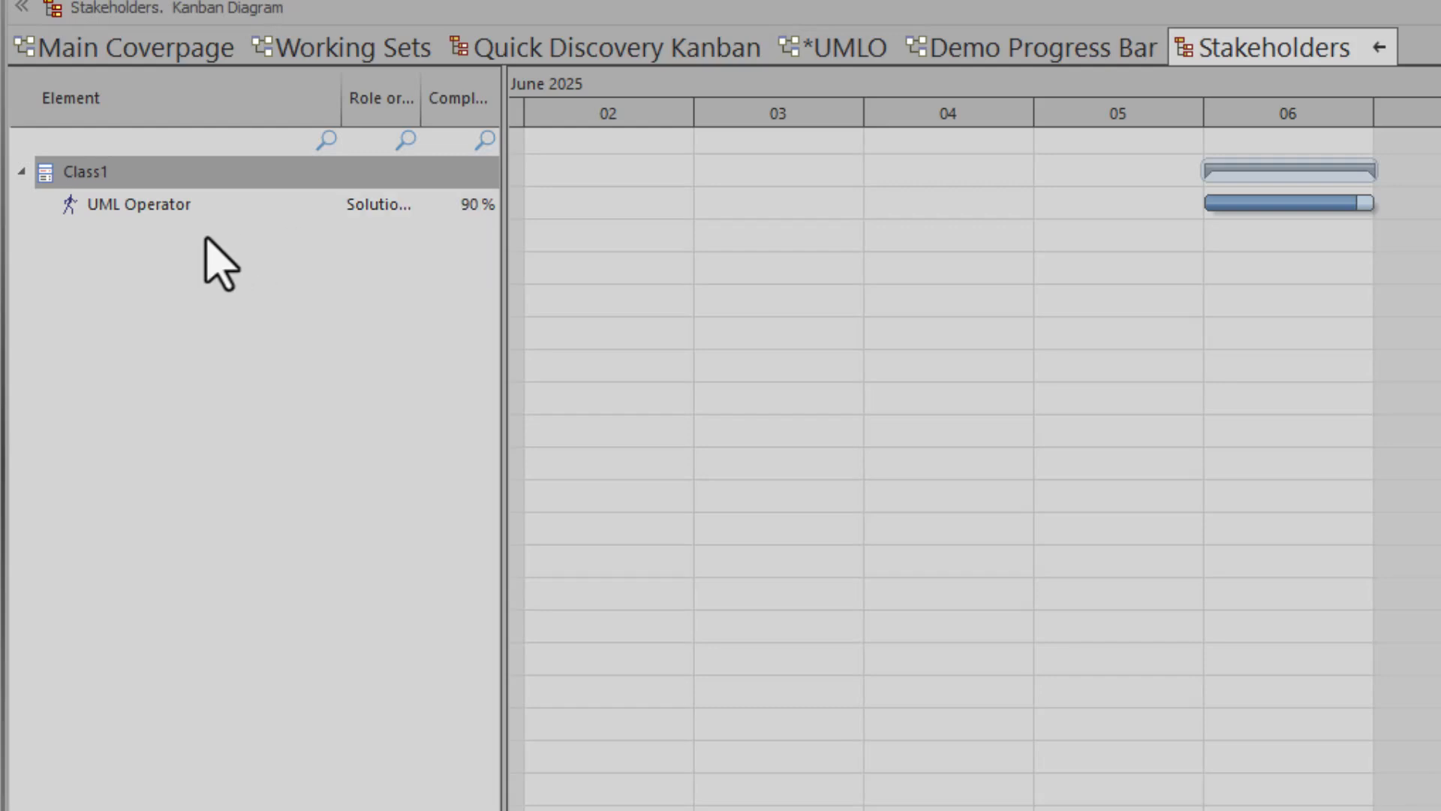
key(ctrl+s)
click(1362, 41)
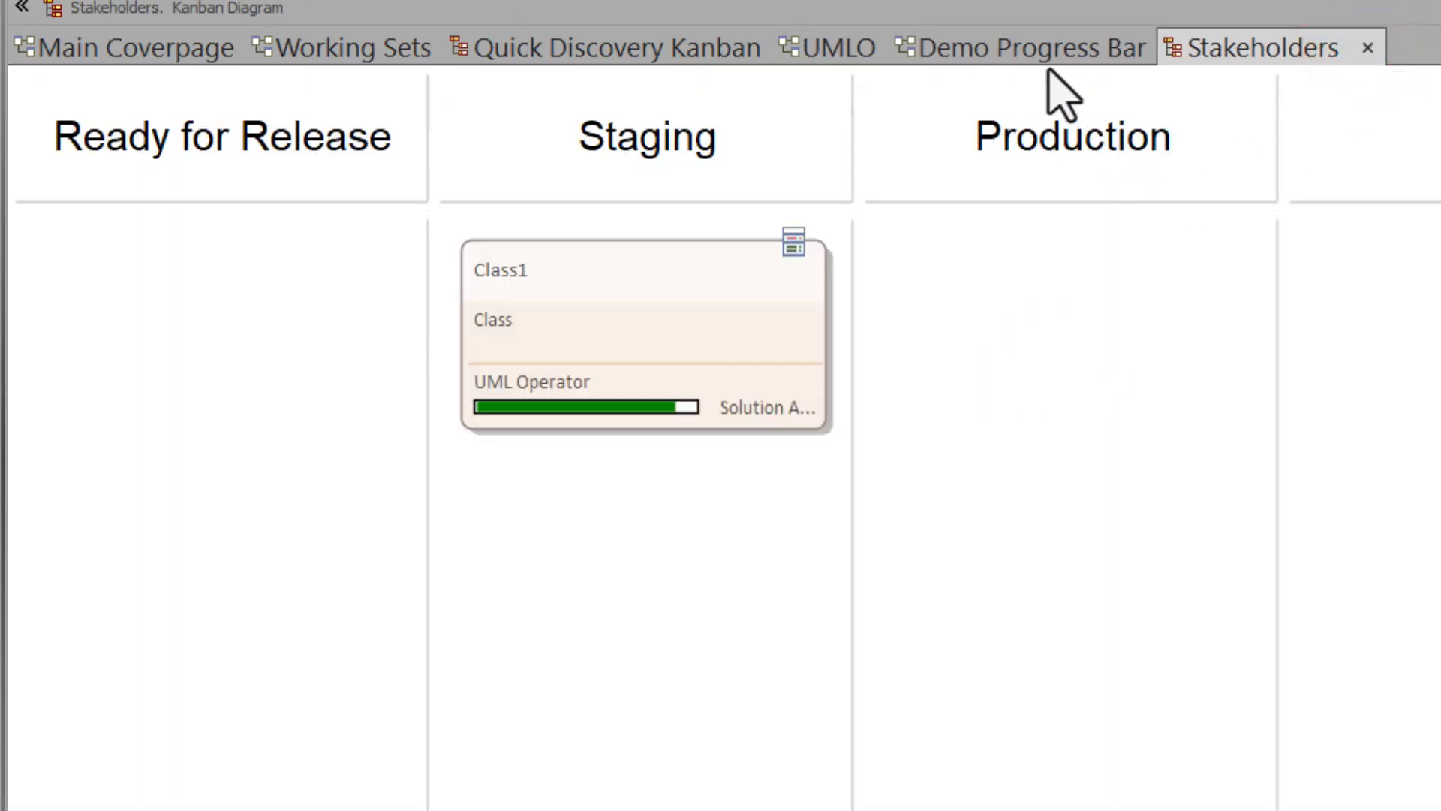
click(597, 349)
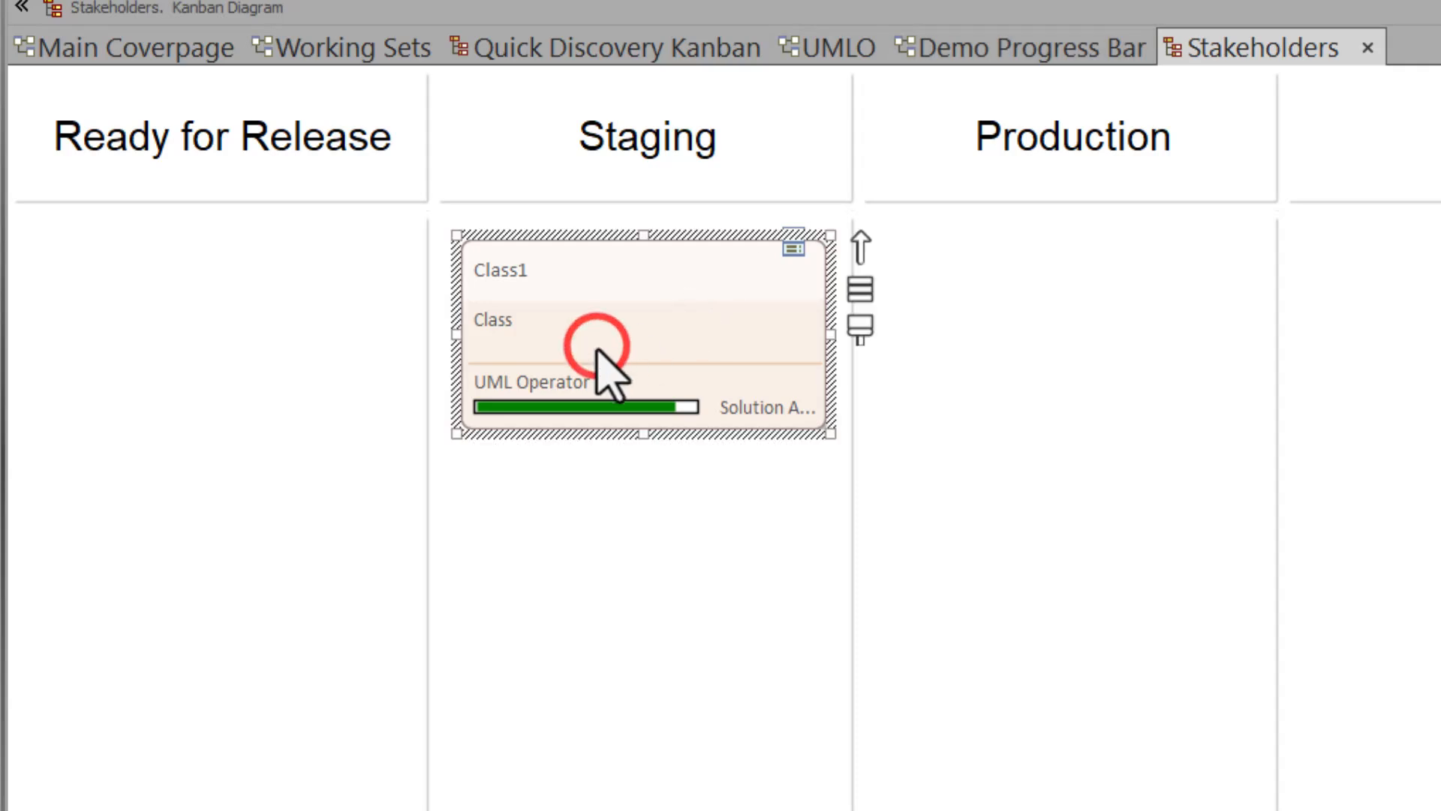
click(971, 48)
click(351, 441)
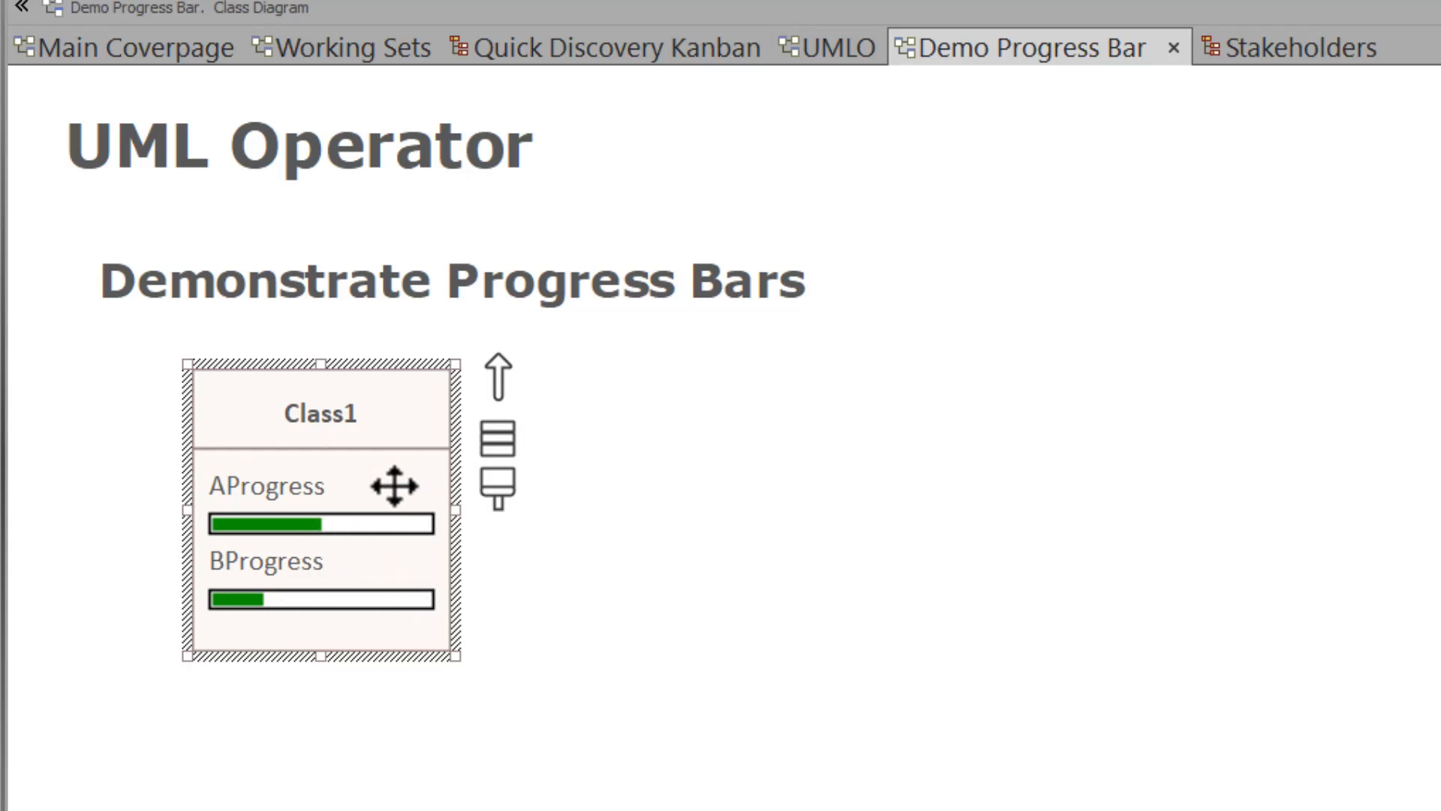
click(1303, 47)
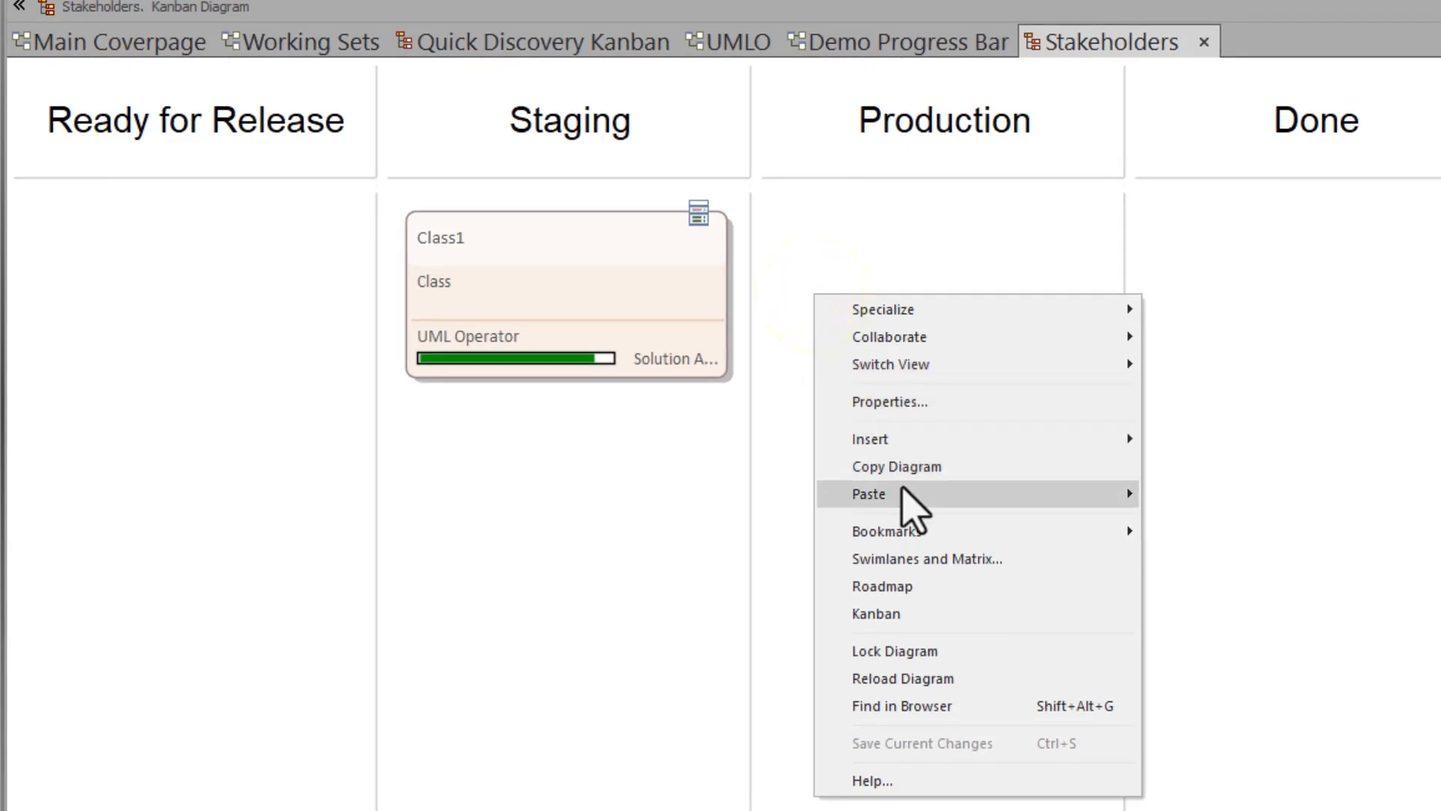
- In the Stakeholders Gantt view, change Class1's UML Operator completion from 90 to 100%
mouse_move(911, 364)
click(1231, 389)
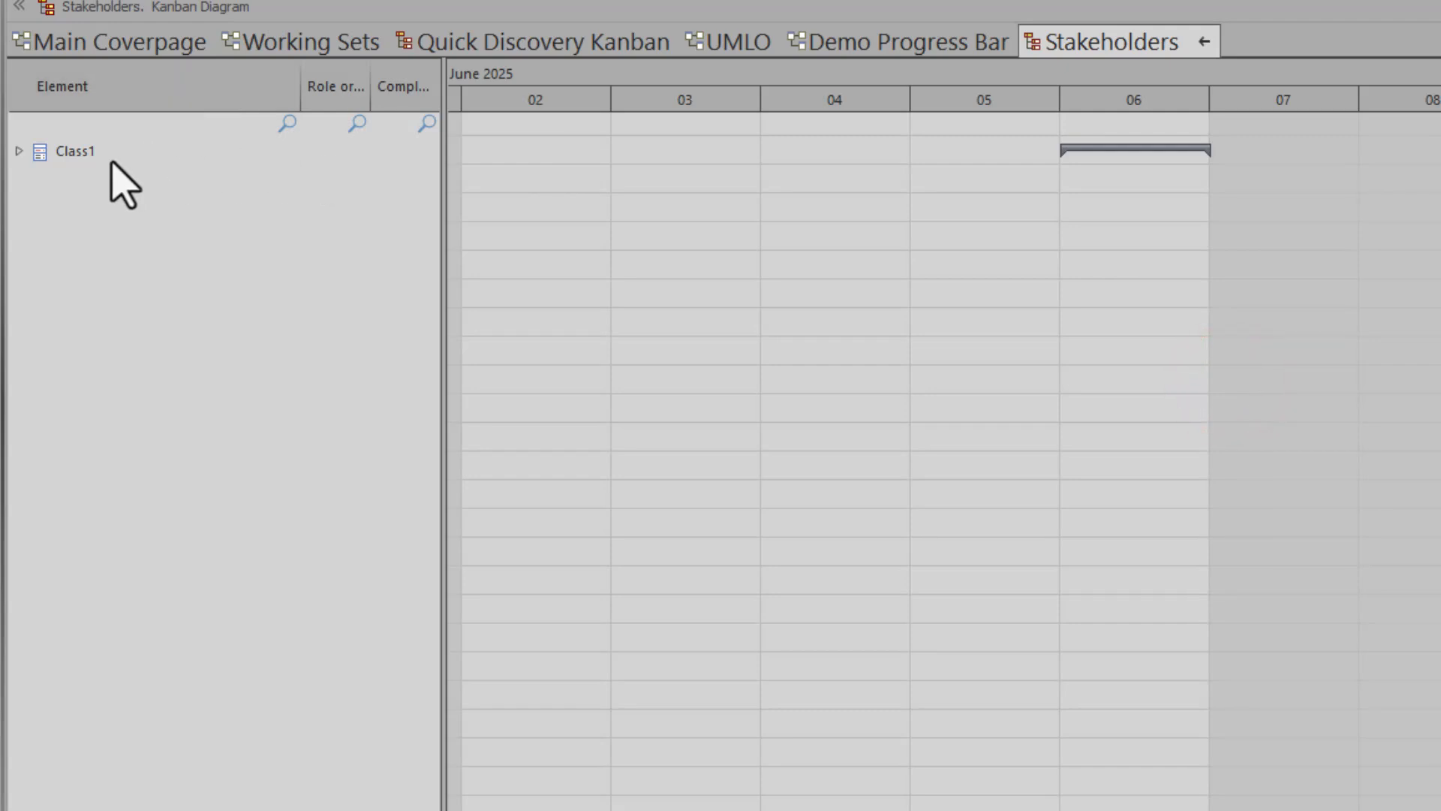
click(18, 151)
click(78, 180)
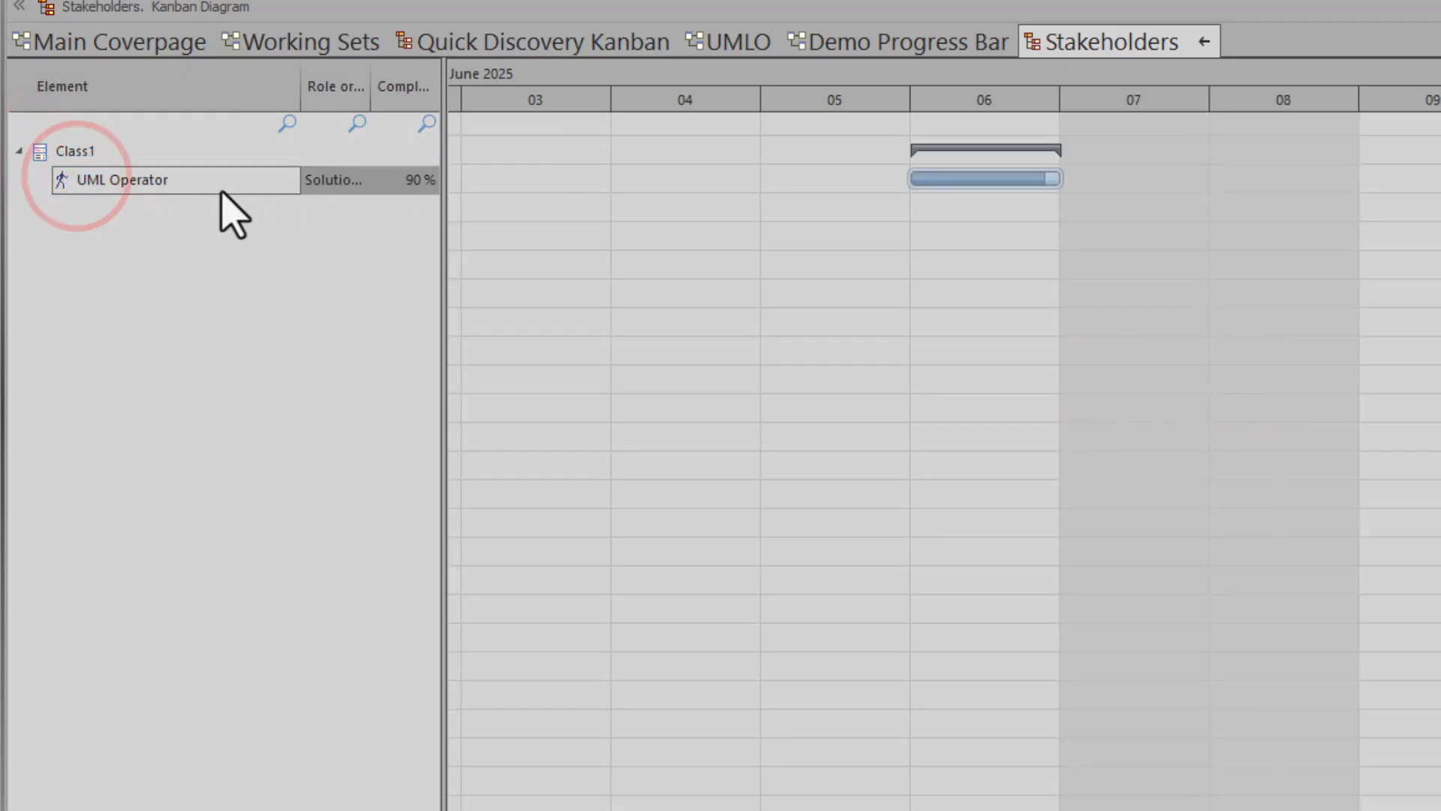
double_click(187, 178)
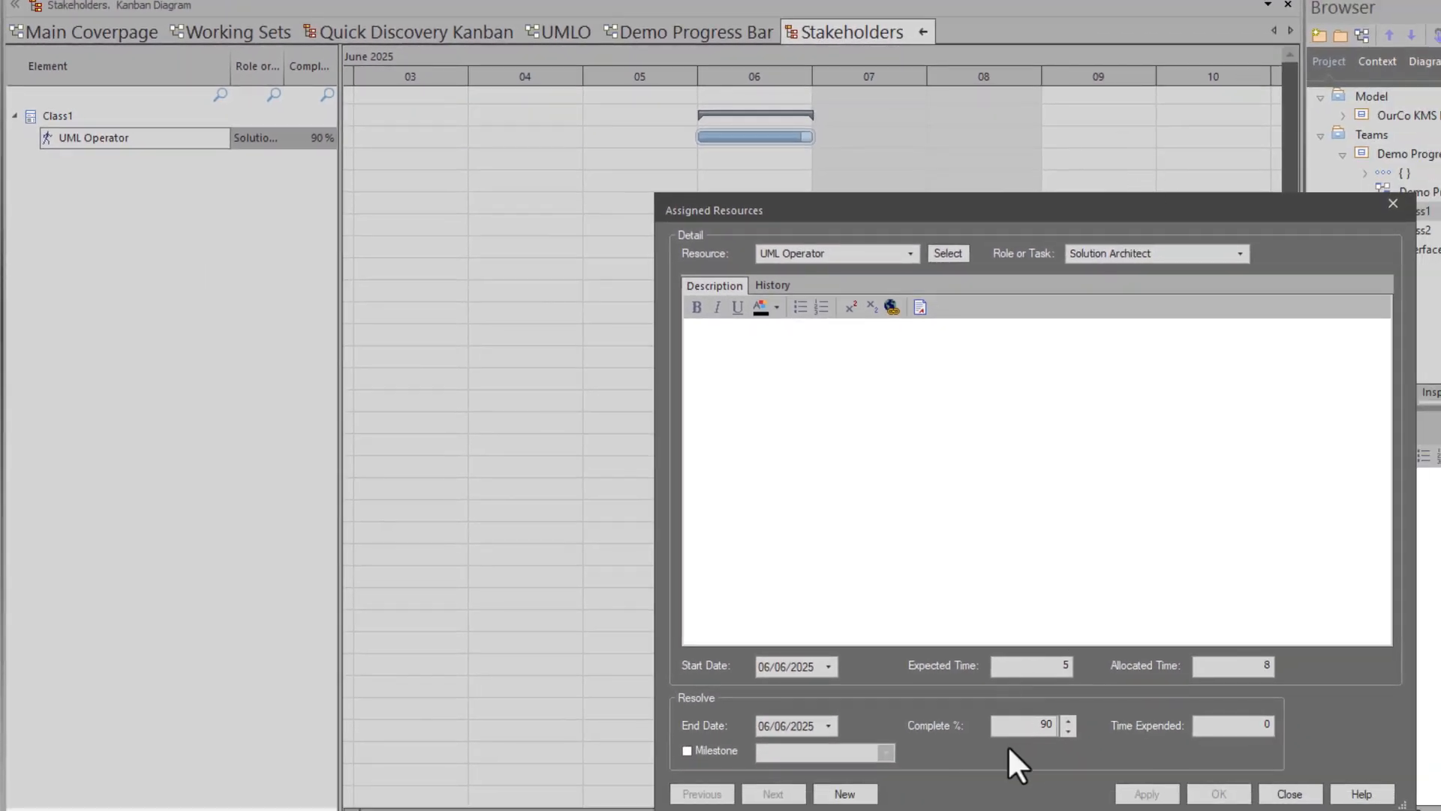
double_click(1039, 725)
text(100)
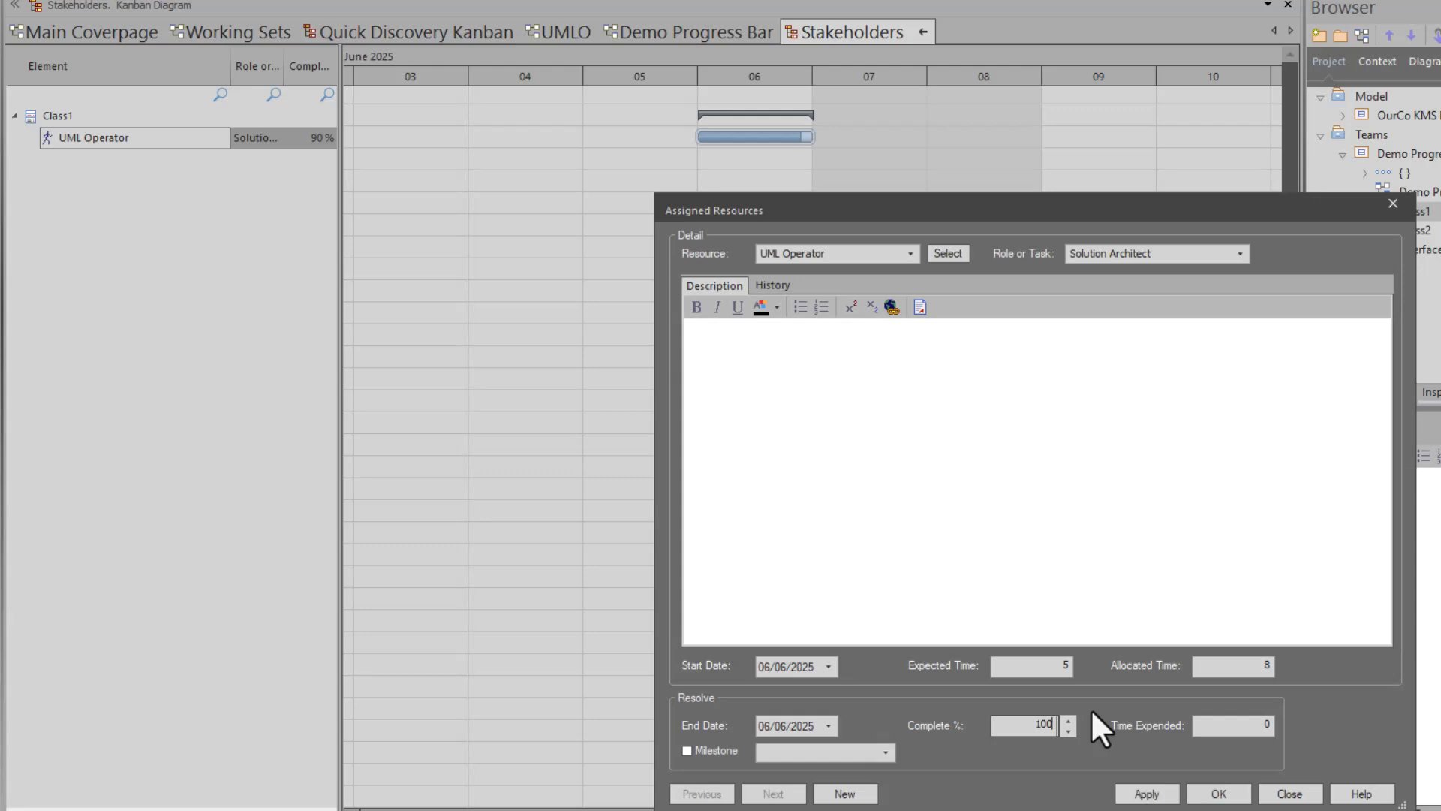
key(Return)
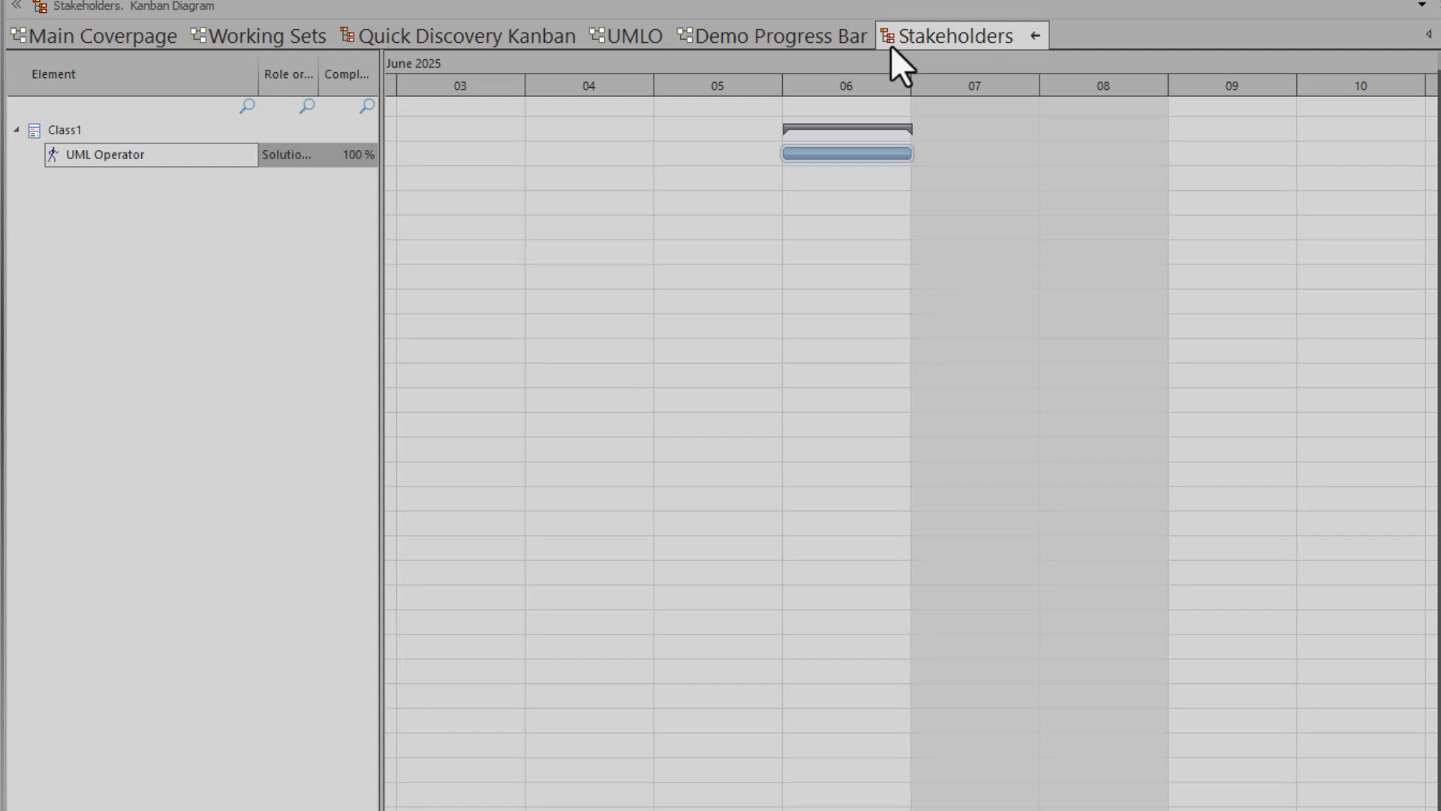
- Return Stakeholders to Kanban, reload the diagram, and open the Demo Progress Bar diagram
click(1034, 39)
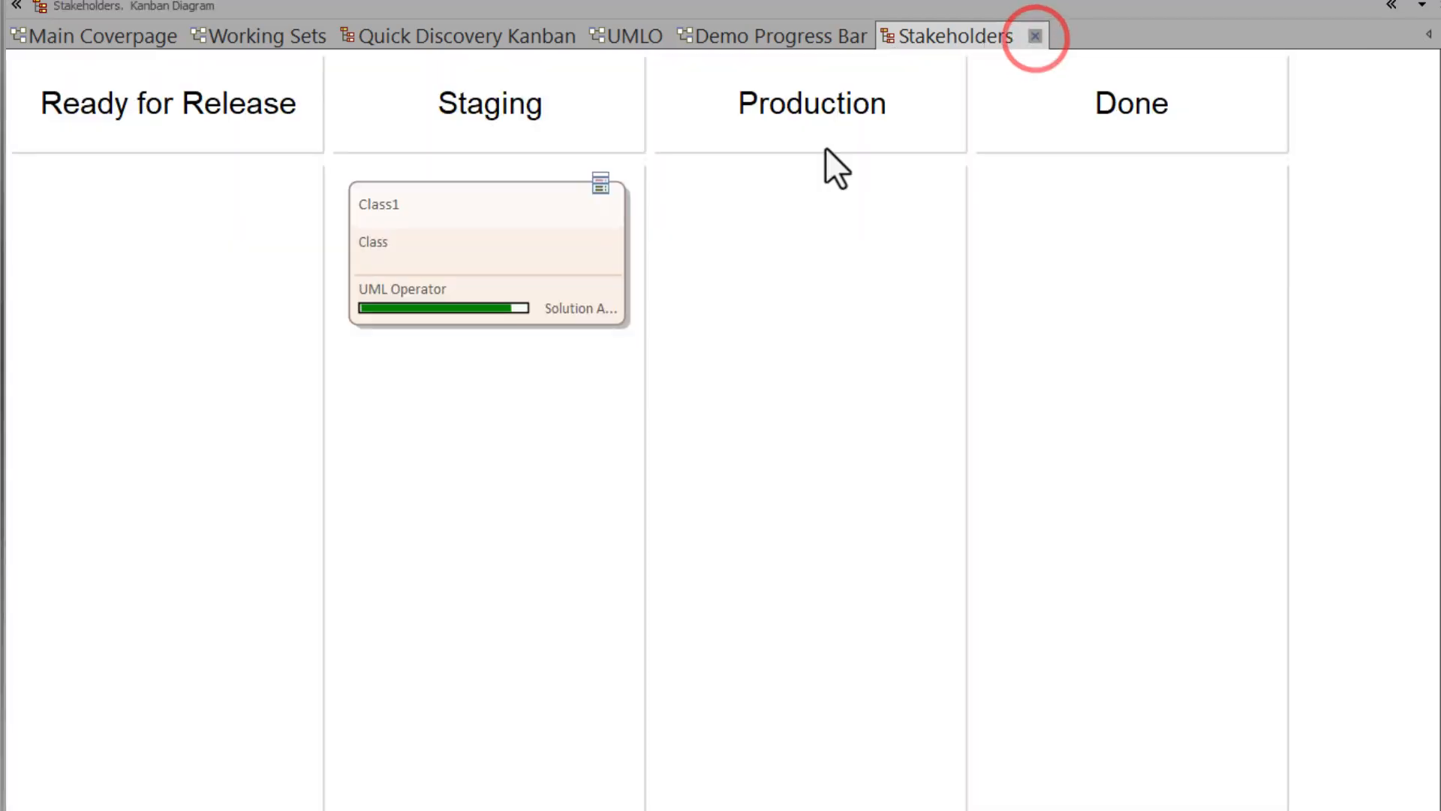
right_click(394, 402)
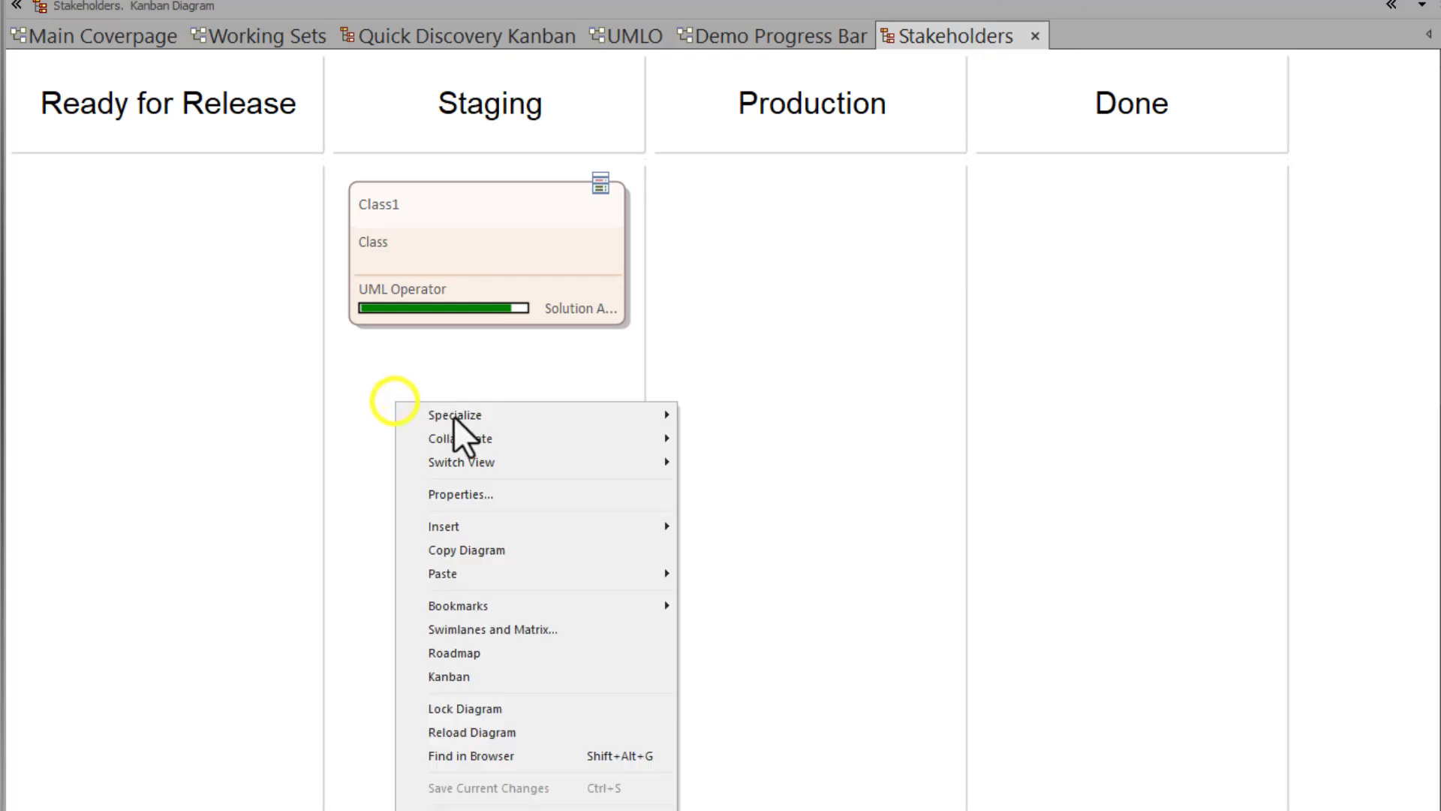
click(501, 732)
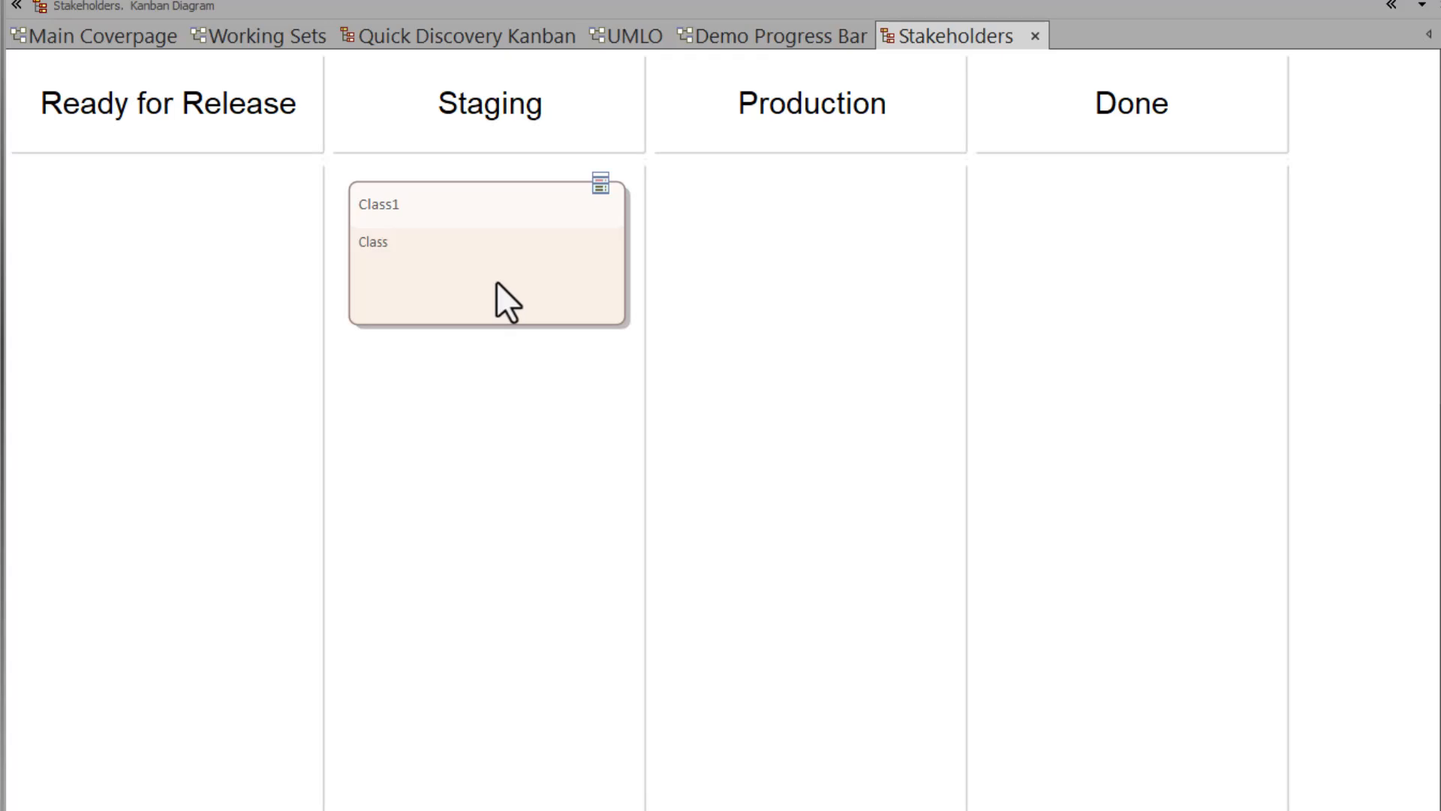
click(741, 37)
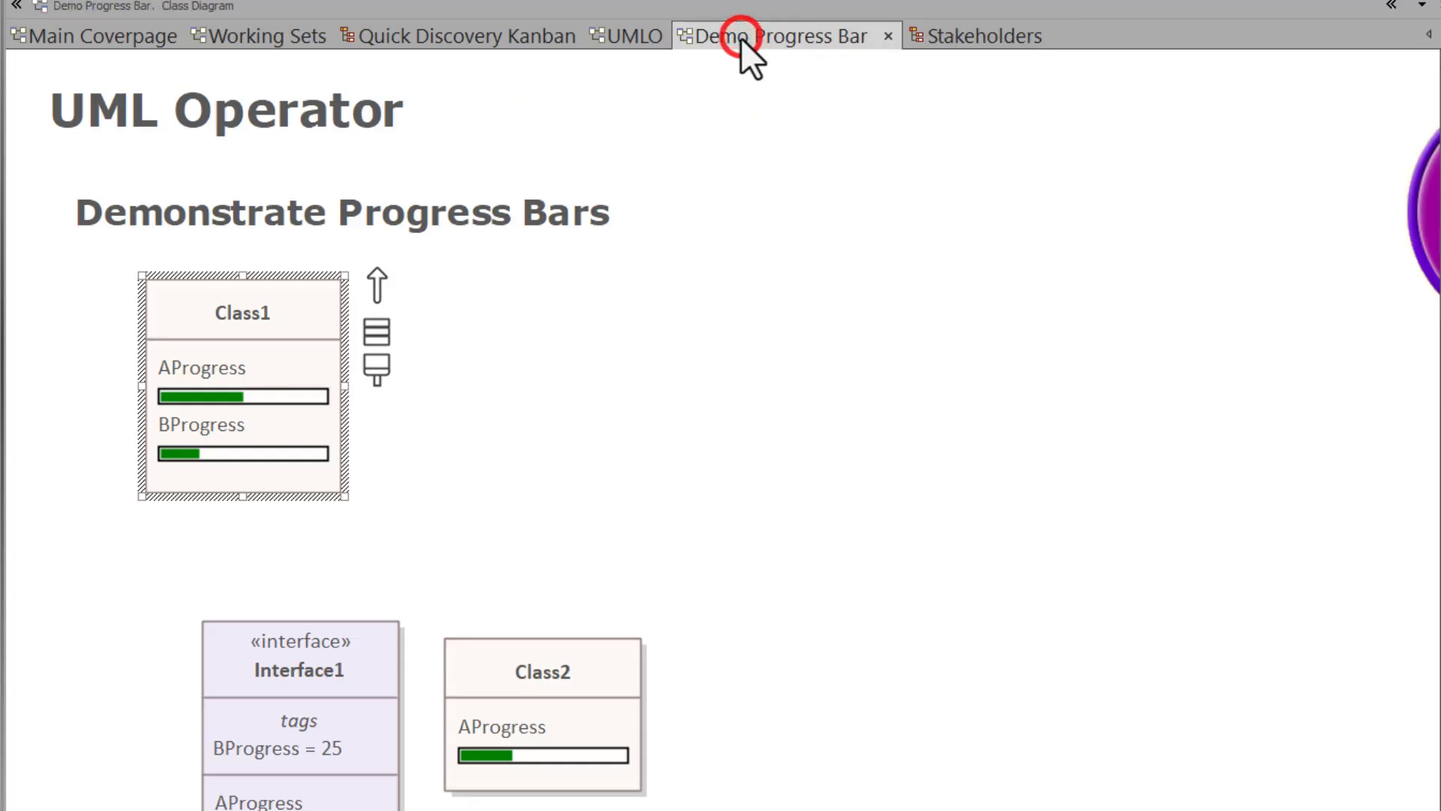
- Dock Properties and change Class1's AProgress tag from 50 to 100, leaving BProgress at 25
click(277, 371)
drag(1329, 740, 632, 134)
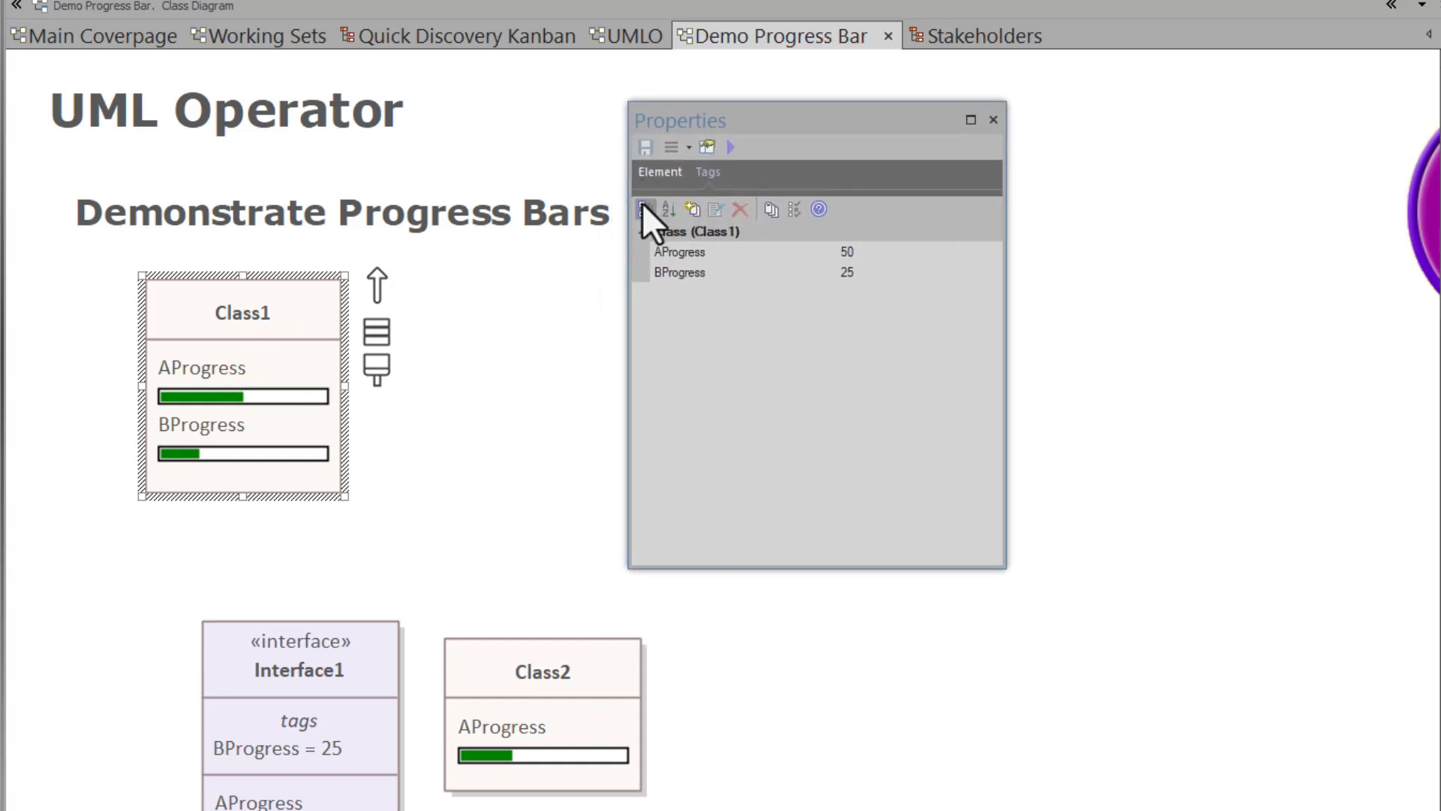
click(682, 256)
click(865, 251)
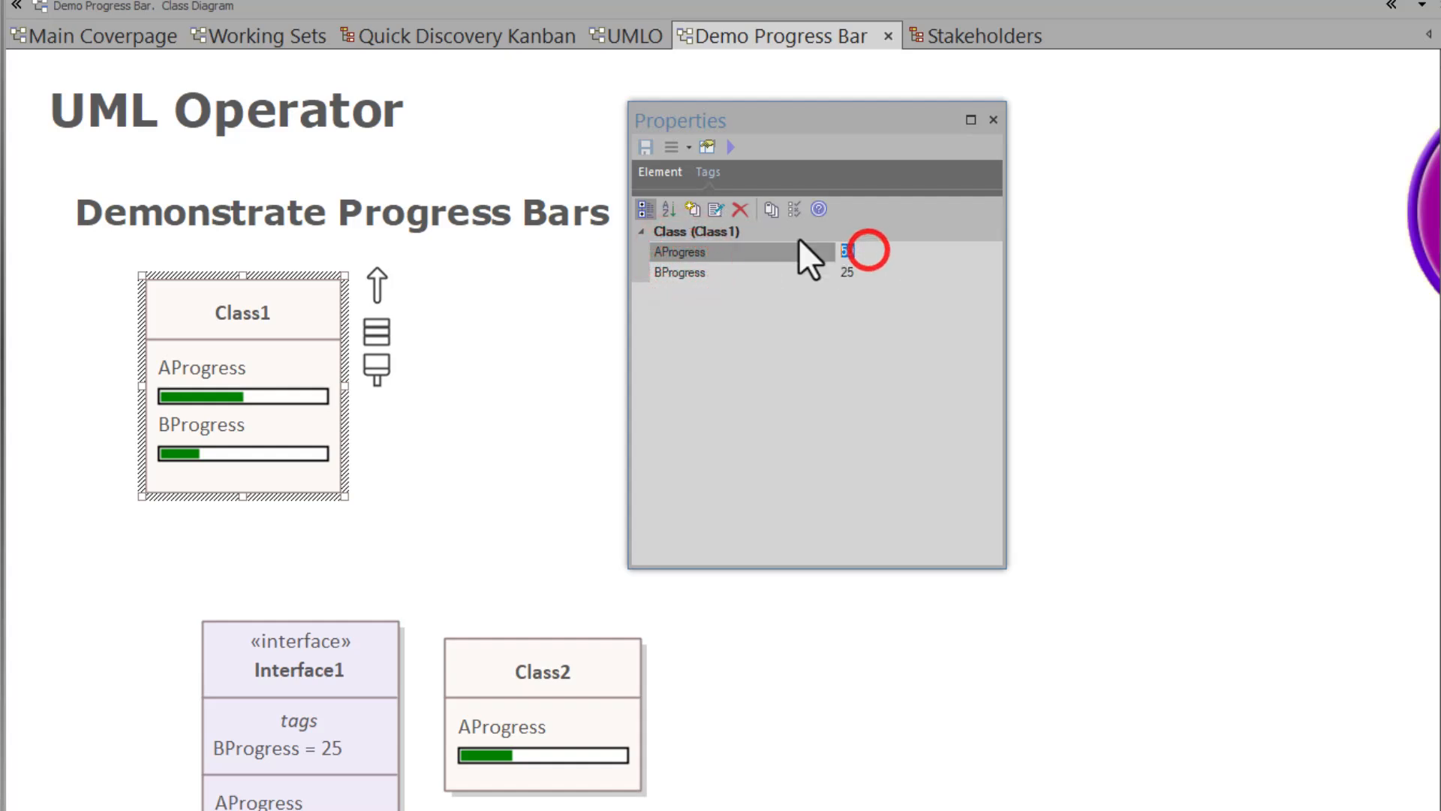
text(100)
click(867, 277)
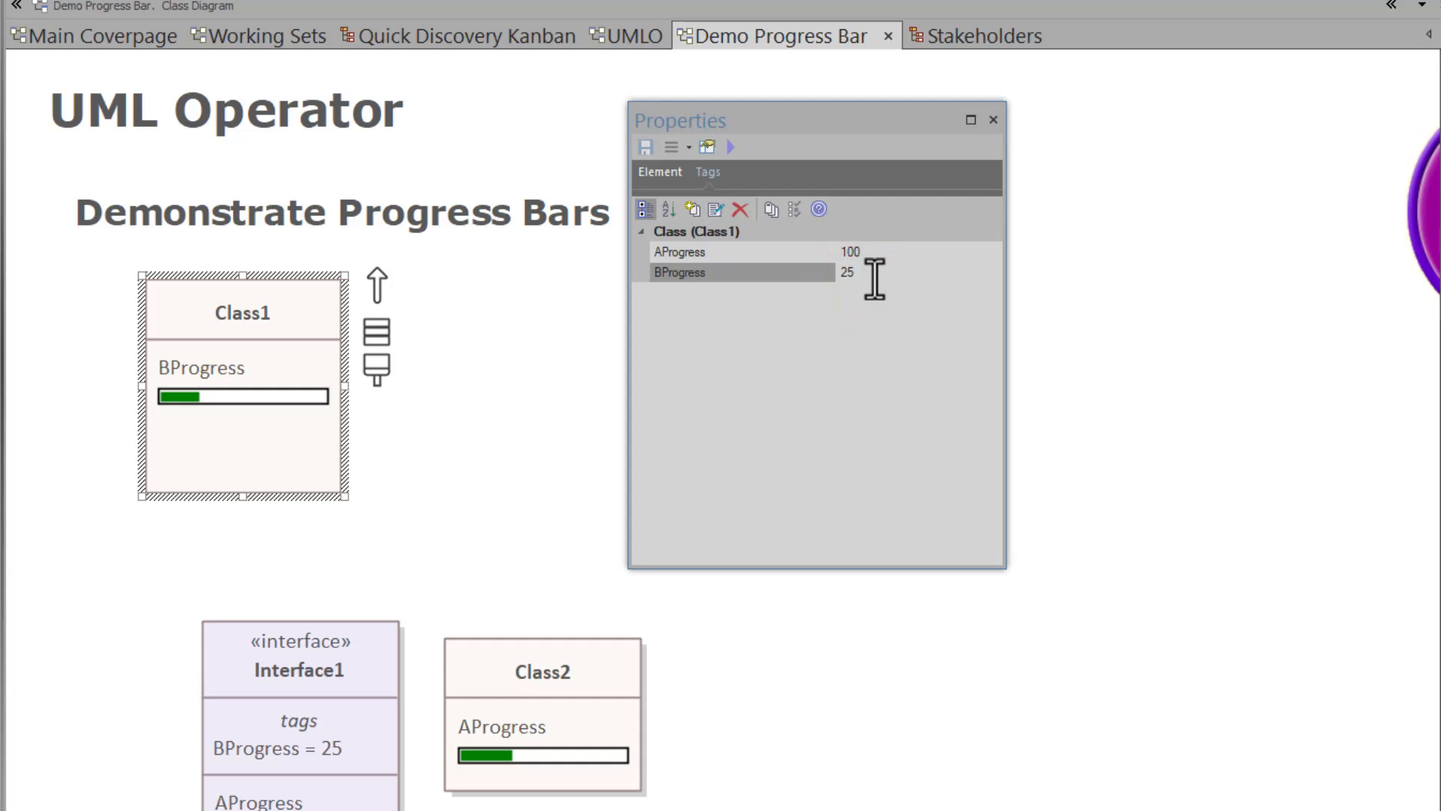
click(873, 275)
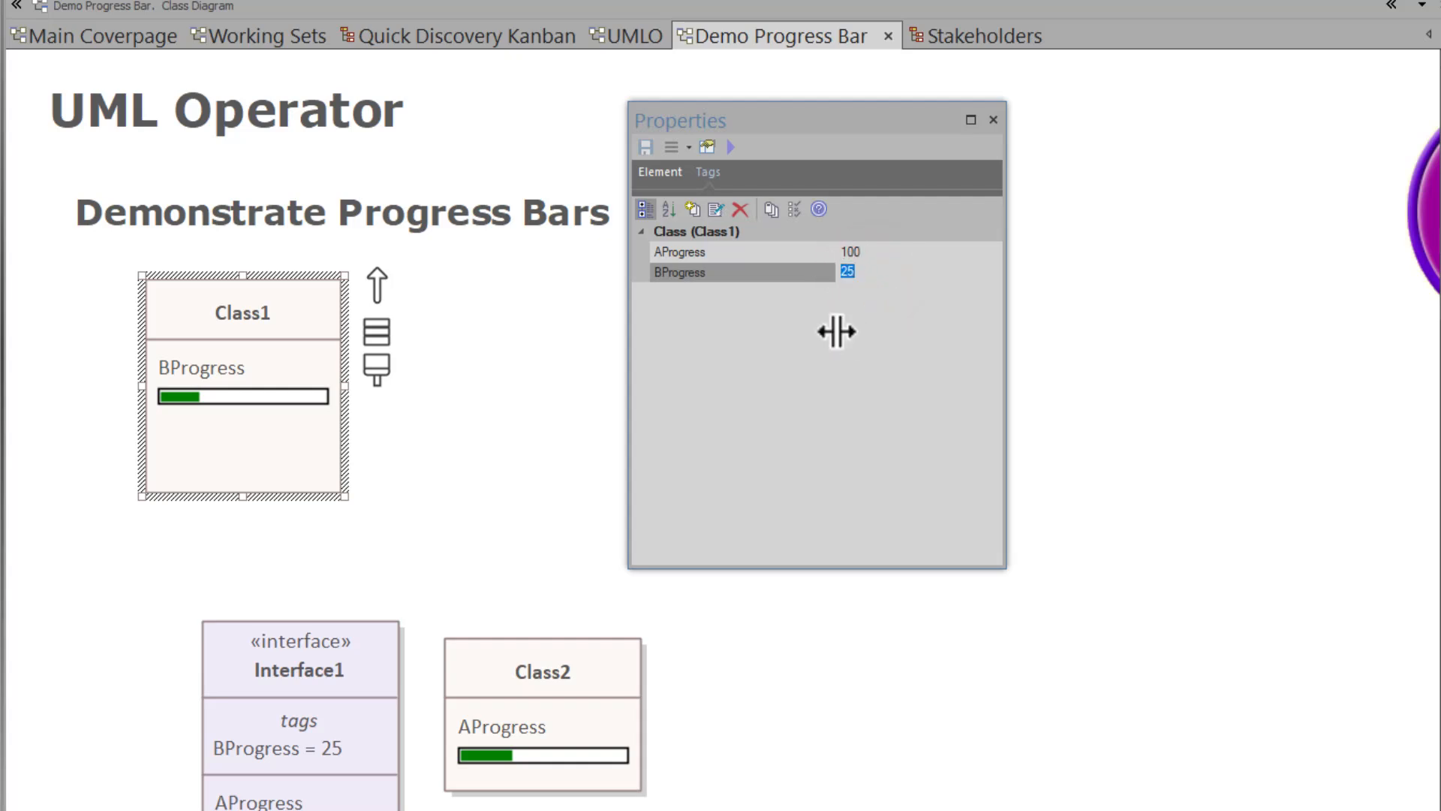
click(1009, 659)
click(472, 504)
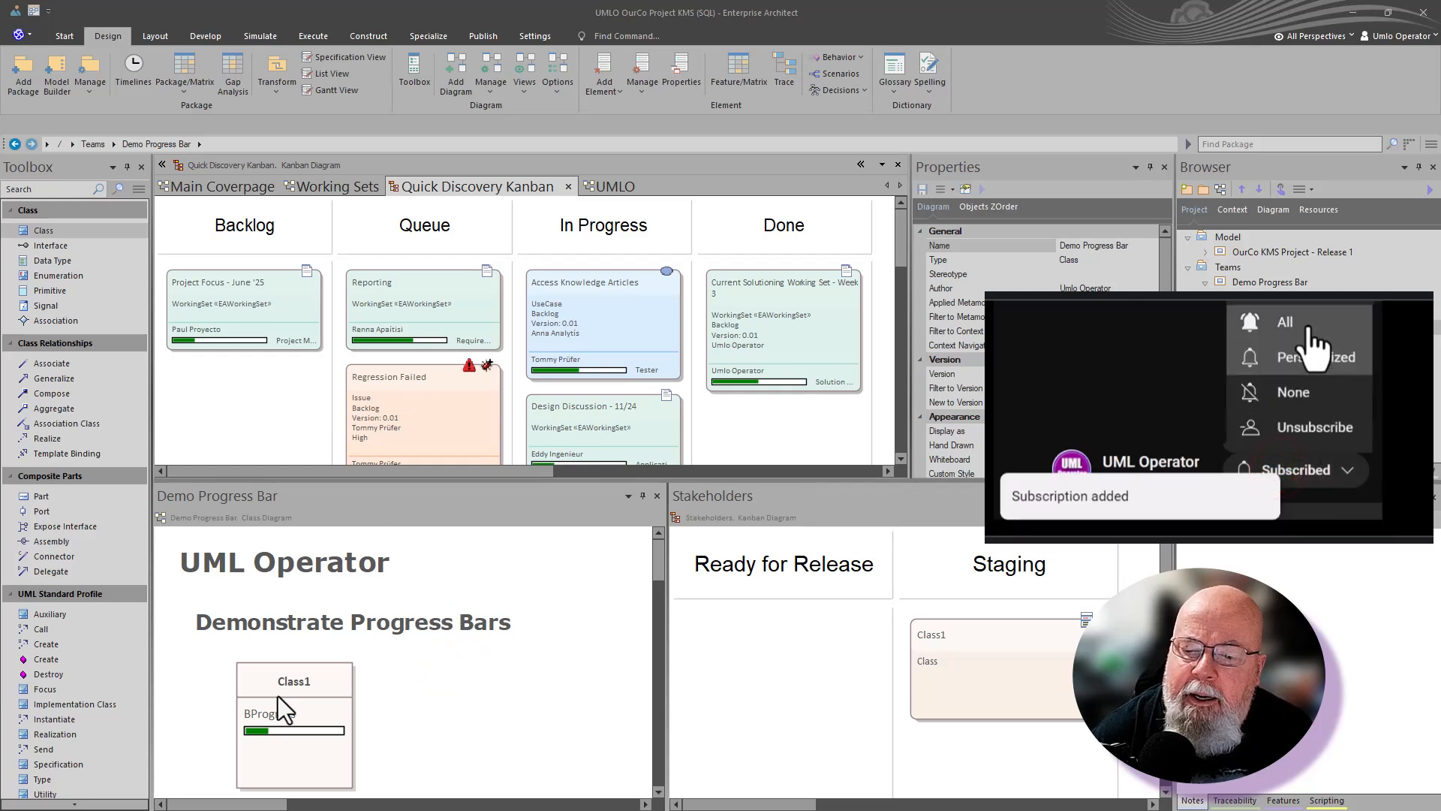
- Browse the UMLO, Quick Discovery Kanban and Stakeholders diagrams
drag(255, 720, 276, 716)
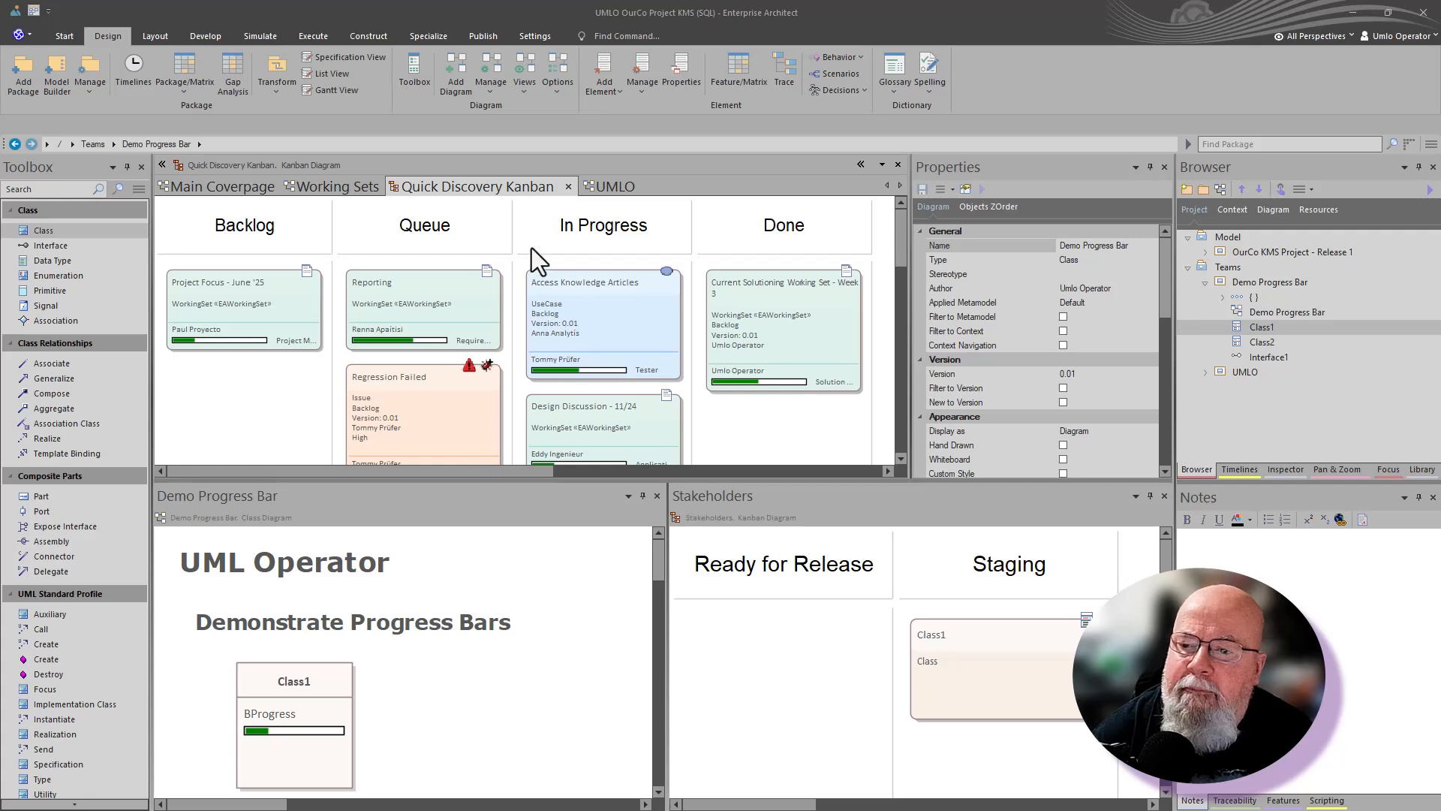
click(628, 186)
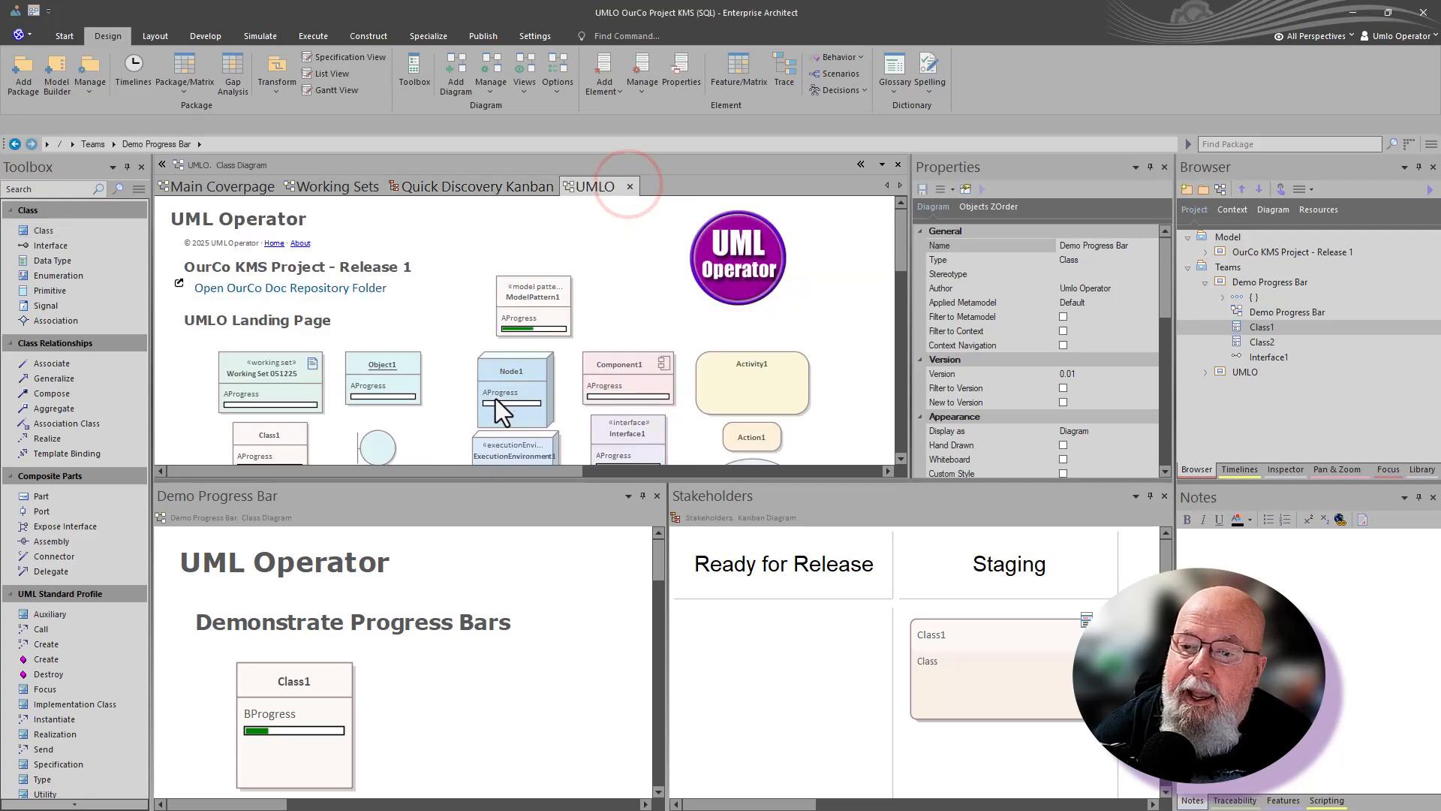
click(470, 189)
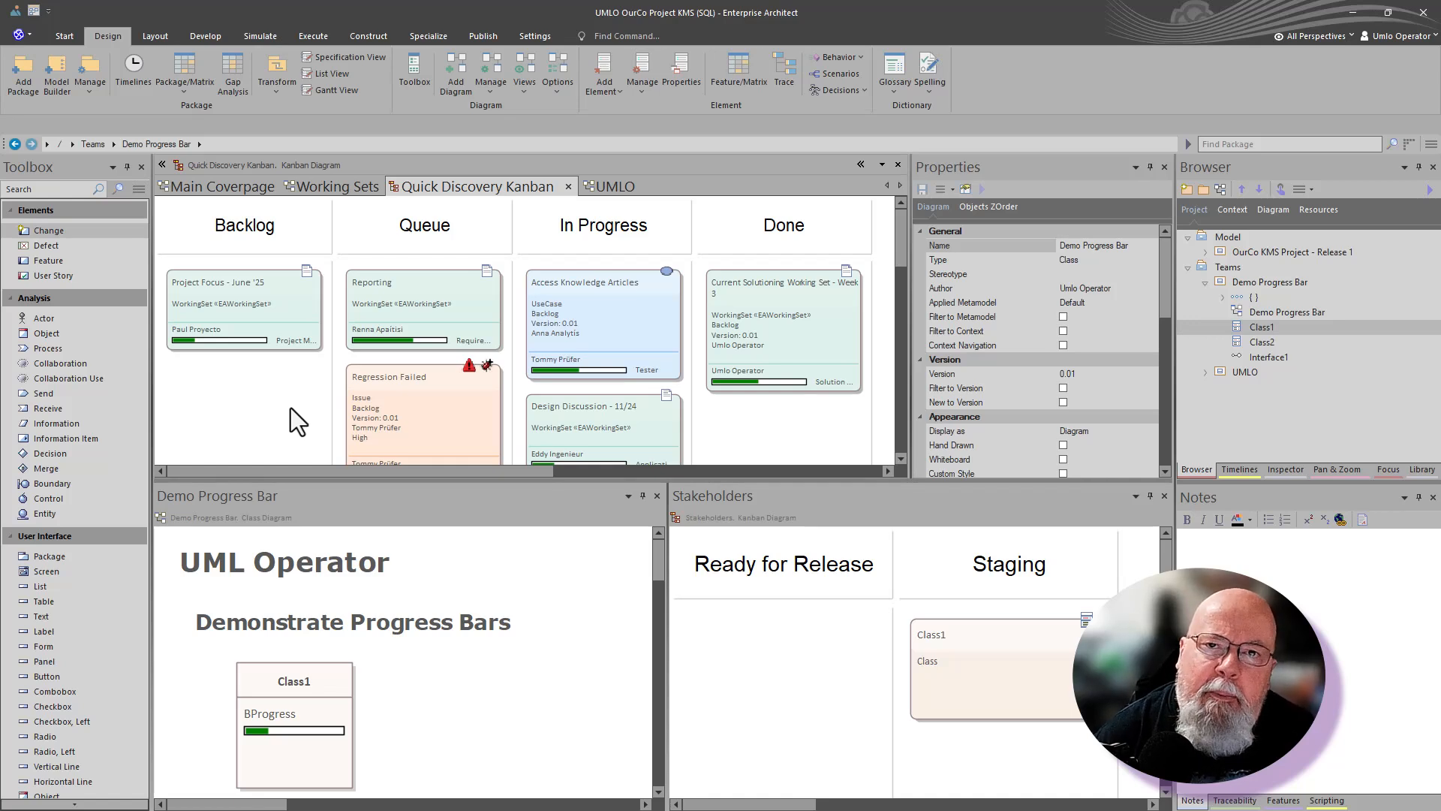
click(745, 670)
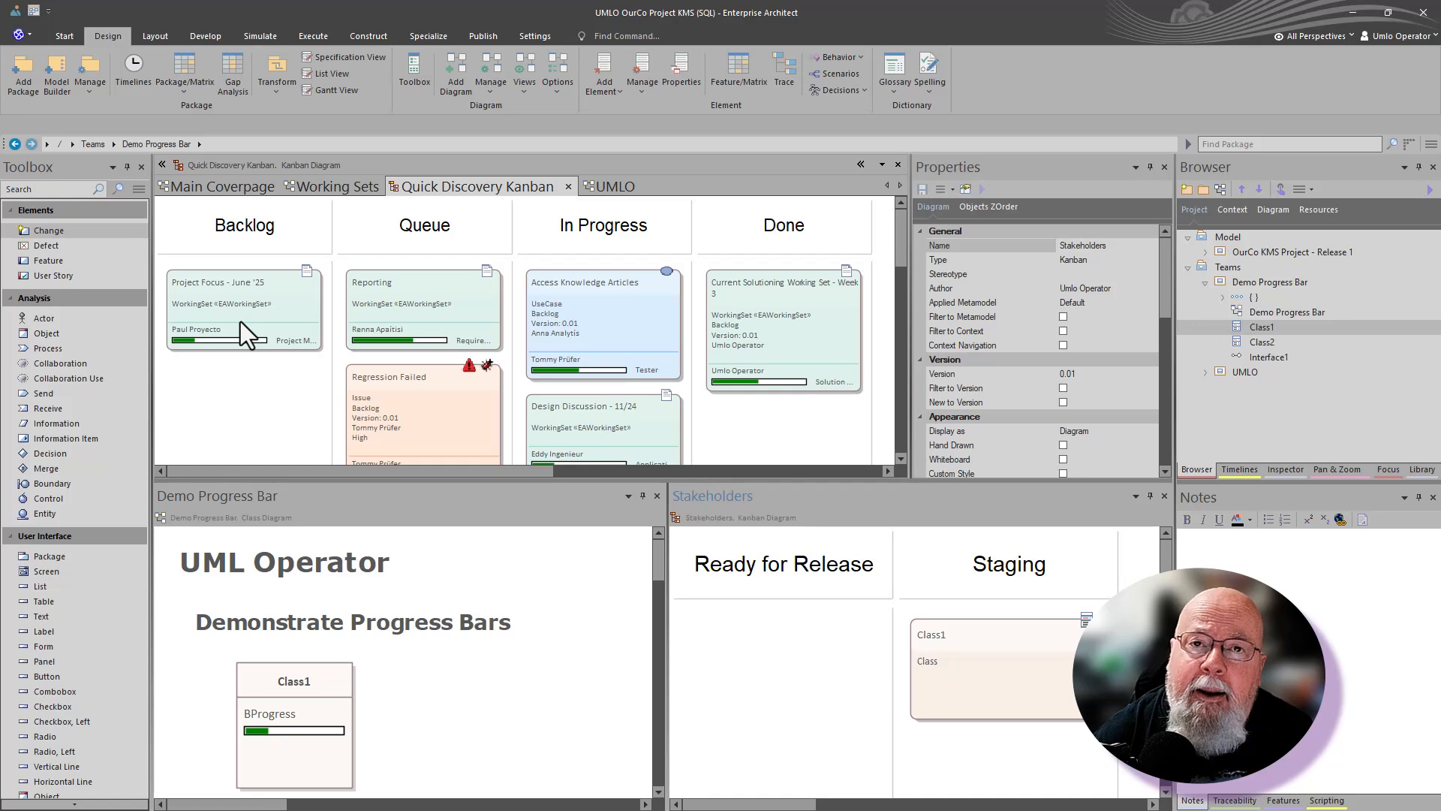
- Inspect the note on Class1's AProgress tag showing its ProgressBar type, then minimise Enterprise Architect
click(305, 715)
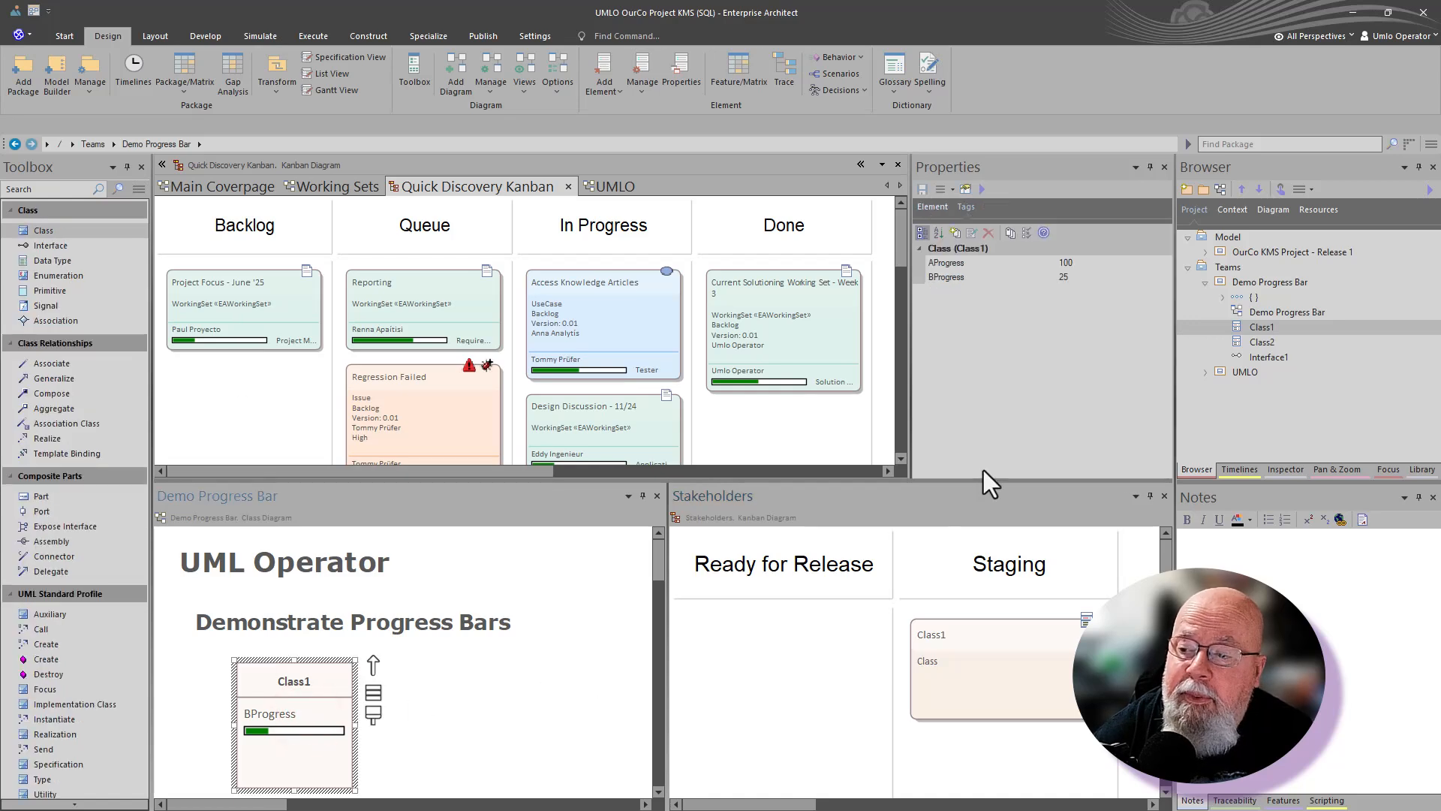
click(1005, 258)
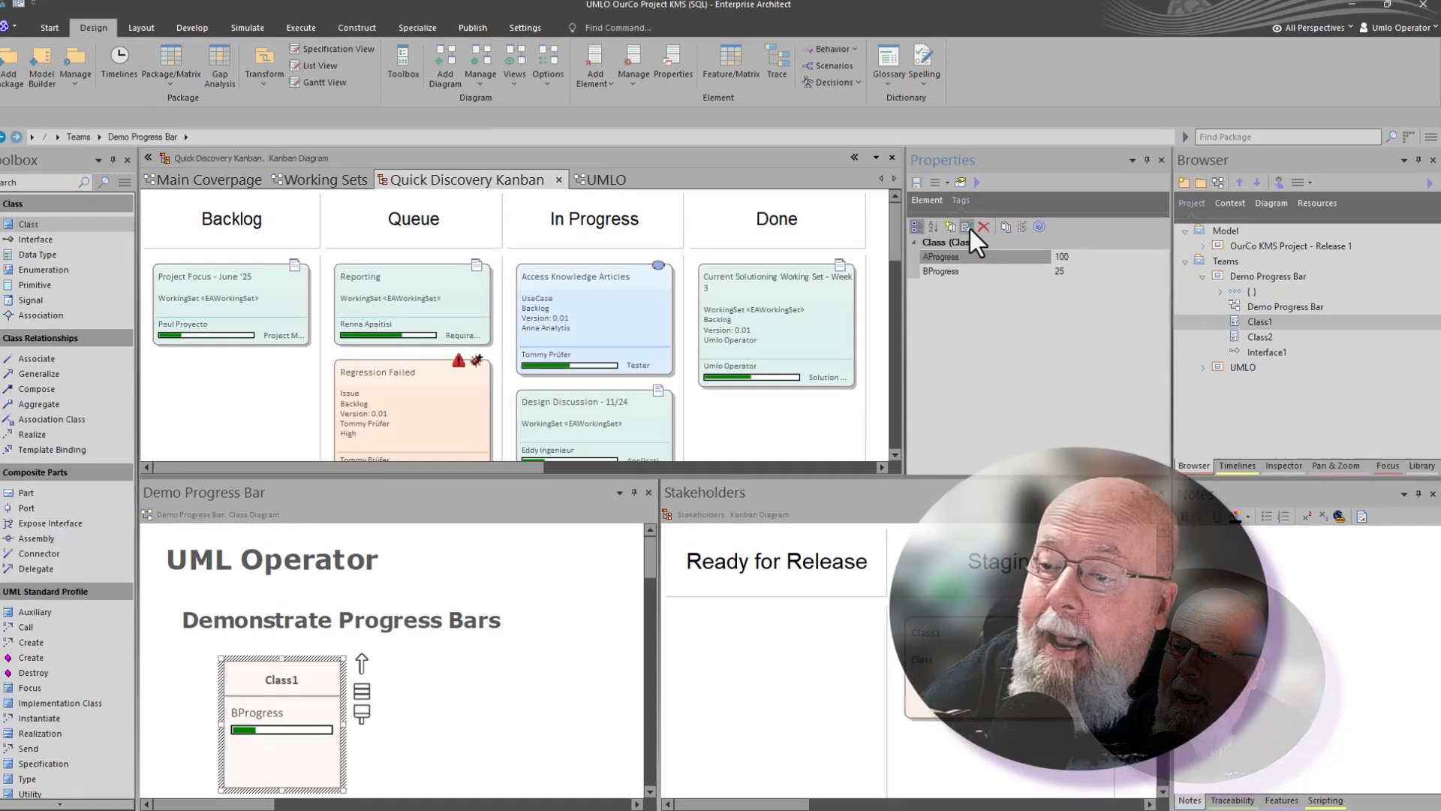
click(971, 232)
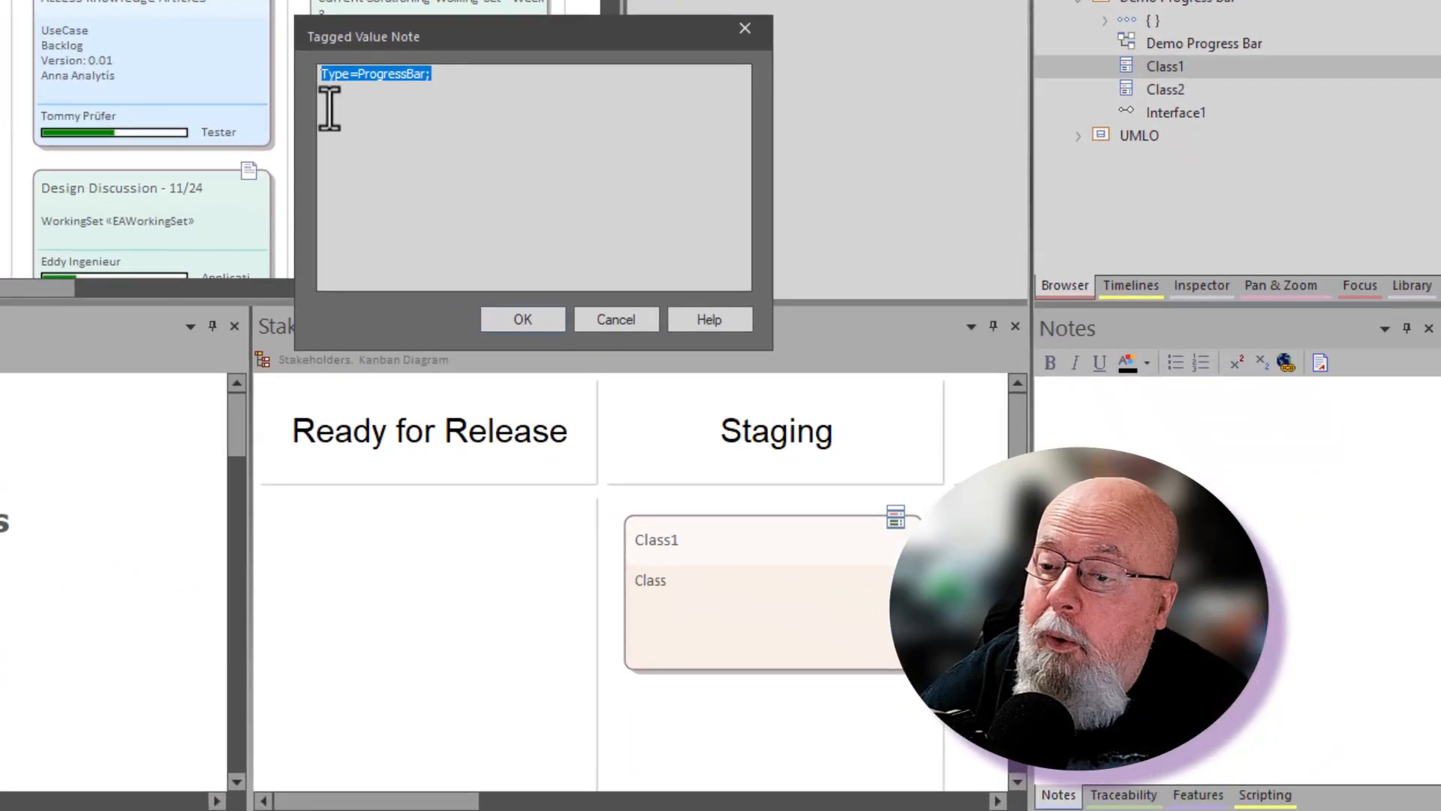
click(370, 119)
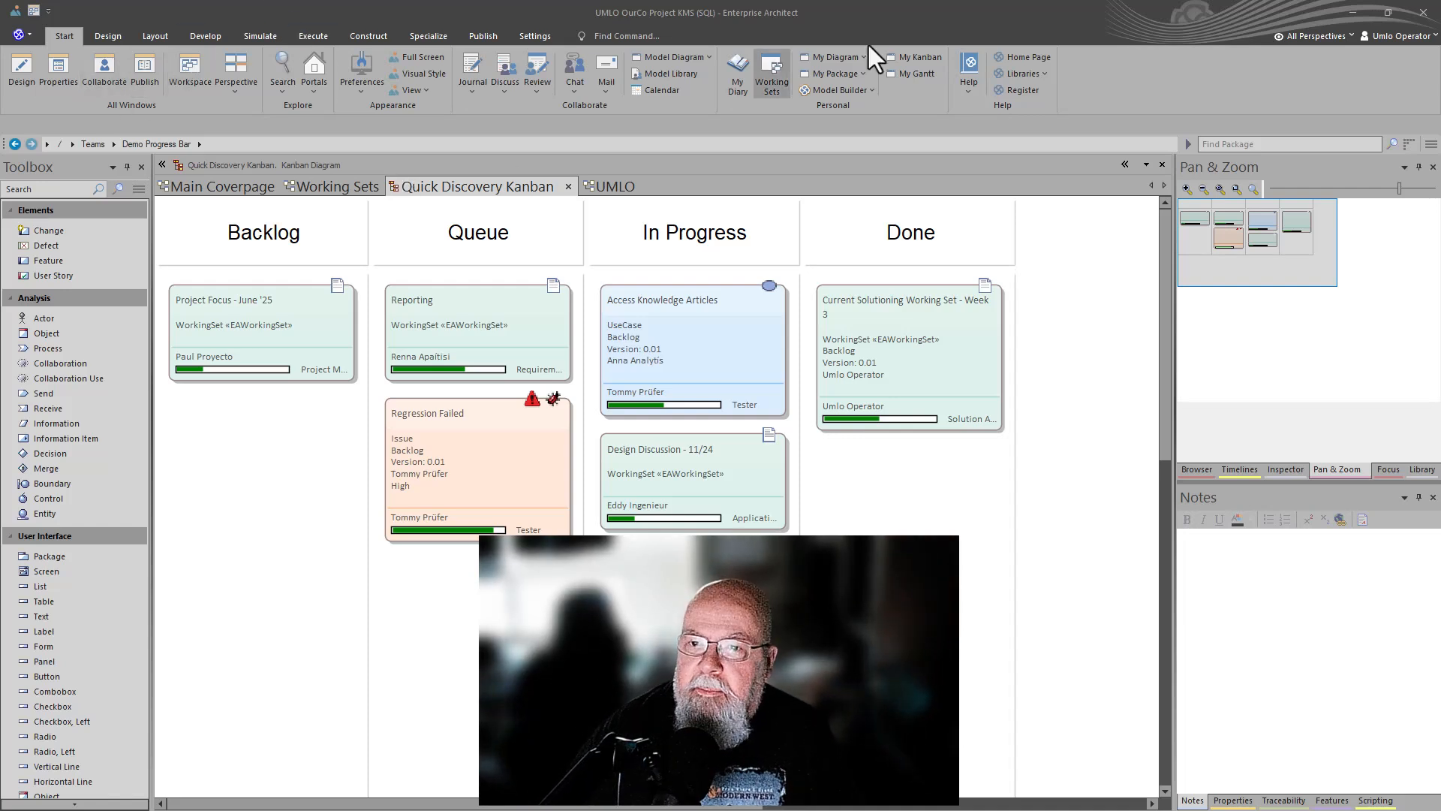
click(1357, 12)
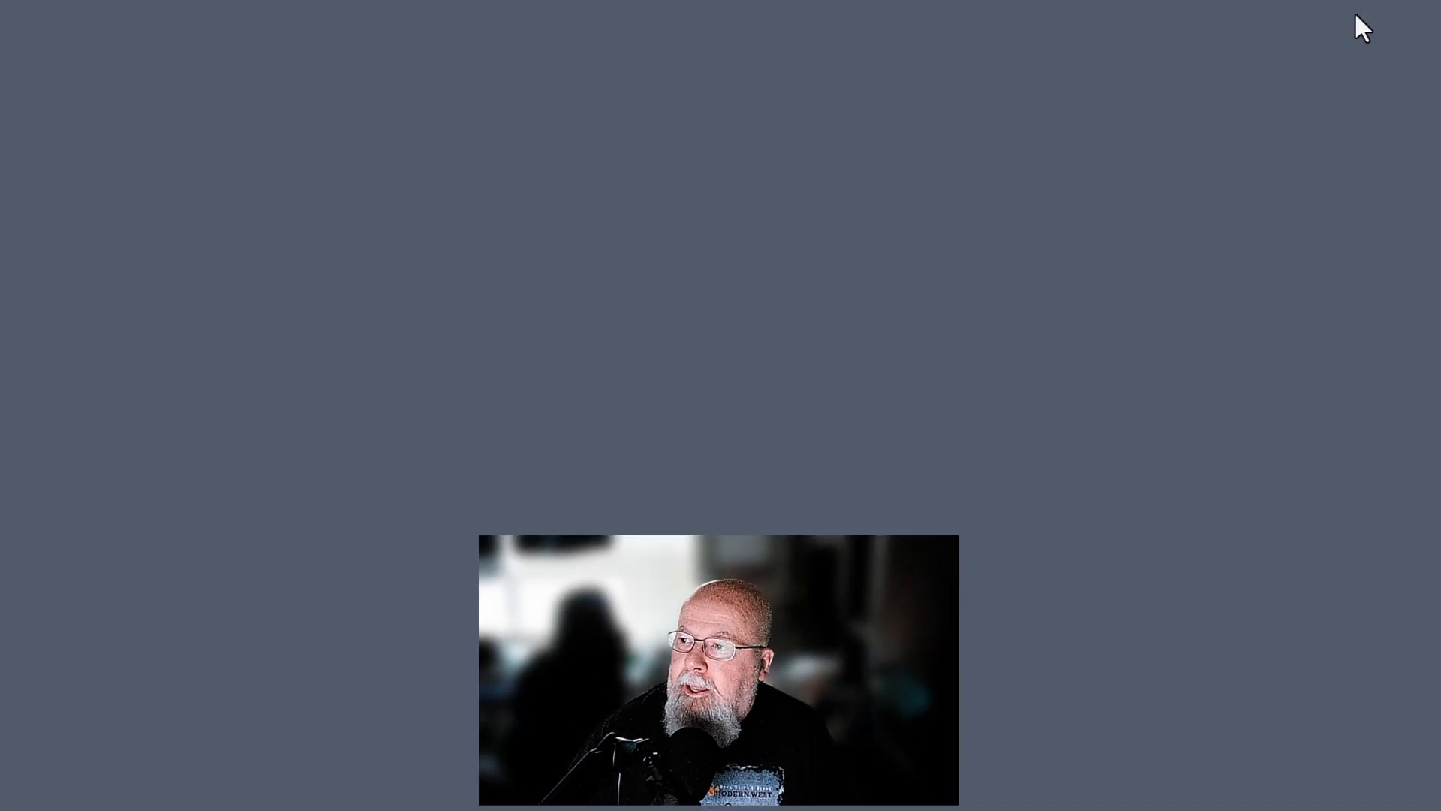